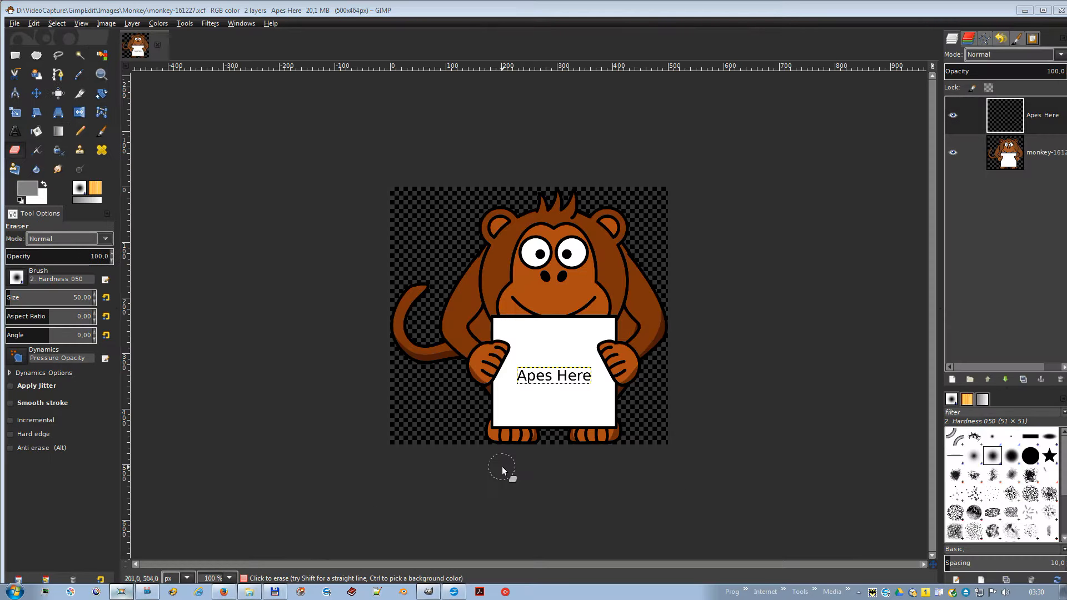
Erase the Apes Here text from its layer with the 50 px Eraser.
mouse_move(529, 389)
mouse_down()
mouse_move(498, 418)
mouse_move(557, 375)
mouse_move(589, 375)
mouse_up()
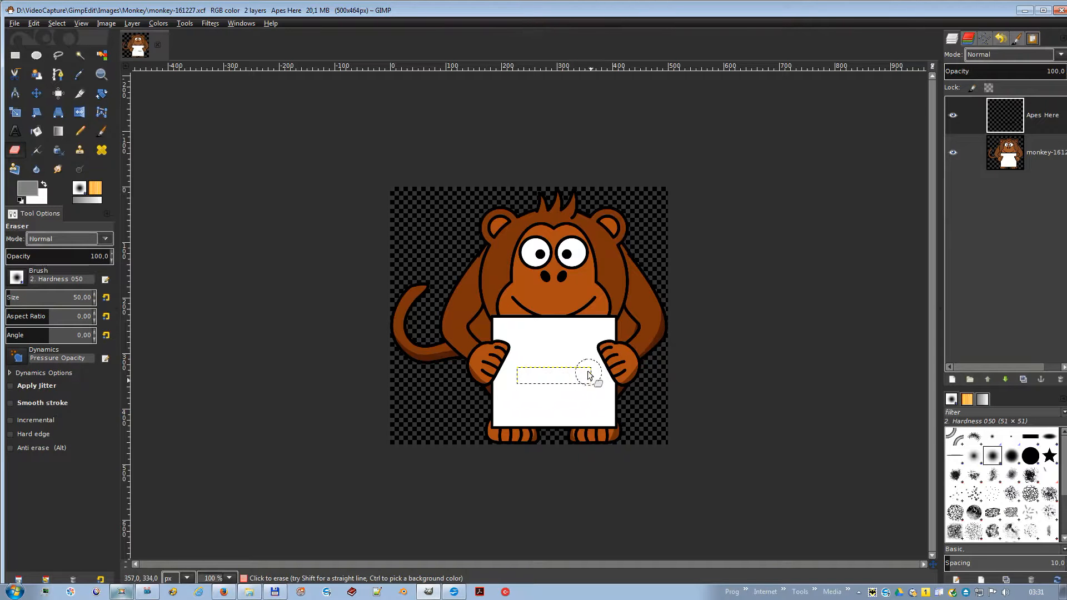
Bucket-fill the whites of both eyes on the monkey layer with the gray foreground color and show the undo history.
click(1000, 40)
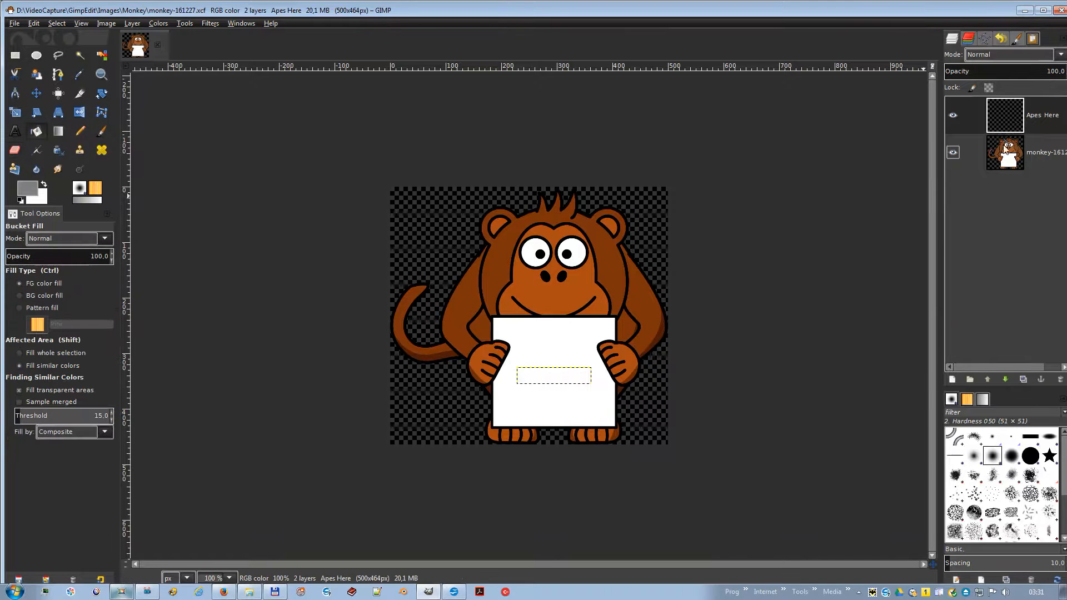
click(1004, 152)
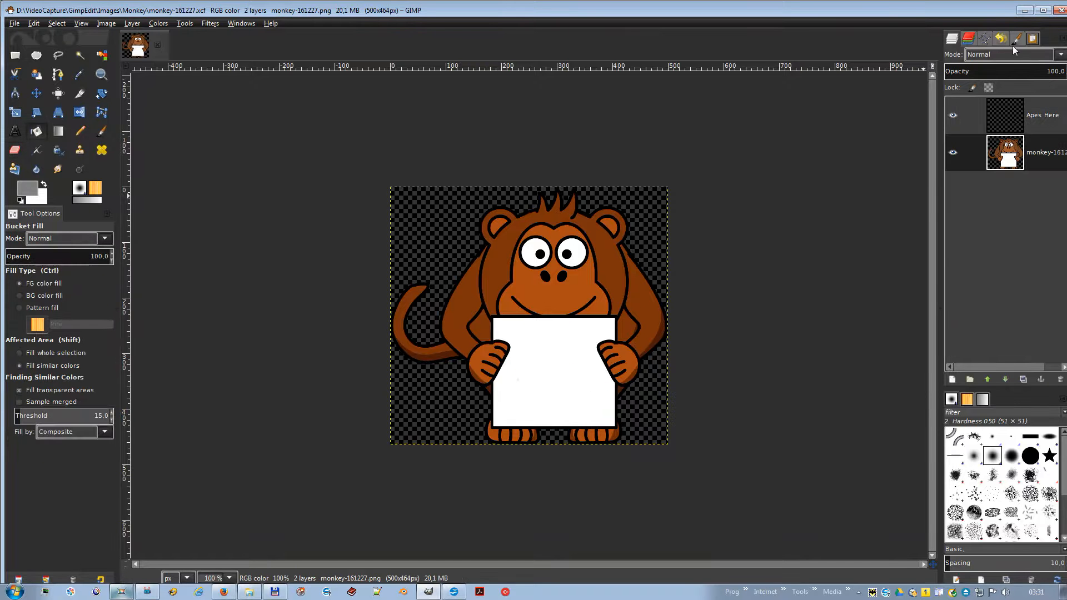
click(1000, 39)
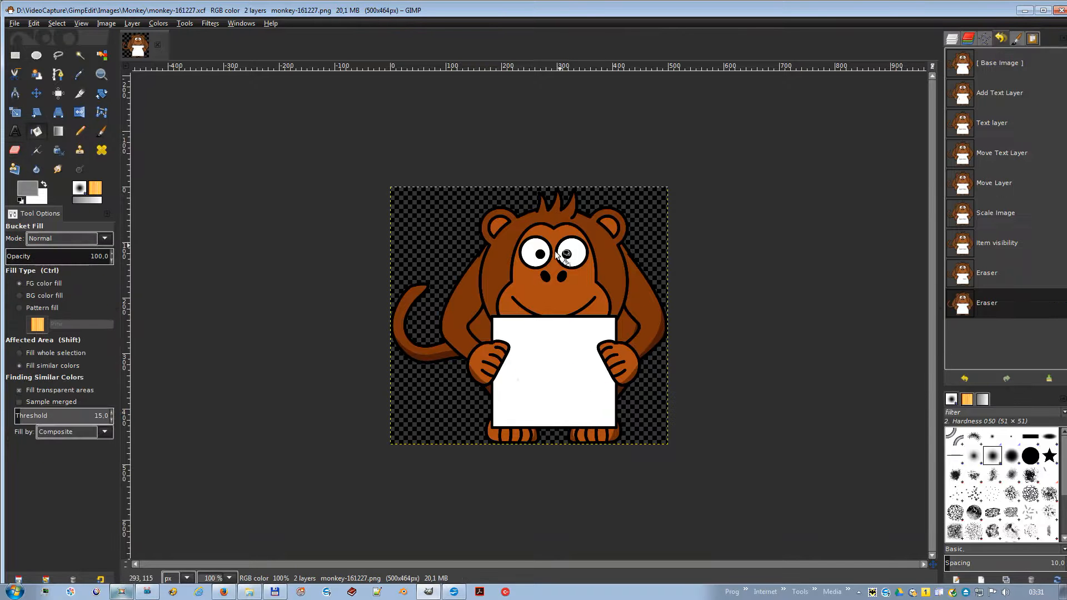
click(574, 243)
click(533, 261)
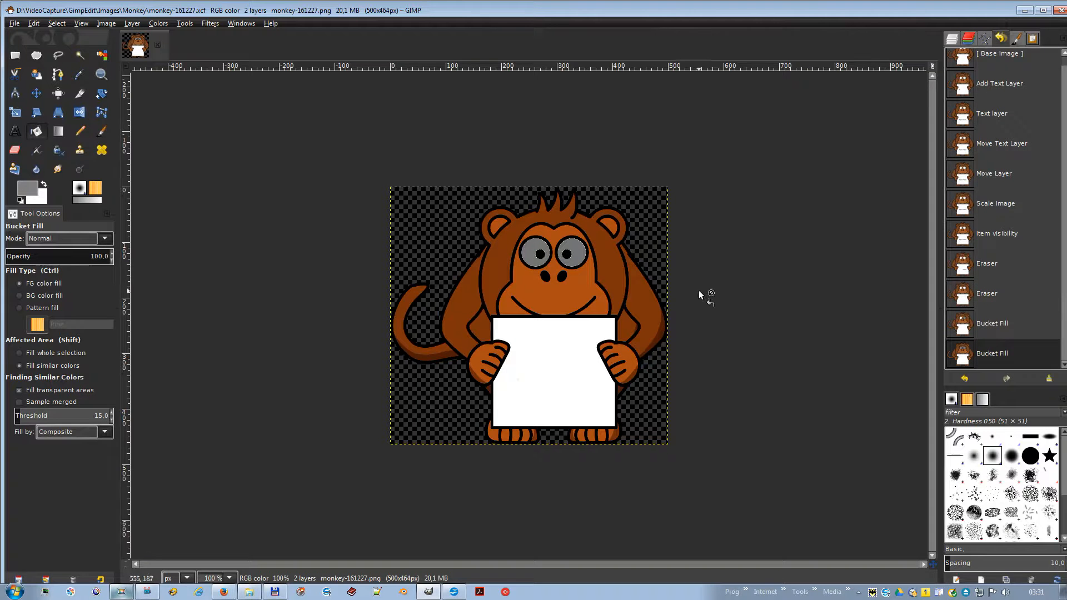
drag(1063, 293, 1064, 262)
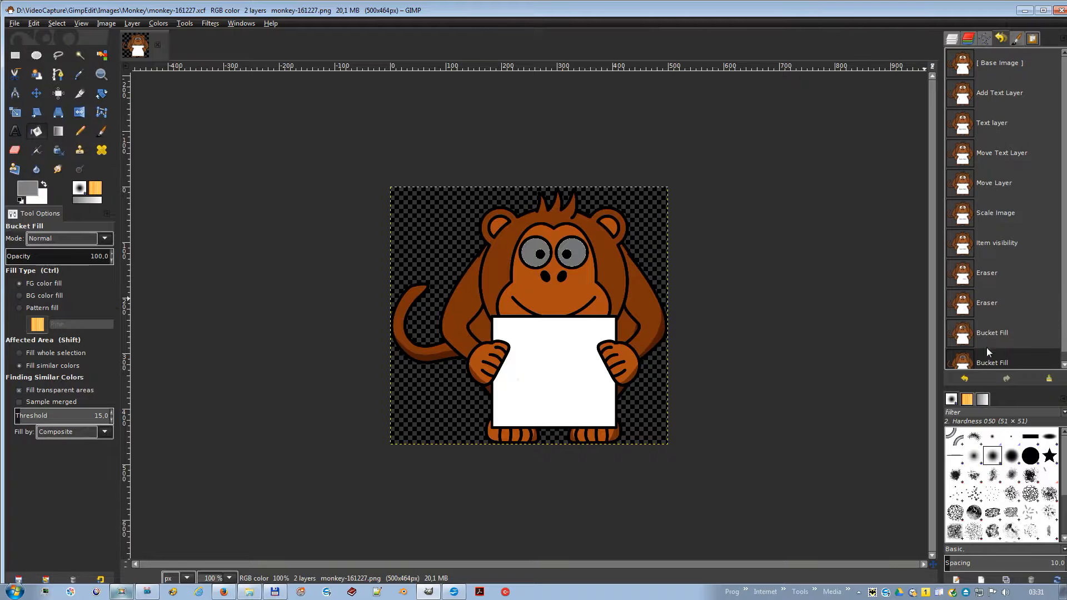
Undo the last bucket fill and redo it.
right_click(580, 262)
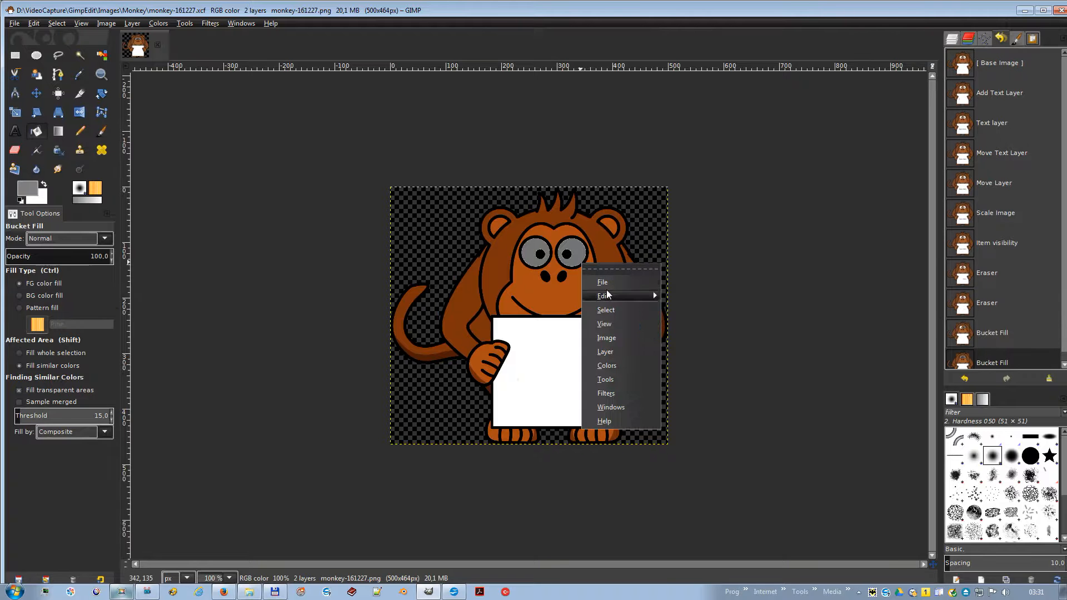
mouse_move(607, 294)
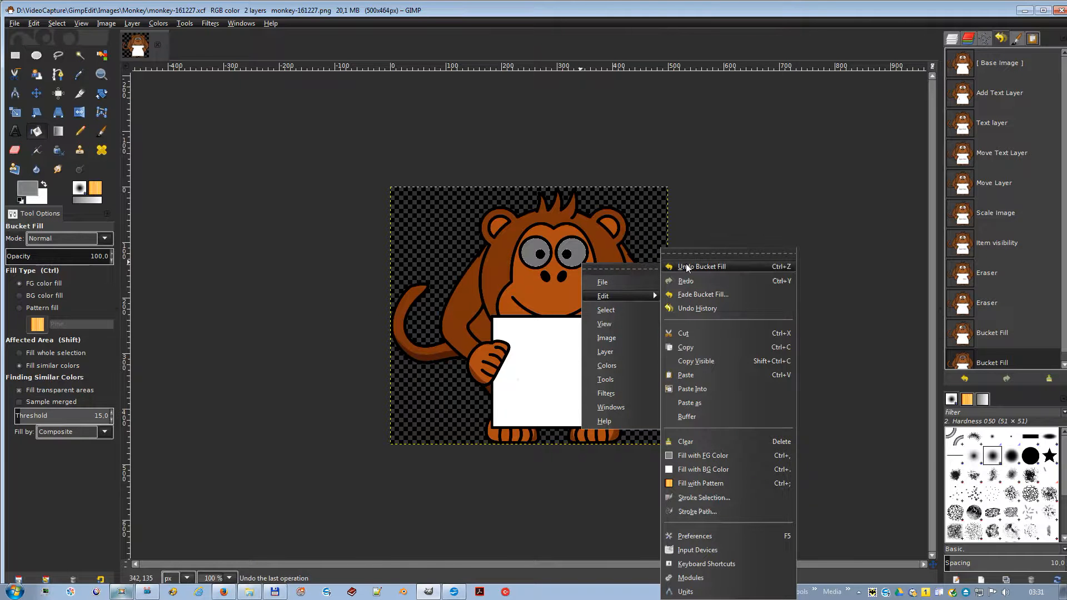
click(687, 267)
right_click(624, 271)
mouse_move(654, 303)
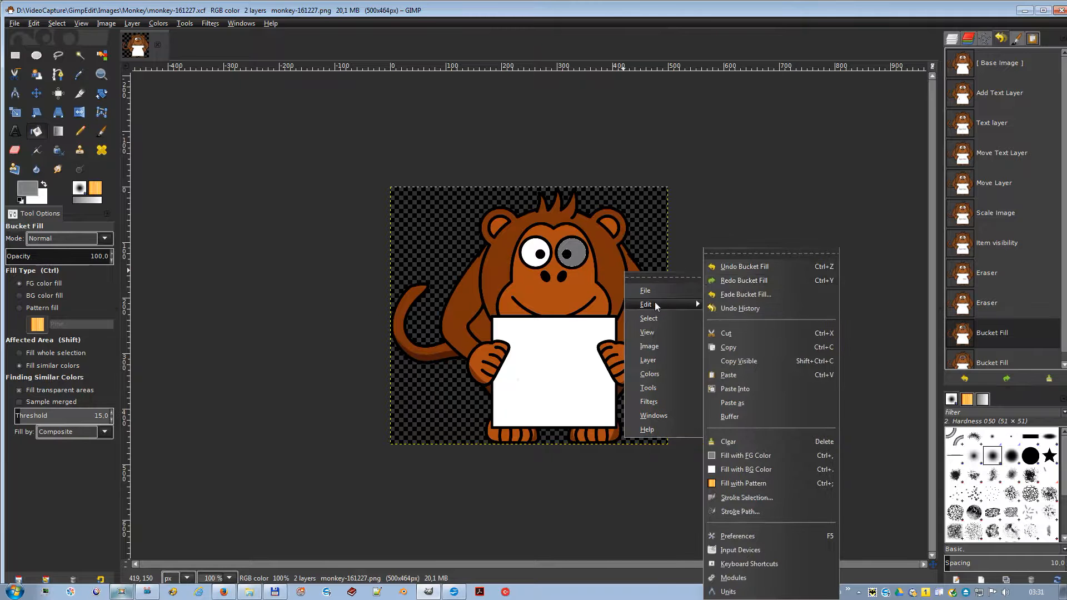
click(732, 280)
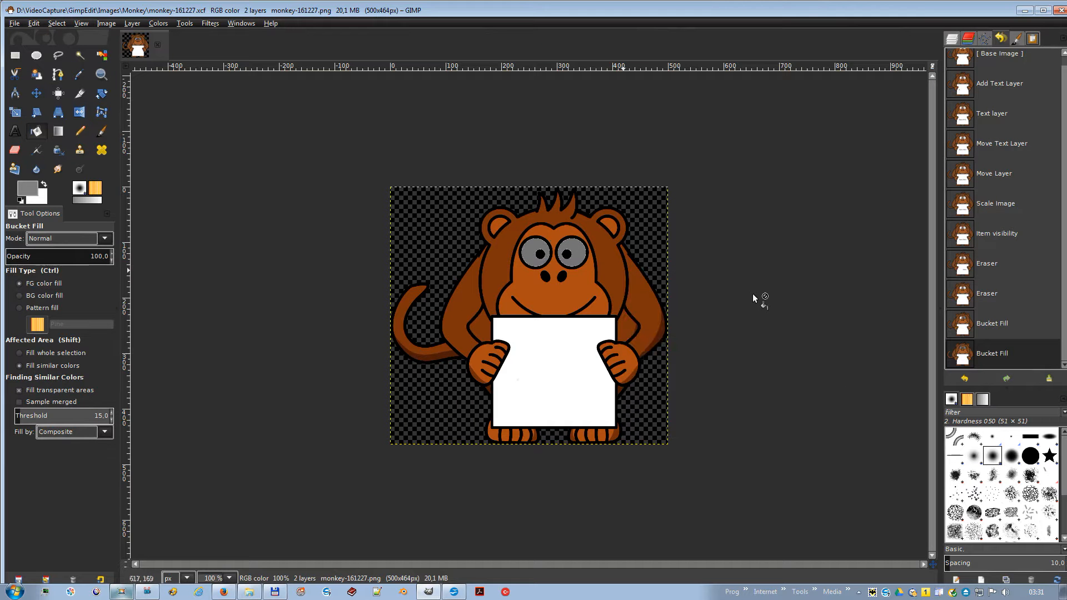
Step back through the undo history as far as Move Text Layer and return to the second Eraser state.
click(964, 273)
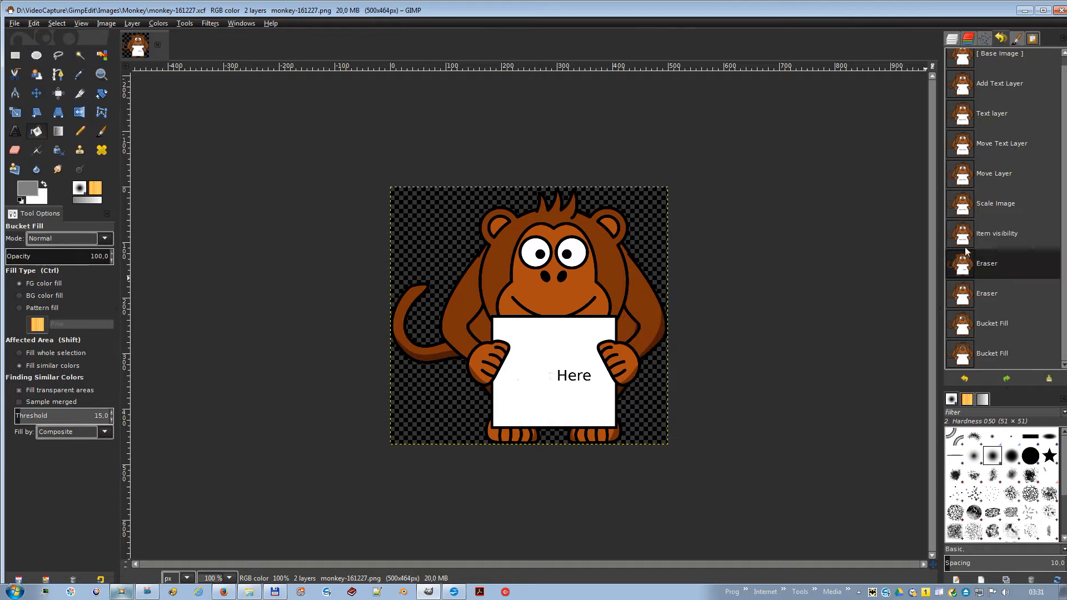
click(964, 243)
click(966, 208)
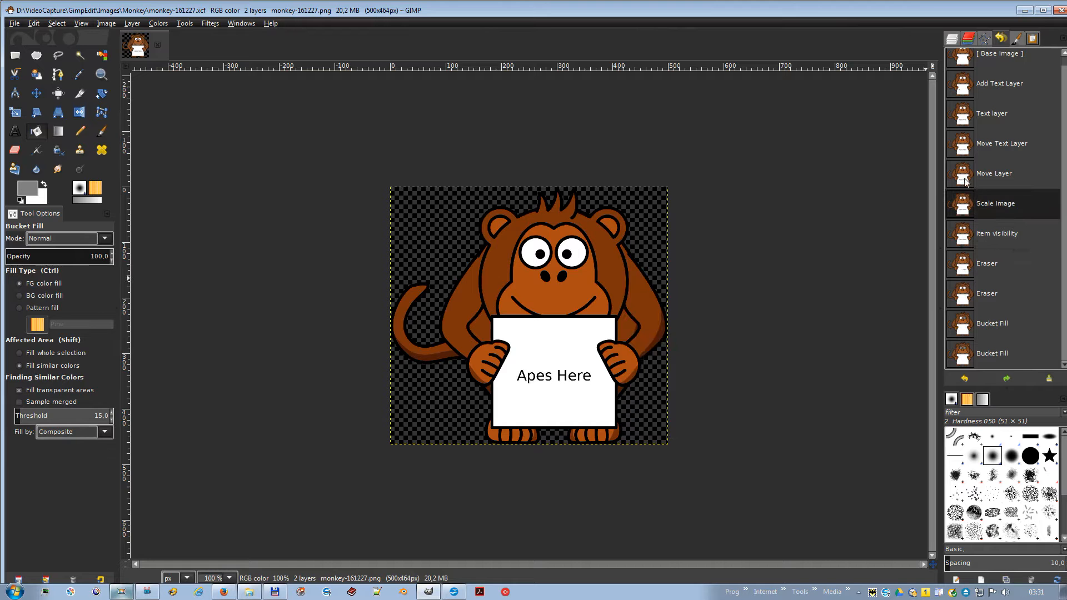
click(965, 177)
click(965, 153)
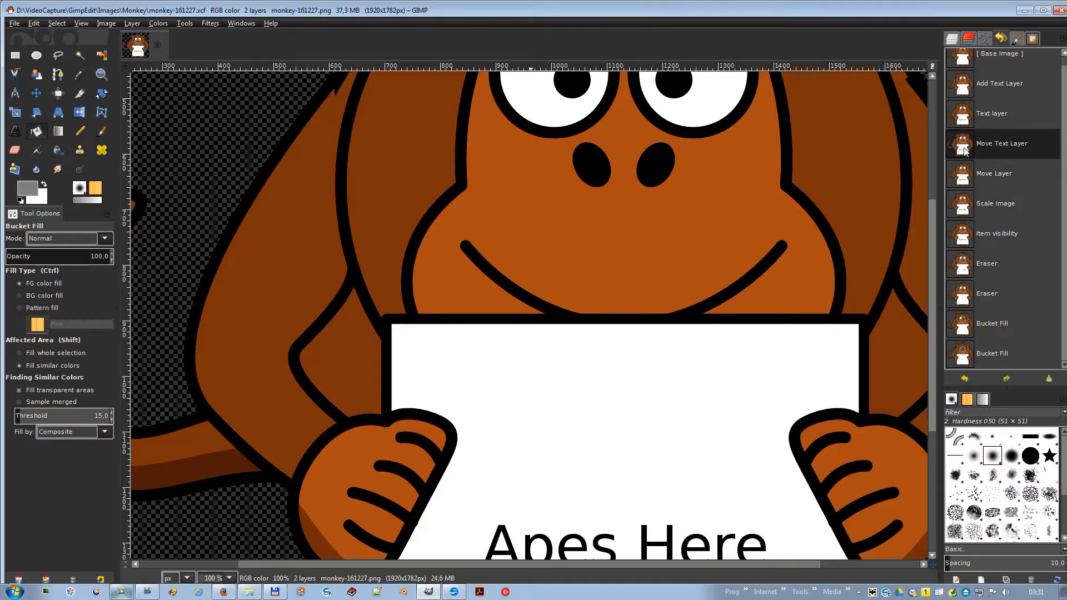
click(963, 210)
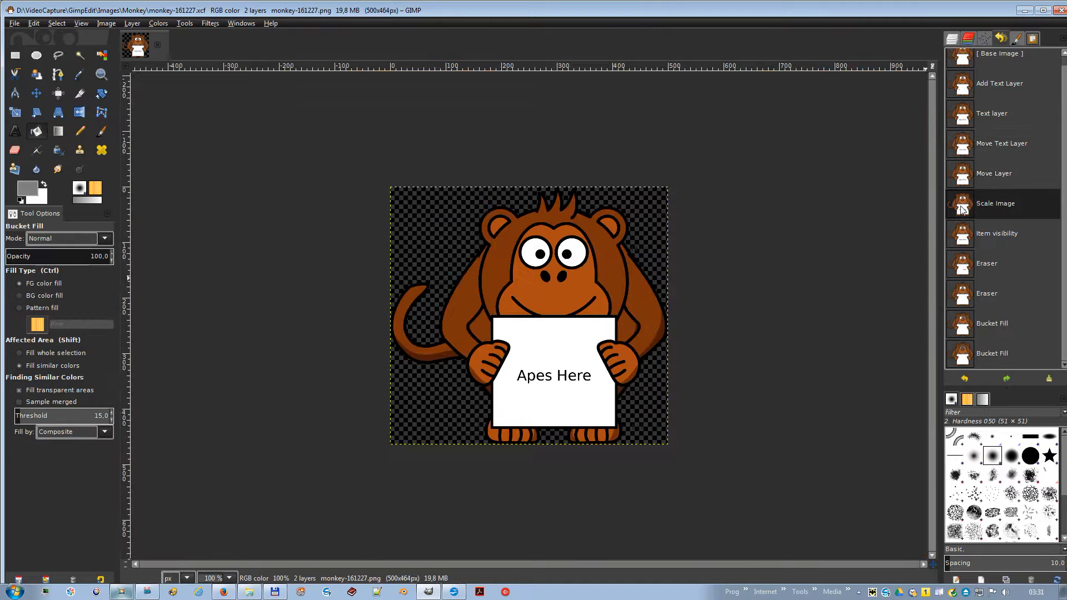
click(962, 293)
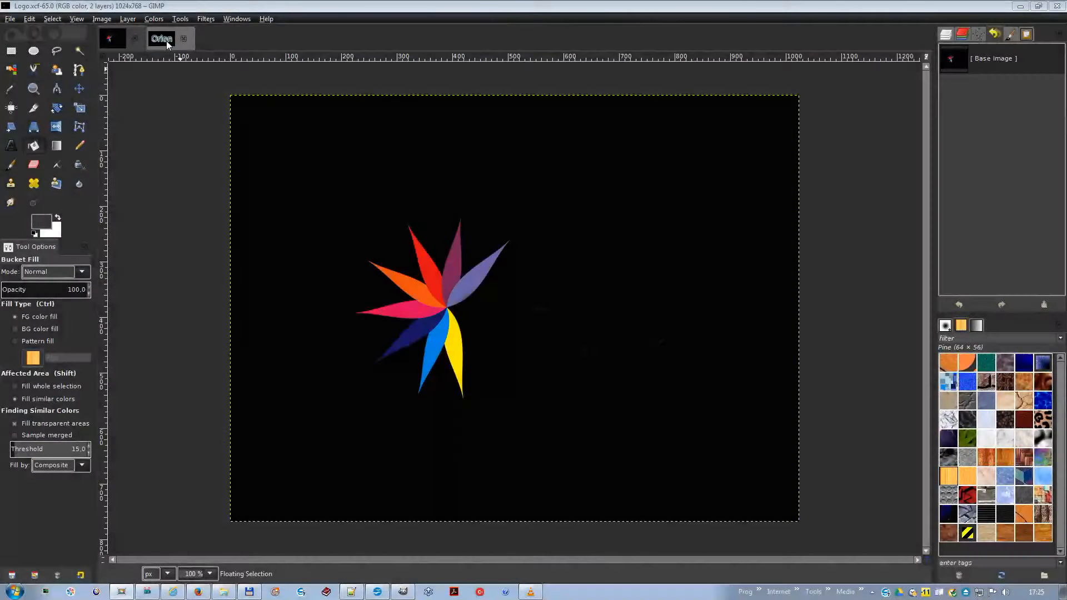
In the Orion image, cut an elliptical selection of about 175 × 97 px around the word.
click(163, 38)
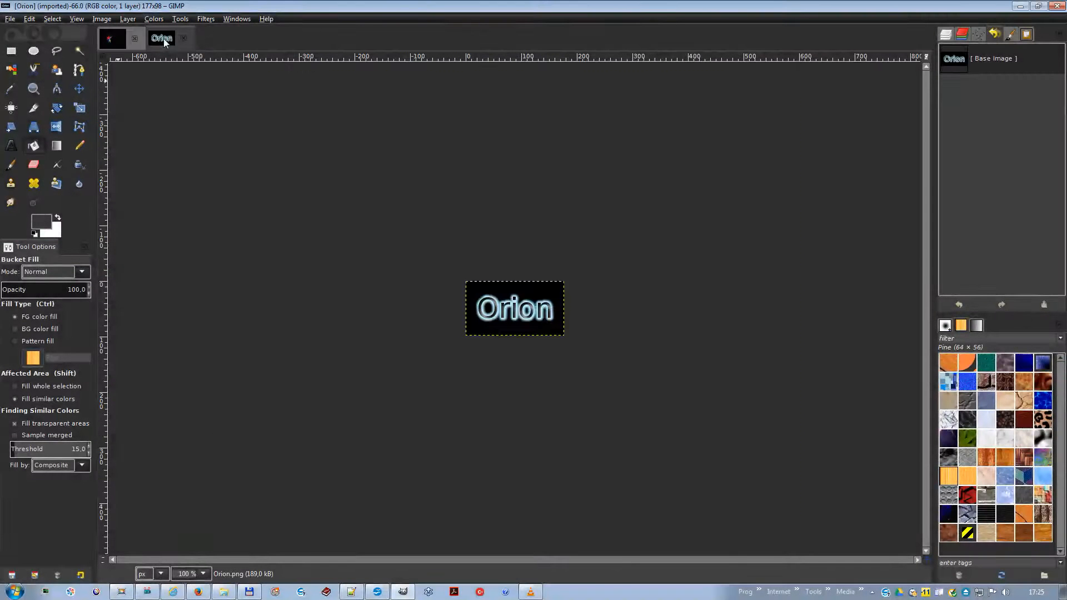
click(34, 51)
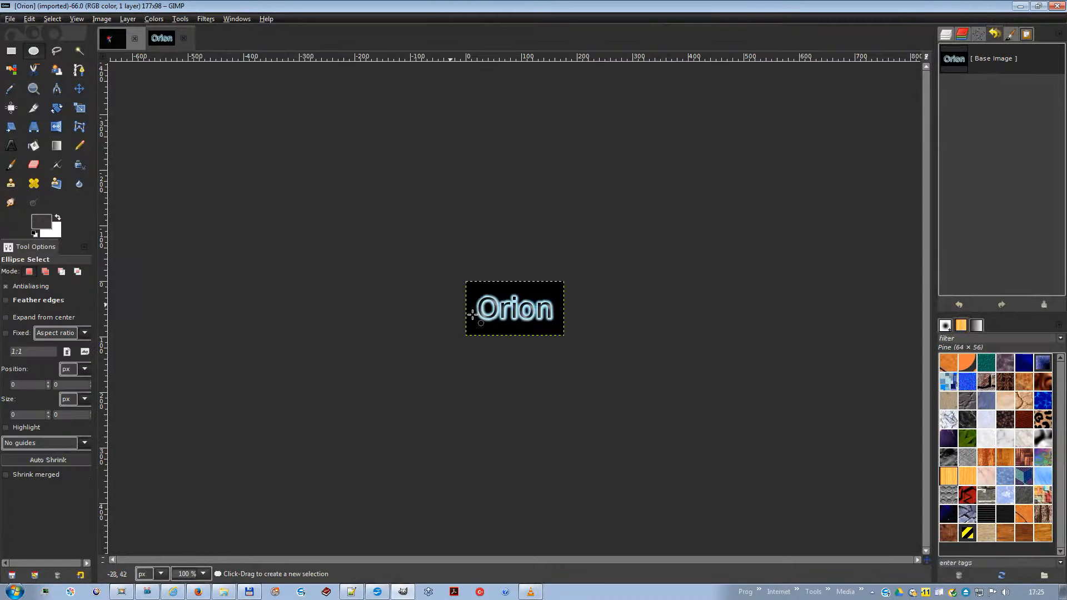
drag(466, 282, 565, 337)
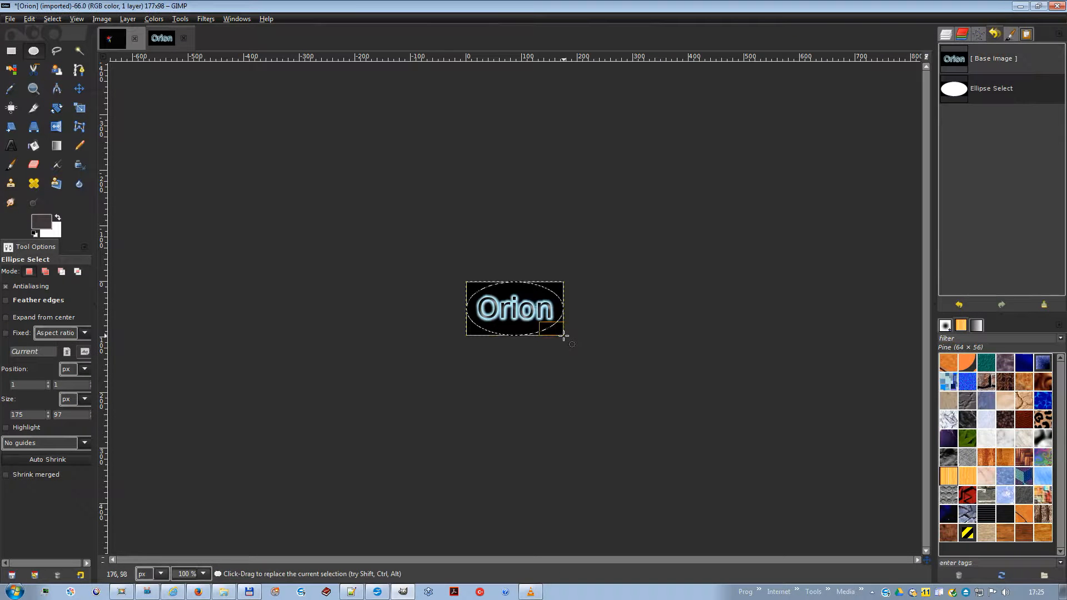
right_click(522, 308)
mouse_move(542, 344)
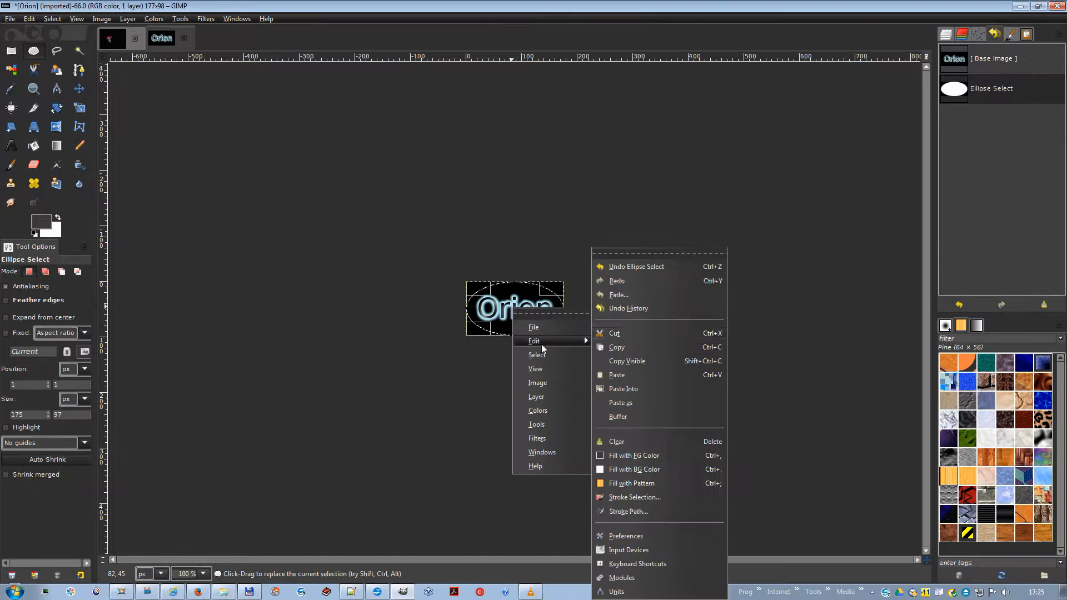
click(626, 331)
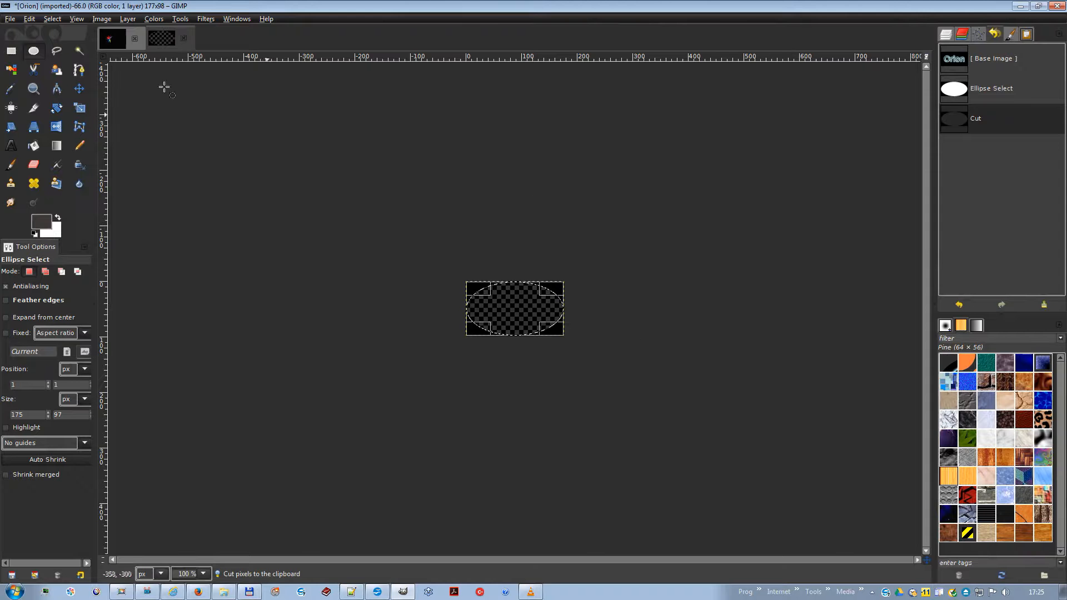
In the Logo image, anchor the floating selection and paste the cut Orion ellipse.
click(114, 39)
click(395, 164)
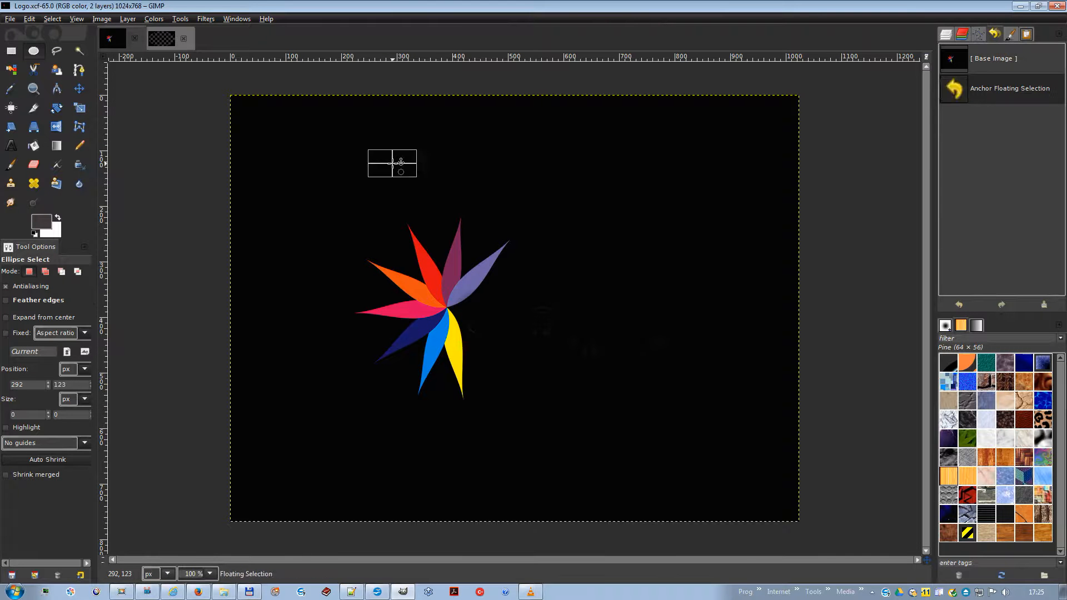
right_click(394, 164)
mouse_move(427, 199)
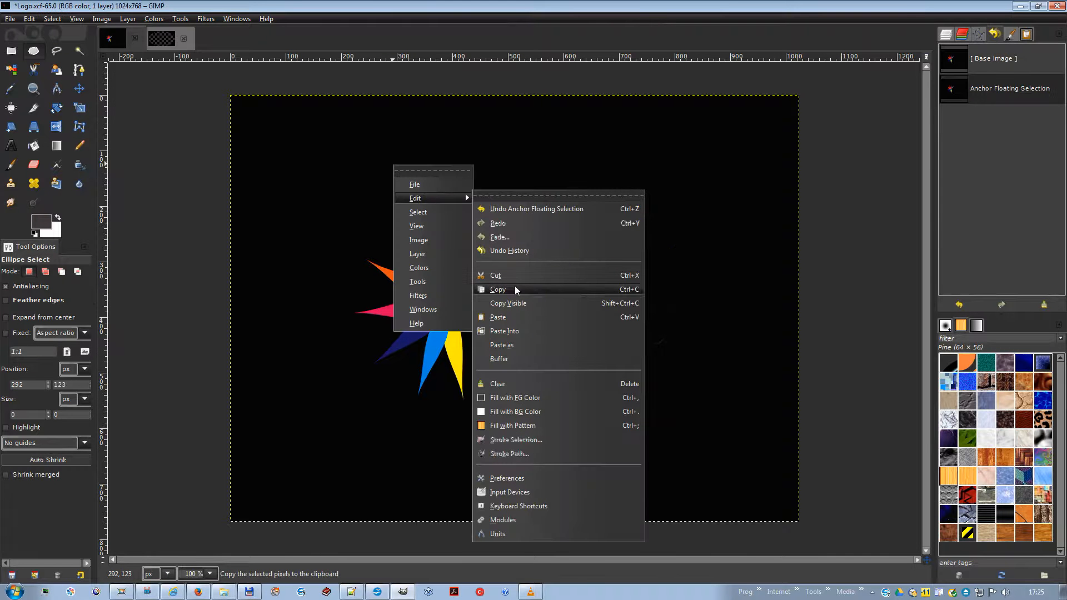
click(516, 317)
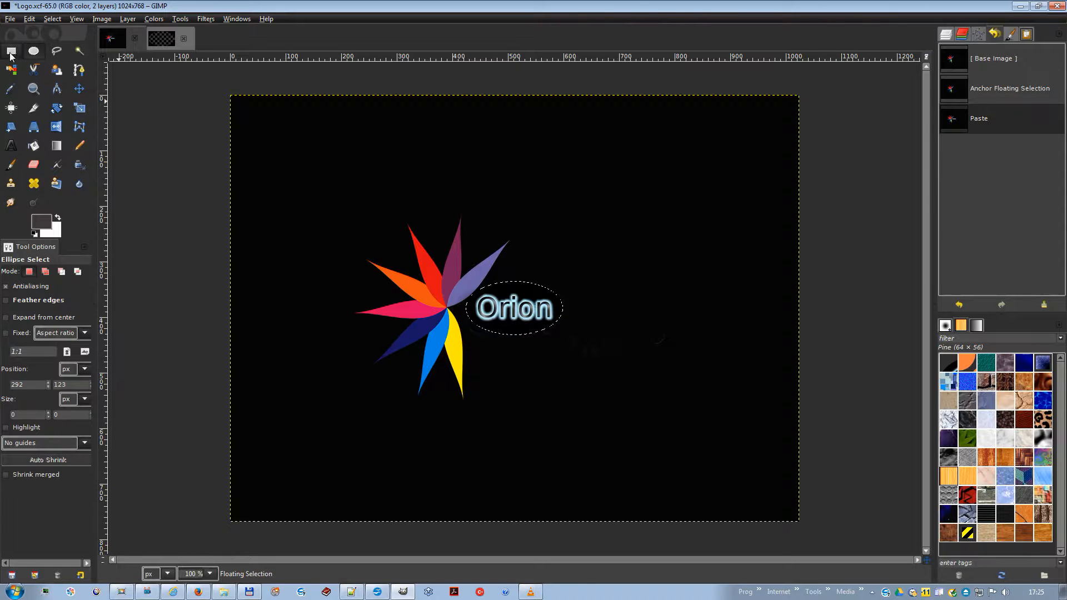
Reposition the pasted Orion text beside the colored petals with the Move tool.
click(58, 72)
click(79, 89)
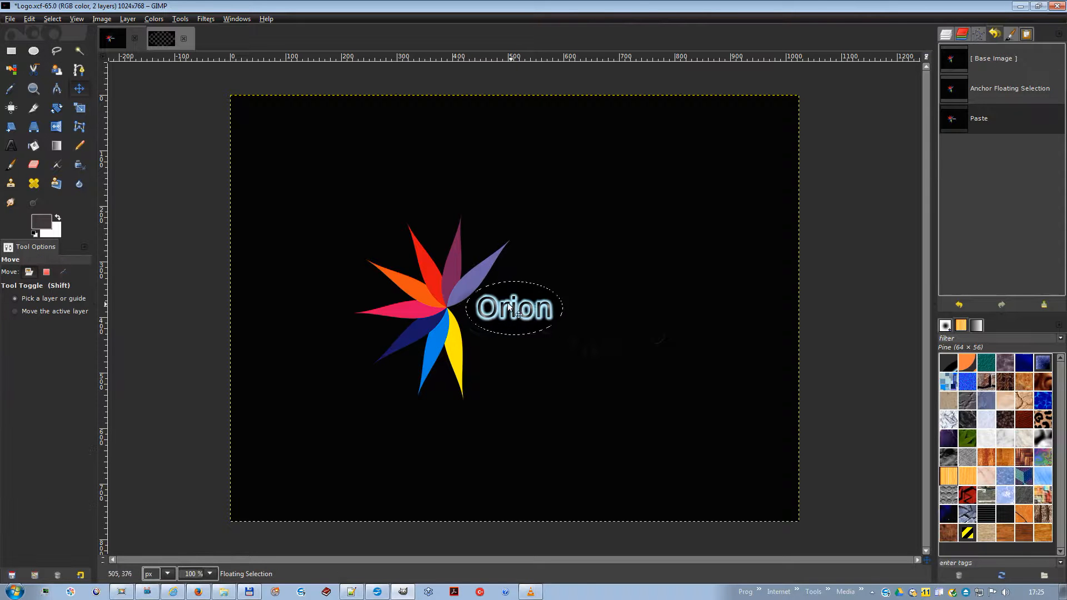
drag(482, 332, 528, 305)
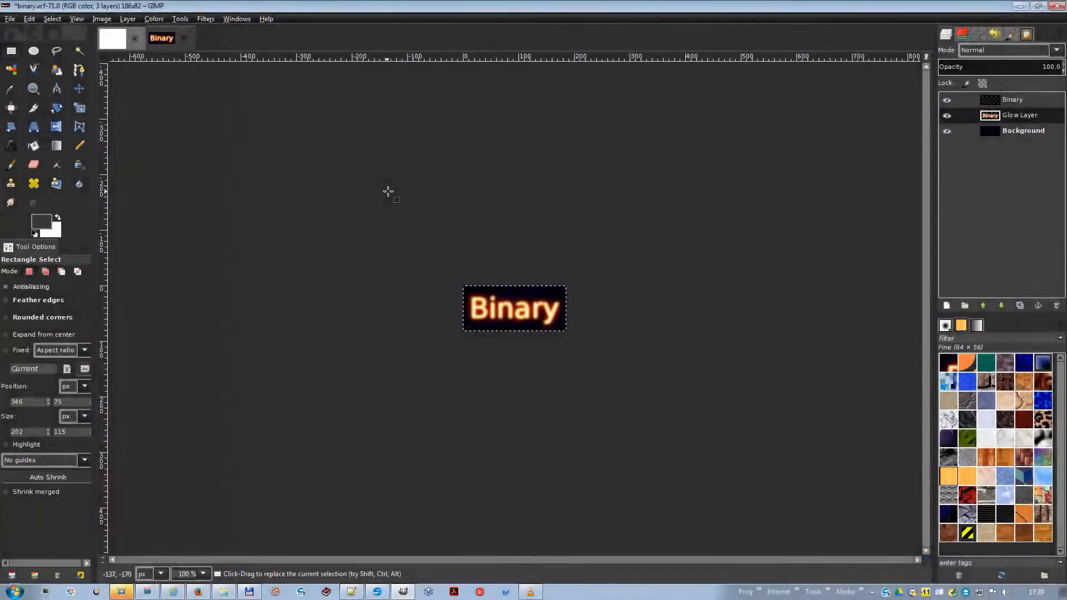
Copy the selected contents of the Glow Layer in the Binary image.
right_click(510, 298)
mouse_move(547, 331)
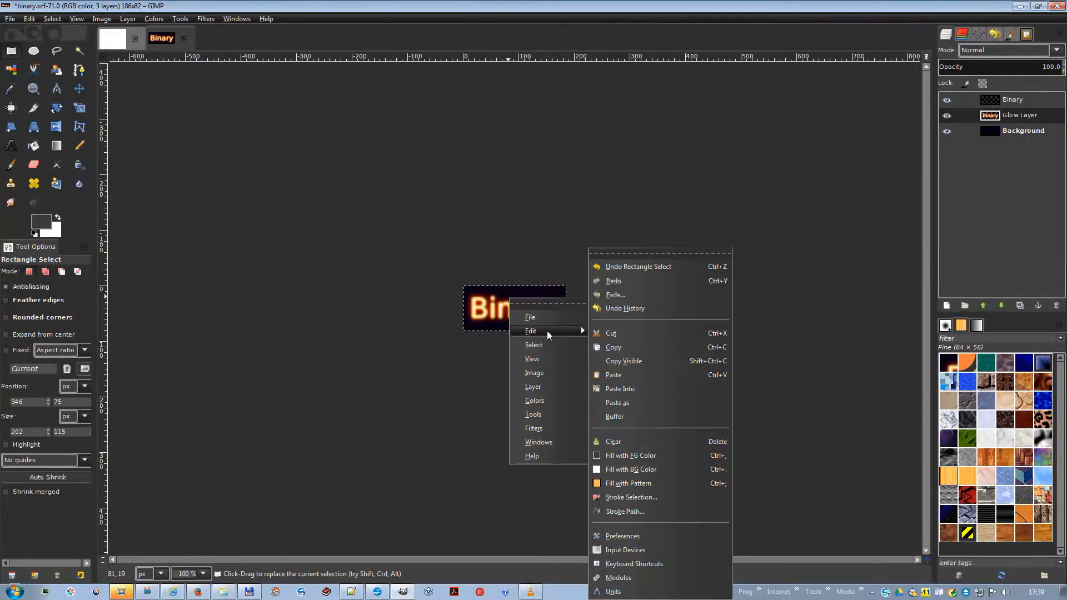
click(634, 350)
Paste the glowing Binary text into the blank 800 × 600 image and move it near the canvas's upper-left corner.
click(125, 46)
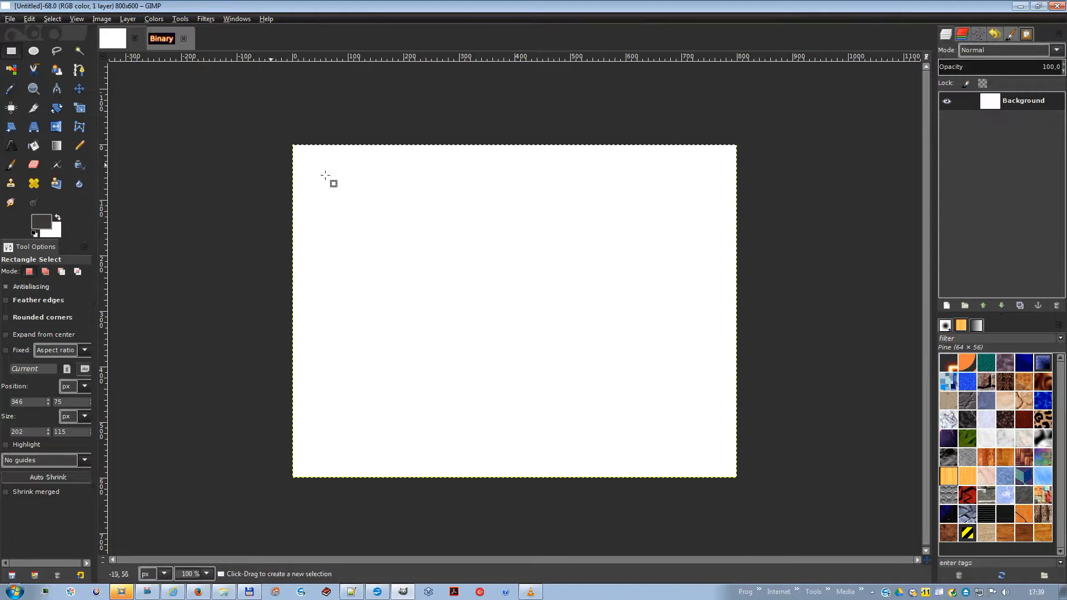
right_click(327, 176)
mouse_move(365, 216)
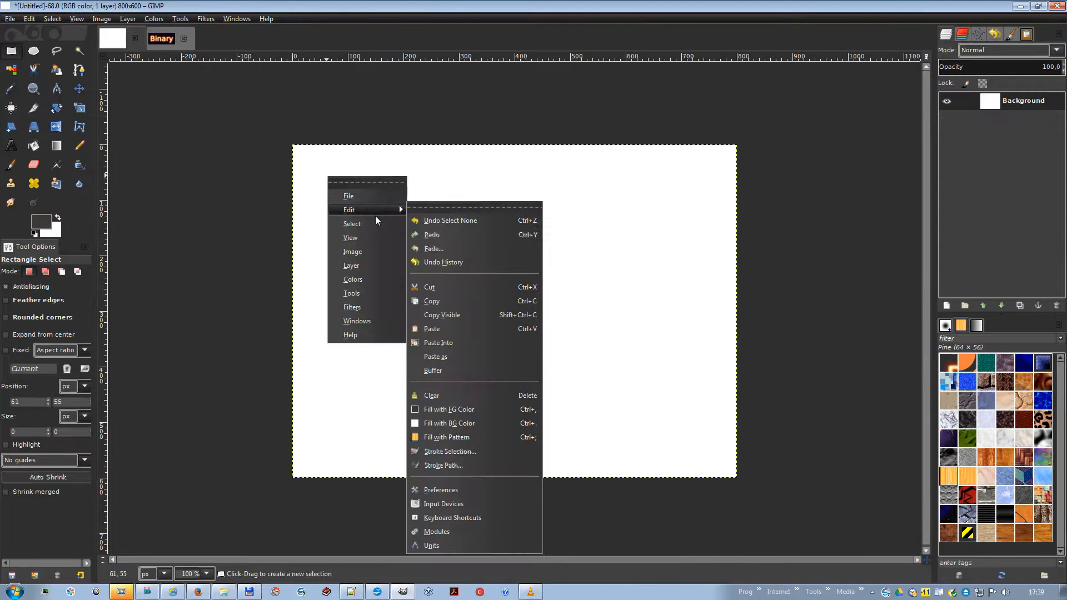
click(439, 330)
drag(514, 320, 359, 195)
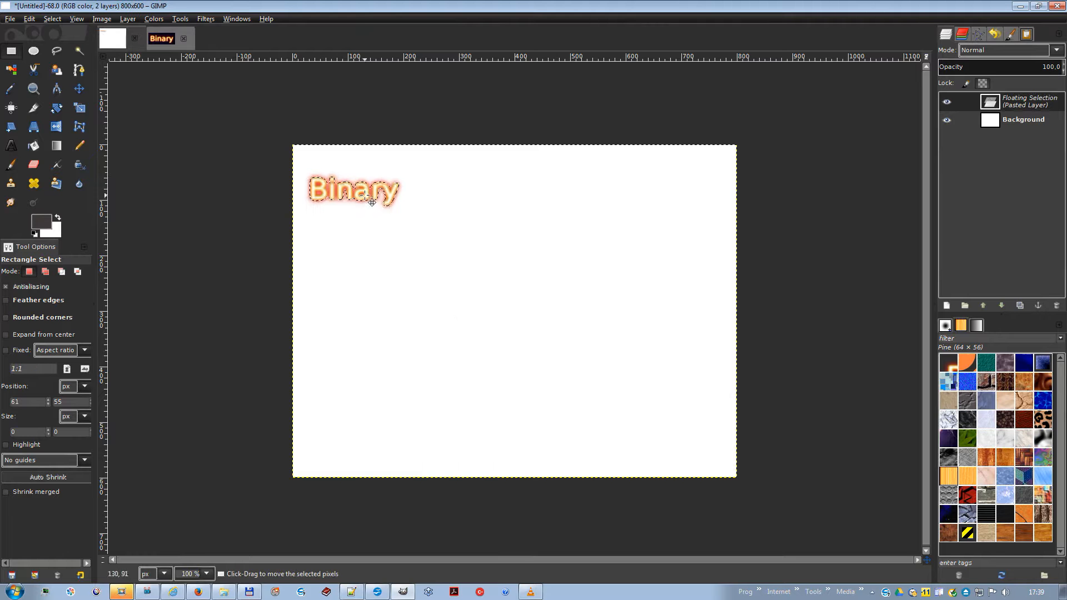
Copy the selected contents of the Background layer in the Binary image.
click(166, 40)
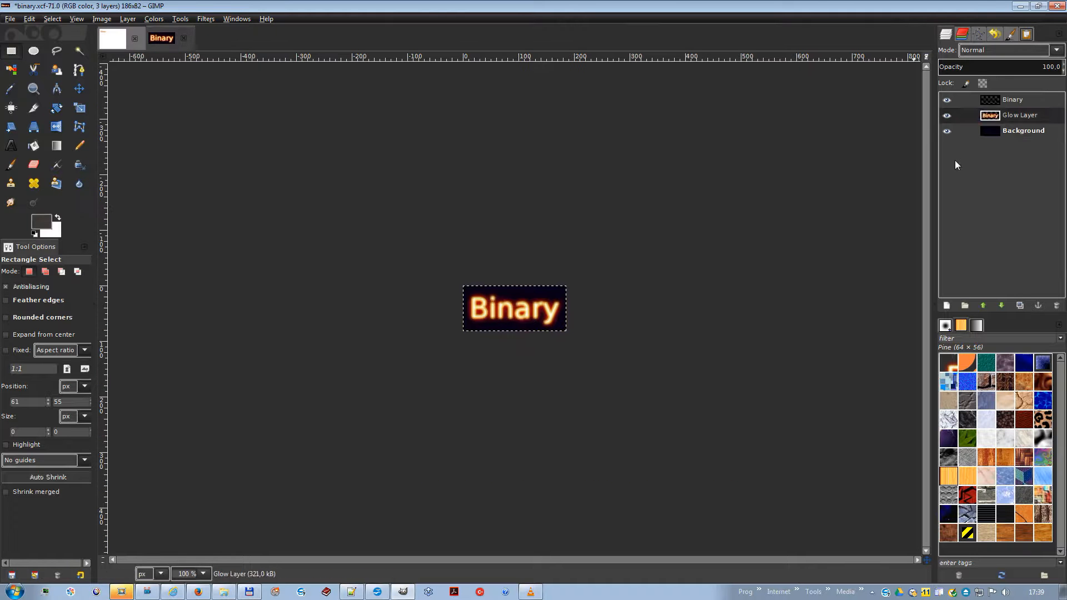
click(992, 131)
right_click(501, 310)
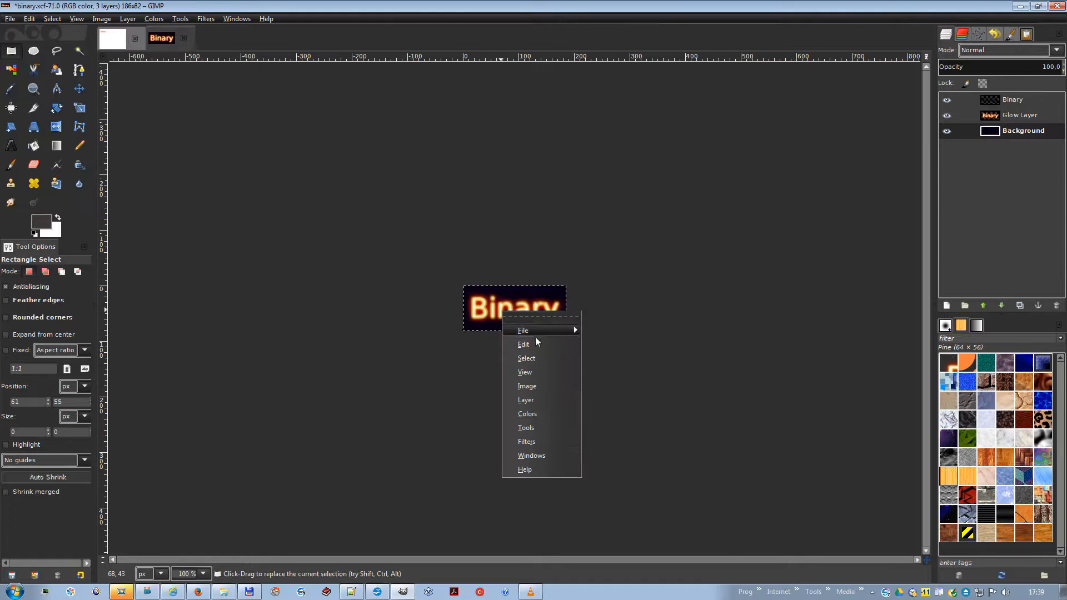
mouse_move(535, 337)
click(610, 348)
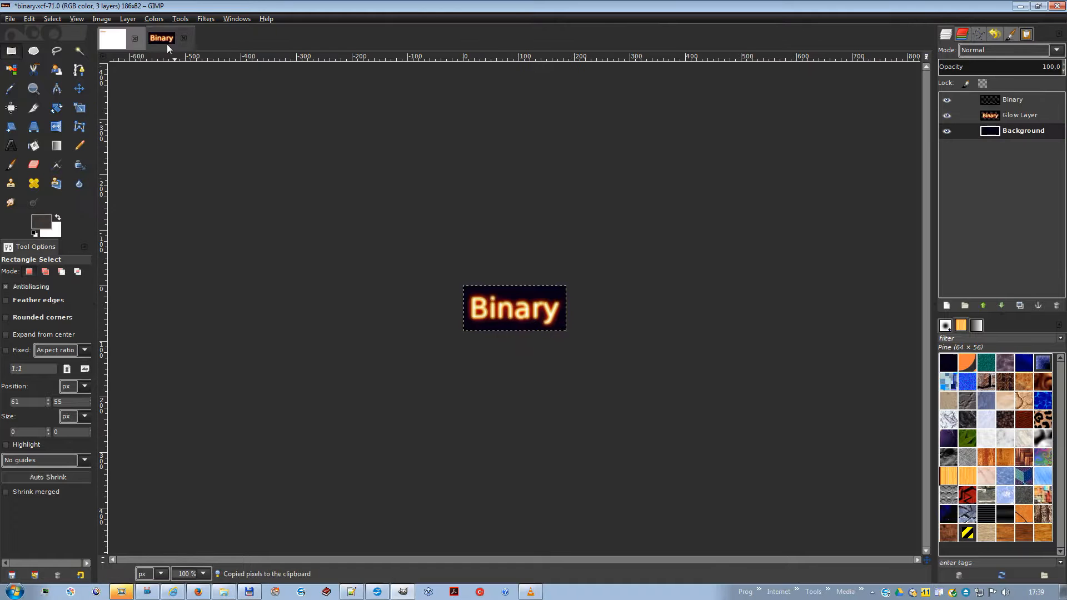
Anchor the Binary text in the untitled image, paste the dark background rectangle and move it just below the text.
click(113, 39)
key(ctrl+v)
click(309, 218)
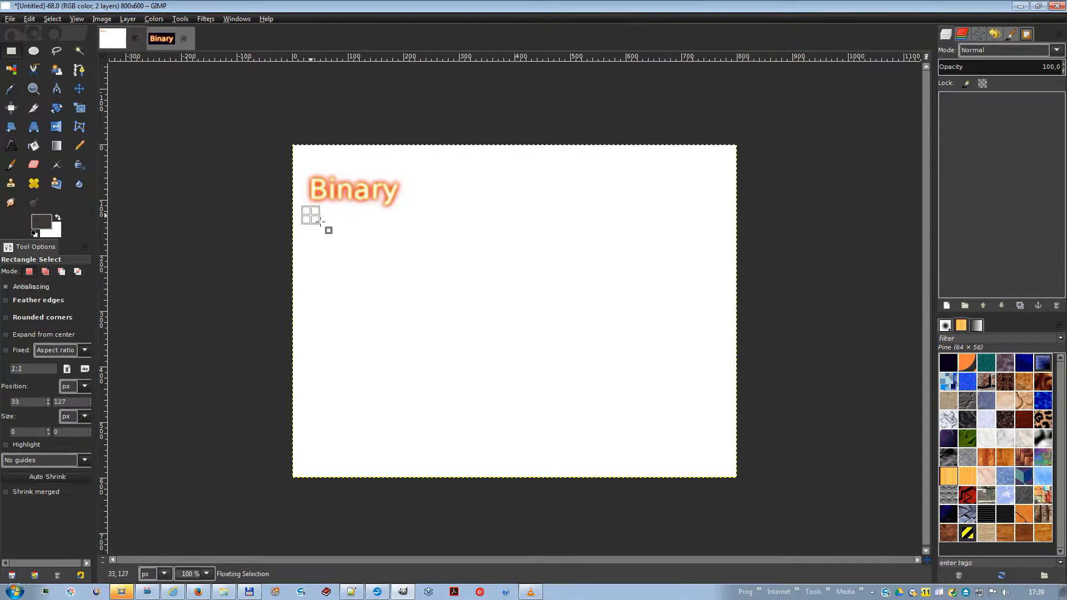
right_click(314, 225)
mouse_move(352, 256)
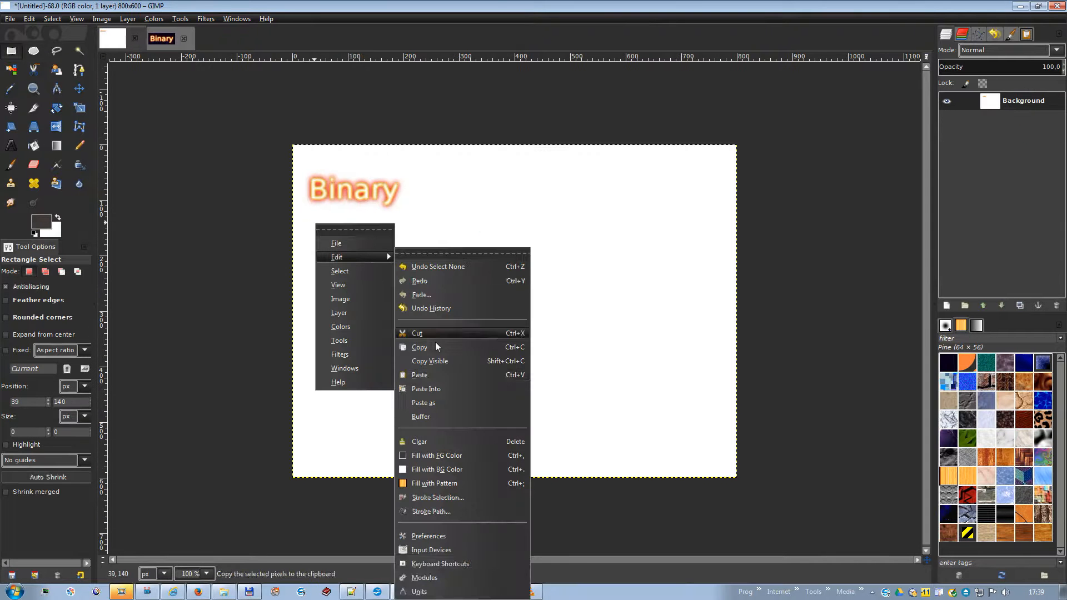
click(445, 364)
drag(492, 312, 336, 237)
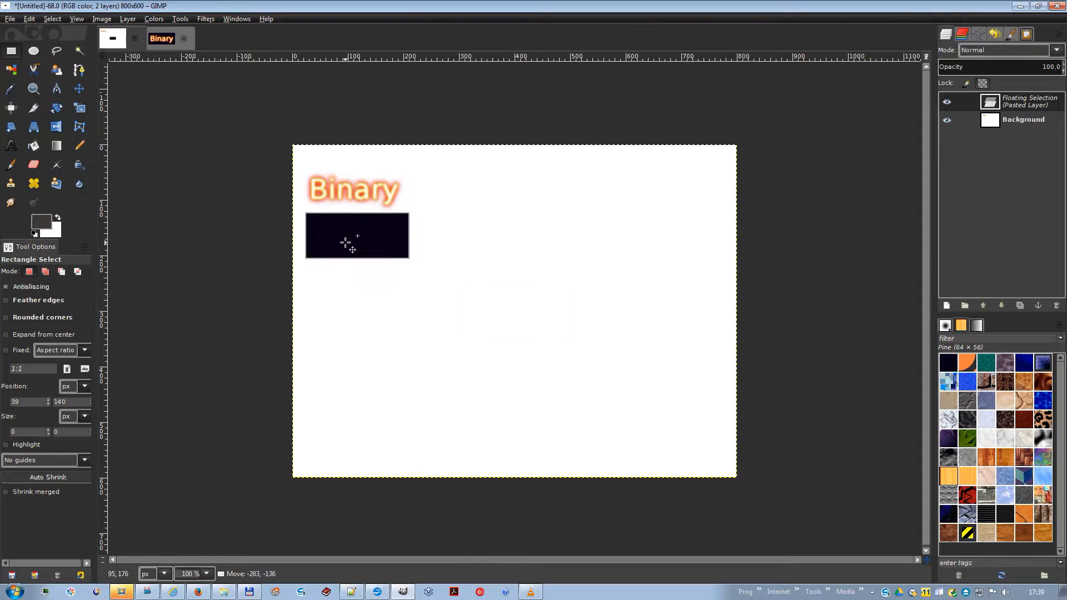
Anchor the dark rectangle in the untitled image, and copy the visible content of all layers in the Binary image.
click(351, 294)
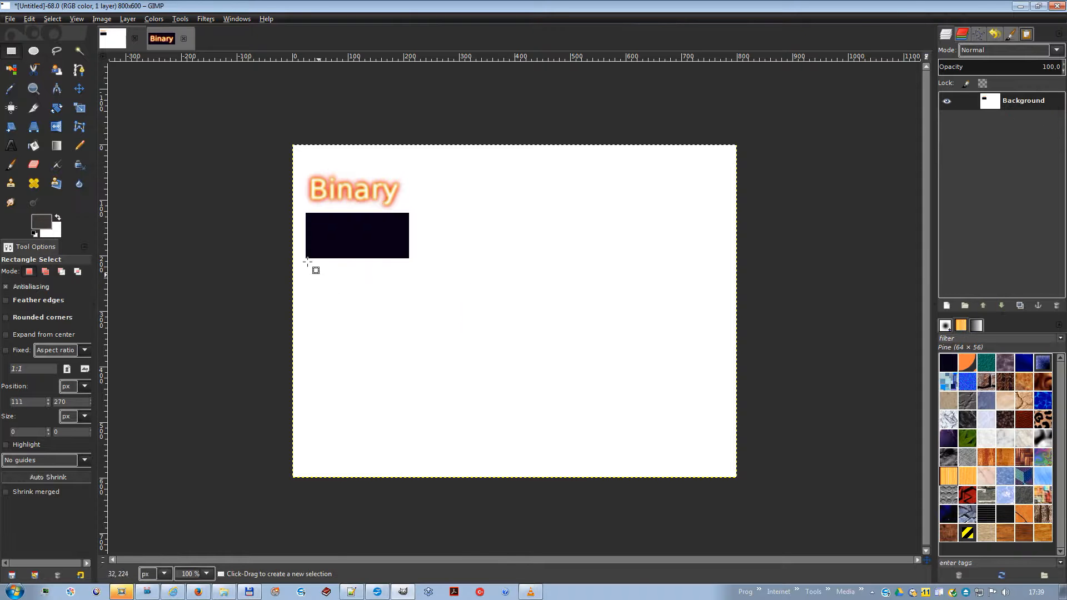
click(161, 39)
right_click(499, 304)
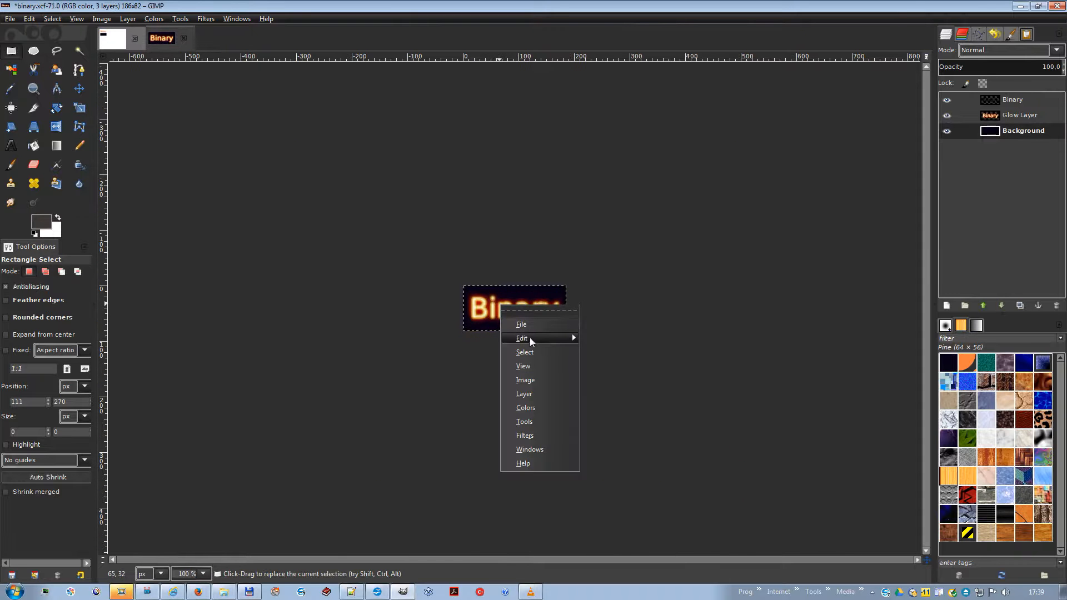
mouse_move(529, 338)
click(608, 362)
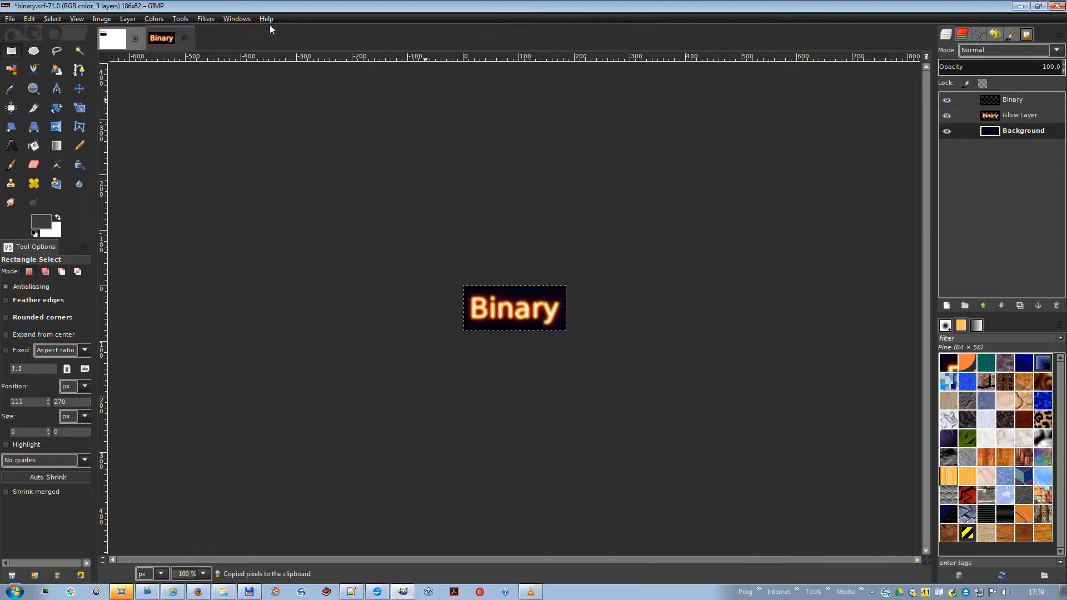
Paste the visible Binary copy into the untitled image, move it just below the dark rectangle and anchor it.
click(114, 37)
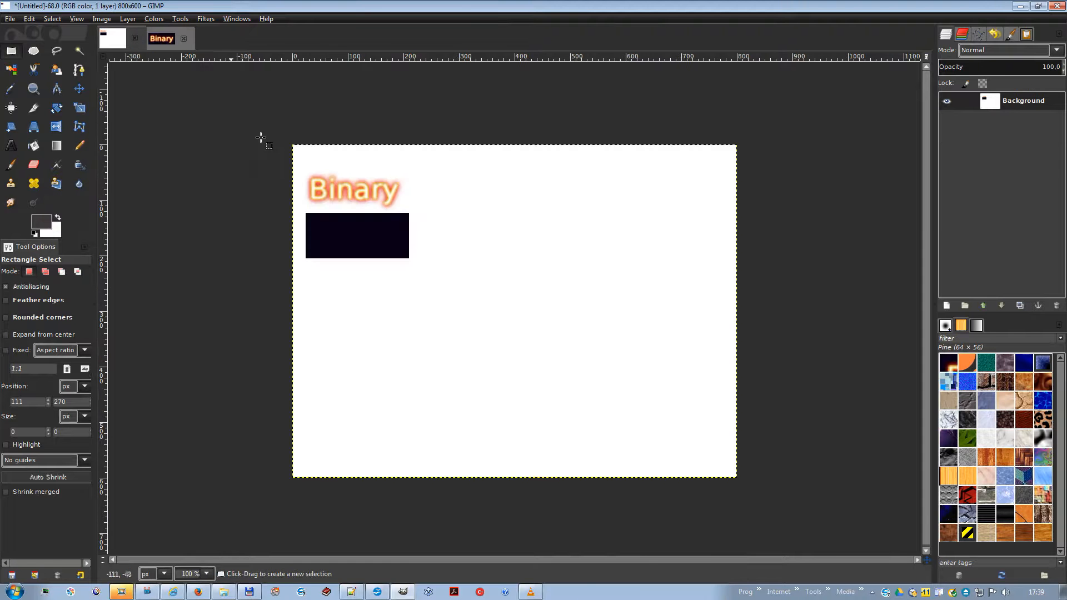
right_click(335, 284)
mouse_move(377, 312)
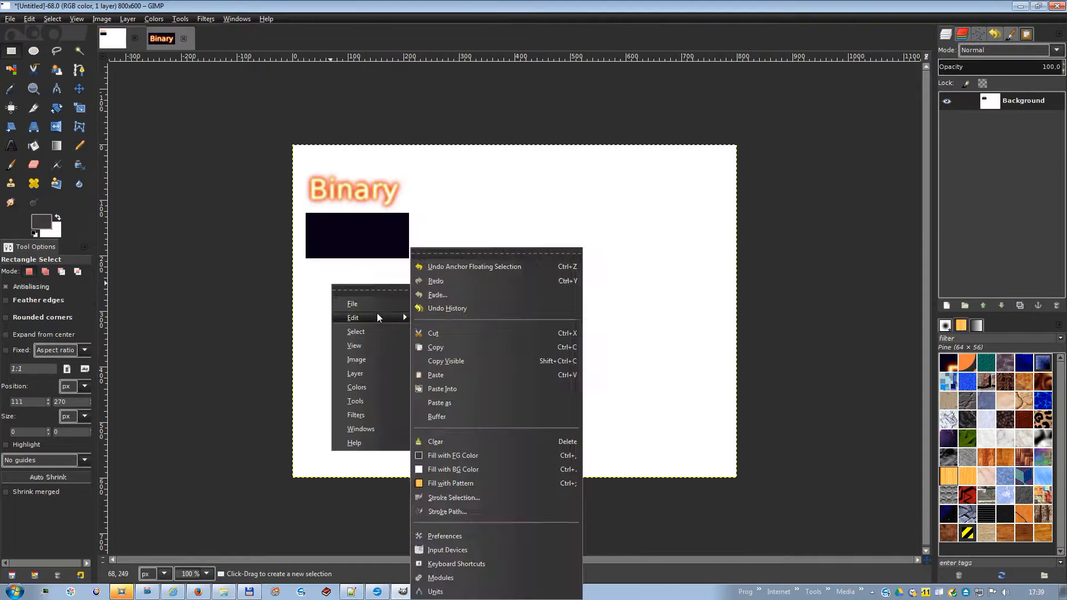
click(439, 374)
drag(508, 321, 350, 305)
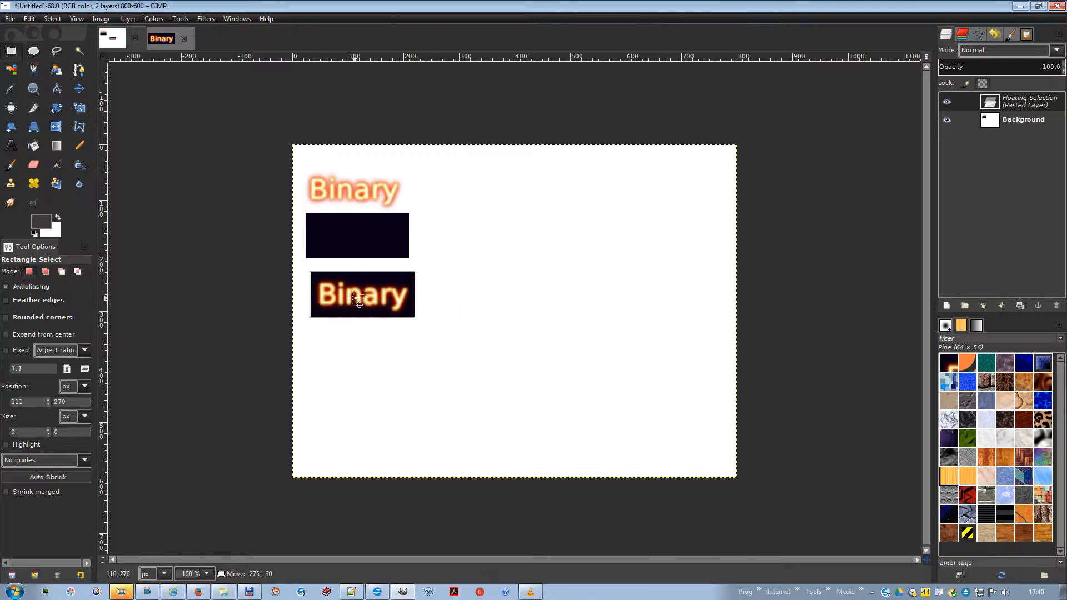
click(387, 339)
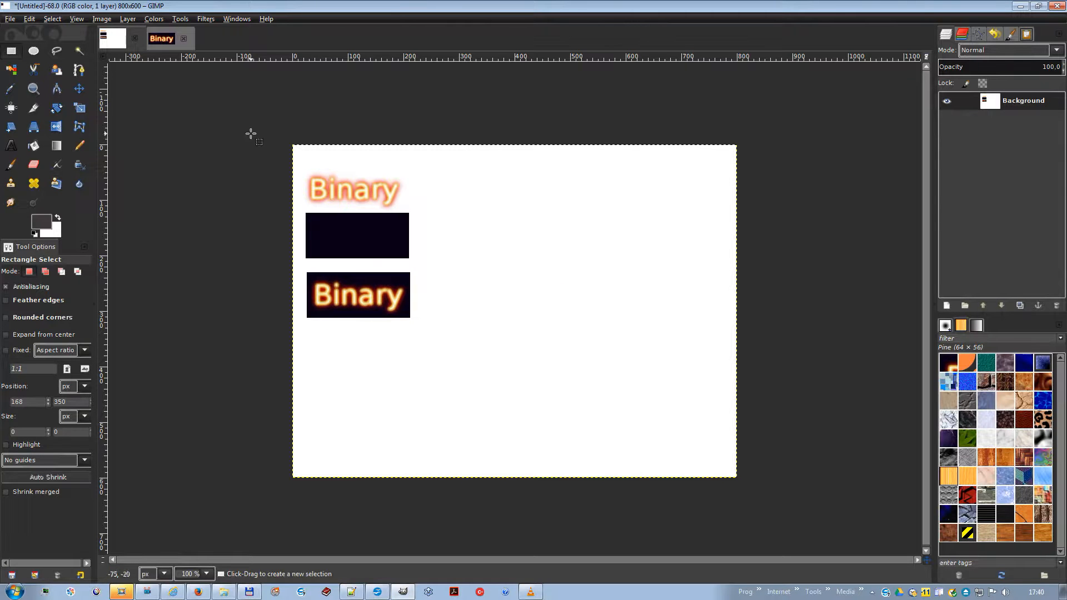
Select a rectangle about 232 × 121 px in the untitled image's blank upper-right area and paste the copied Binary image into it.
click(172, 40)
key(ctrl+Tab)
drag(482, 176, 611, 243)
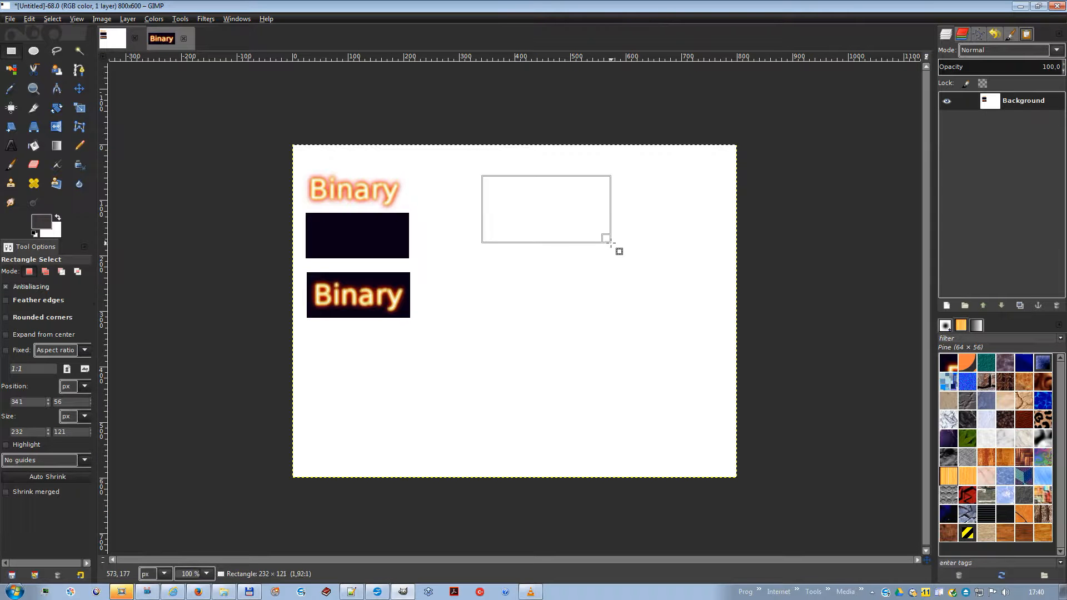
right_click(537, 214)
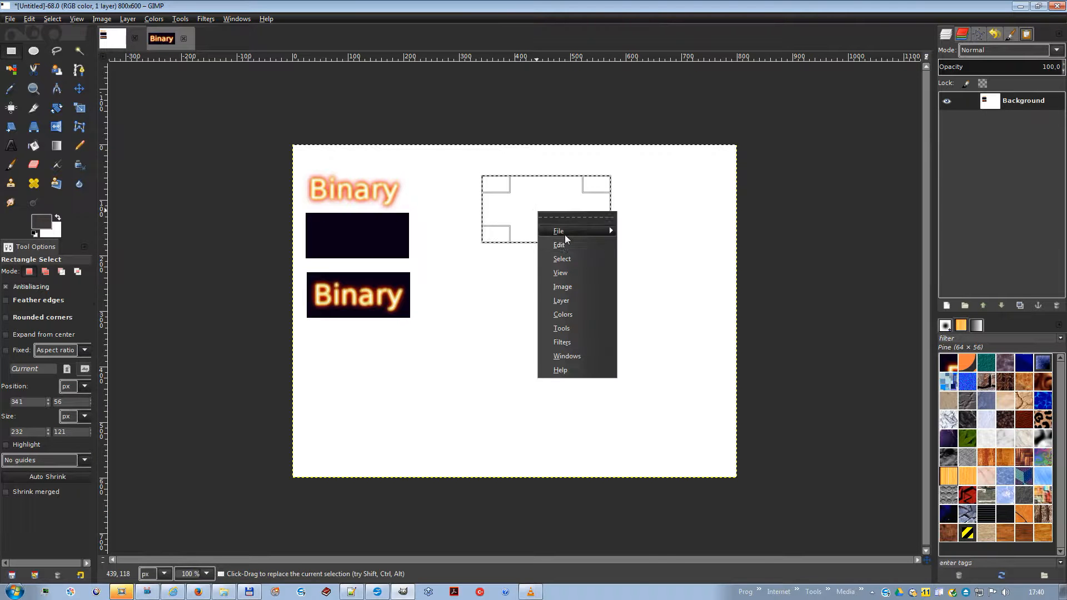
mouse_move(565, 242)
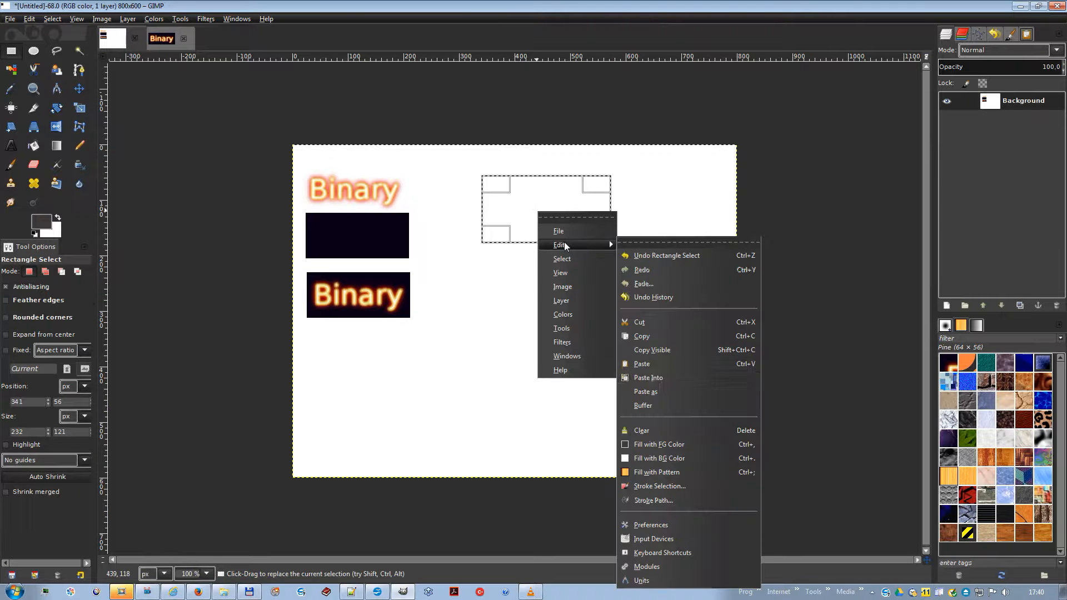
click(648, 378)
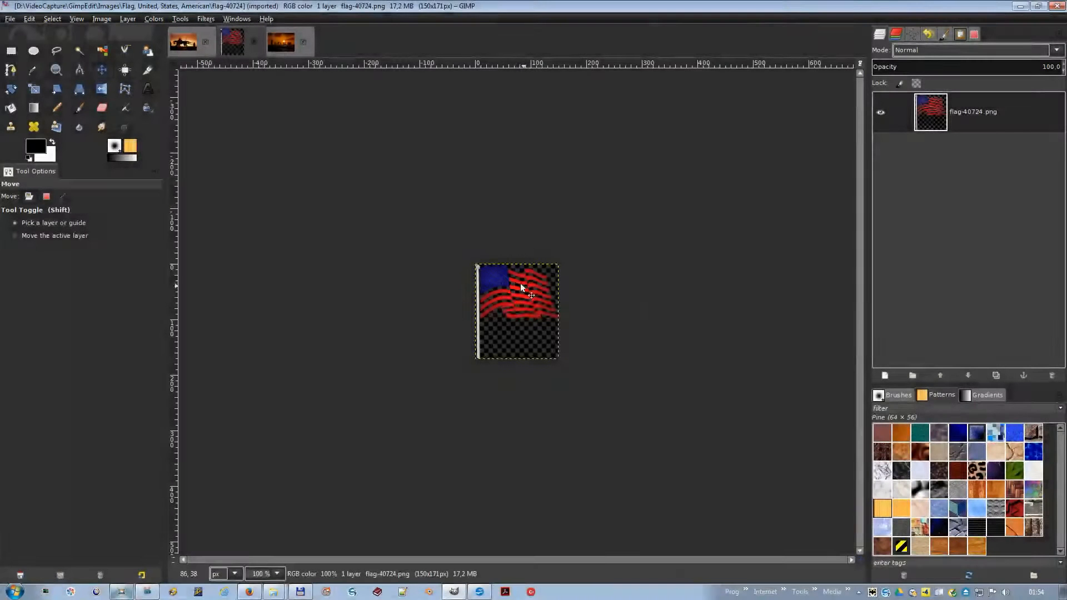
Copy the contents of the flag-40724.png layer in the flag image.
right_click(505, 298)
mouse_move(528, 328)
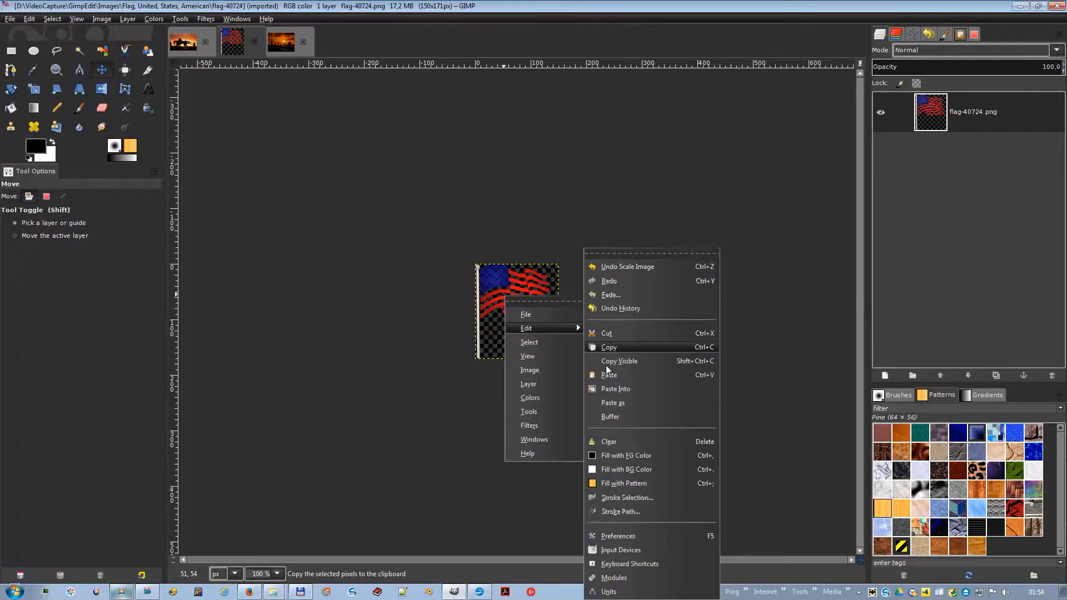
click(616, 349)
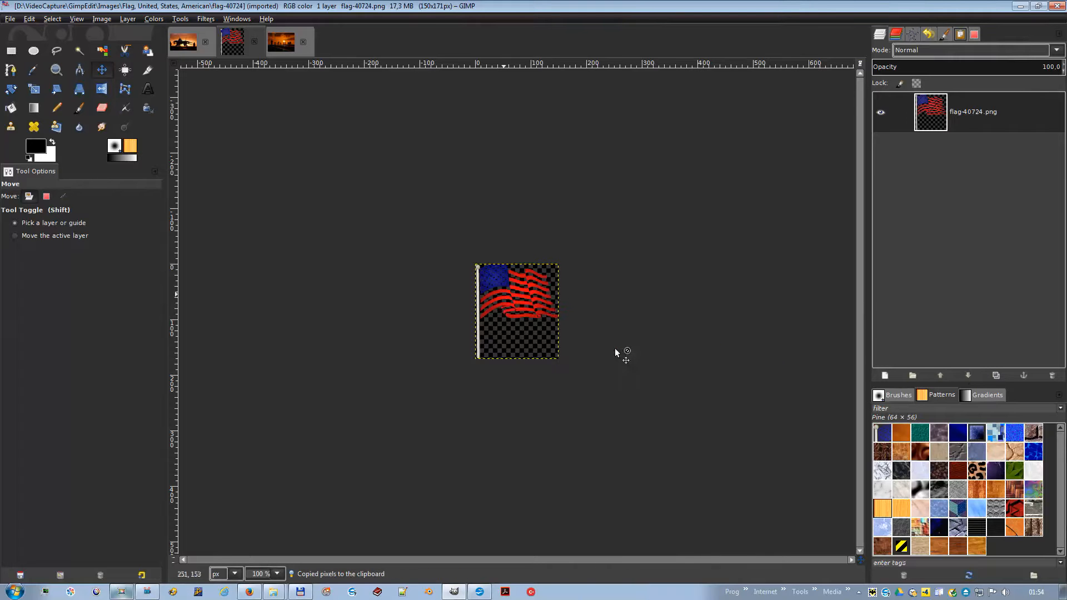
Paste the flag as a new layer in the silhouettes image and move it to the canvas's upper-right corner.
click(283, 44)
right_click(392, 193)
mouse_move(412, 223)
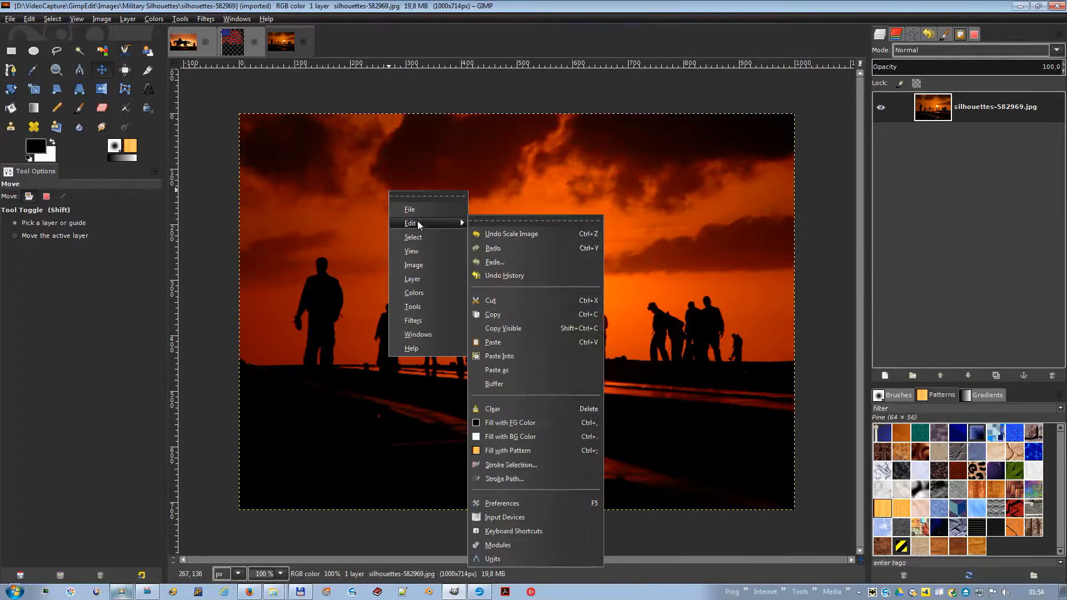
mouse_move(501, 370)
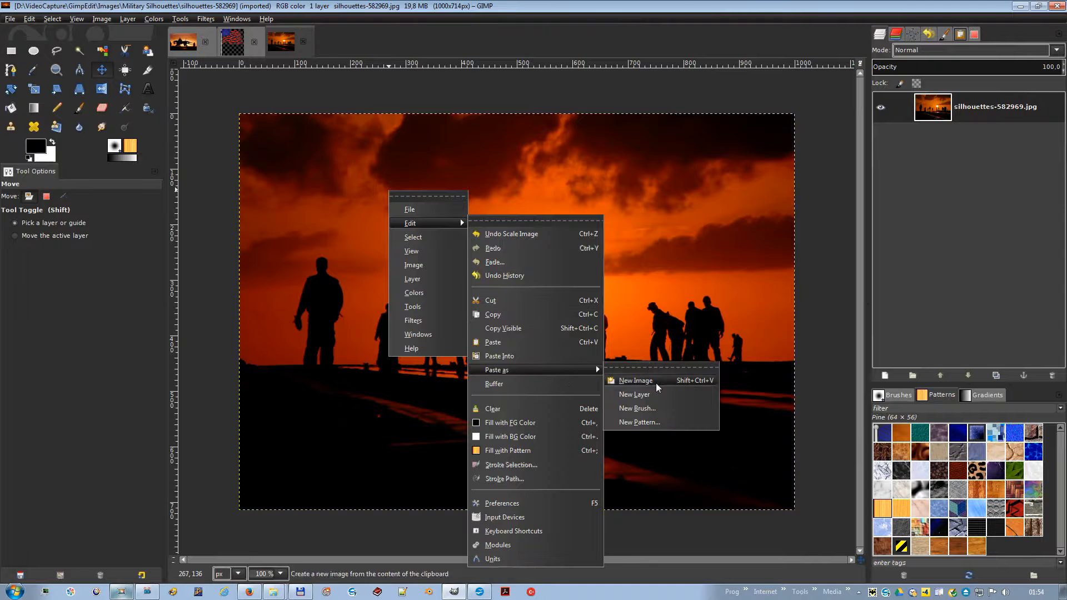
click(644, 396)
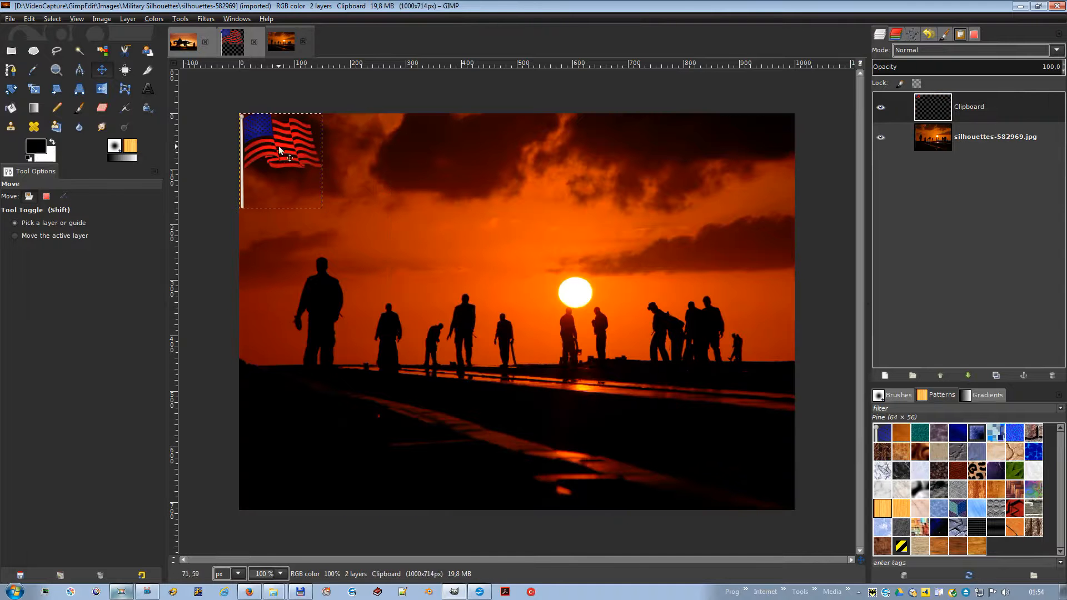
drag(292, 138, 765, 140)
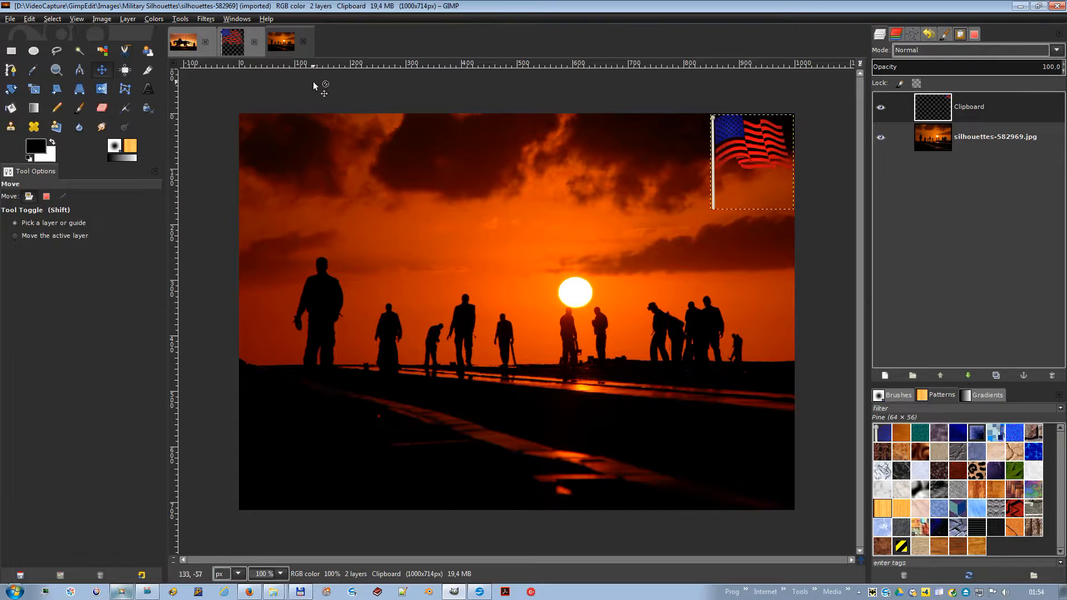
Copy the visible content of all layers in the military jet fighter image.
click(192, 46)
right_click(484, 303)
mouse_move(517, 335)
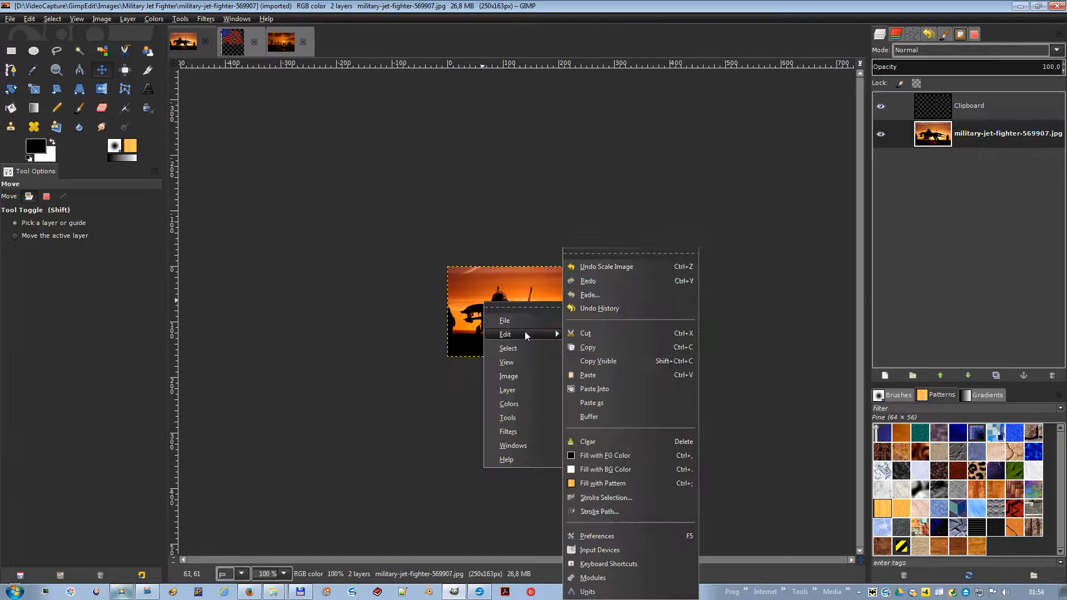
click(585, 363)
Paste the jet fighter picture as a new layer in the silhouettes image and move it to the canvas's lower-right corner.
click(270, 48)
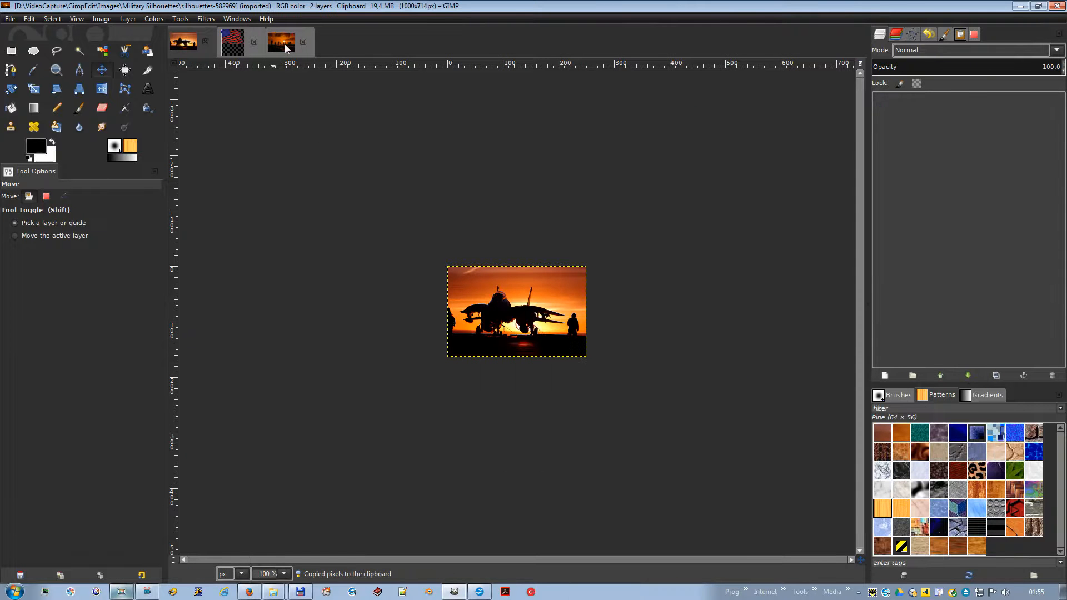
right_click(365, 187)
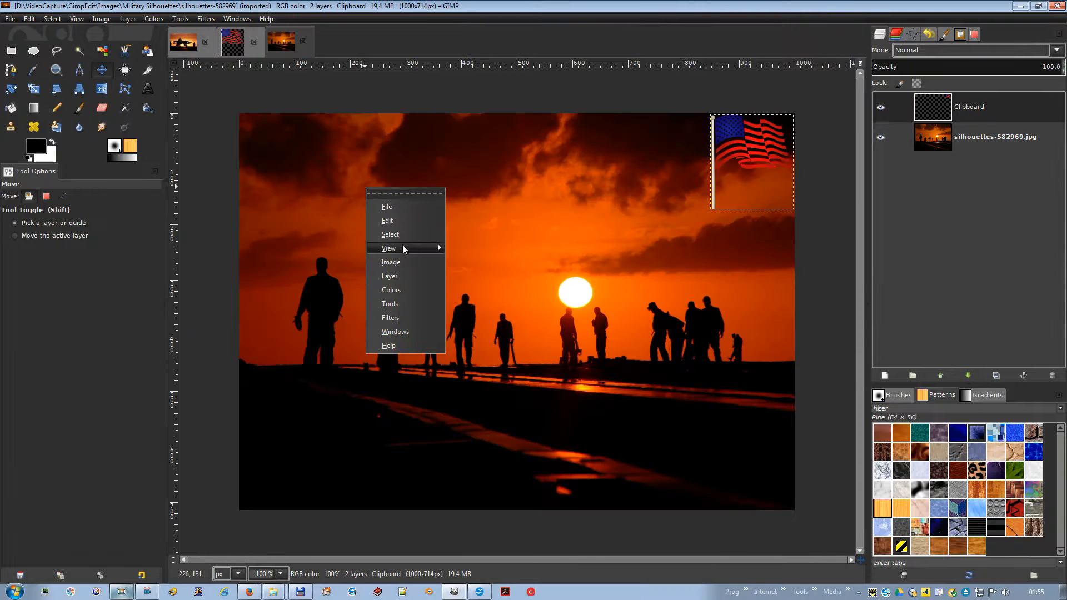
mouse_move(402, 221)
mouse_move(489, 367)
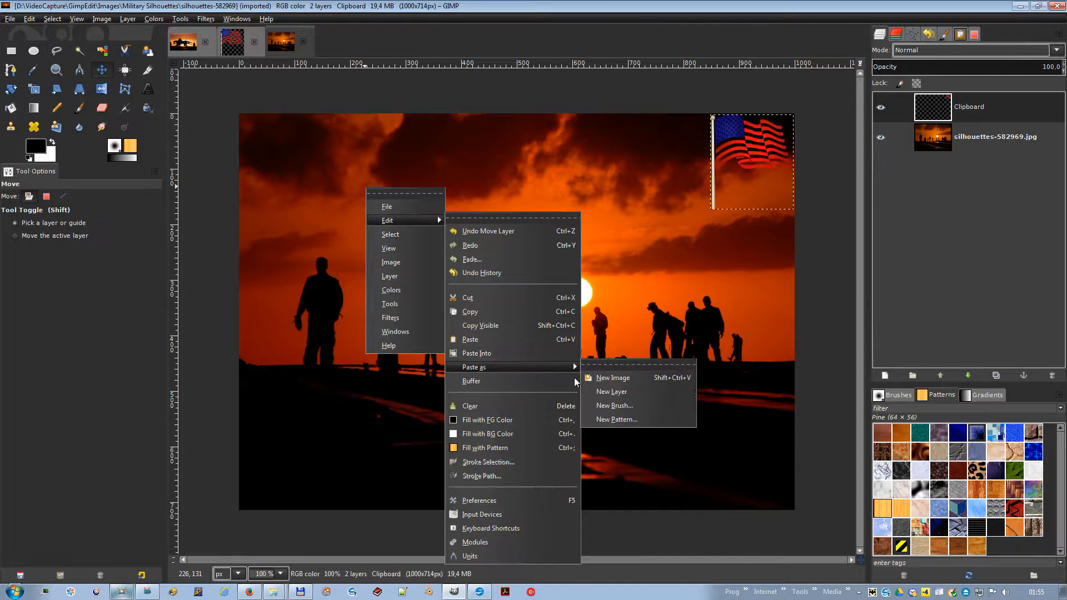
click(611, 391)
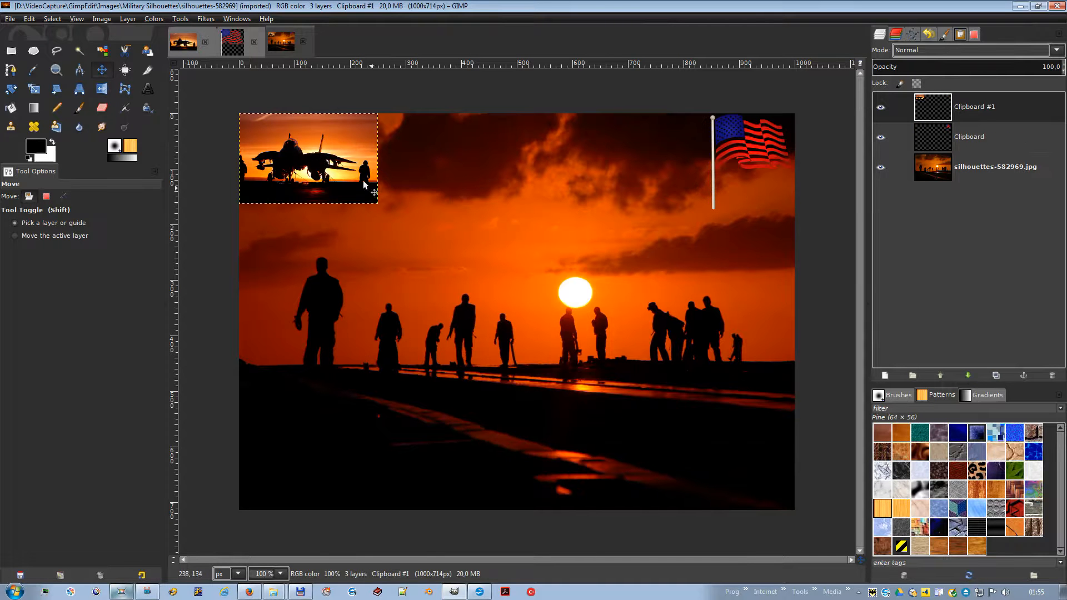
drag(311, 151, 728, 457)
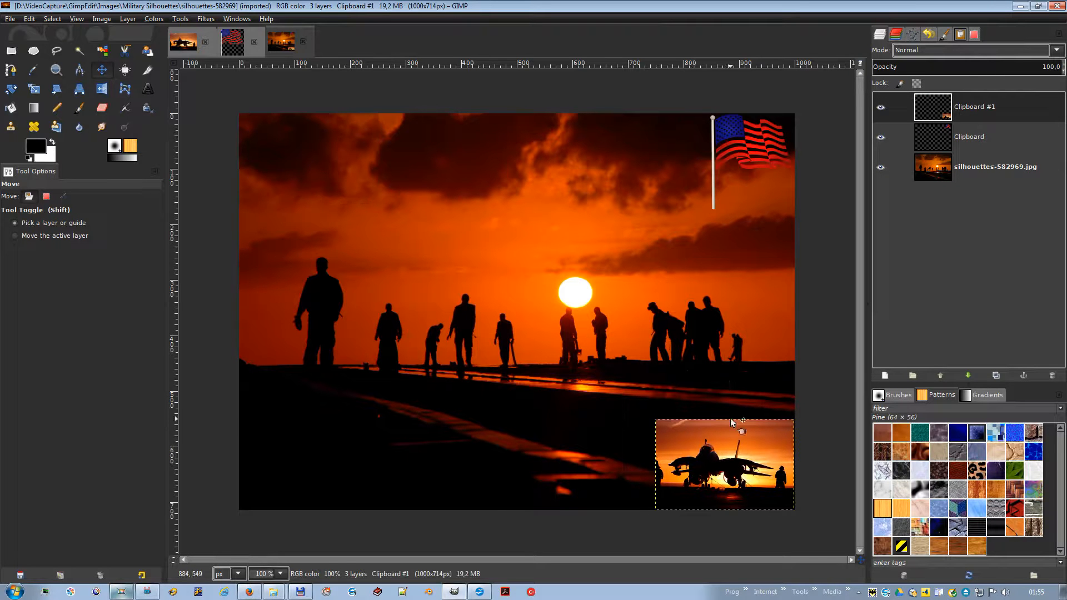
Make the silhouettes-582969.jpg layer active and copy the image's visible content from all layers.
click(622, 223)
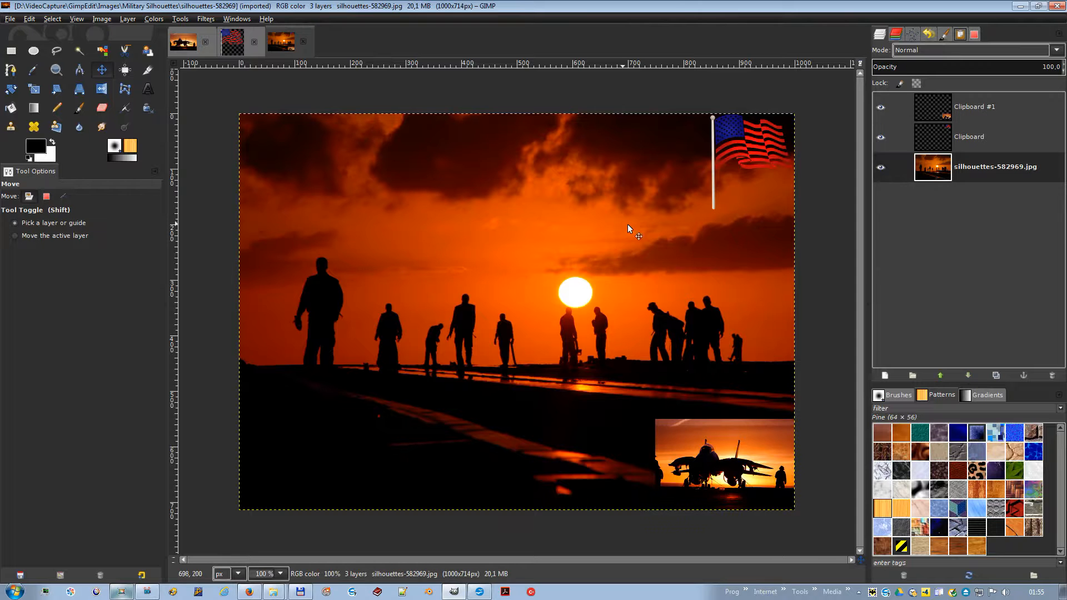
right_click(430, 210)
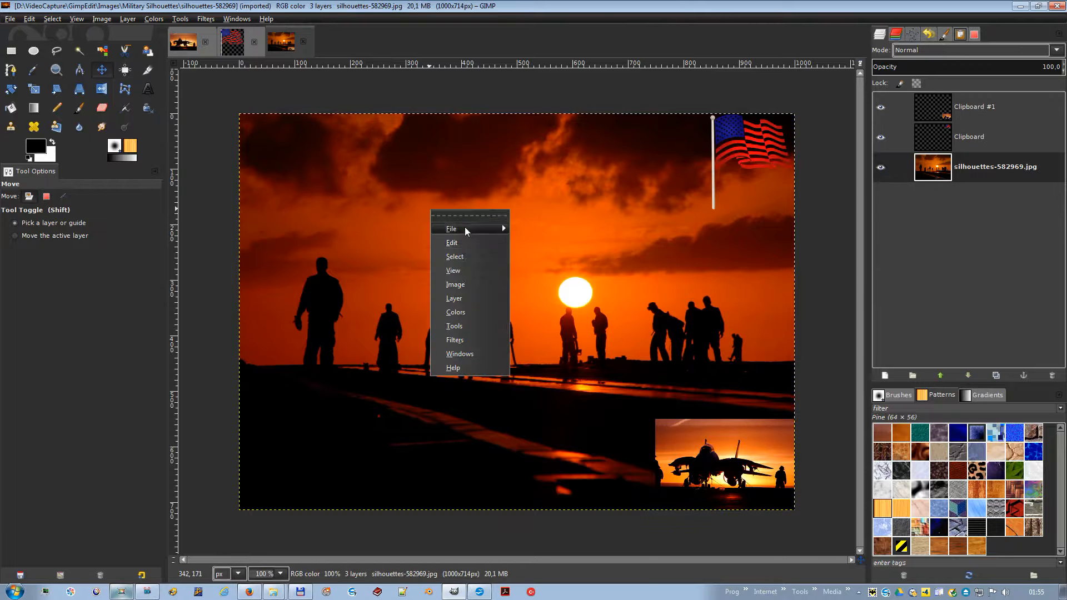
mouse_move(464, 243)
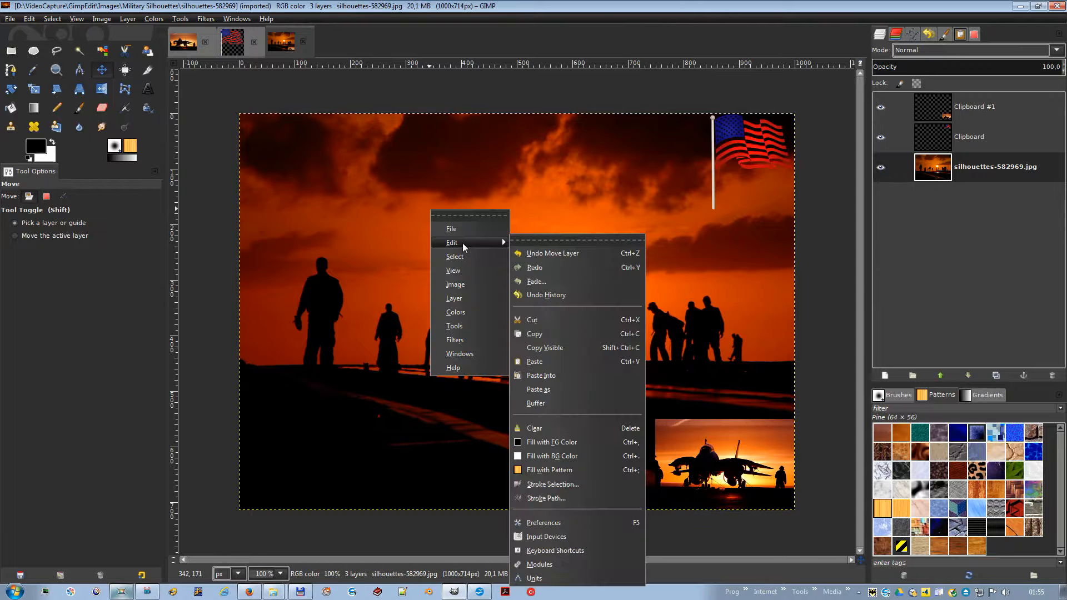
click(545, 348)
Paste the copied silhouettes composition as a new image.
right_click(346, 240)
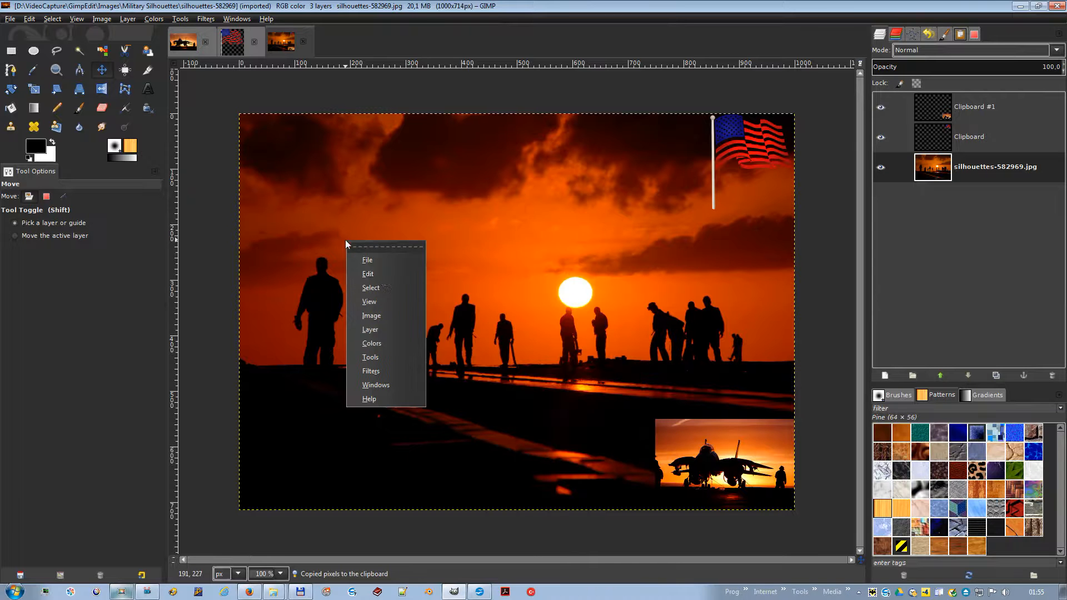
mouse_move(379, 275)
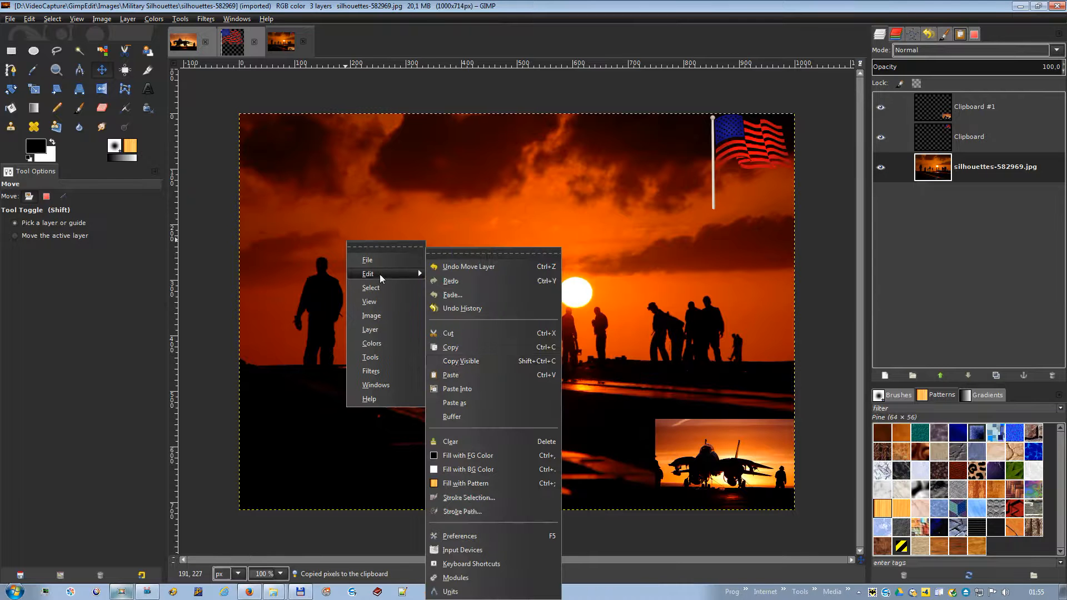
mouse_move(493, 404)
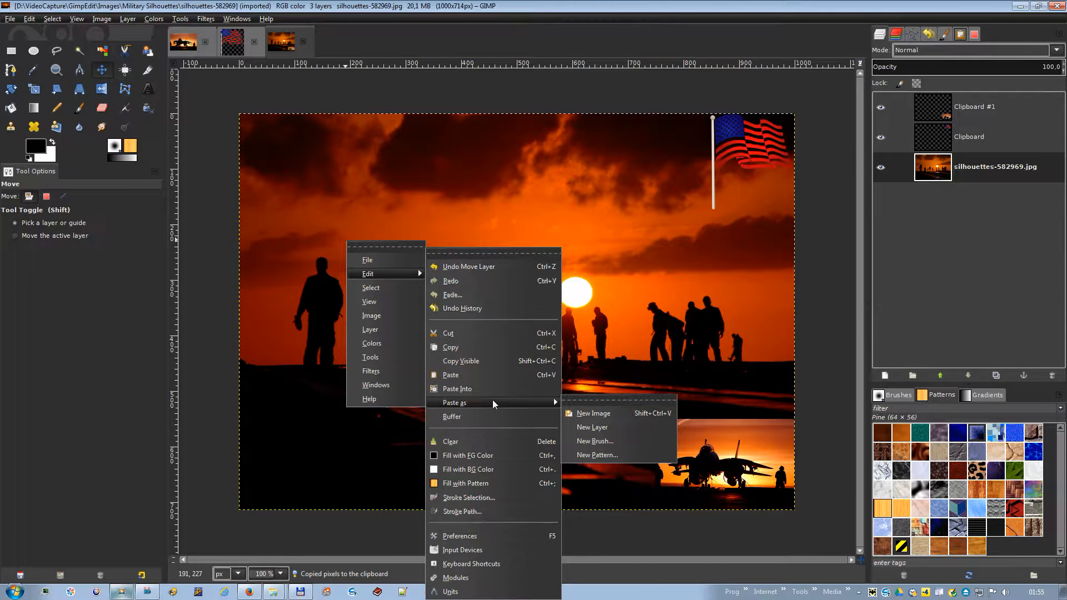
click(595, 413)
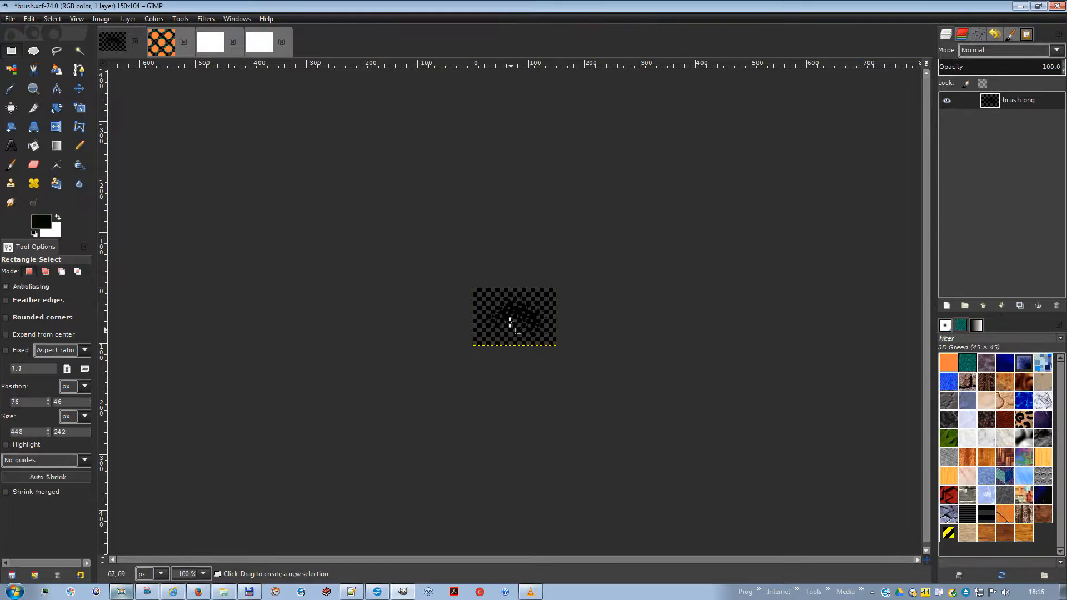
Copy the visible content of the 150 × 104 brush.xcf image.
right_click(508, 318)
mouse_move(535, 352)
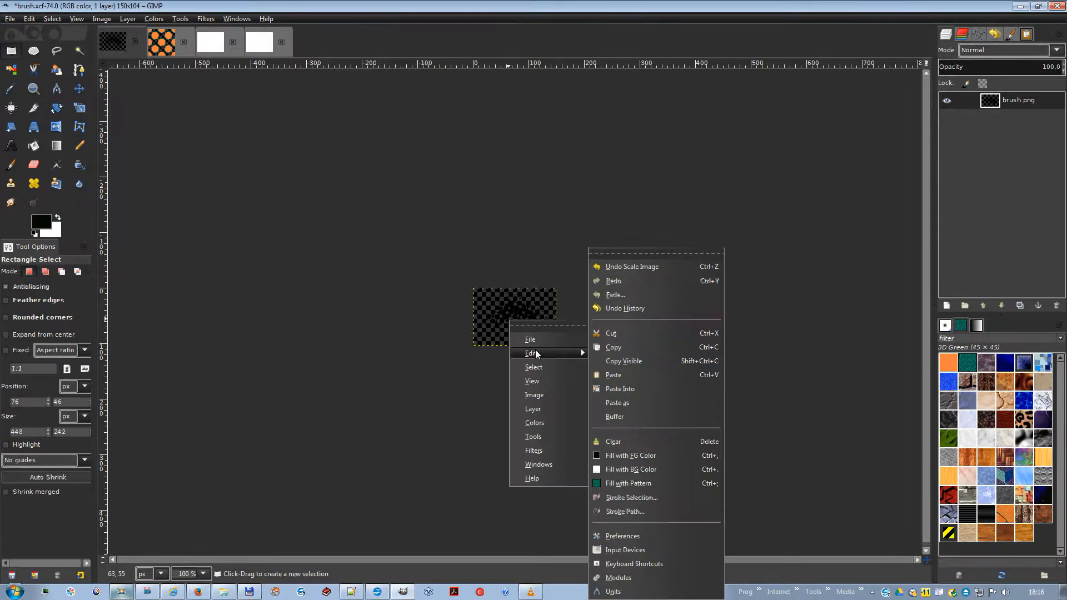
click(628, 360)
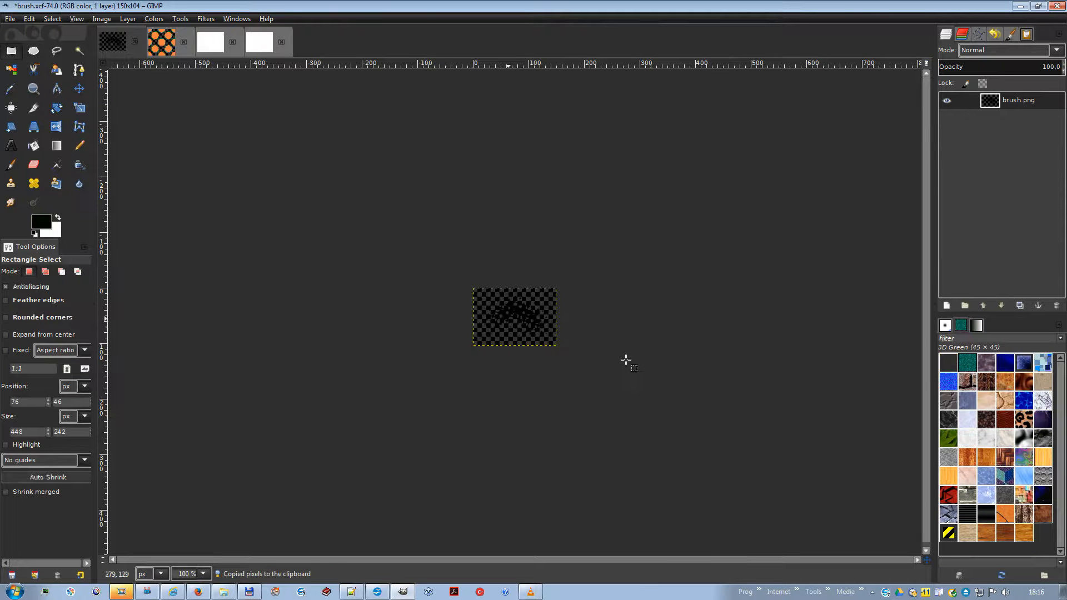
Paste the copied artwork as a new brush named My Brush, with file name mybrush and spacing 25.
right_click(579, 338)
mouse_move(609, 371)
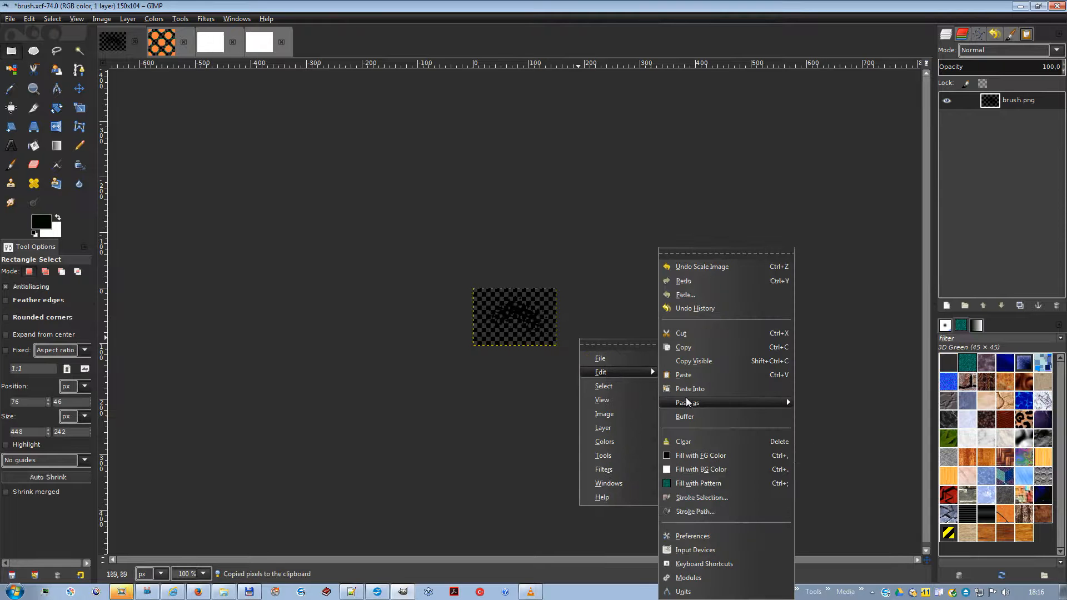
mouse_move(689, 403)
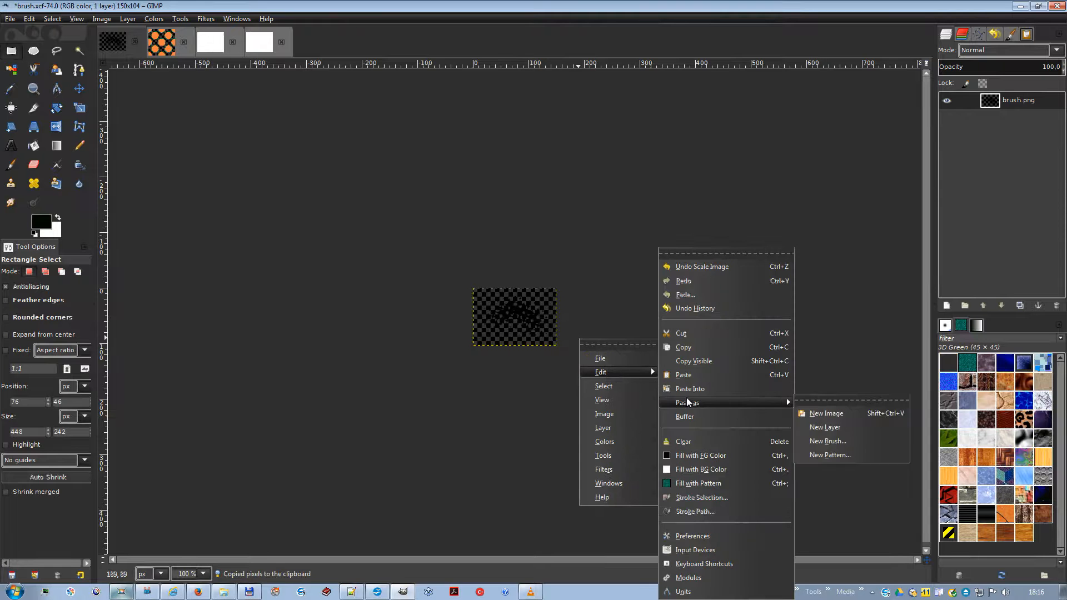
click(821, 440)
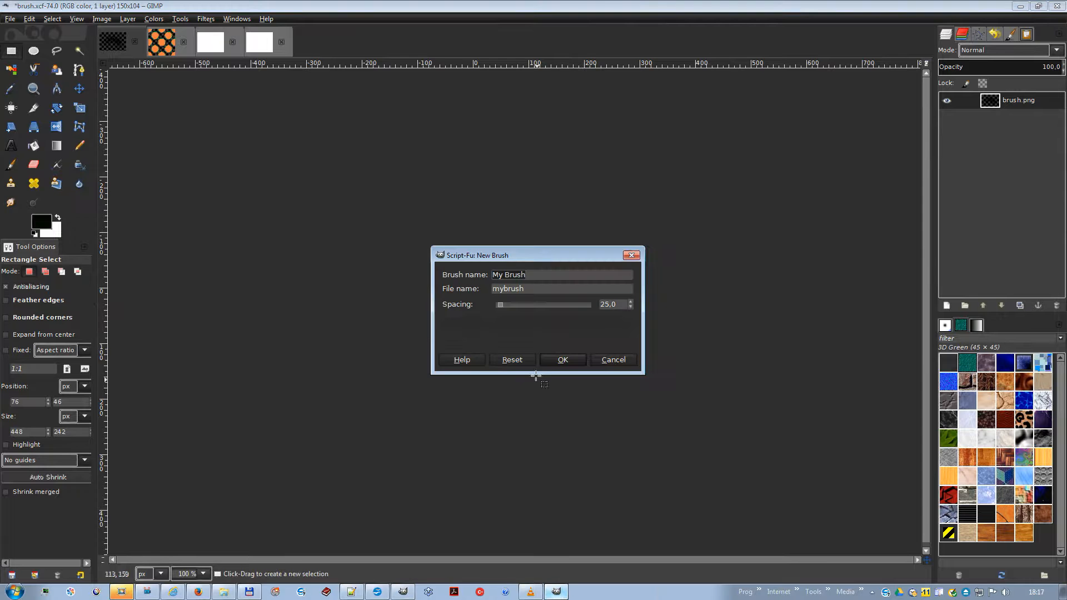
click(562, 360)
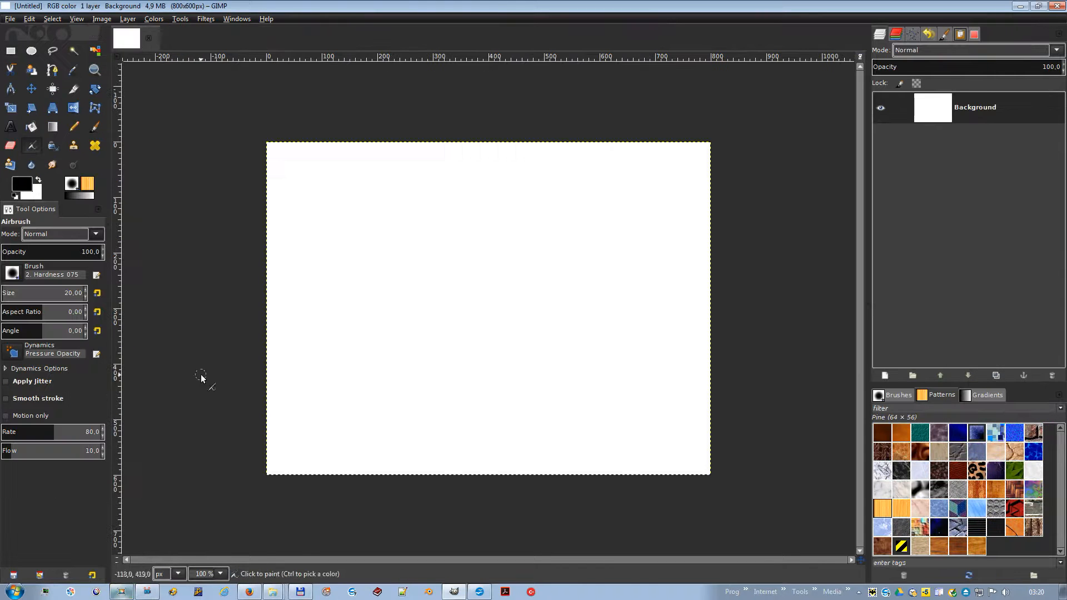
Choose My Brush for the Airbrush and stamp it once at size 20 near the canvas's upper-left corner.
click(13, 274)
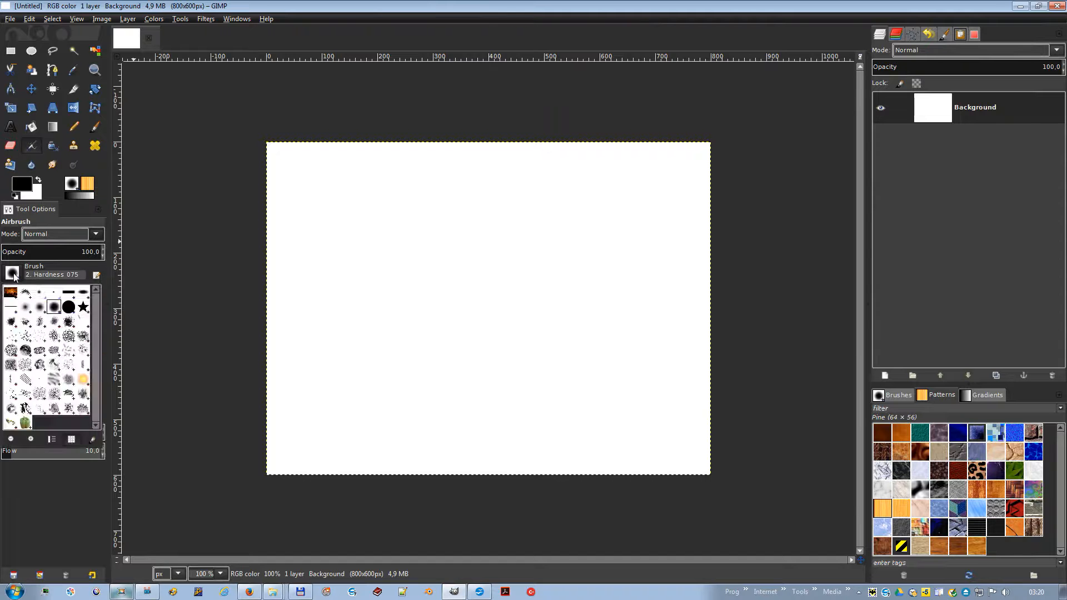
click(35, 297)
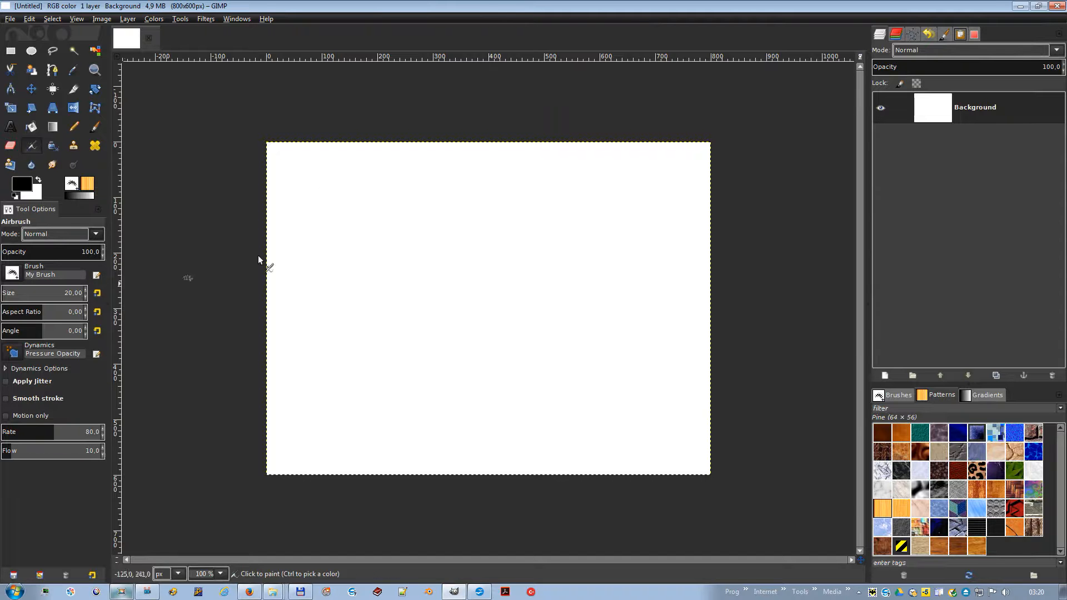
click(327, 184)
Set the brush size to about 304.75 and paint a large dab in the canvas's upper-left area.
click(48, 291)
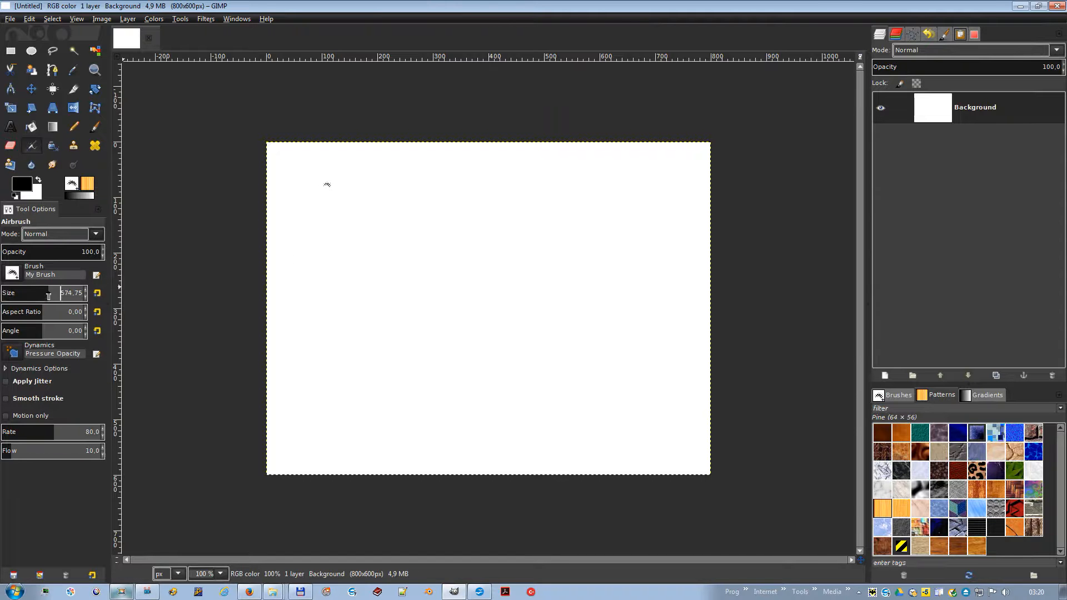
click(28, 293)
drag(369, 245, 384, 245)
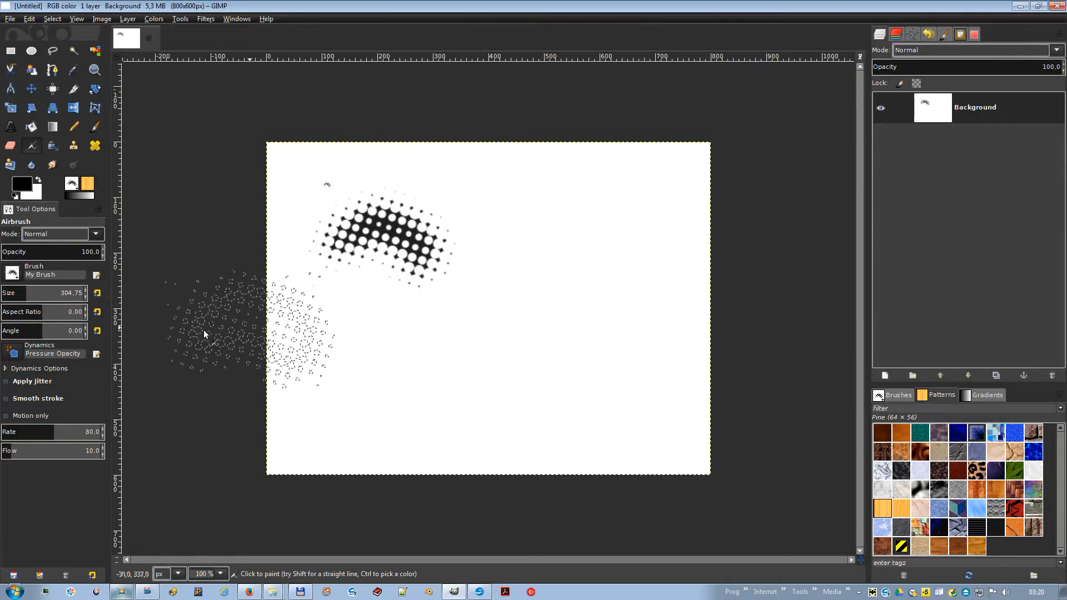
Set the brush size to about 122.50 and stamp three dabs: near the canvas centre, lower-left of it and upper-right of it.
click(12, 295)
drag(12, 294, 14, 295)
click(477, 302)
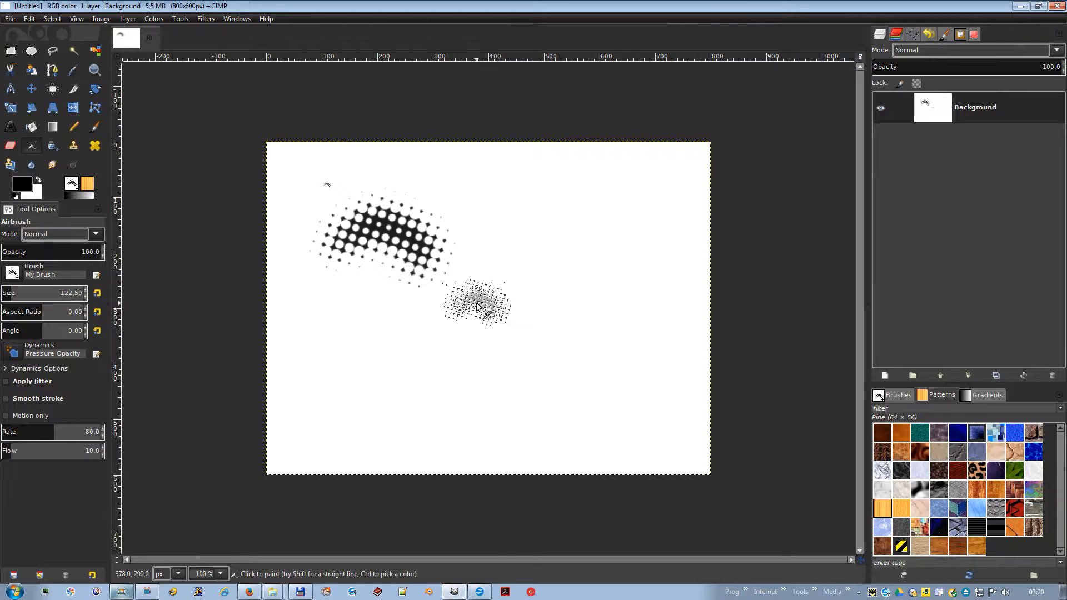
click(388, 346)
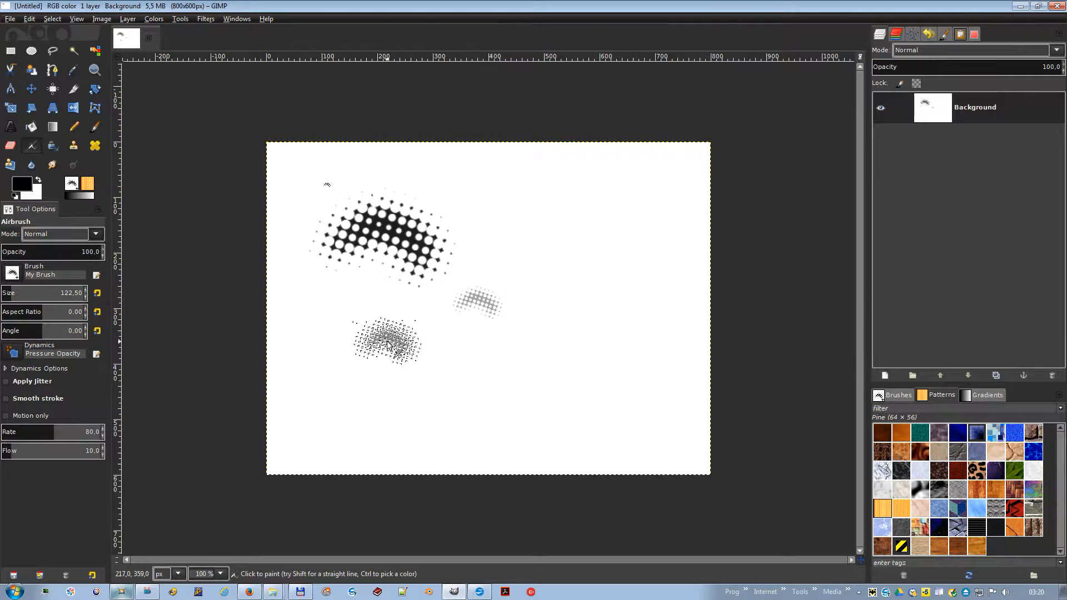
click(524, 210)
drag(524, 211, 524, 210)
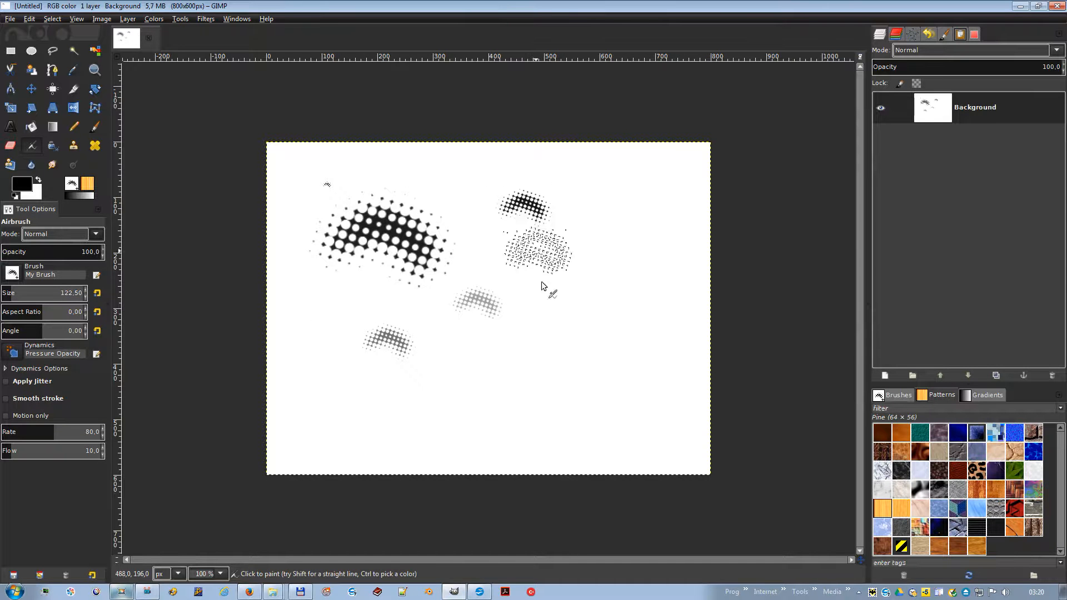
Show the brush collection and open the available options for a brush in it.
click(892, 395)
right_click(901, 432)
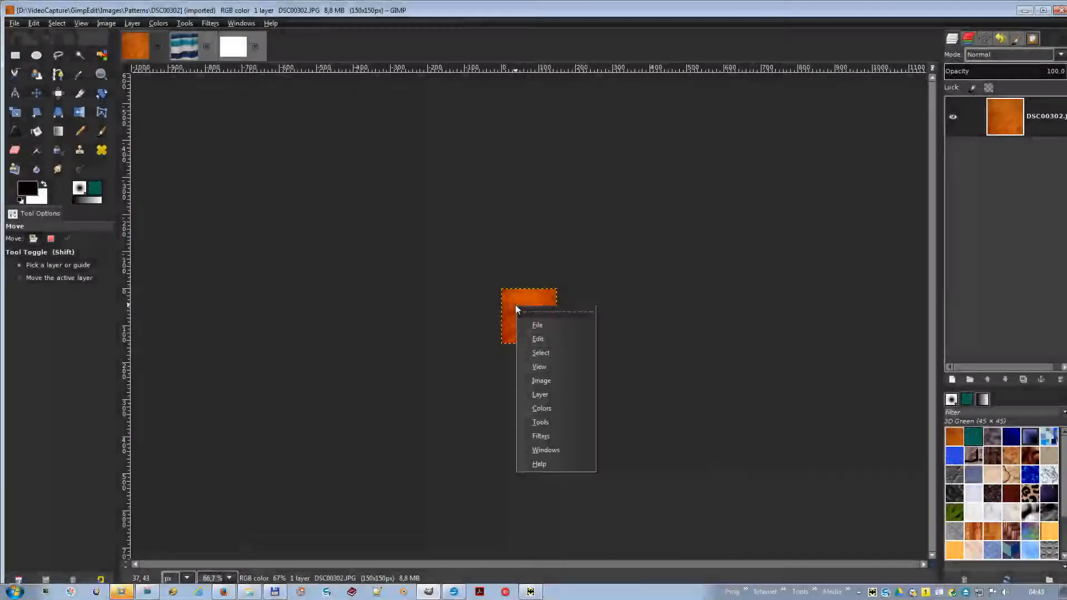
Copy the visible content of the orange DSC00302 image and paste it as a new pattern named My Pattern, with file name mypattern.
mouse_move(539, 339)
click(631, 363)
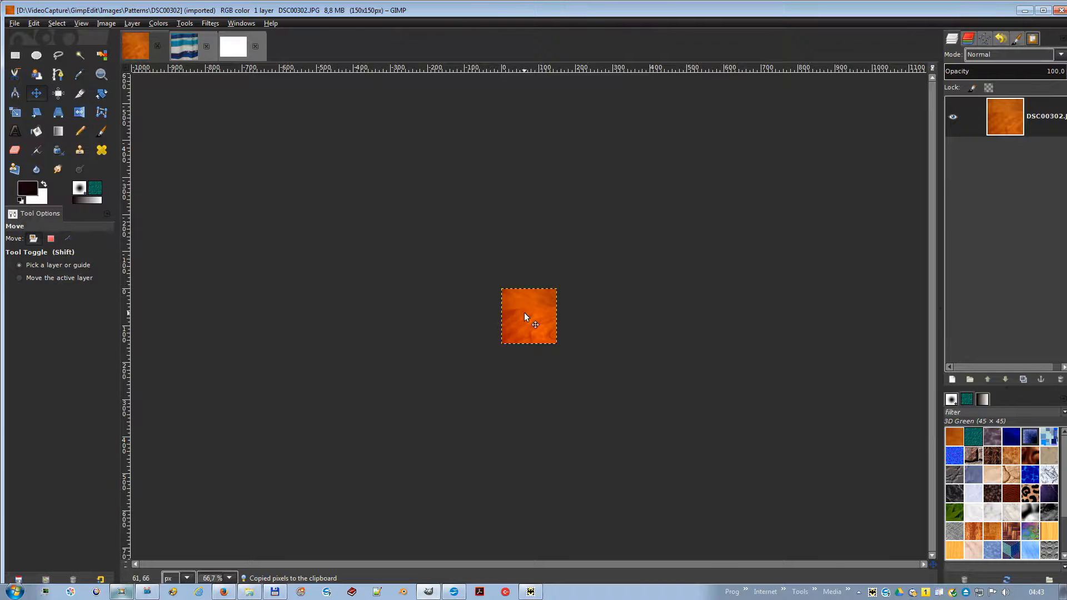
right_click(616, 304)
mouse_move(654, 336)
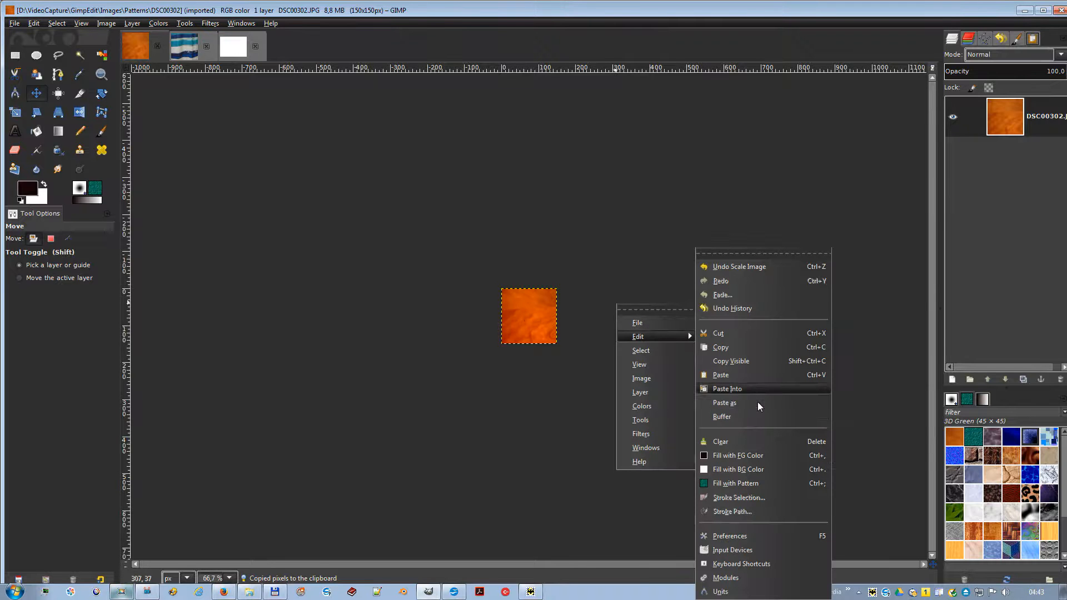
mouse_move(756, 402)
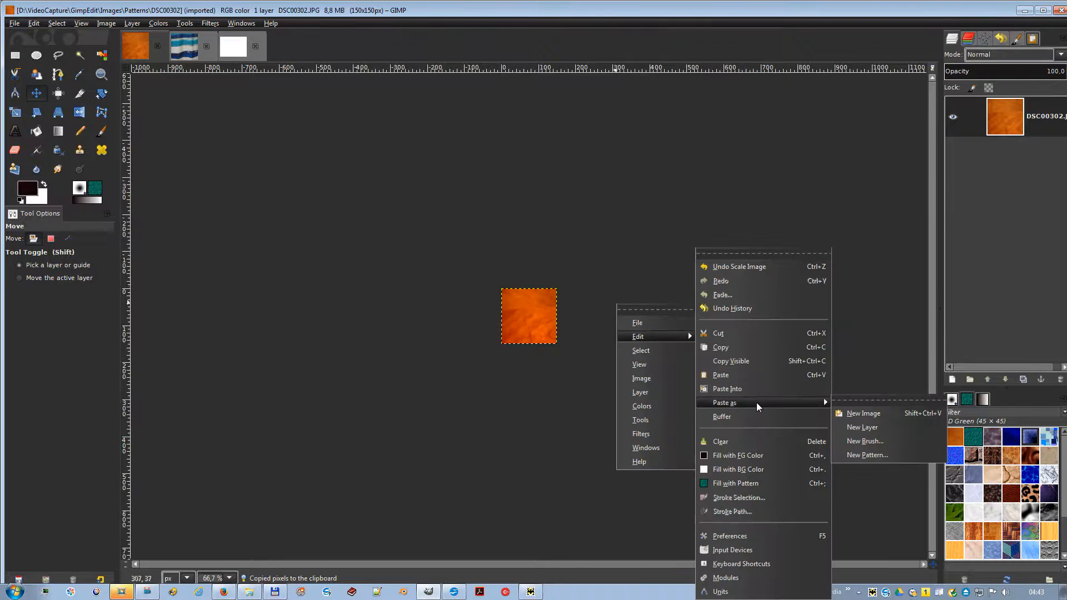
click(864, 453)
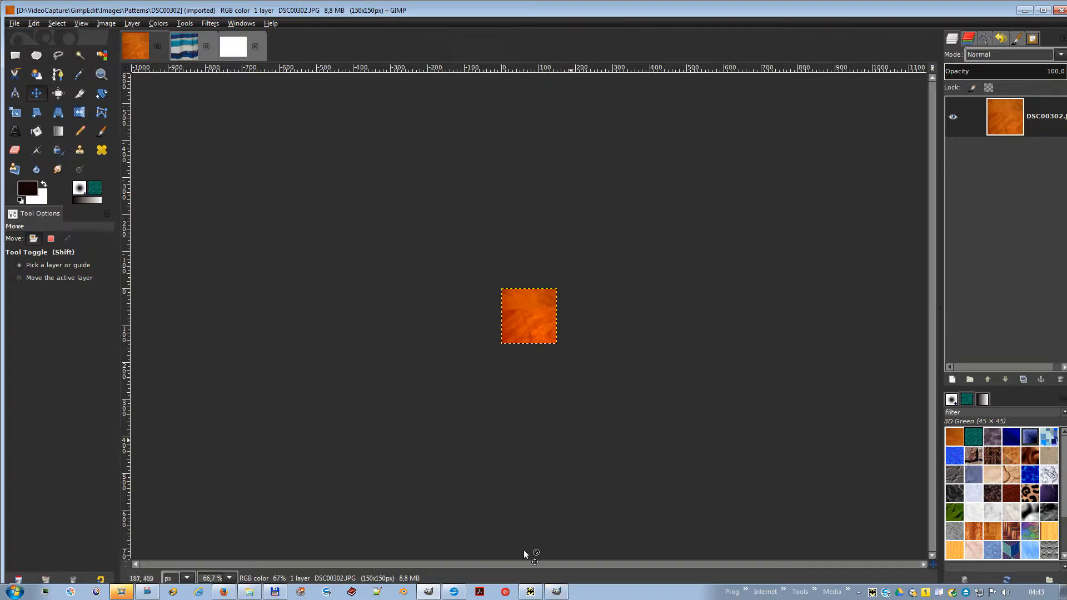
click(556, 593)
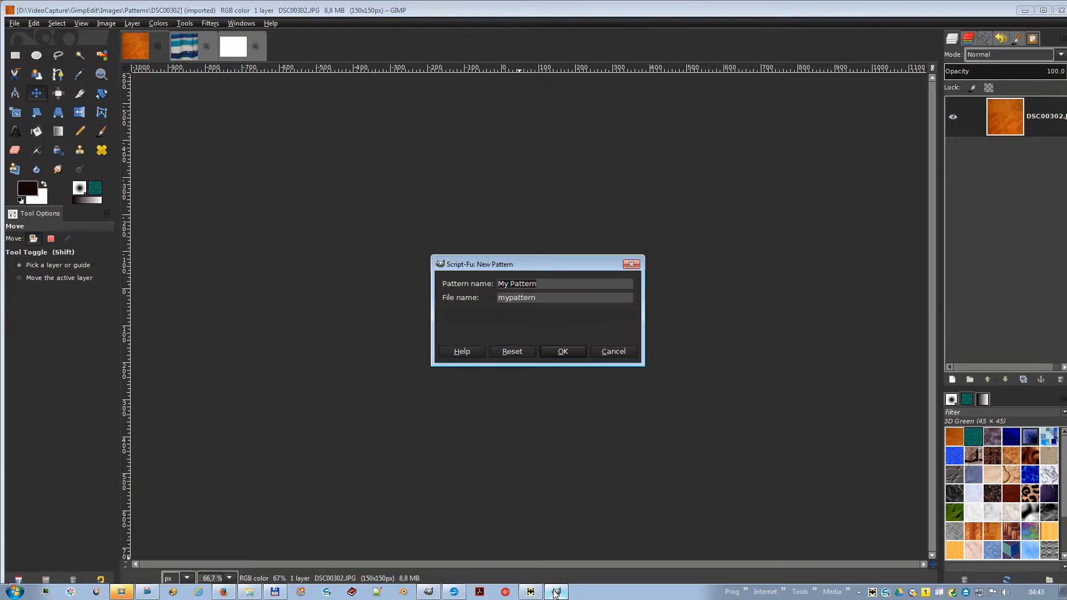
click(562, 351)
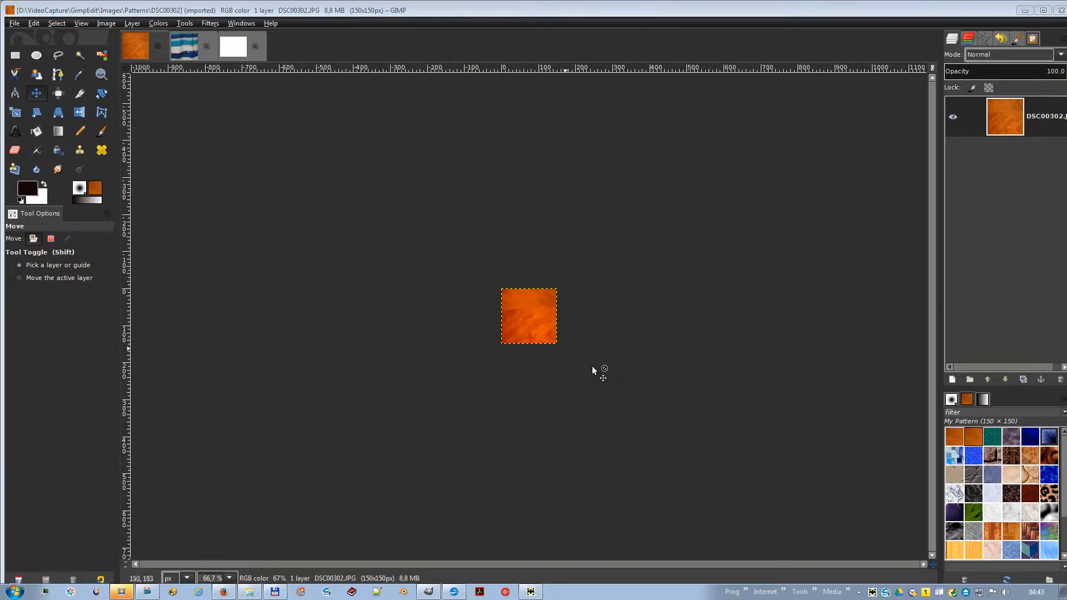
Fill the blank 800 × 600 image with My Pattern using Bucket Fill set to pattern fill.
click(240, 48)
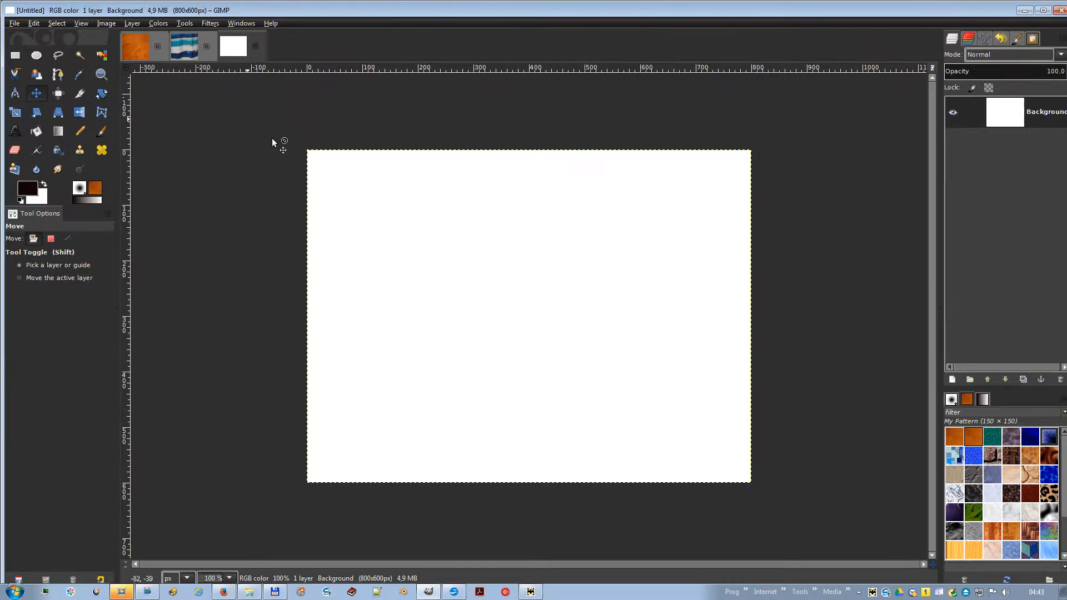
click(34, 132)
click(40, 307)
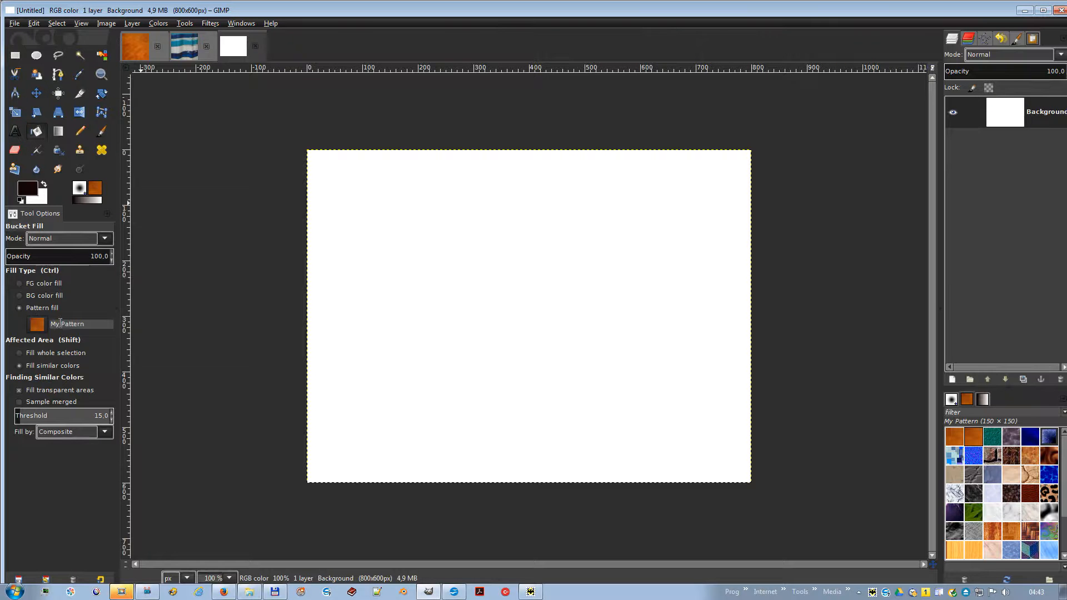
click(370, 217)
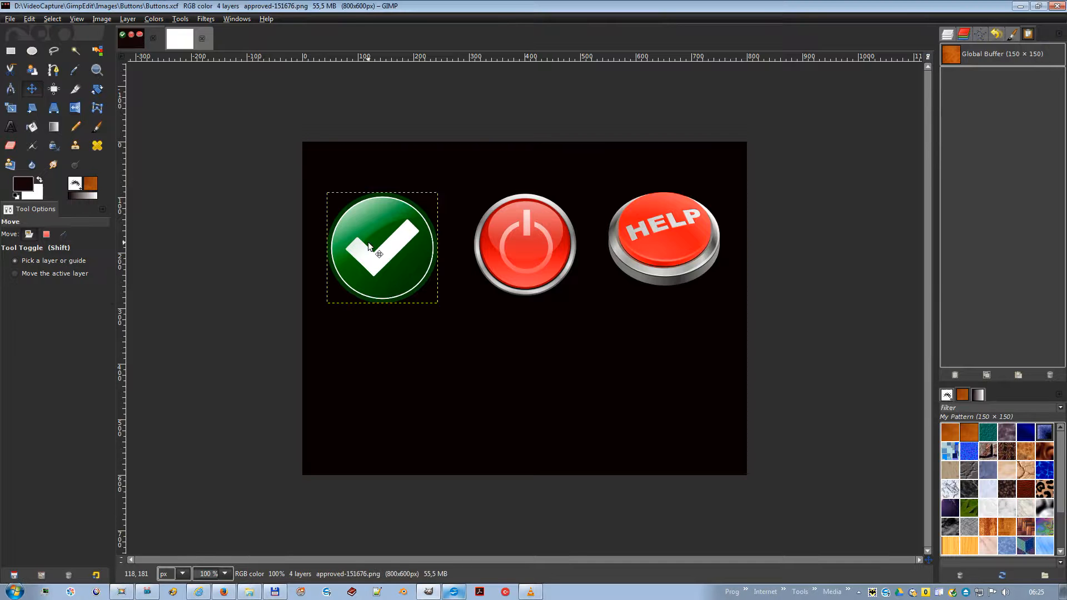
Cut the green check mark button layer into a named buffer called Cut.
right_click(368, 242)
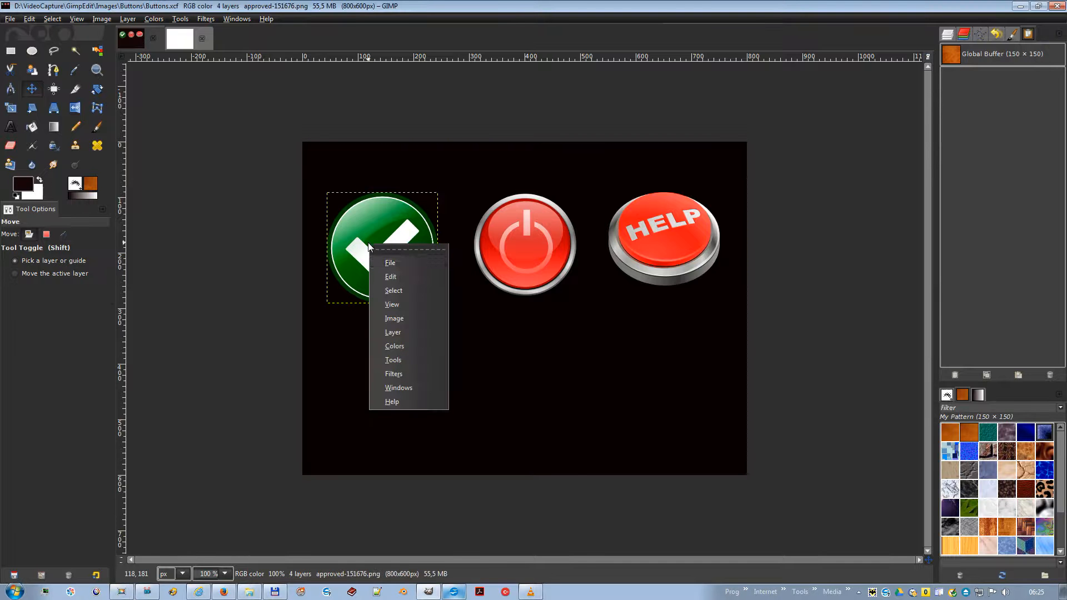
mouse_move(400, 277)
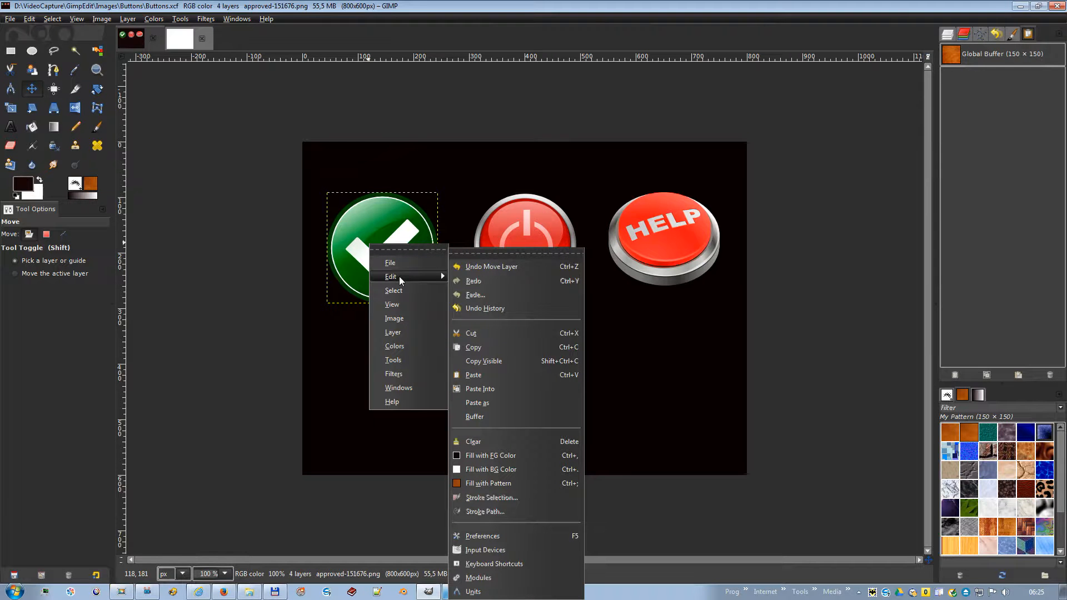
mouse_move(500, 416)
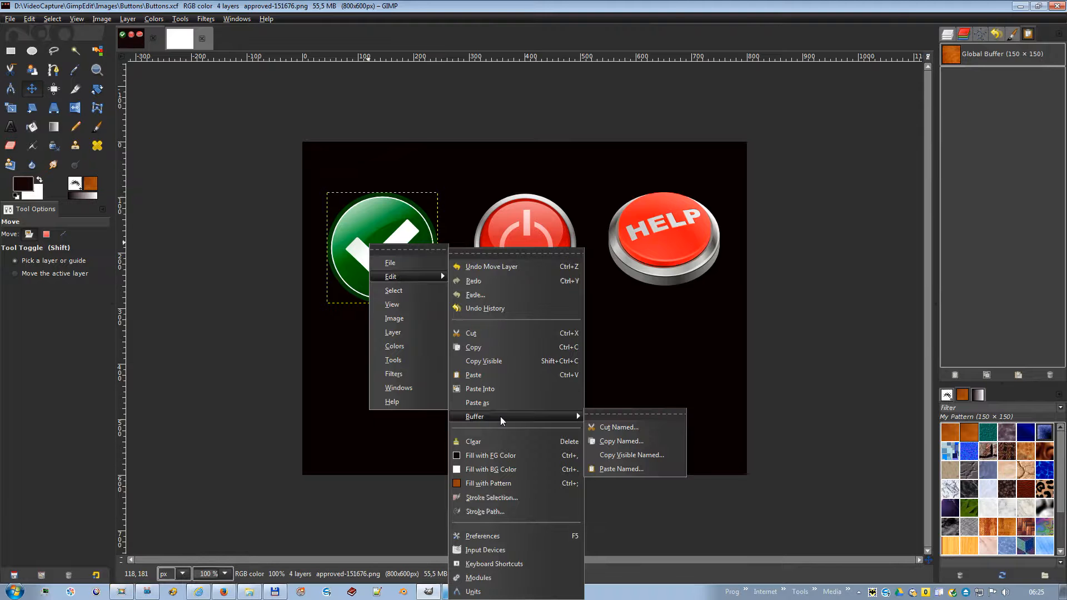
click(618, 427)
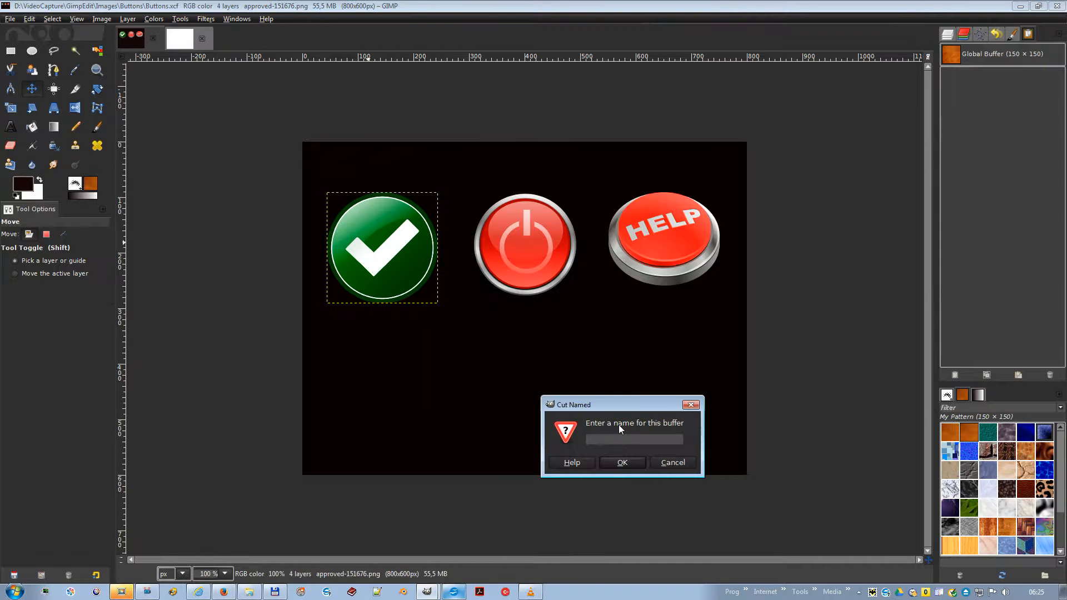
text(Cut)
key(Return)
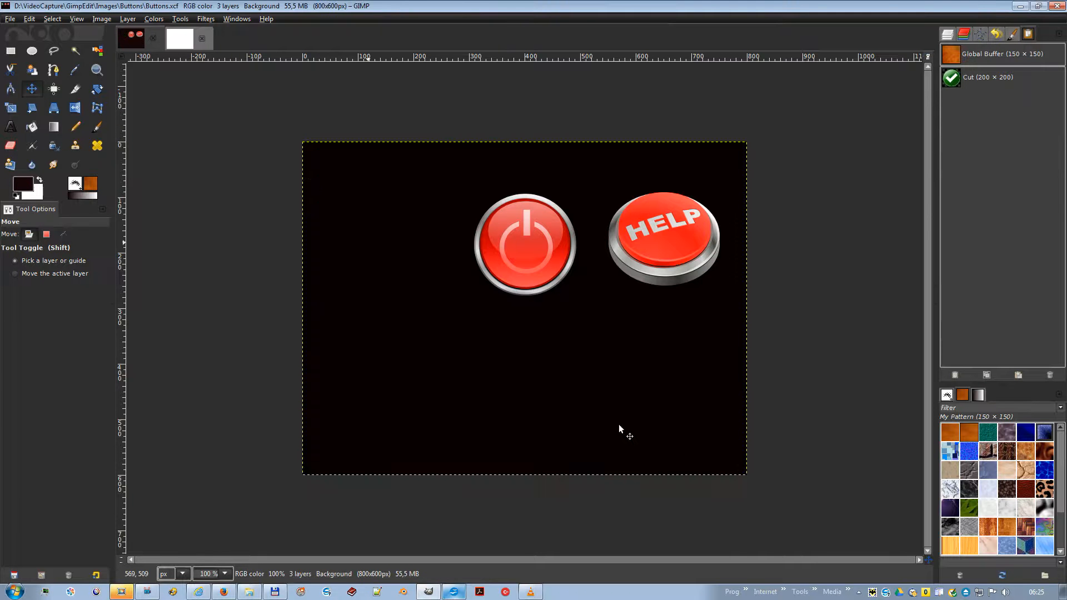
Copy the visible content of the Buttons image into a named buffer called CopyVisible.
right_click(461, 169)
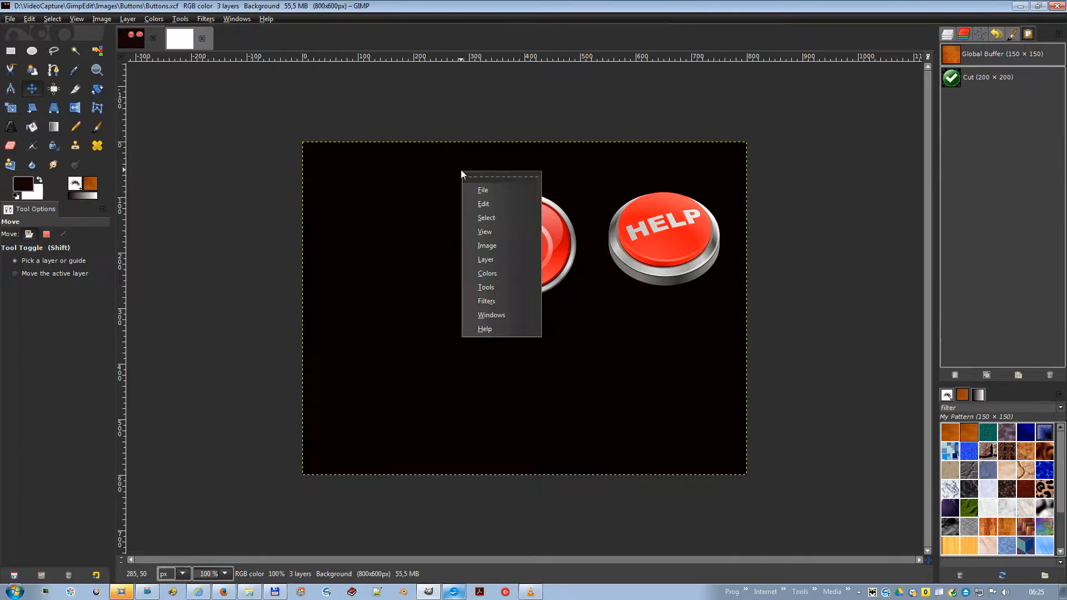
mouse_move(499, 204)
mouse_move(597, 365)
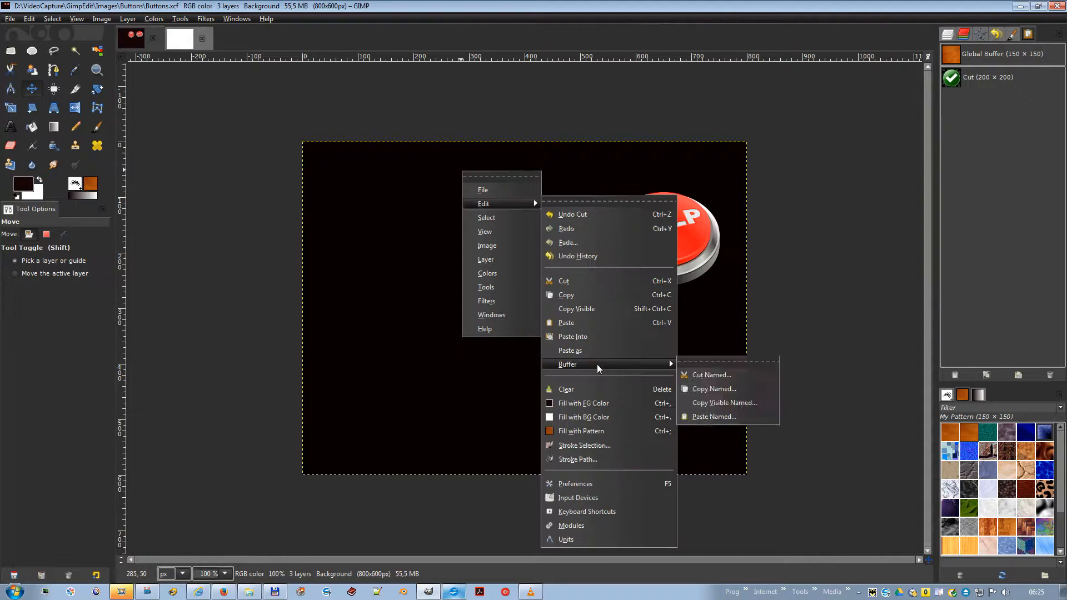
click(709, 401)
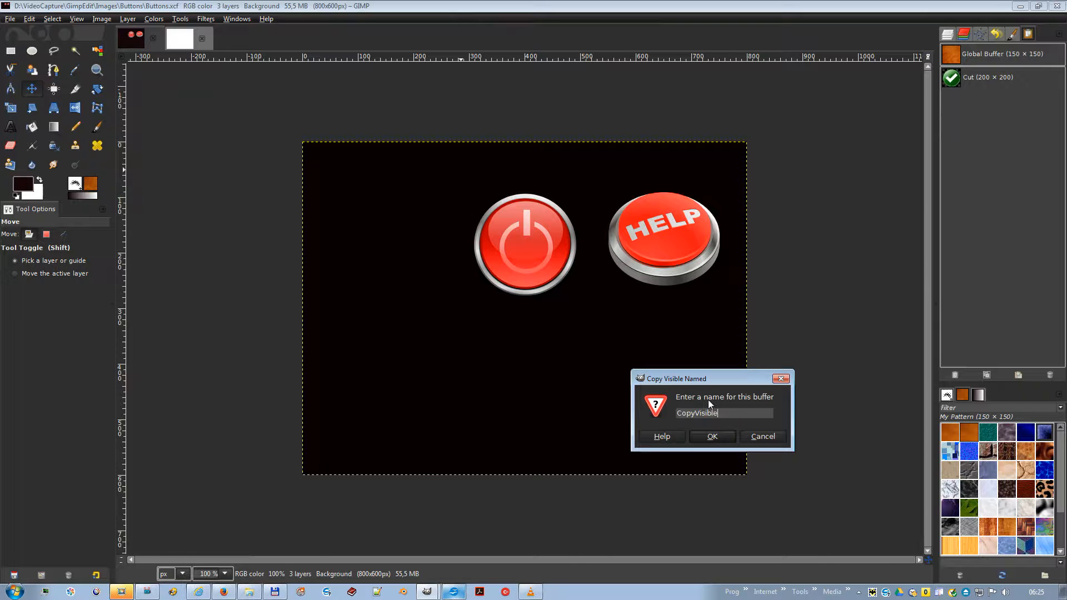
key(Return)
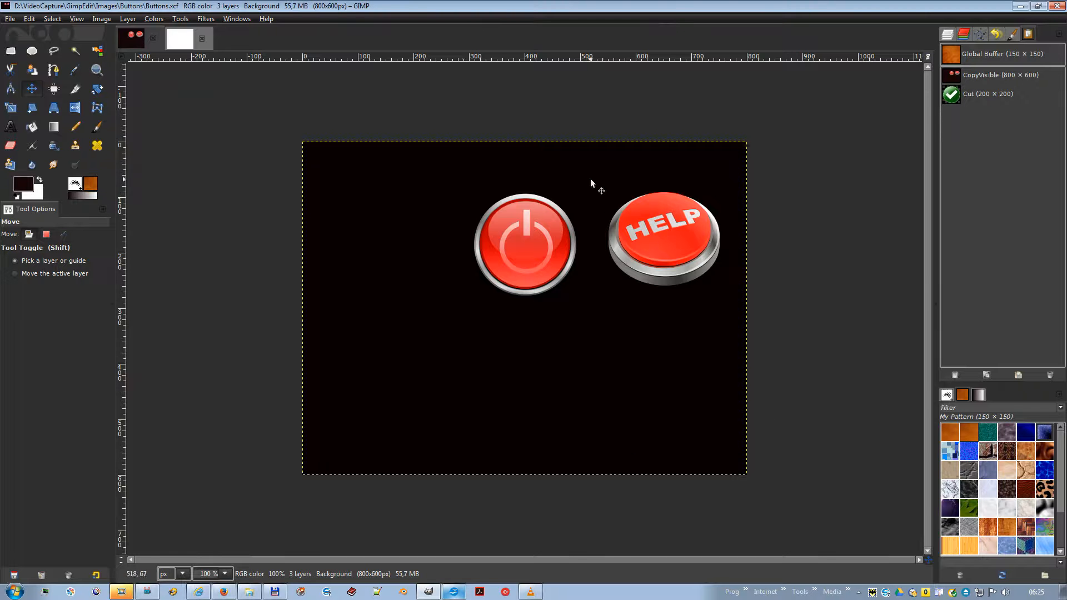
Make the red power button layer active and copy it into a named buffer called Copy.
click(507, 214)
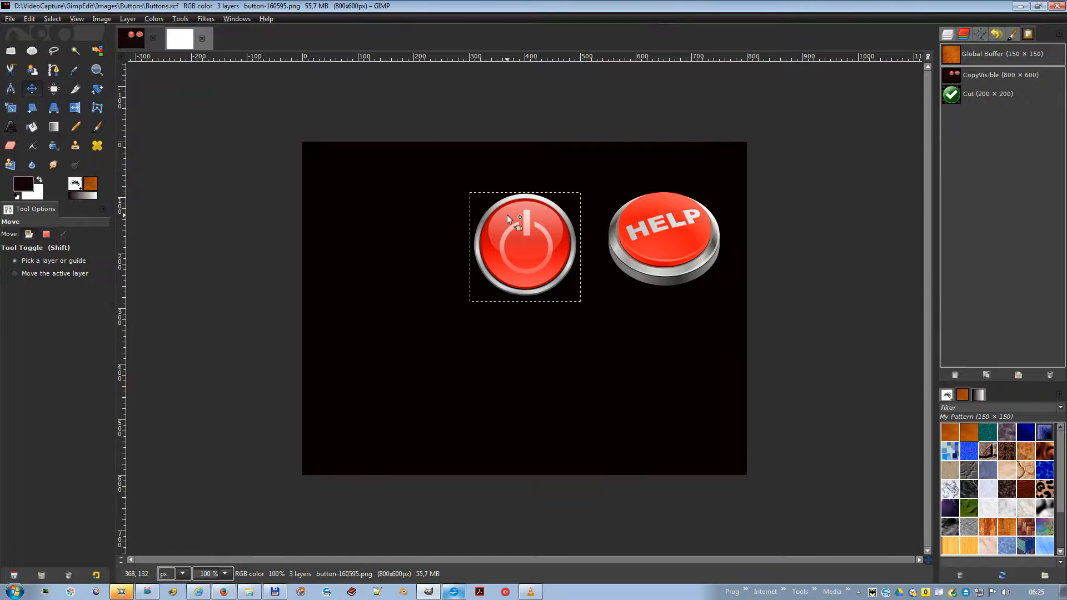
right_click(505, 218)
mouse_move(535, 252)
mouse_move(667, 413)
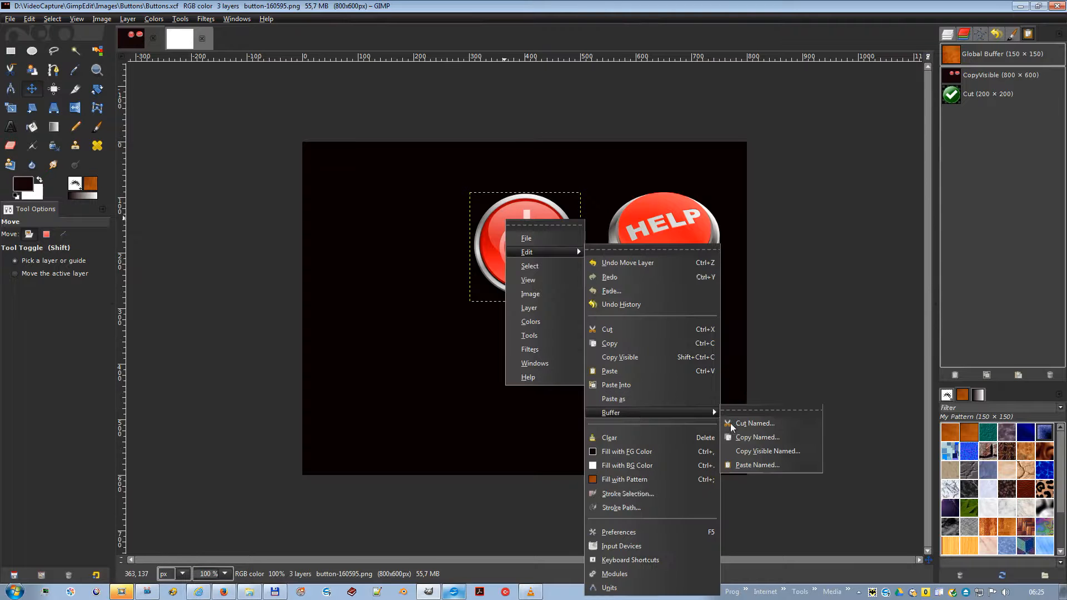
click(752, 436)
text(Cop)
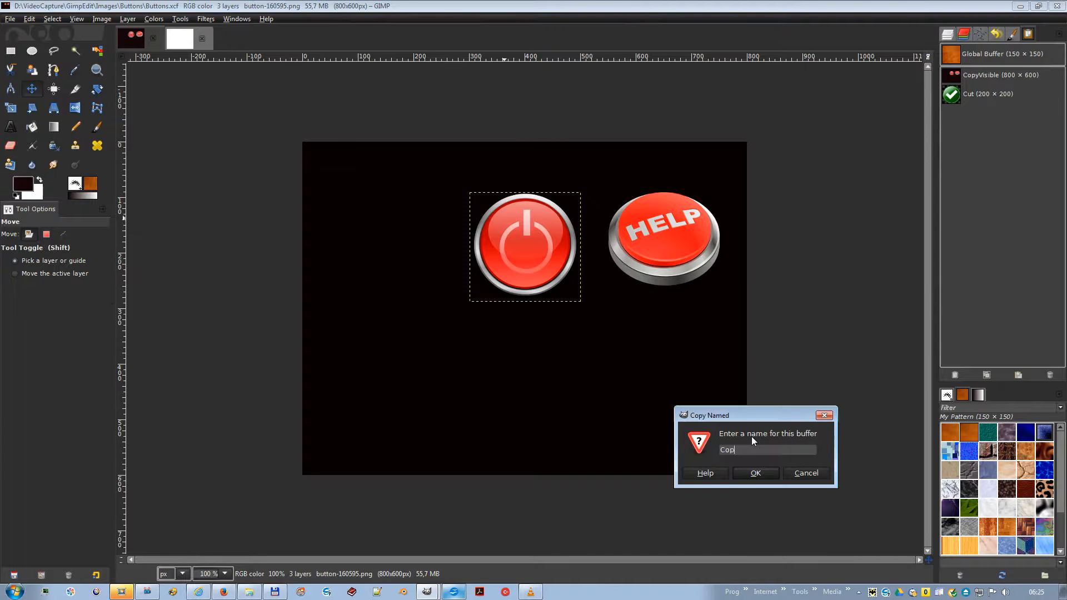
text(y)
key(Return)
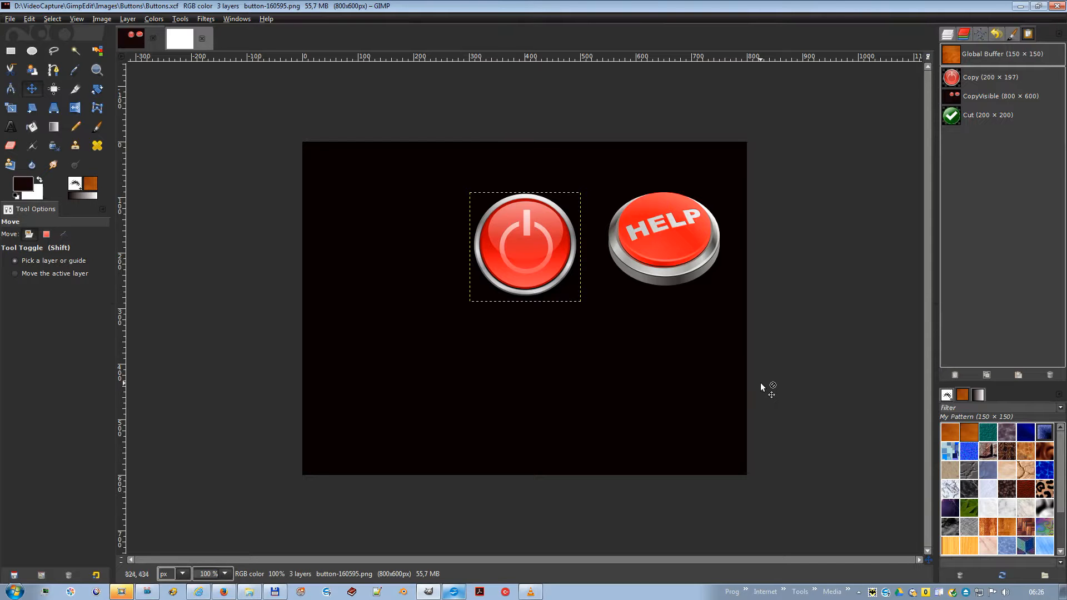
Paste the CopyVisible buffer as a new image.
right_click(970, 98)
click(1005, 134)
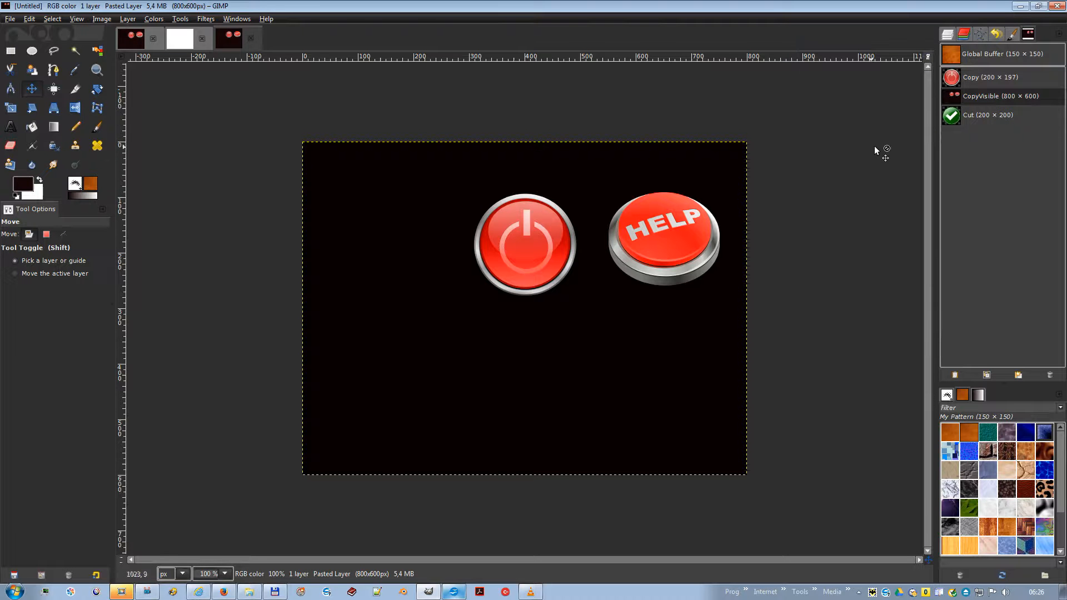
Paste the Copy buffer into the blank white image and anchor it near the canvas's upper-left corner.
right_click(958, 82)
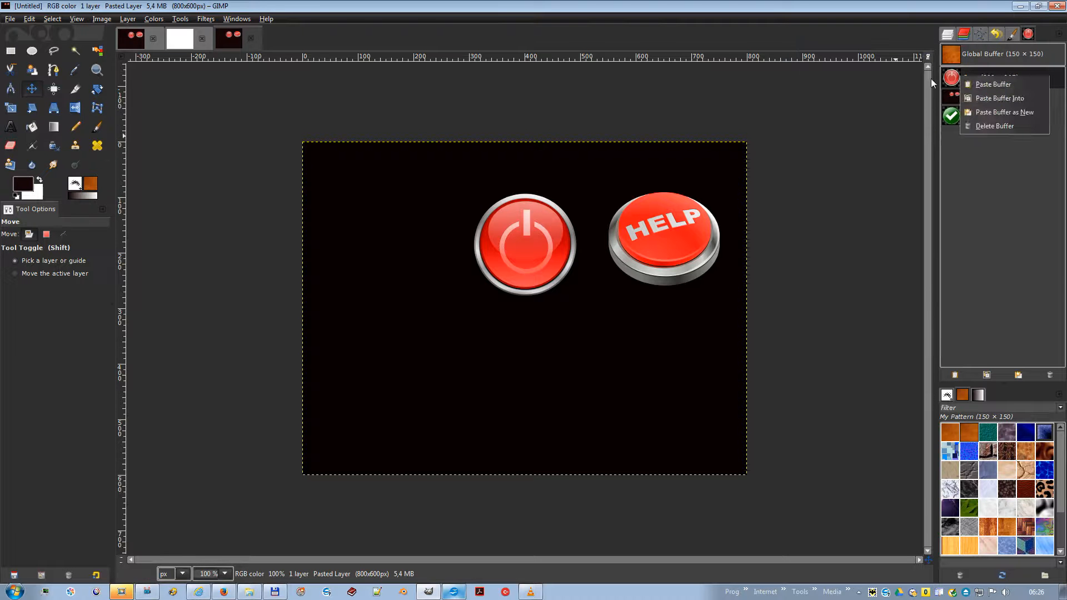
click(932, 78)
click(179, 38)
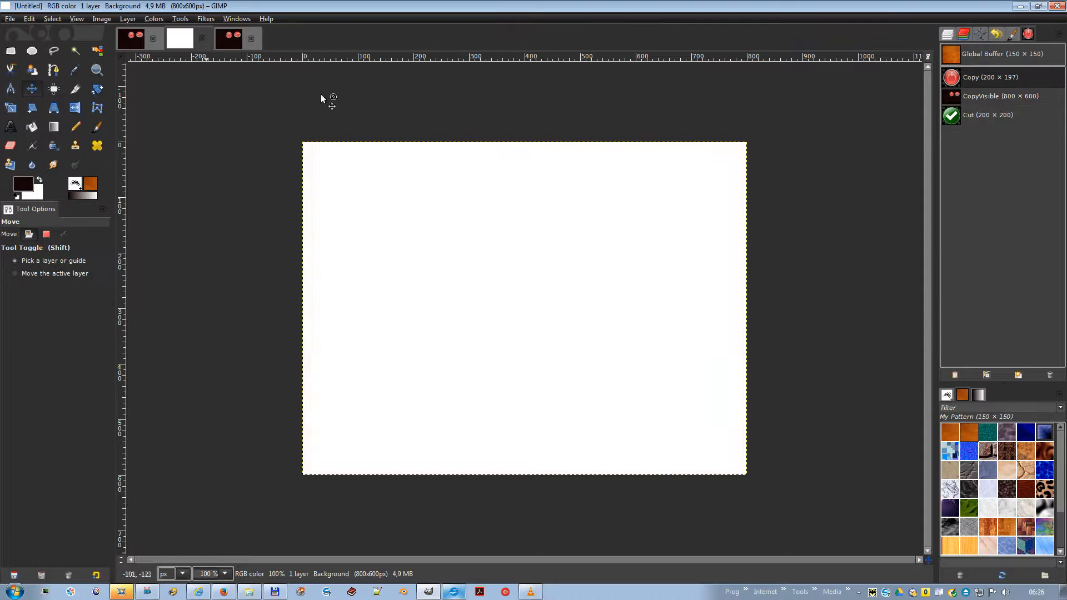
right_click(973, 78)
click(1002, 85)
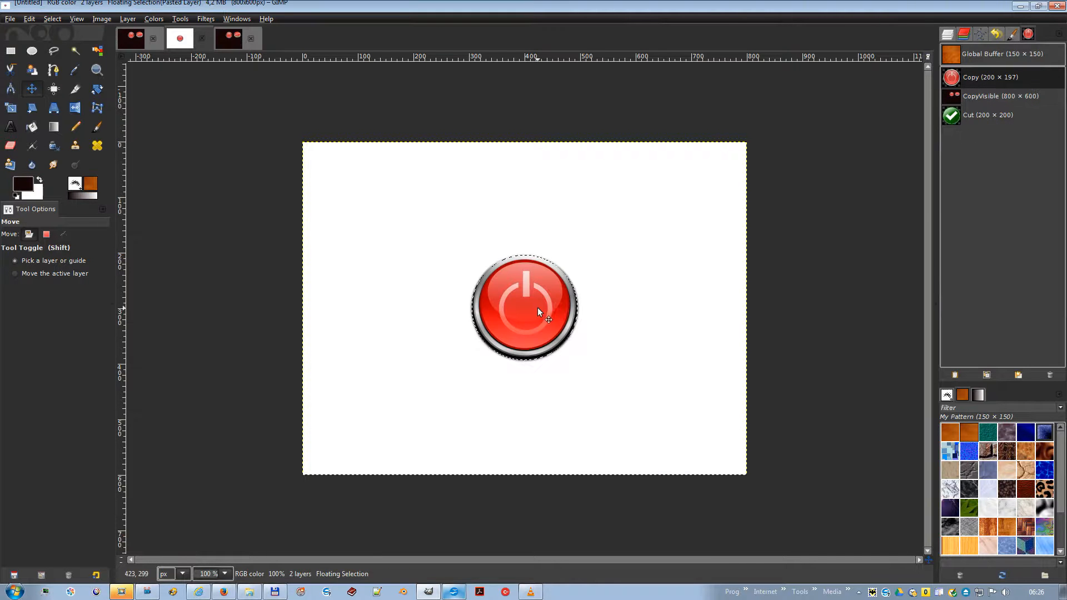
drag(538, 308, 398, 214)
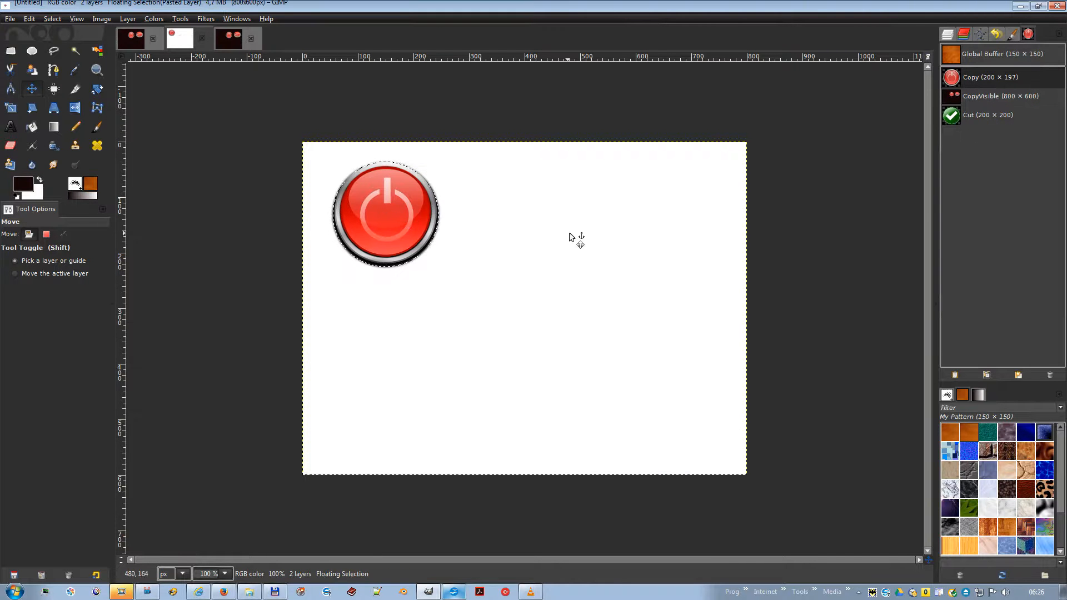
key(r)
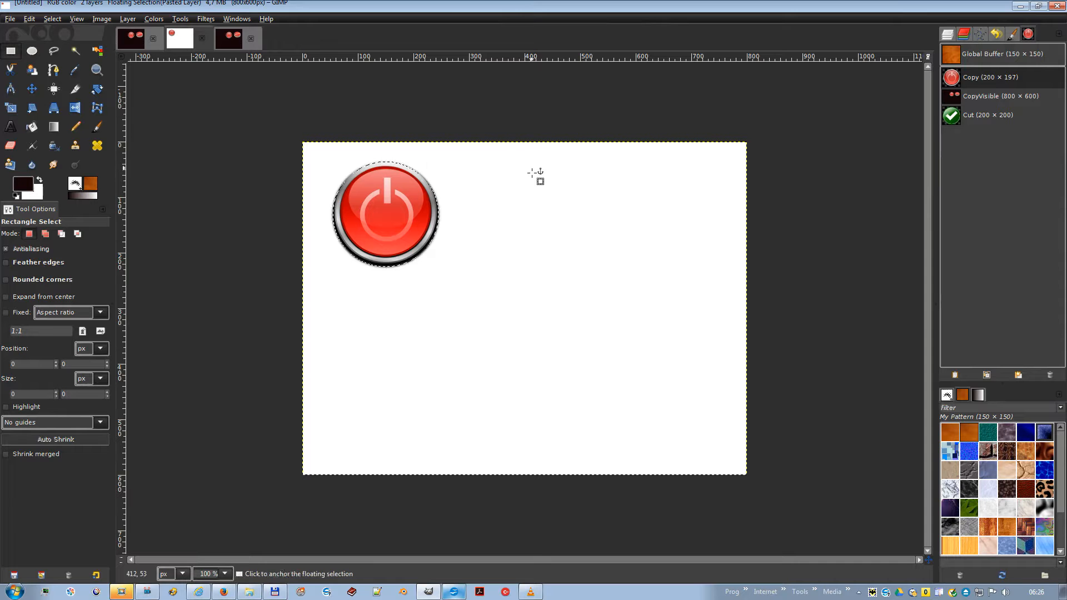
click(532, 173)
Select a rectangle about 257 × 219 px beside the power button, paste the Cut buffer into it and deselect.
drag(532, 171, 675, 292)
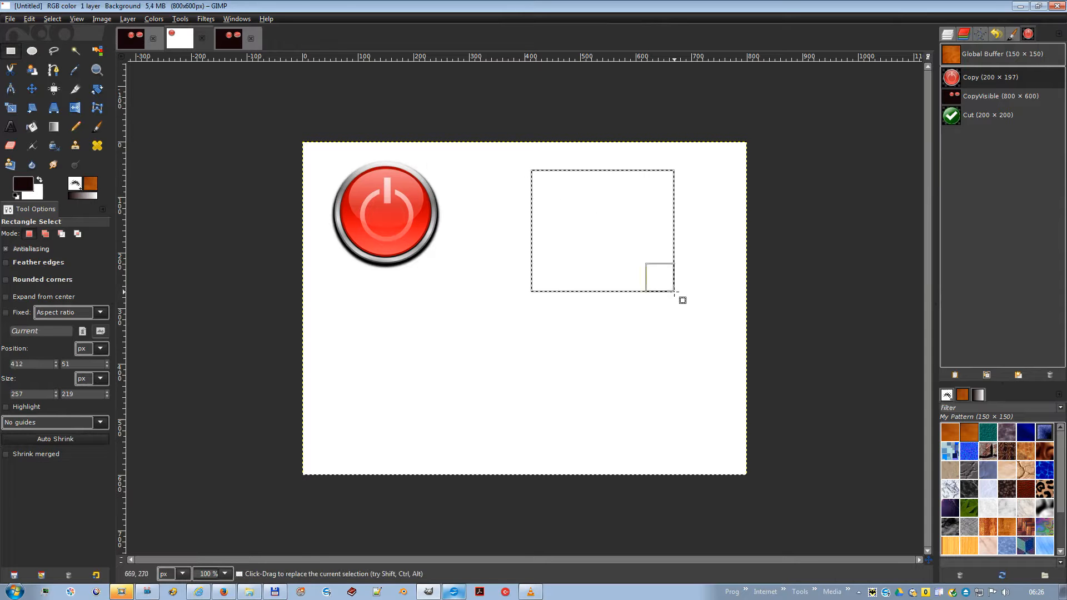
right_click(967, 115)
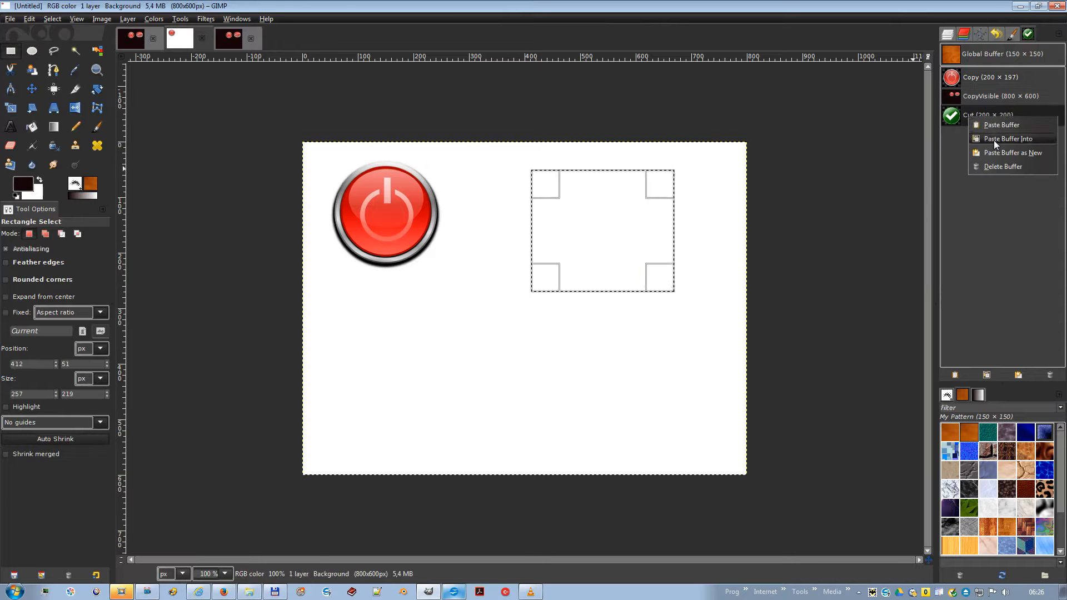
click(1008, 139)
click(831, 196)
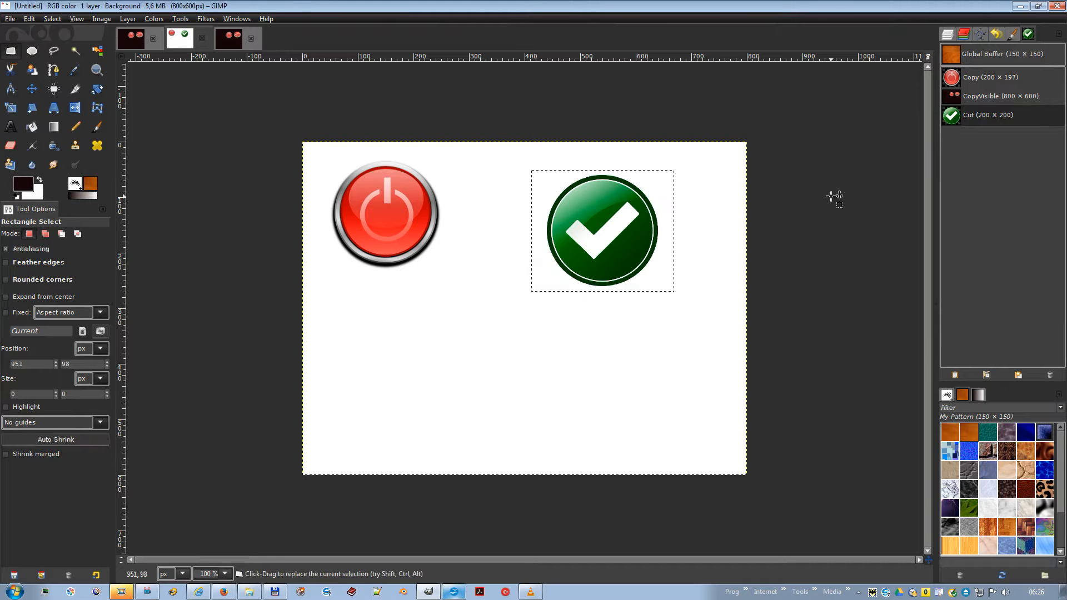
click(831, 198)
right_click(965, 124)
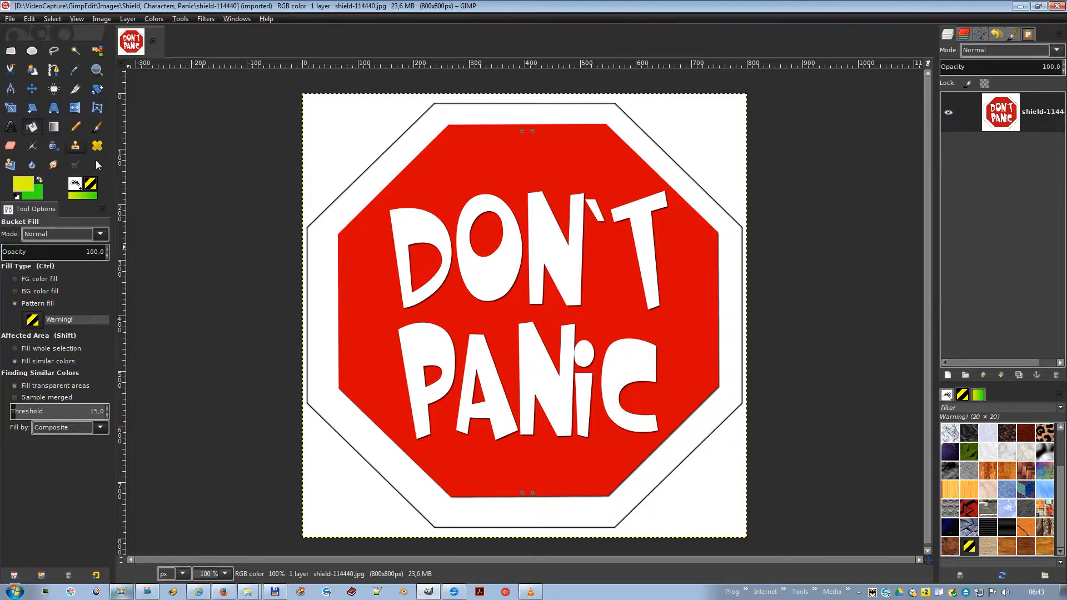
Bucket-fill the sign's white border with the Warning! pattern and the letters of DON'T with the yellow foreground color.
click(320, 233)
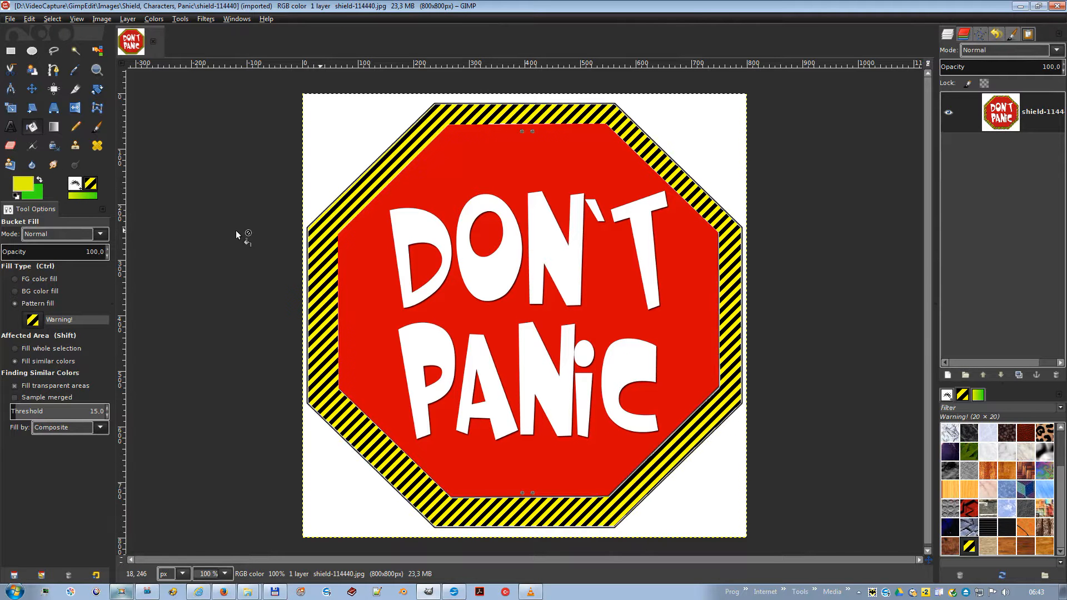
click(15, 279)
click(426, 229)
click(465, 242)
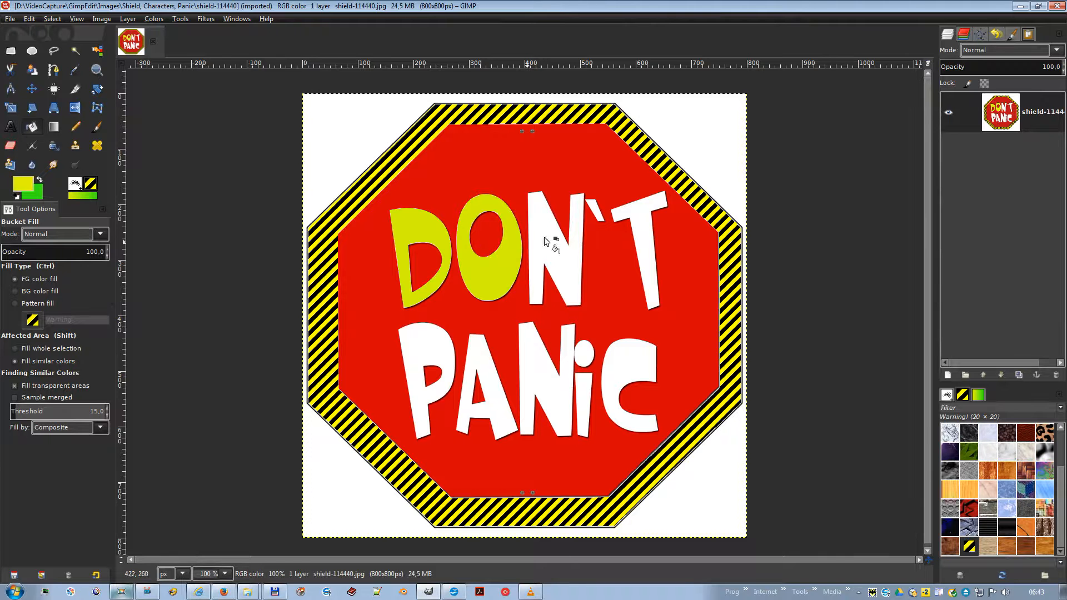
click(546, 238)
click(596, 211)
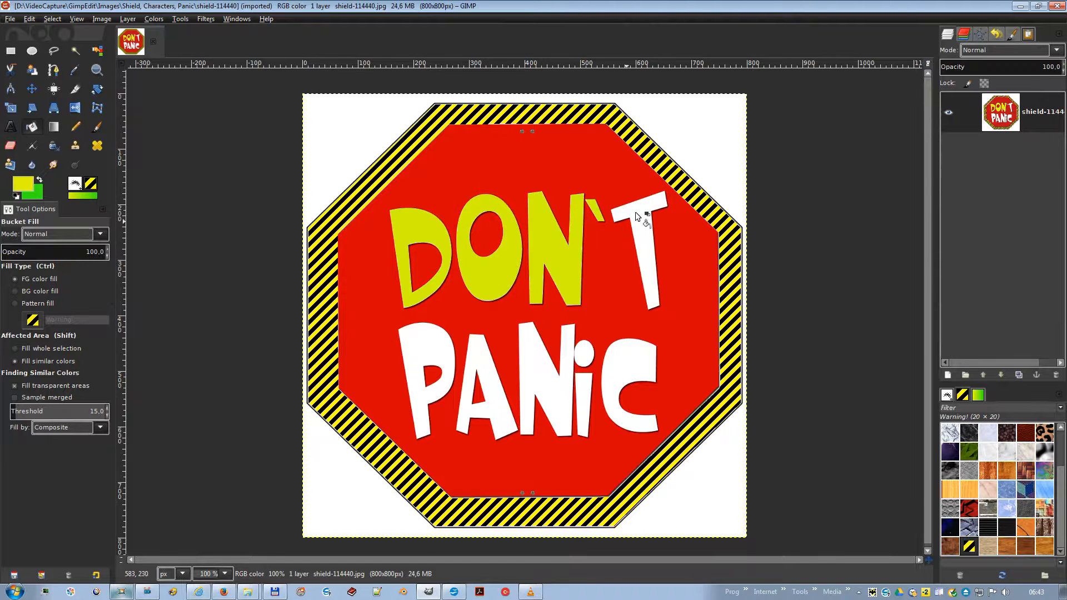
click(635, 211)
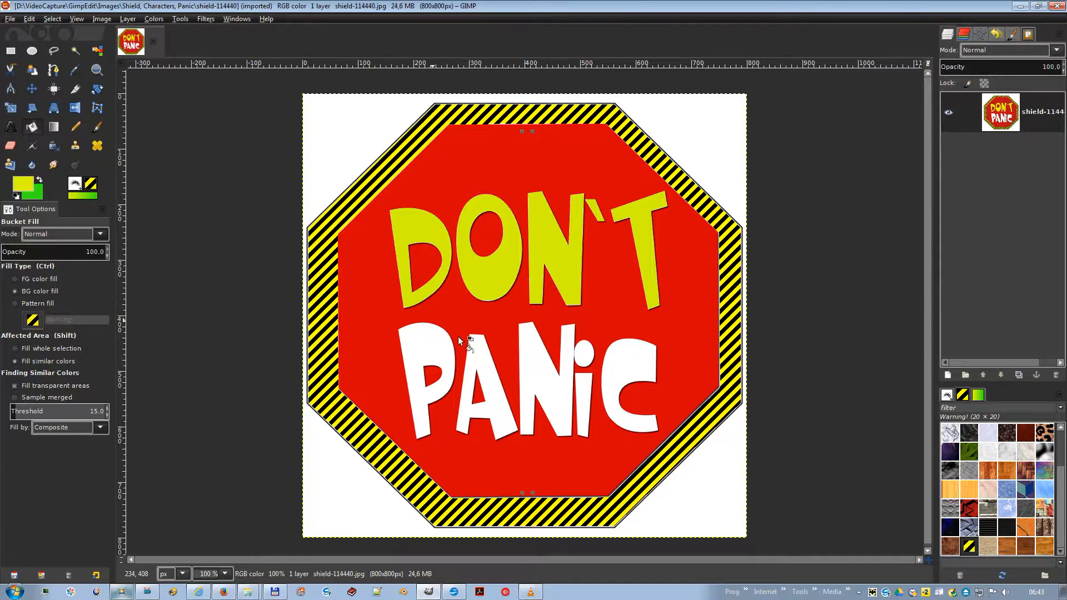
Bucket-fill all letters of PANIC, including the dot of the i, with the green background color.
click(423, 342)
click(474, 357)
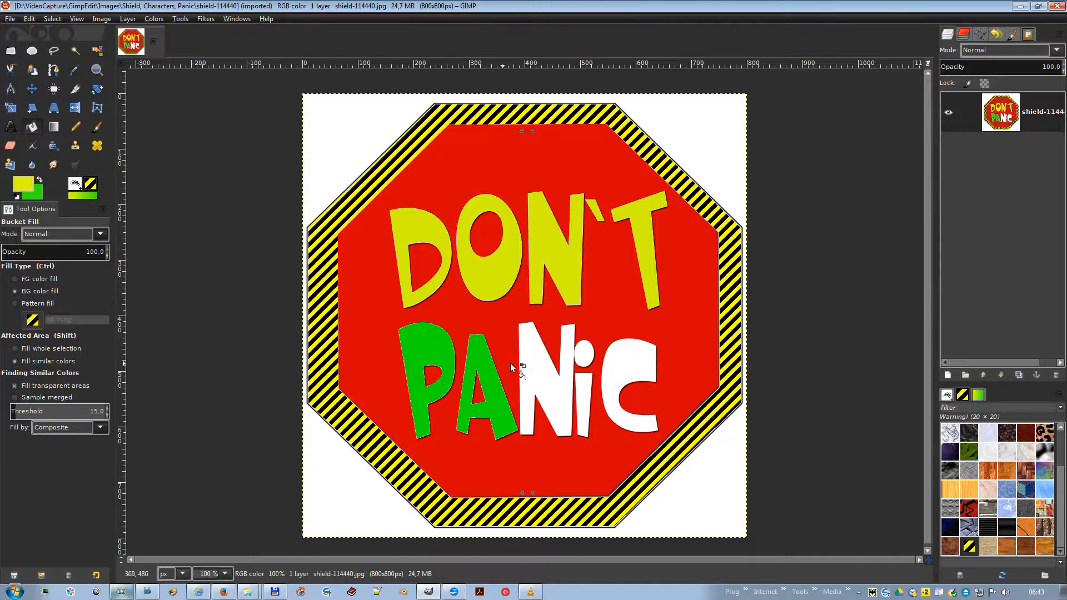
click(533, 364)
click(586, 353)
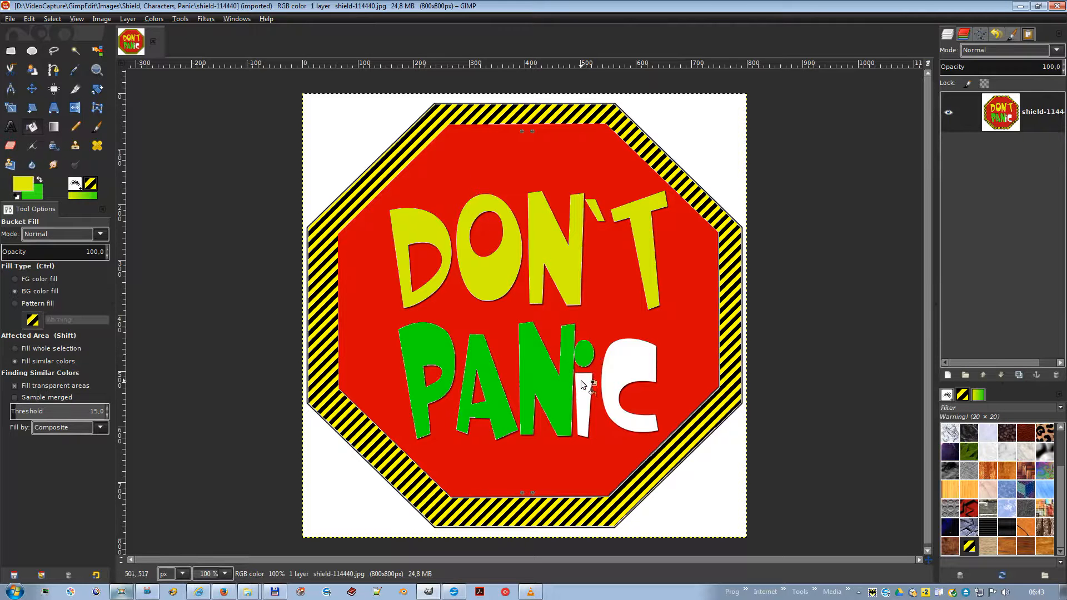
click(590, 389)
click(637, 371)
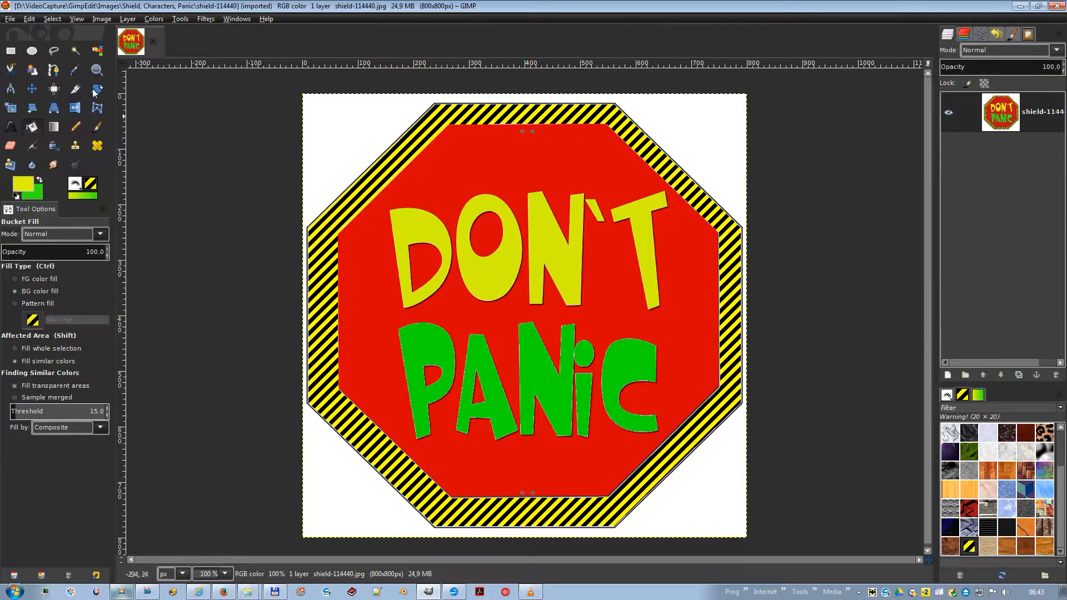
Select the white area outside the octagonal sign with Fuzzy Select and clear it.
click(75, 51)
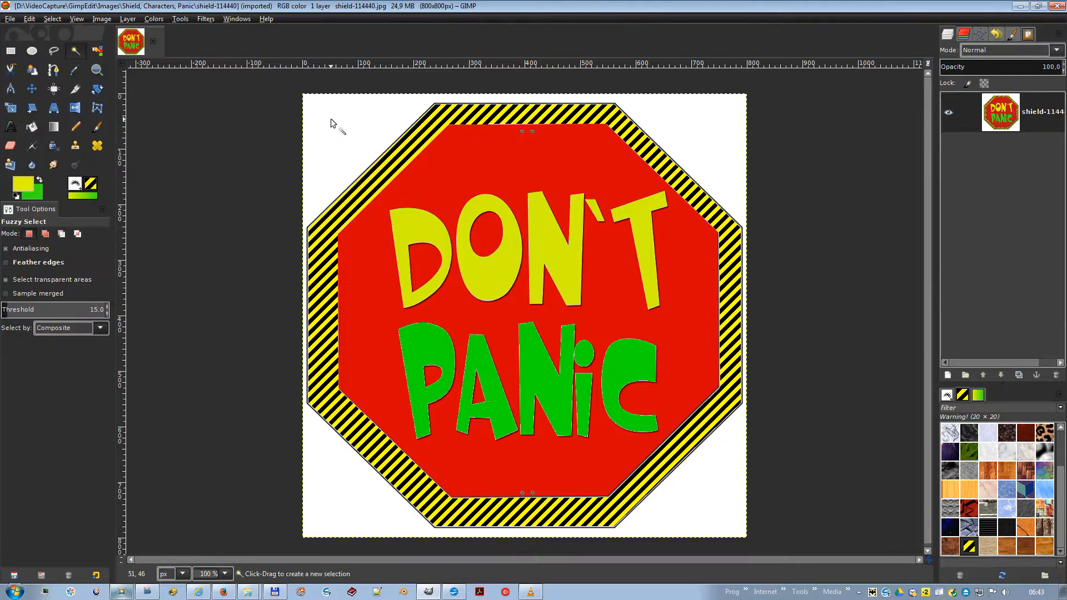
click(331, 118)
right_click(331, 119)
mouse_move(365, 154)
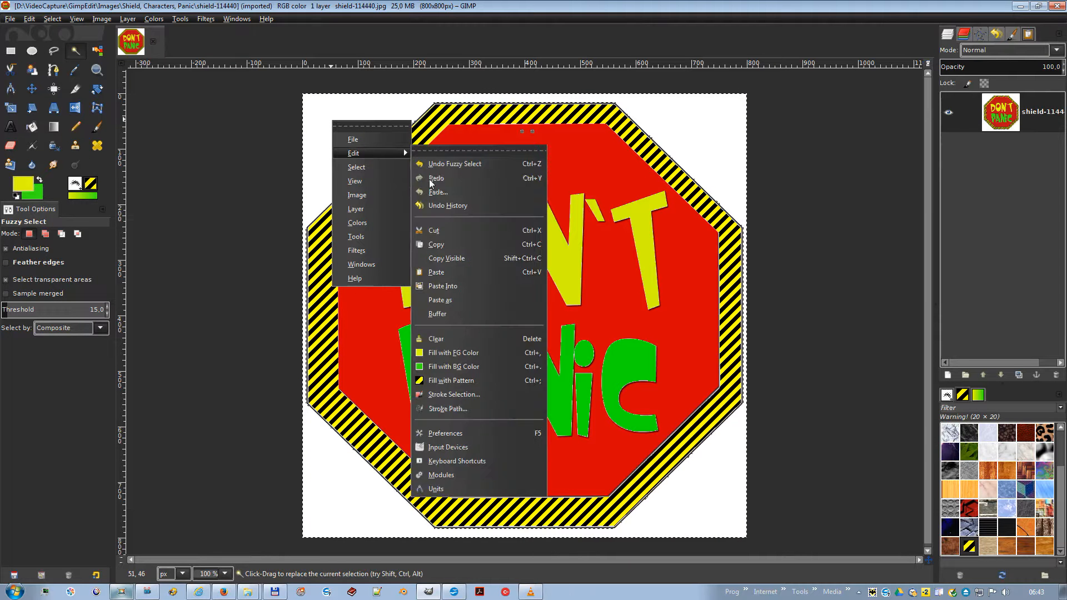
click(459, 338)
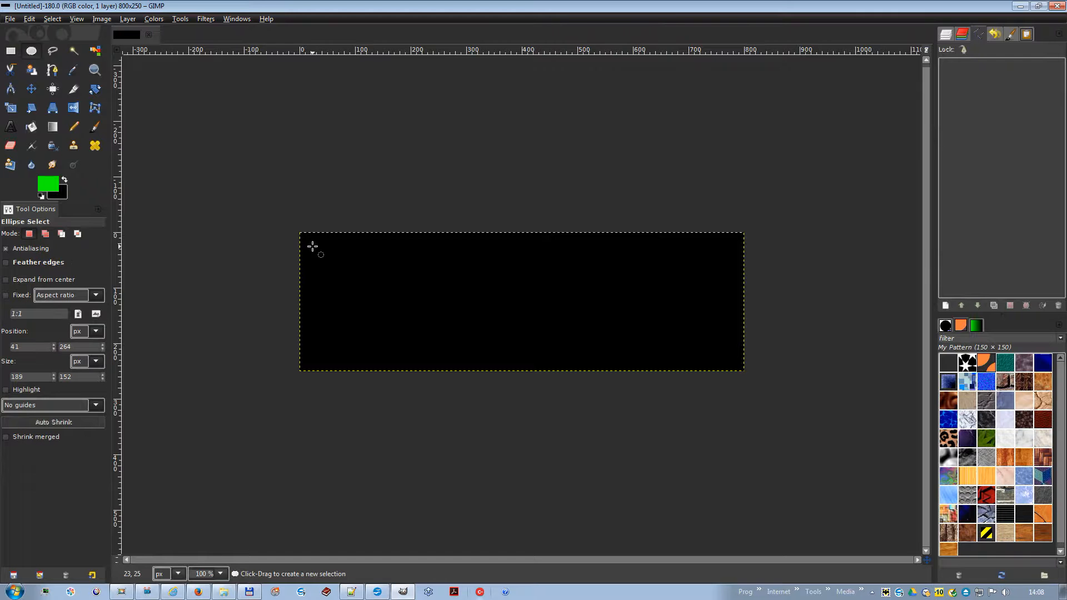
Make an elliptical selection about 210 × 206 px at the black canvas's left end and stroke it with a 10 px solid green line.
drag(313, 246, 429, 361)
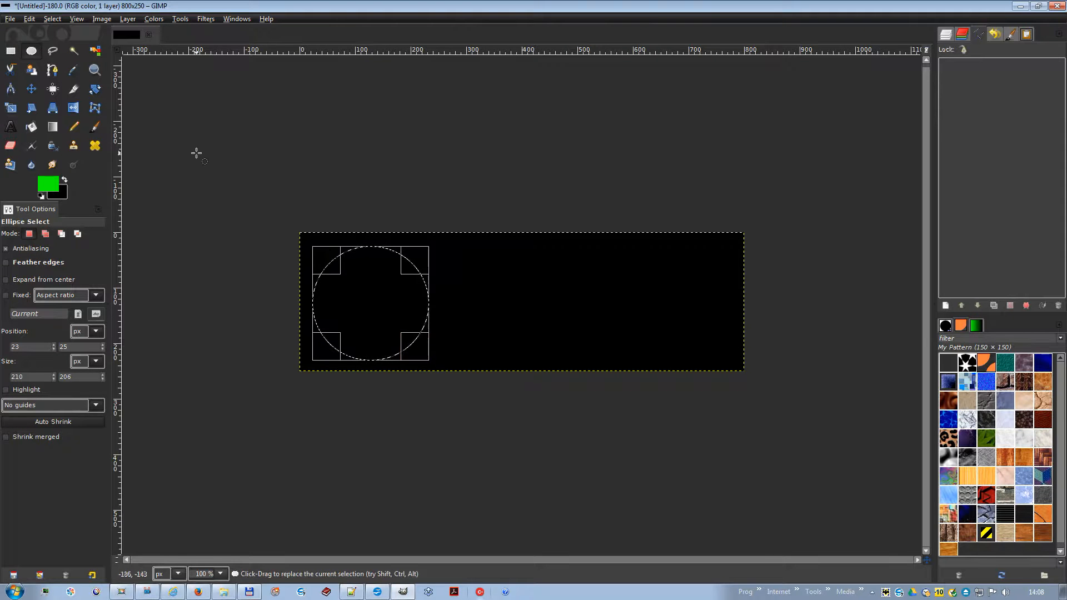
right_click(379, 294)
mouse_move(417, 323)
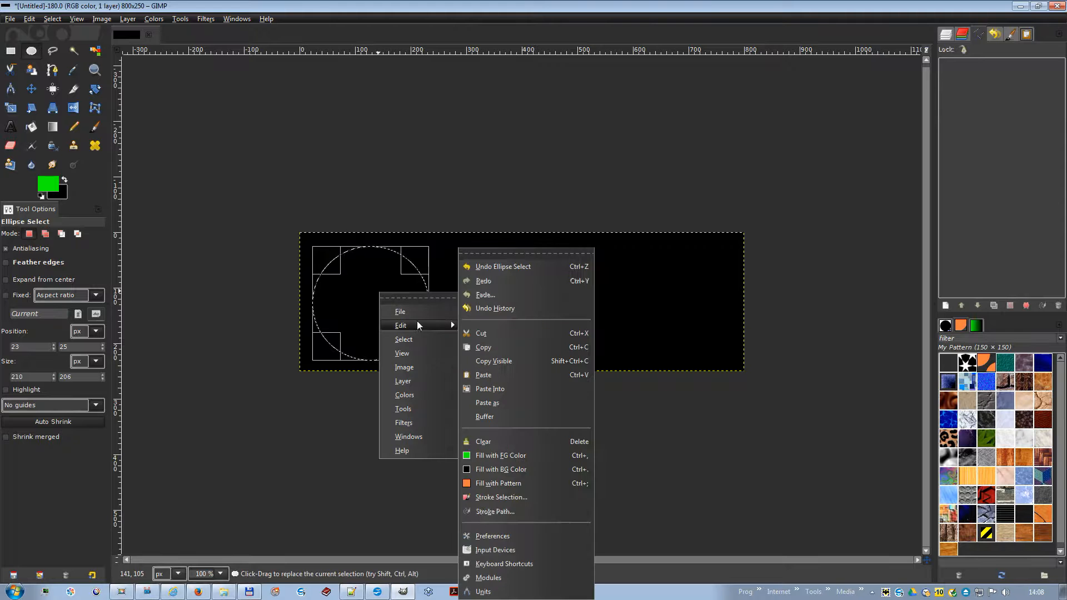
click(492, 500)
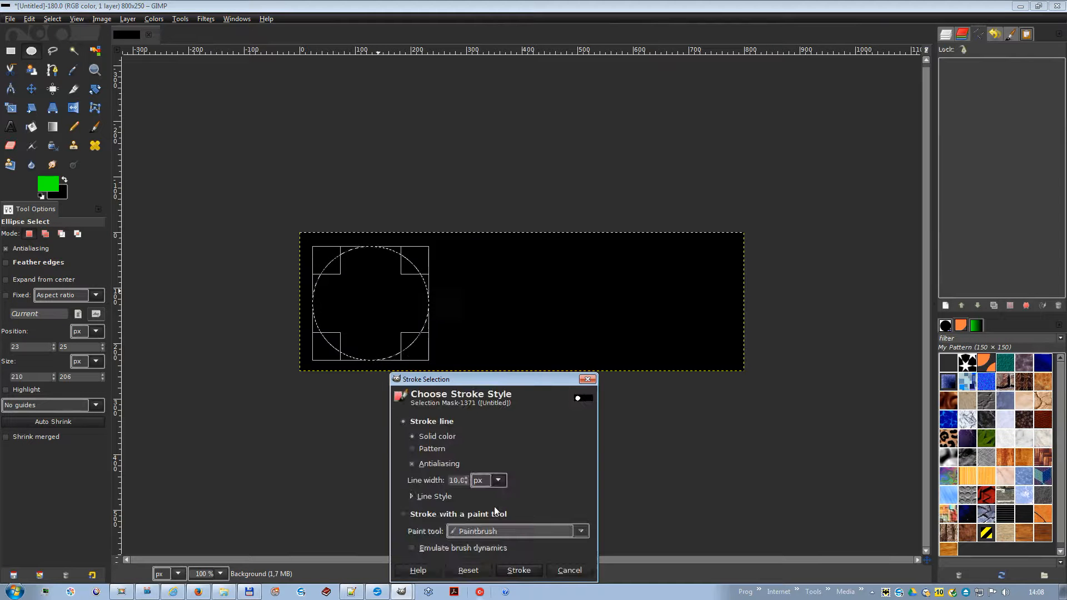
click(518, 570)
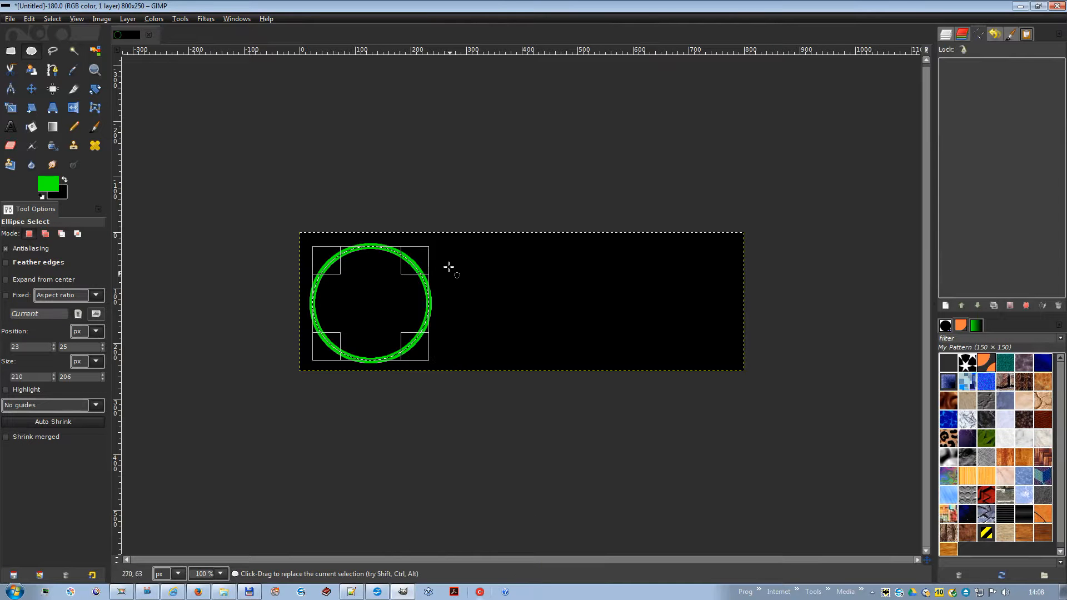
Make an elliptical selection about 223 × 204 px beside the green circle and convert it to a path.
drag(446, 246, 570, 360)
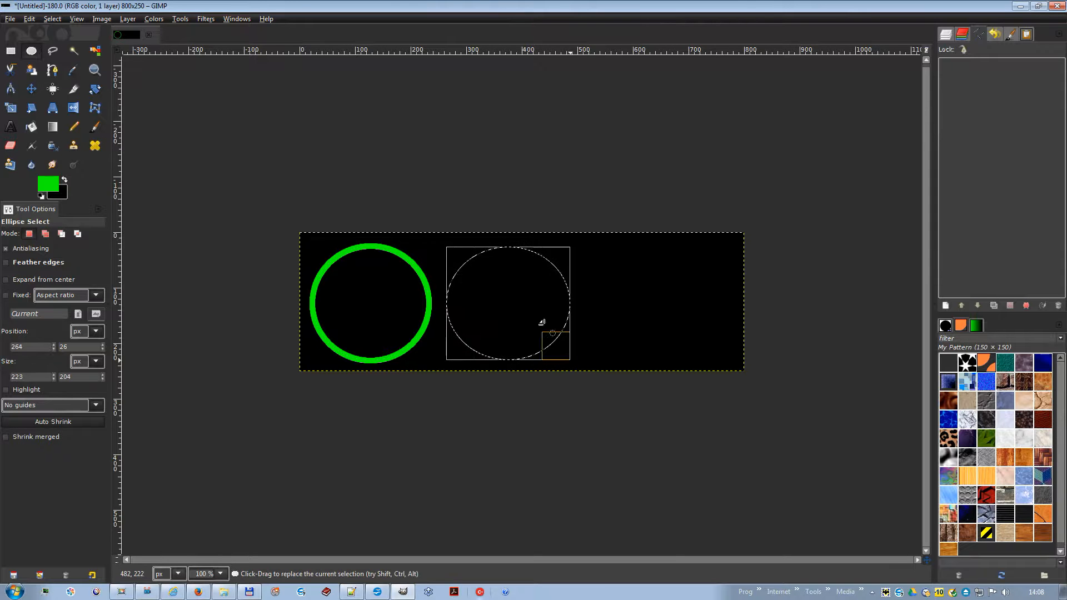
right_click(485, 288)
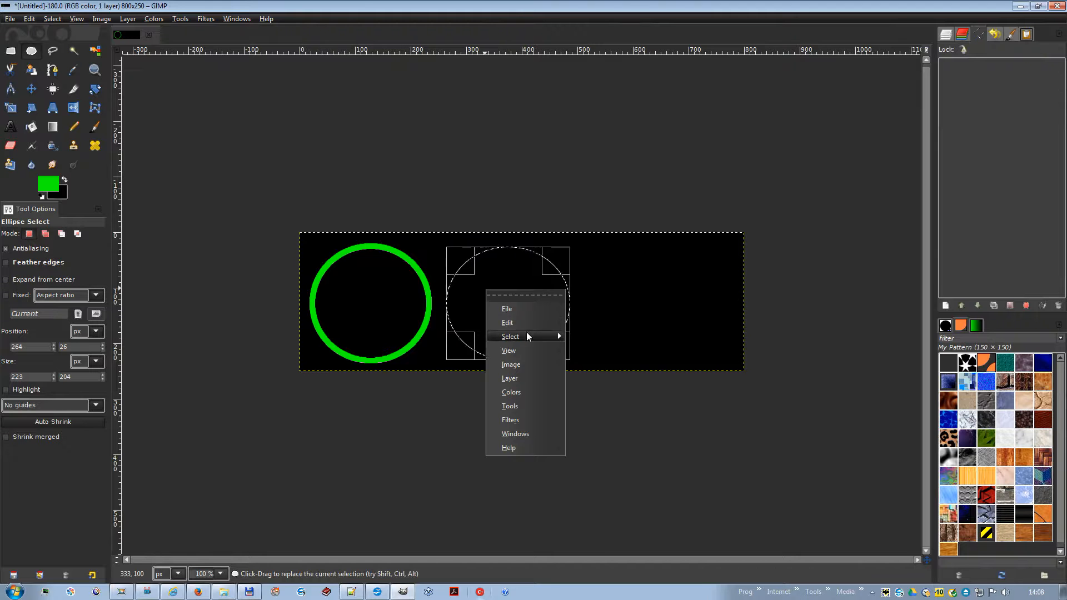
mouse_move(527, 335)
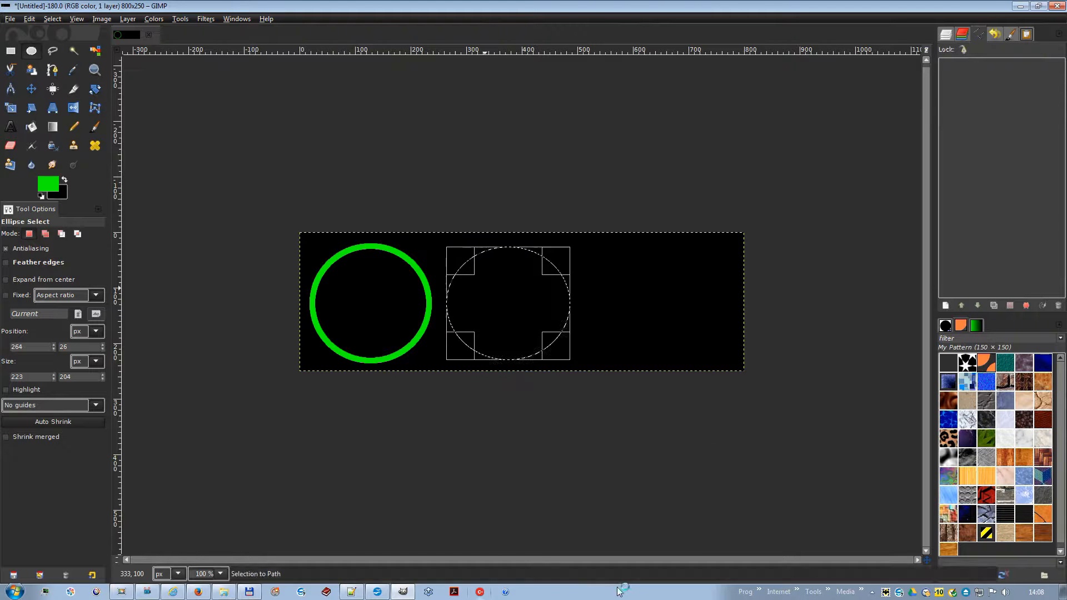
click(618, 591)
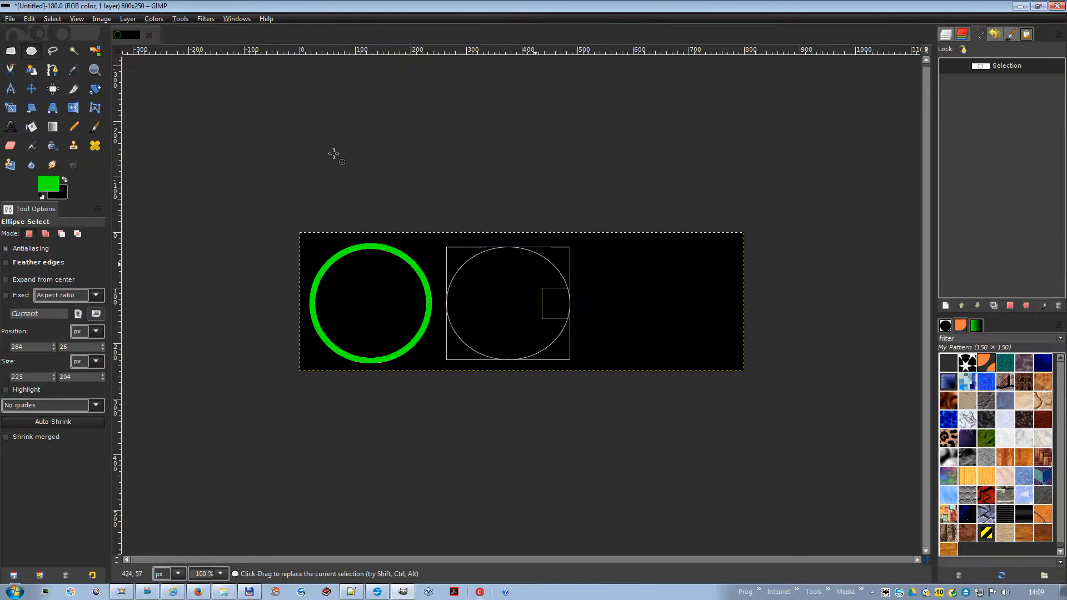
Make a rectangular selection about 249 × 198 px at the canvas's right end, convert it to a path and deselect.
click(10, 51)
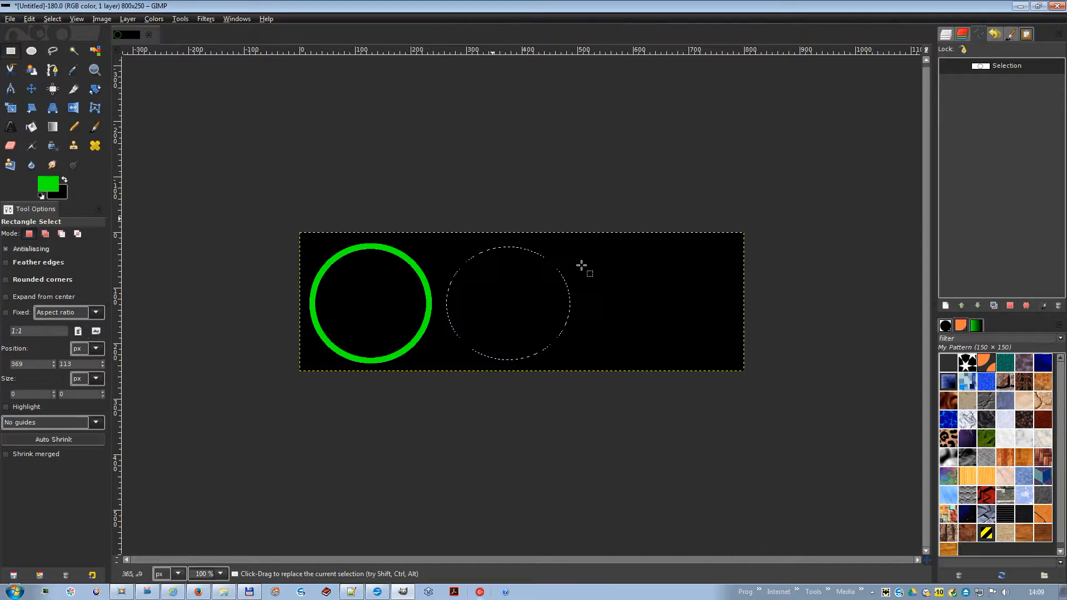
drag(593, 251, 732, 360)
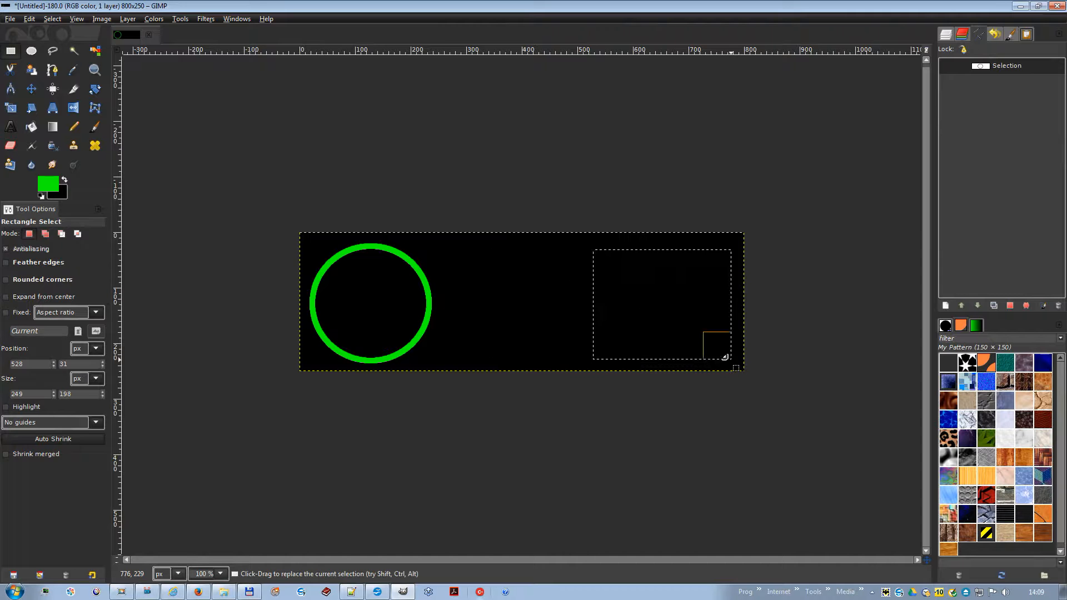
right_click(642, 307)
mouse_move(684, 356)
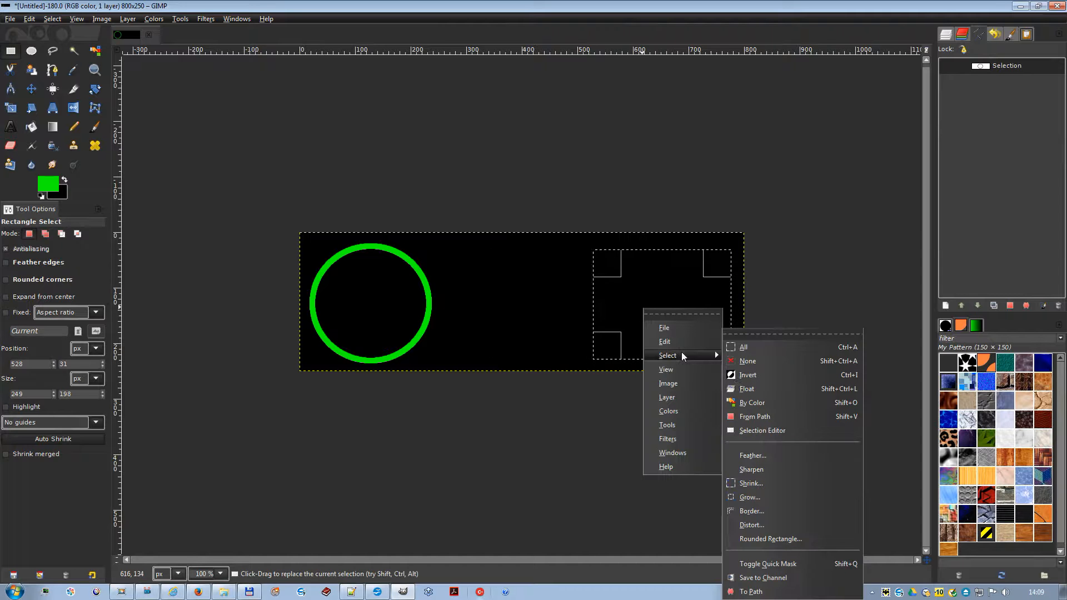
click(751, 593)
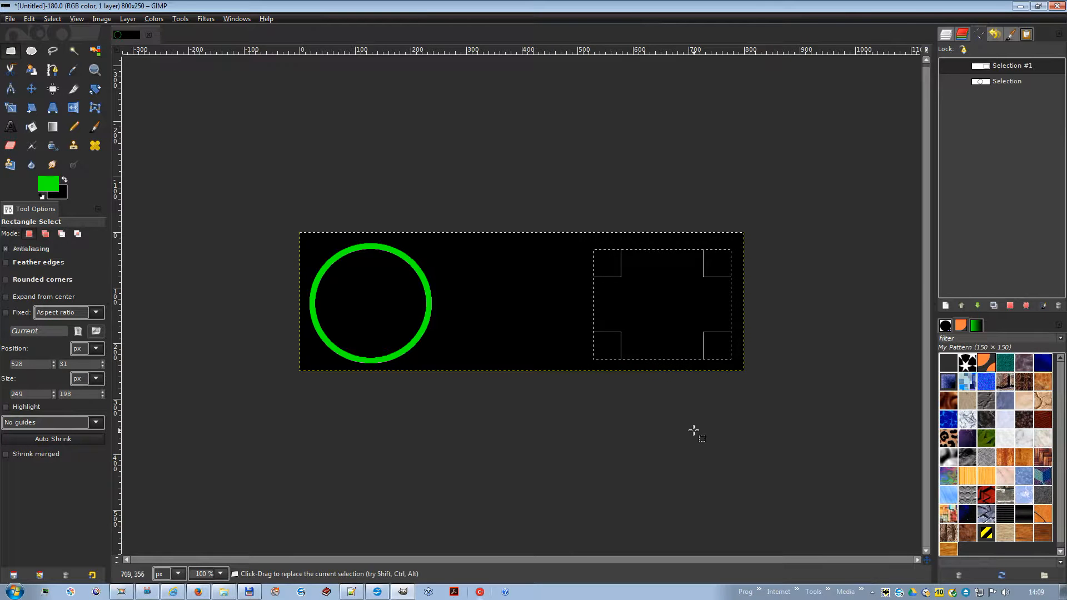
click(736, 200)
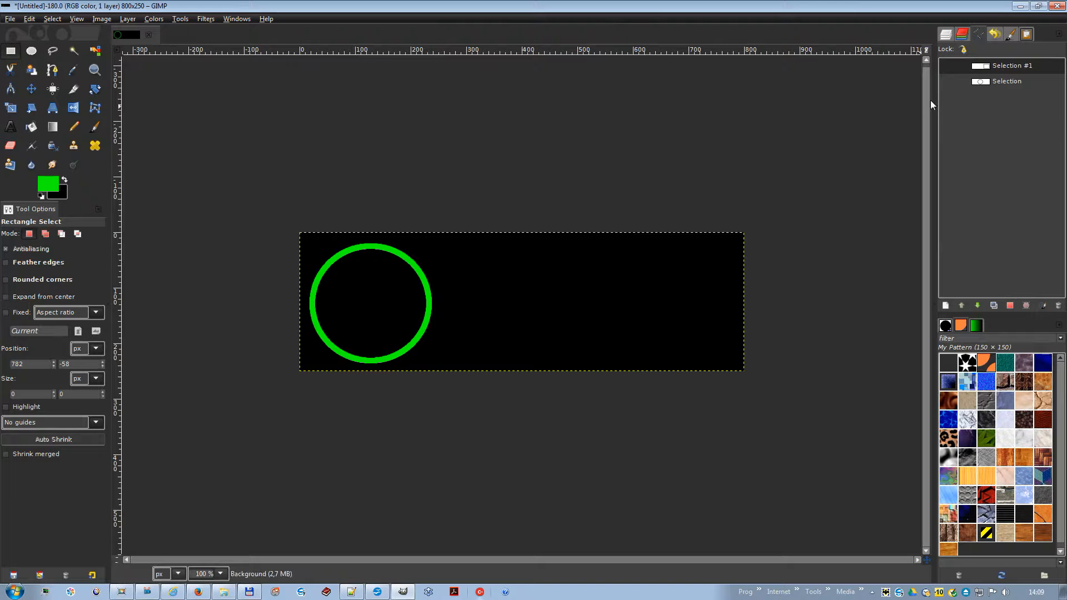
Stroke the elliptical path in the middle of the canvas with a 10 px solid green line.
right_click(985, 84)
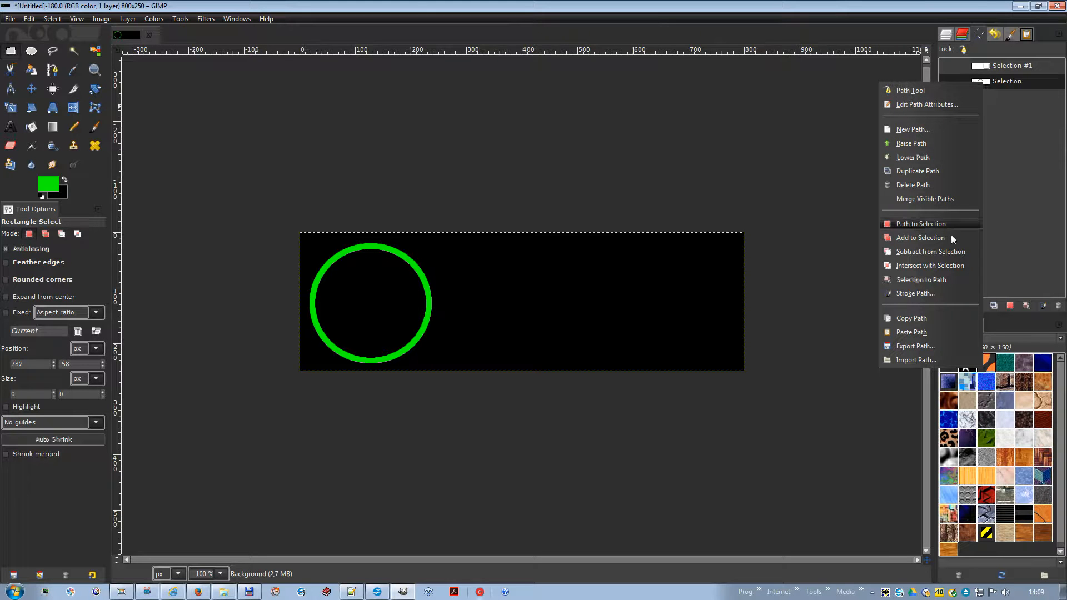
click(919, 292)
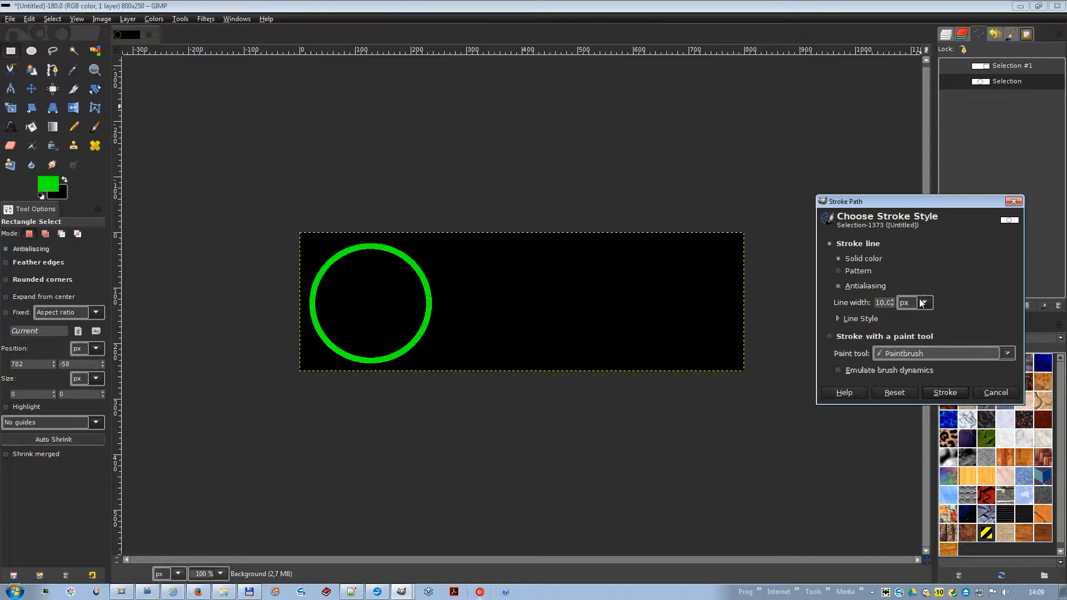
click(944, 393)
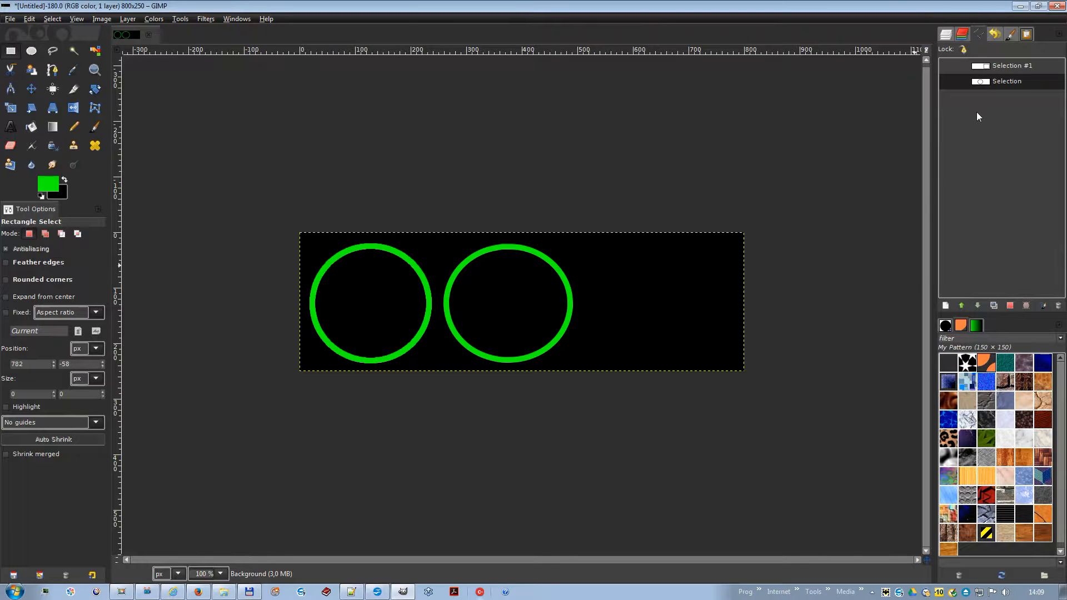
Stroke the rectangular path at the canvas's right end with a 10 px solid green line.
click(987, 67)
right_click(987, 67)
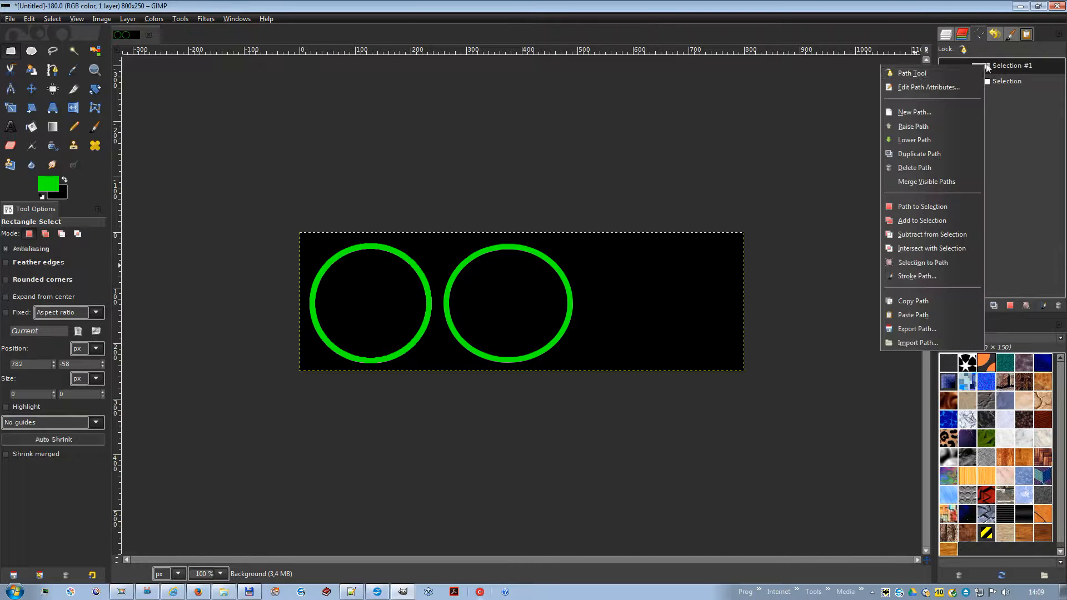
click(917, 277)
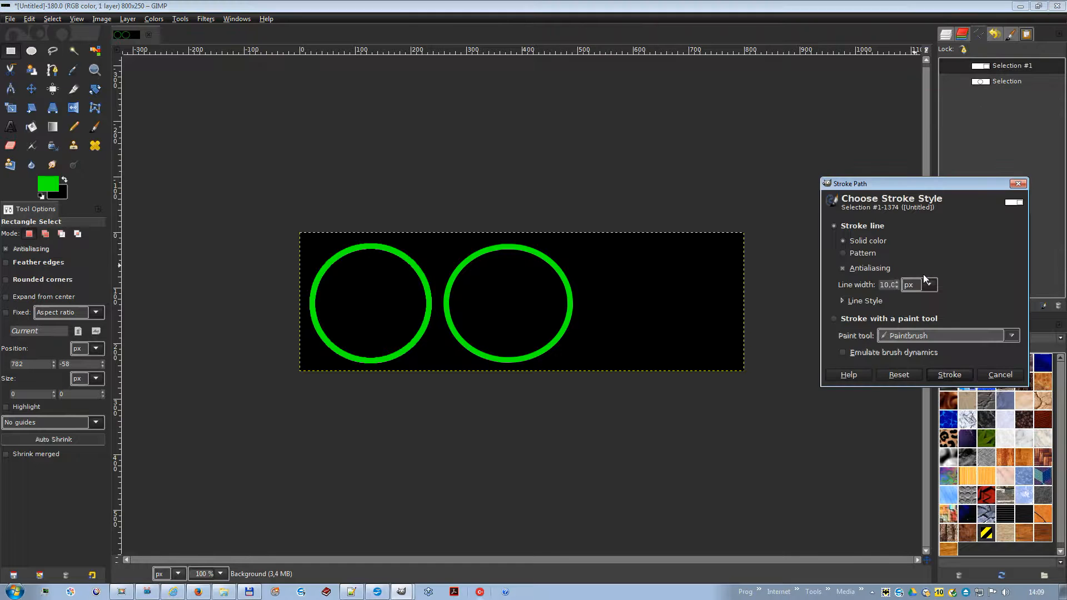
click(951, 375)
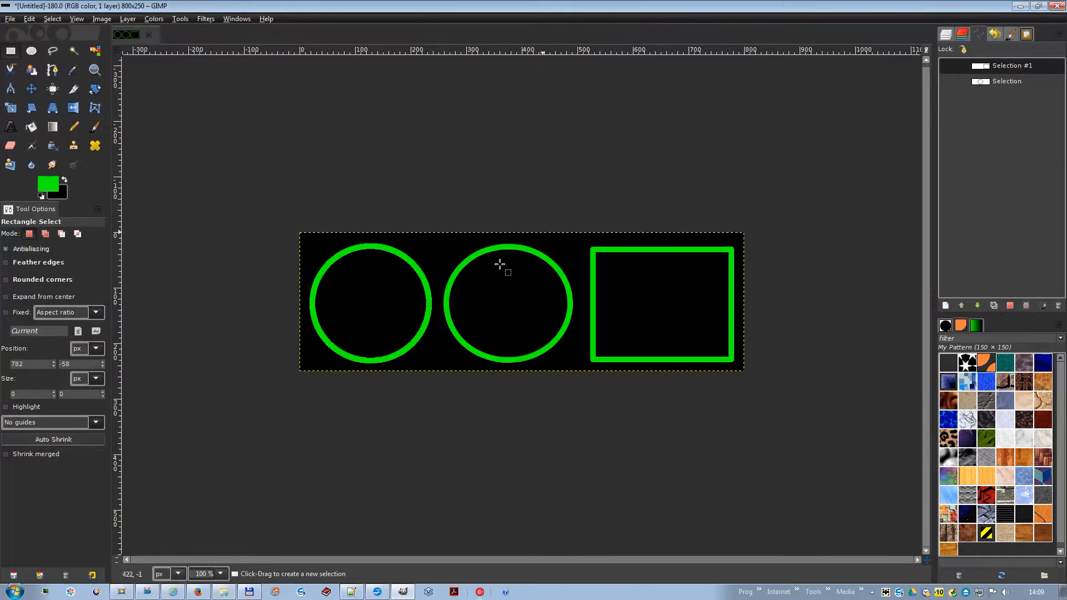
scroll(499, 265, up, 1)
scroll(499, 266, up, 1)
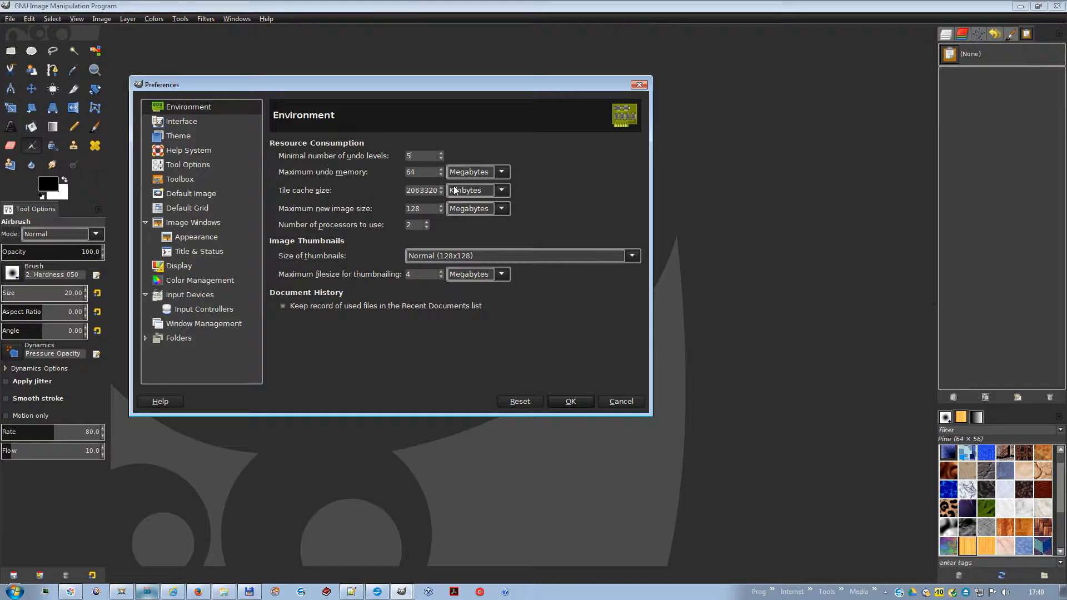
Set the minimal number of undo levels to 15 in the Environment preferences.
key(BackSpace)
text(15)
click(415, 156)
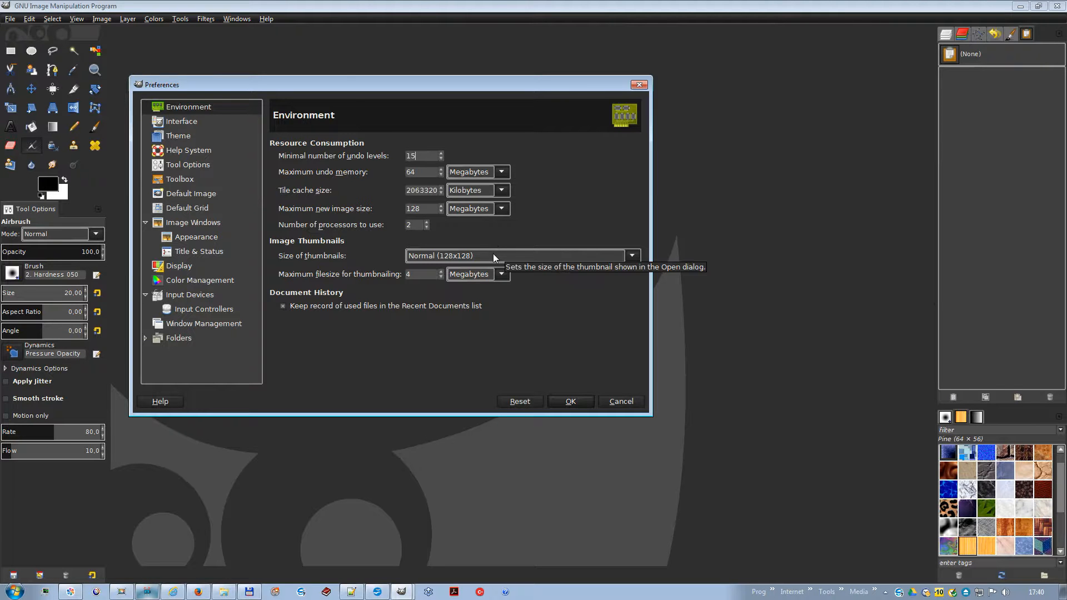
Set the thumbnail size to Large (256x256) and the maximum filesize for thumbnailing to 10 megabytes, and apply the preferences.
scroll(492, 254, down, 1)
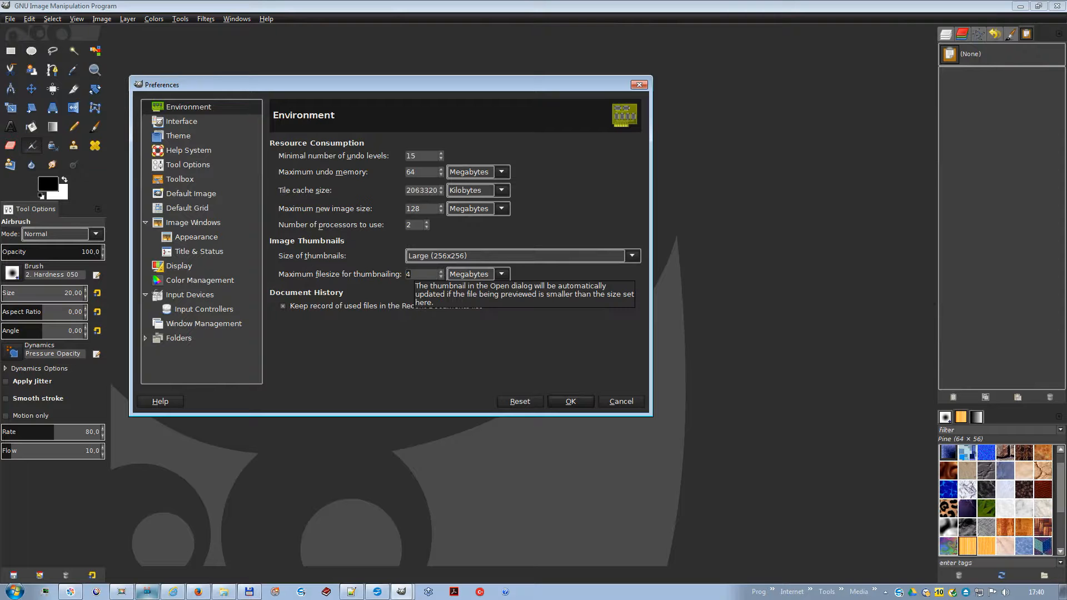
double_click(407, 274)
text(10)
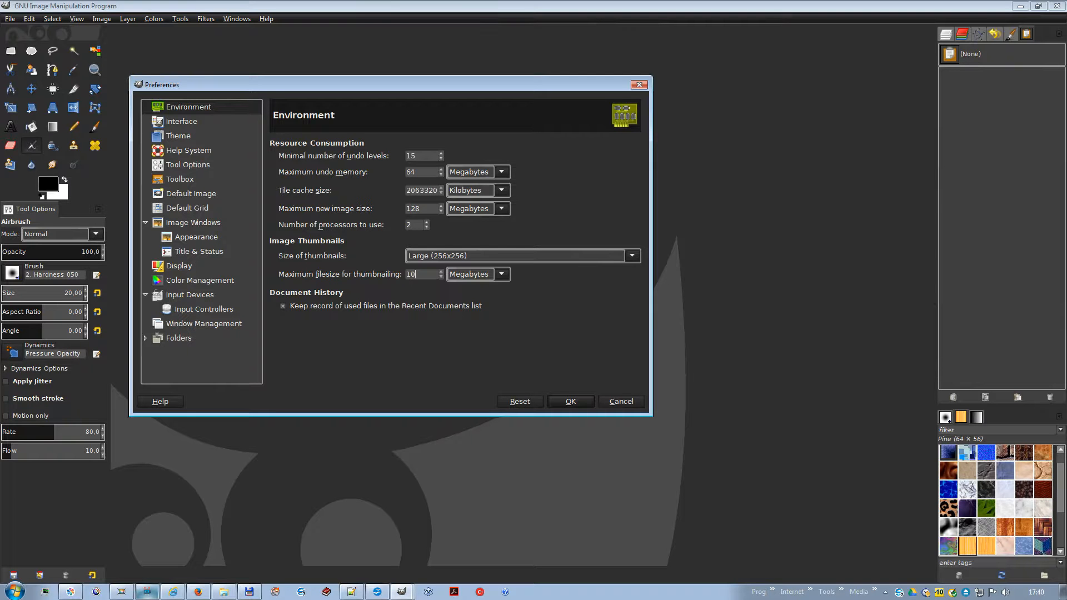
click(585, 398)
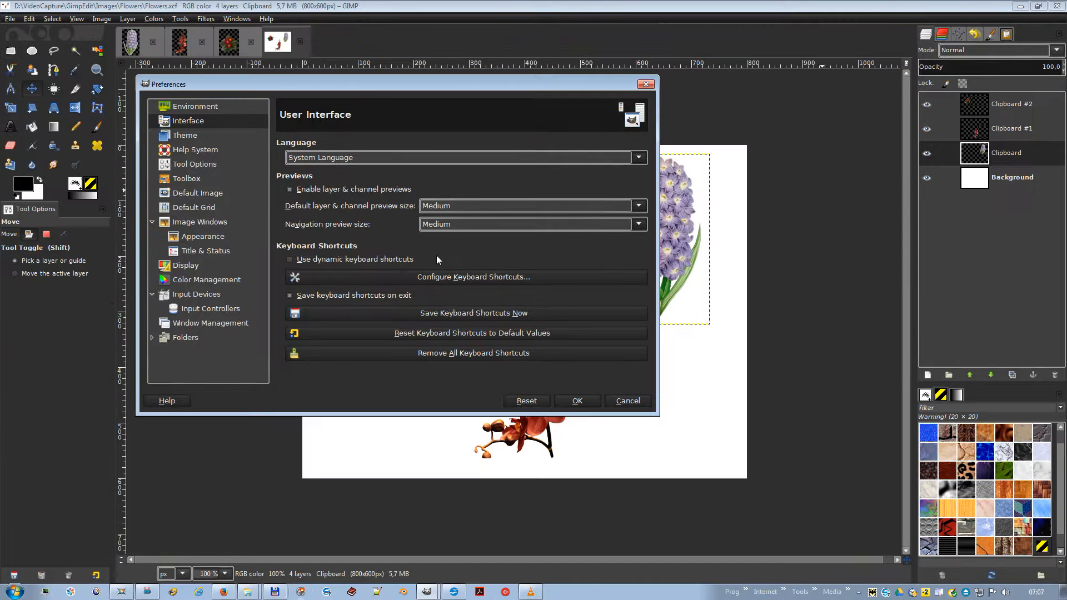
Set the default layer and channel preview size to Very large and add a second Layers dialog to the dock.
click(477, 208)
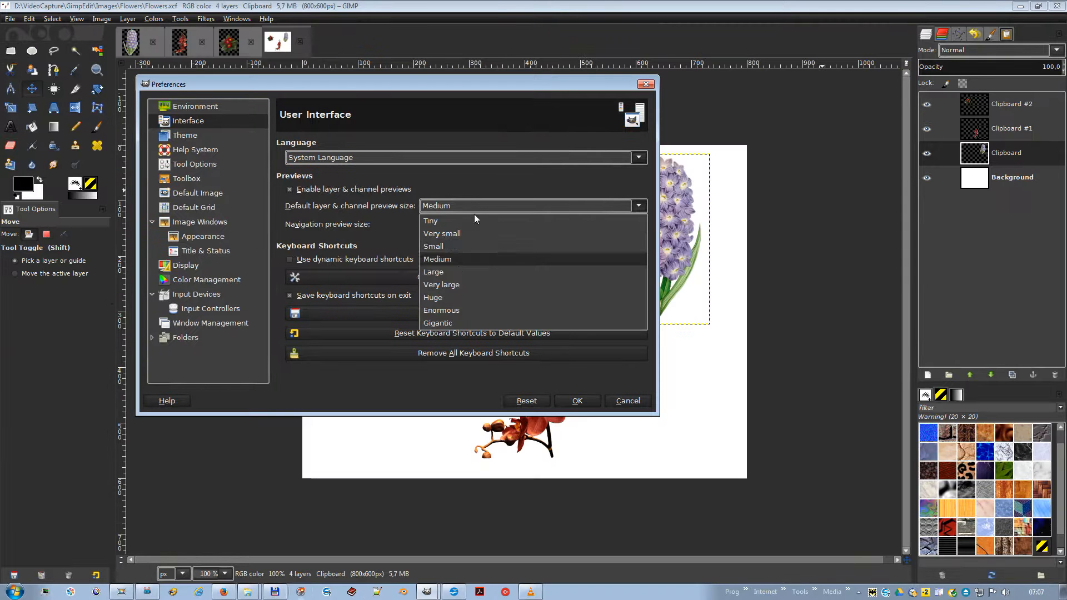
click(449, 286)
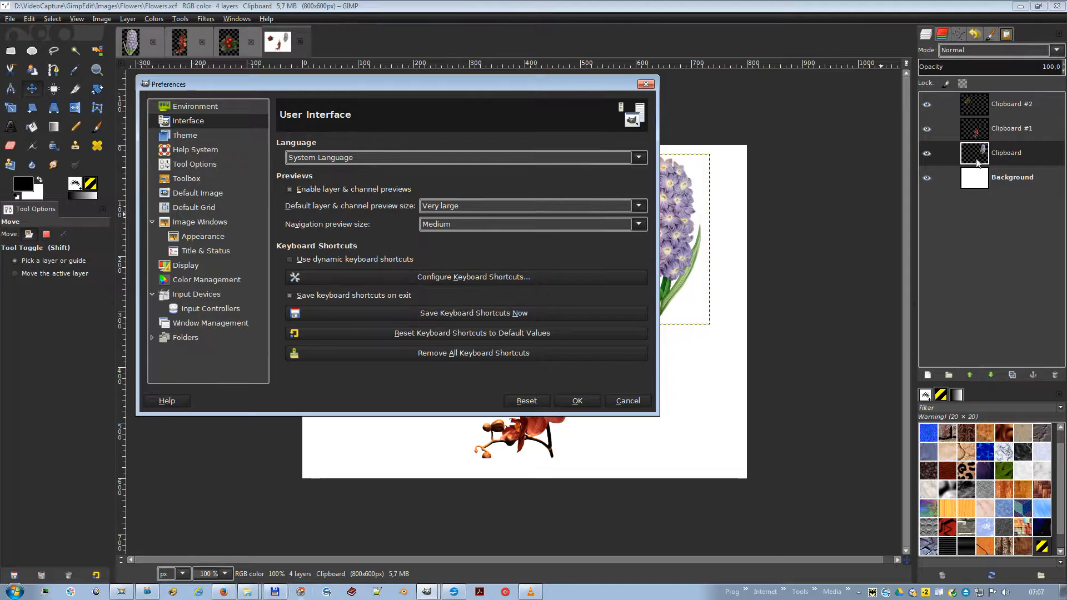
click(1056, 36)
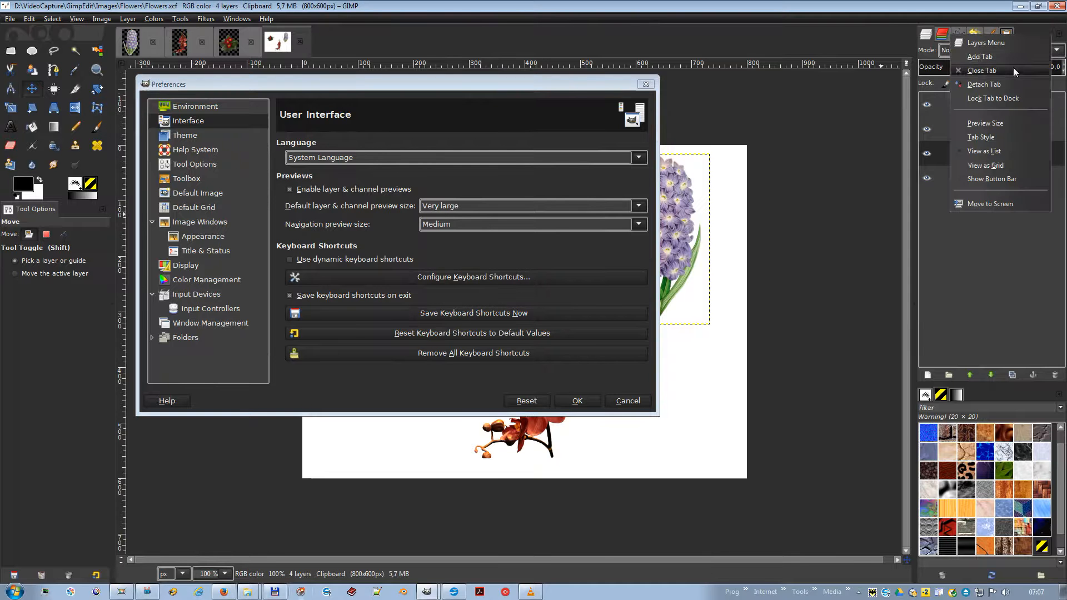
mouse_move(987, 56)
click(893, 96)
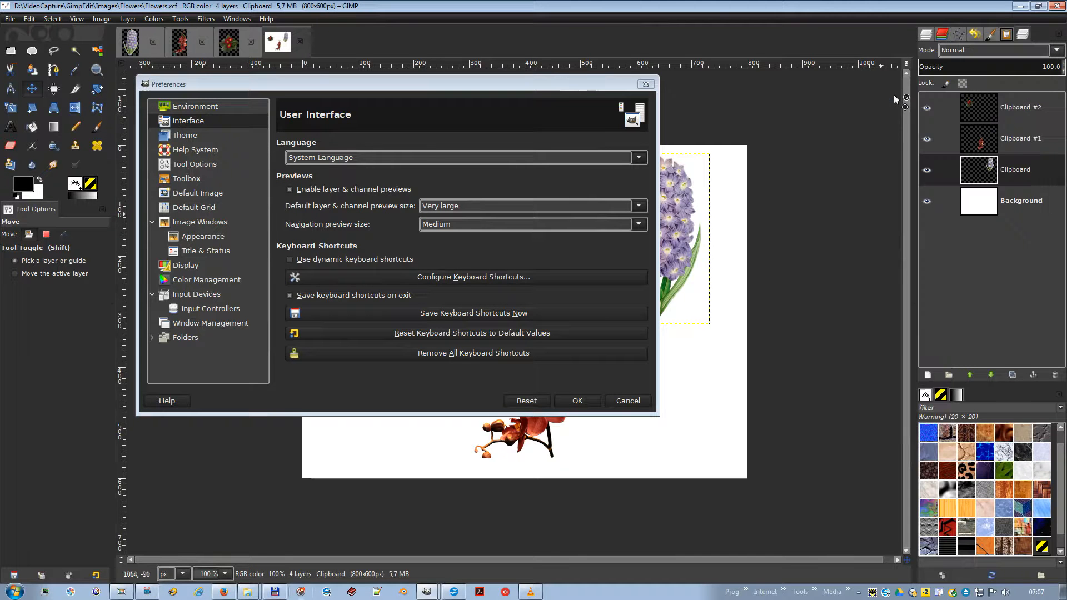
Remove the old Layers dialog from the dock and move the new one to the first place.
click(925, 35)
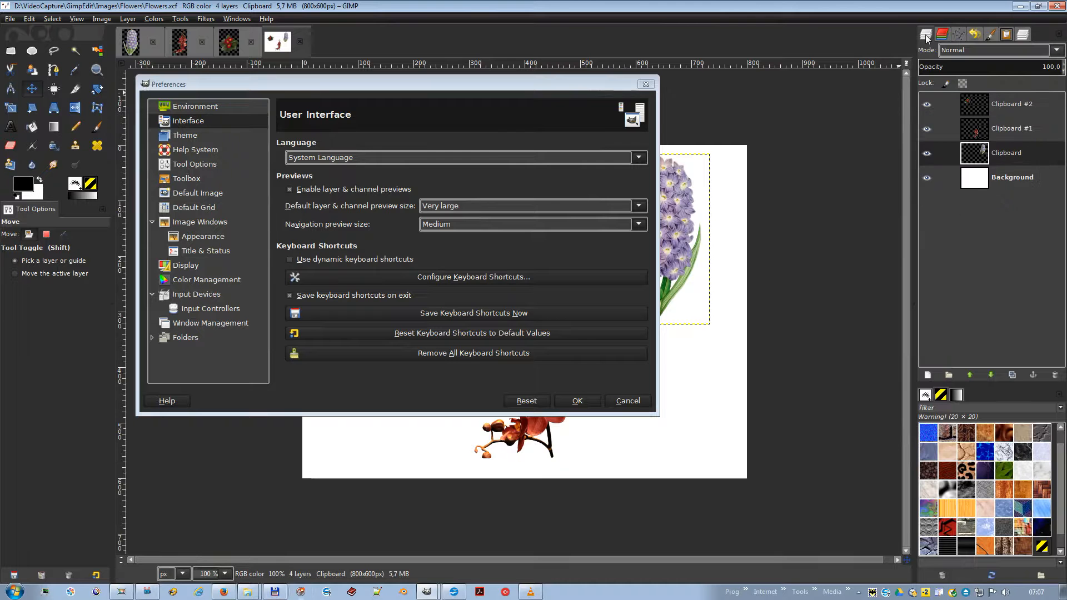
click(1056, 35)
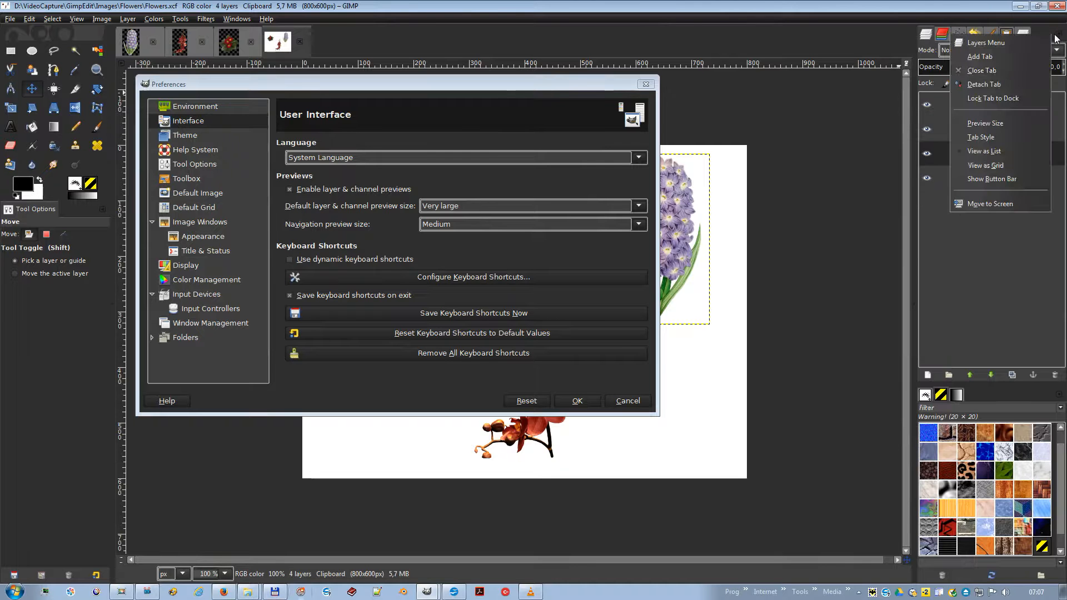
click(999, 71)
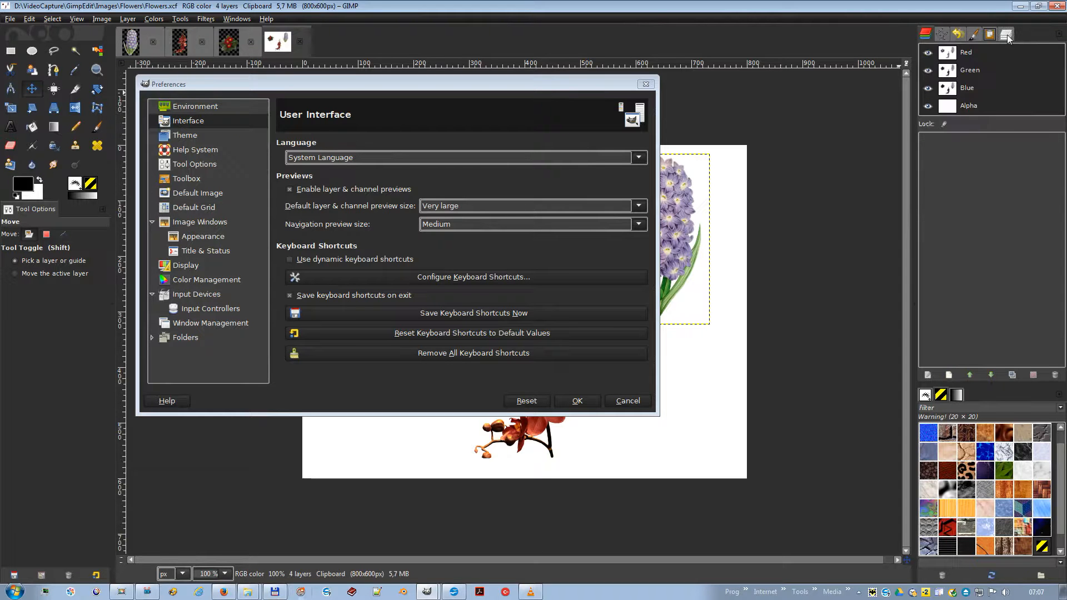
click(988, 35)
drag(979, 38, 922, 34)
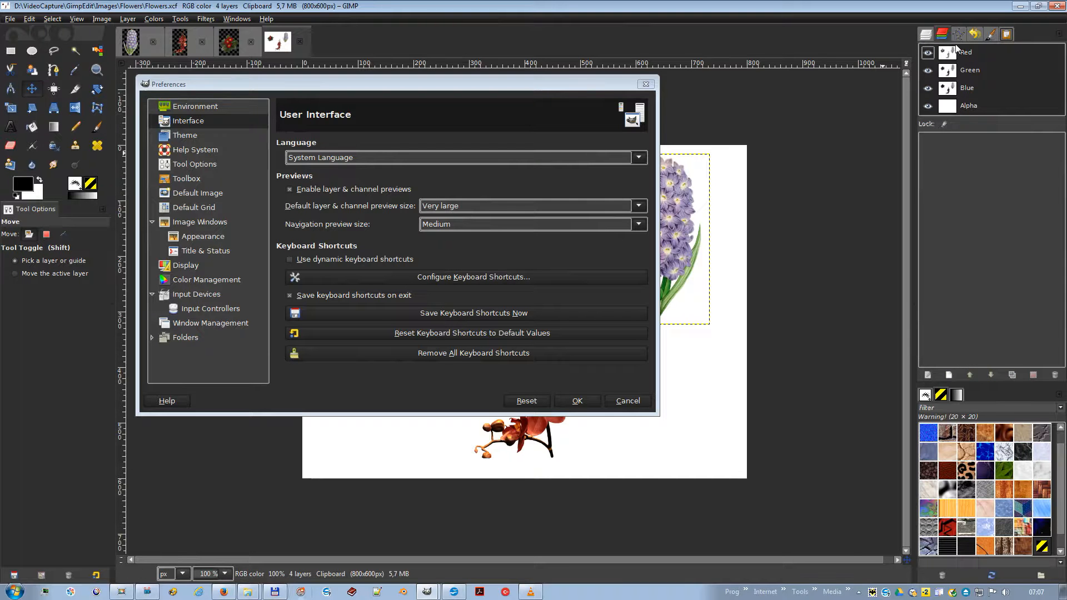
Show the new Layers dialog and view enlarged previews of the Clipboard #2 and Clipboard layers.
click(925, 34)
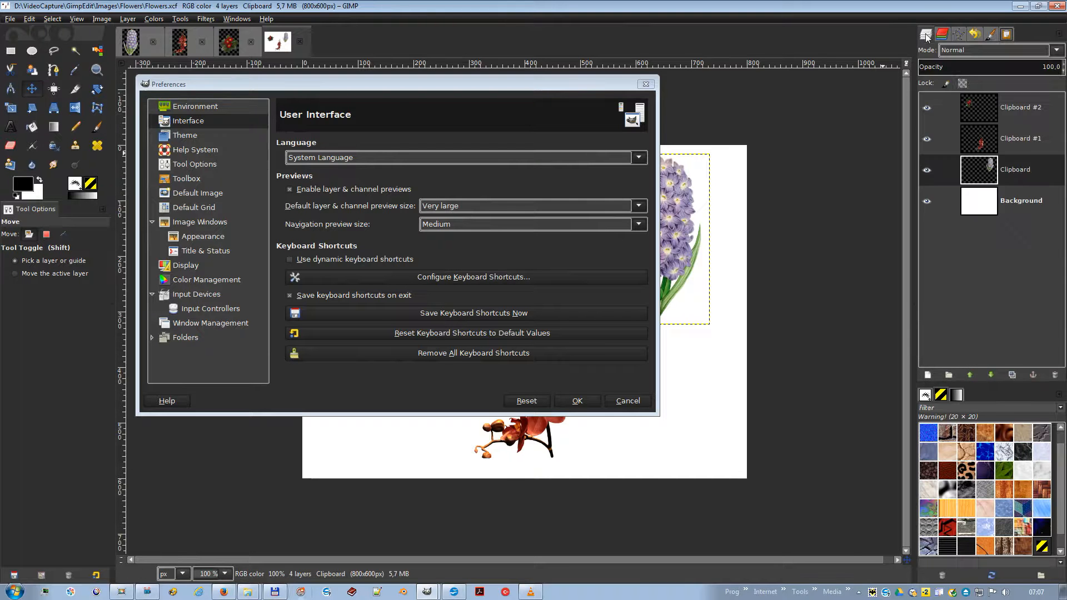
click(980, 109)
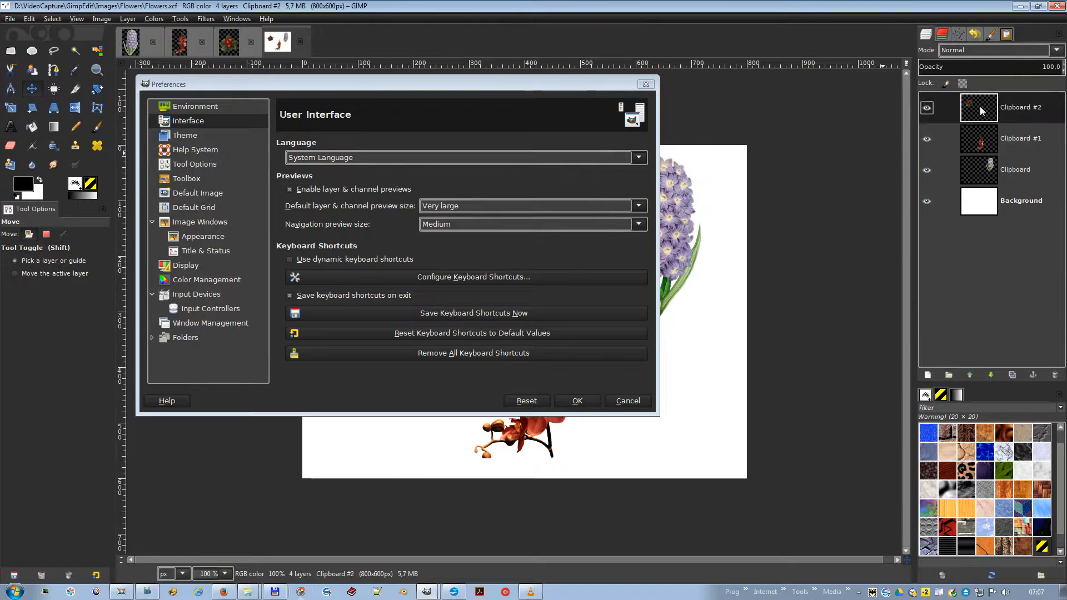
click(978, 165)
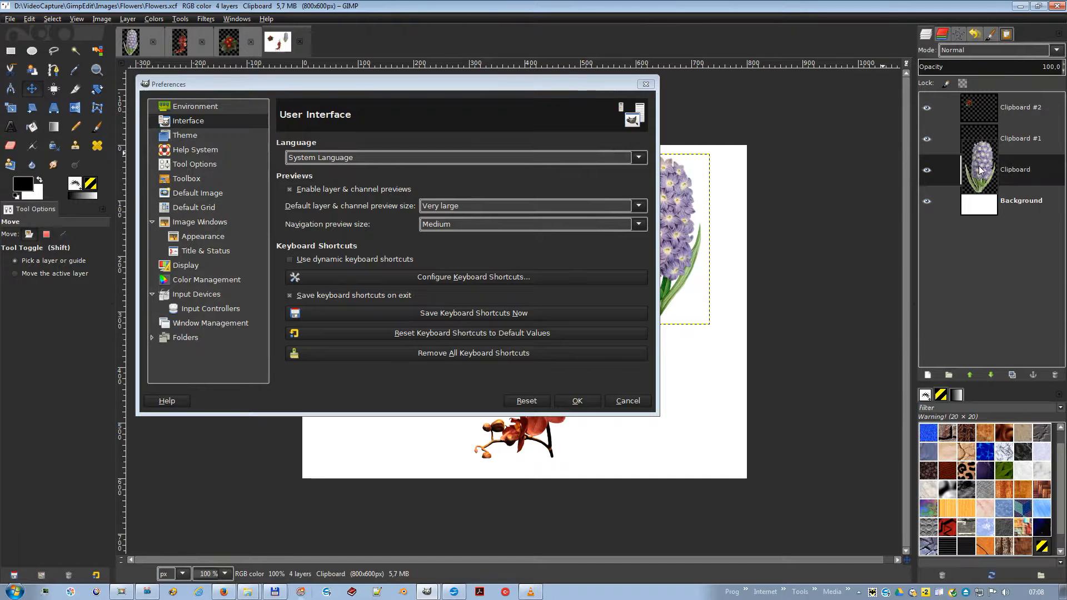
Set the navigation preview size to Gigantic and try it by navigating to the hyacinth in the image.
click(542, 223)
click(448, 341)
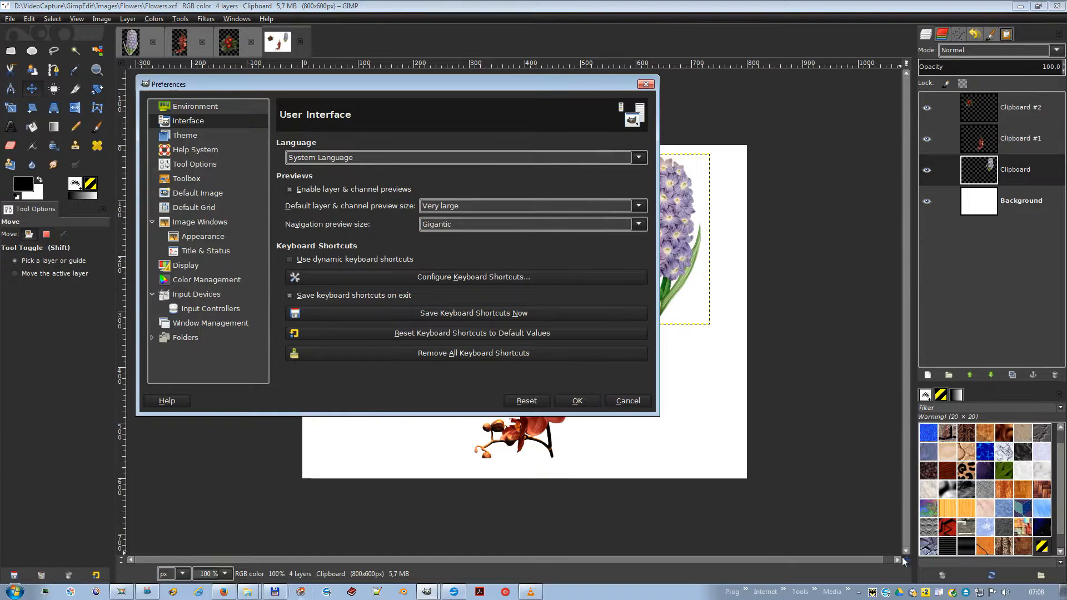
drag(908, 564, 790, 428)
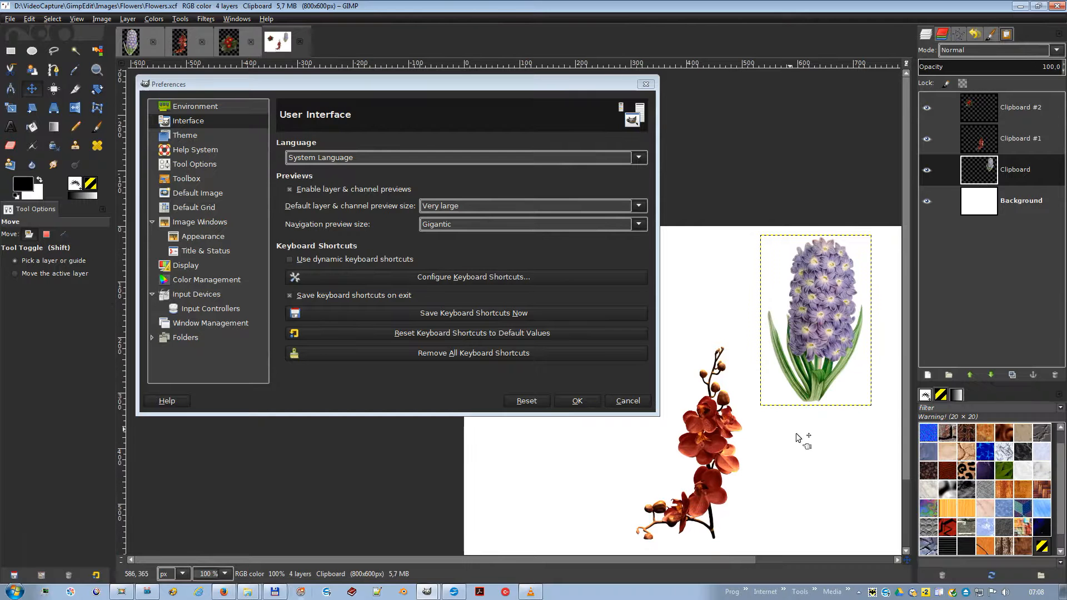
Enable dynamic keyboard shortcuts and assign F4 to the File Properties command.
click(321, 259)
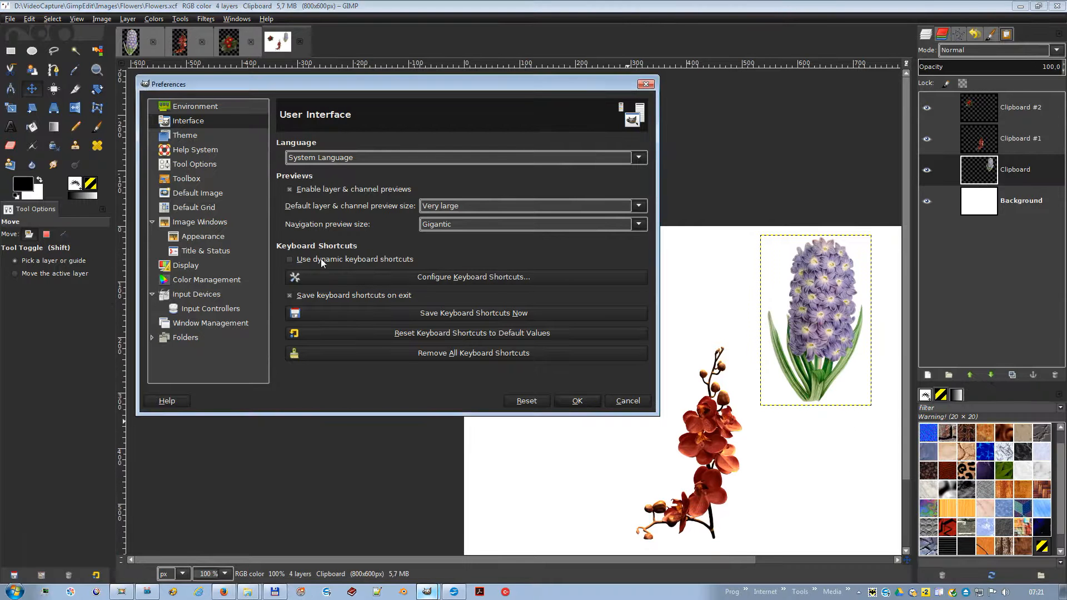
click(9, 19)
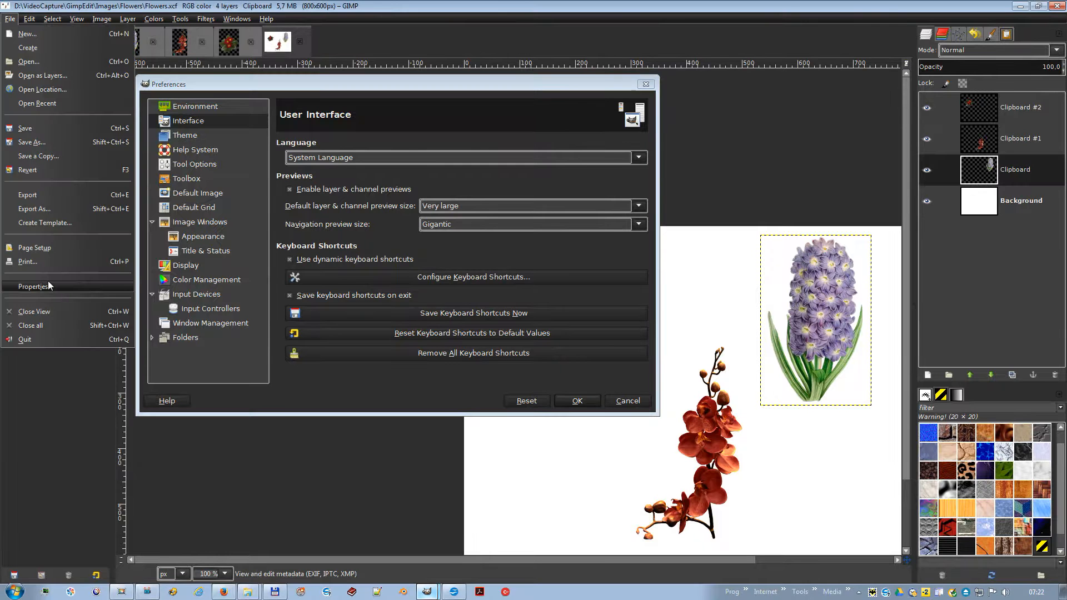
key(F4)
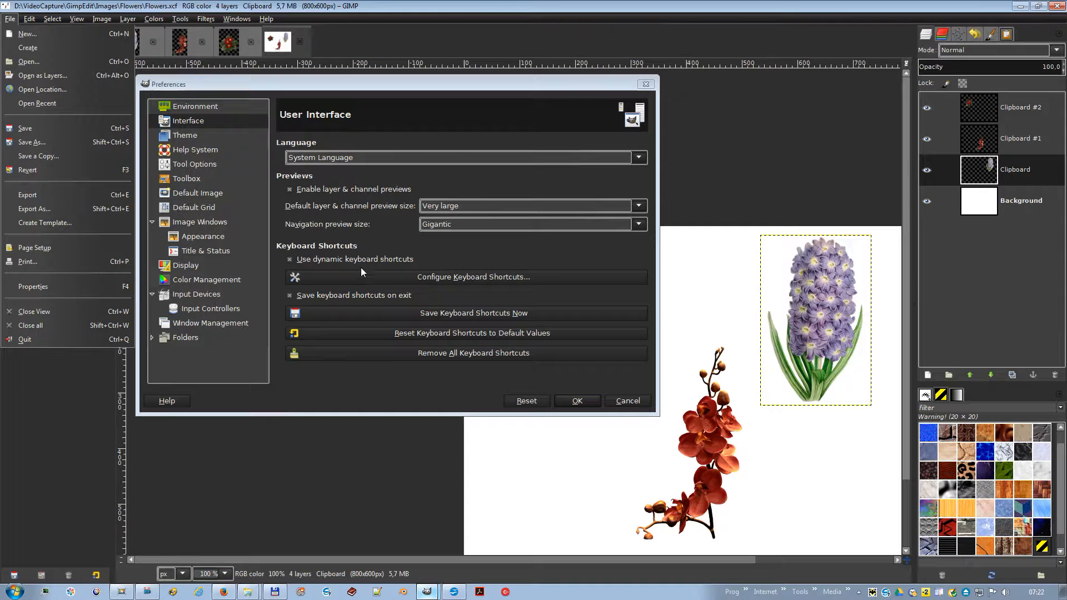
click(412, 250)
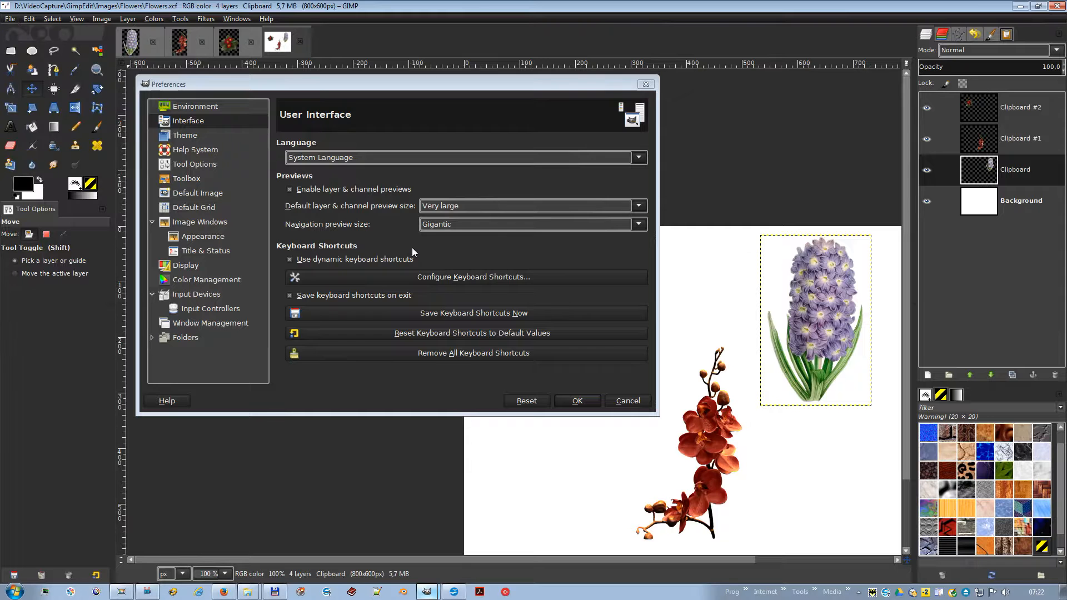
Search the keyboard shortcut configuration for "prefe", assign F5 to the Preferences dialog and close the configuration.
click(442, 282)
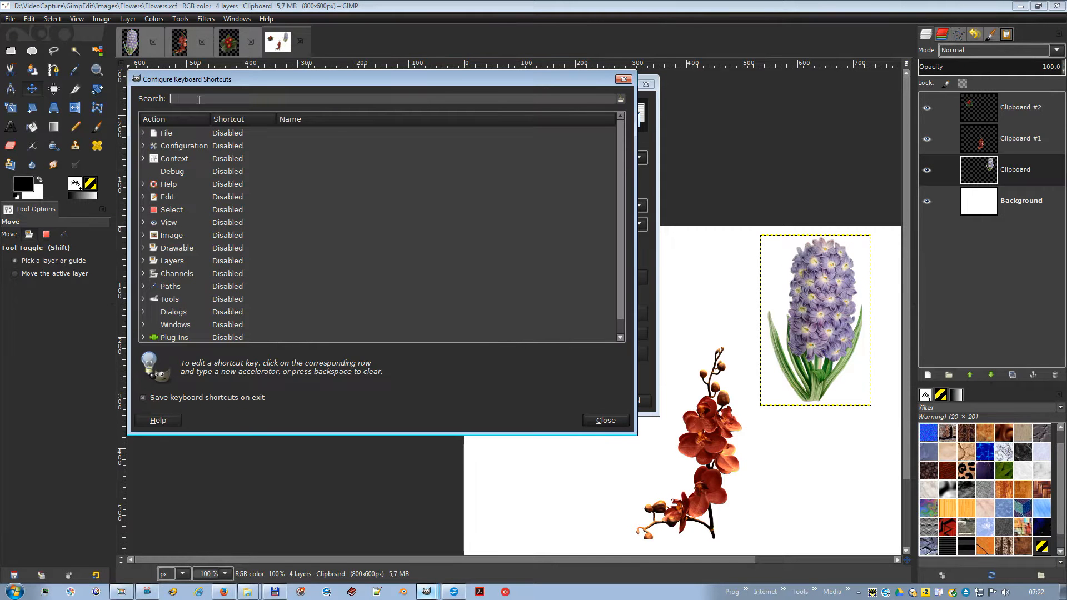
text(prefe)
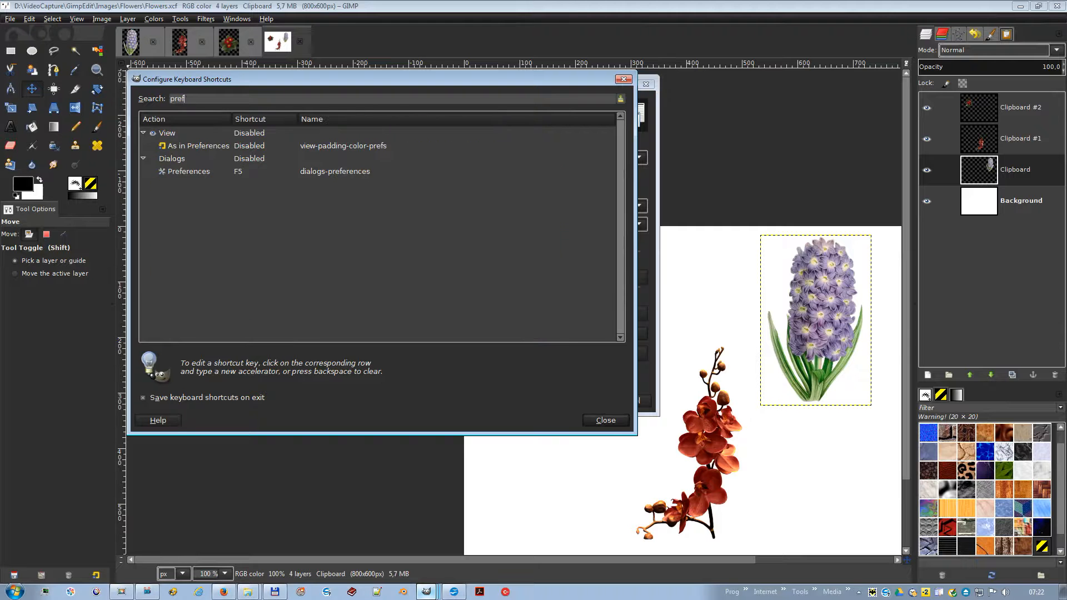
click(201, 173)
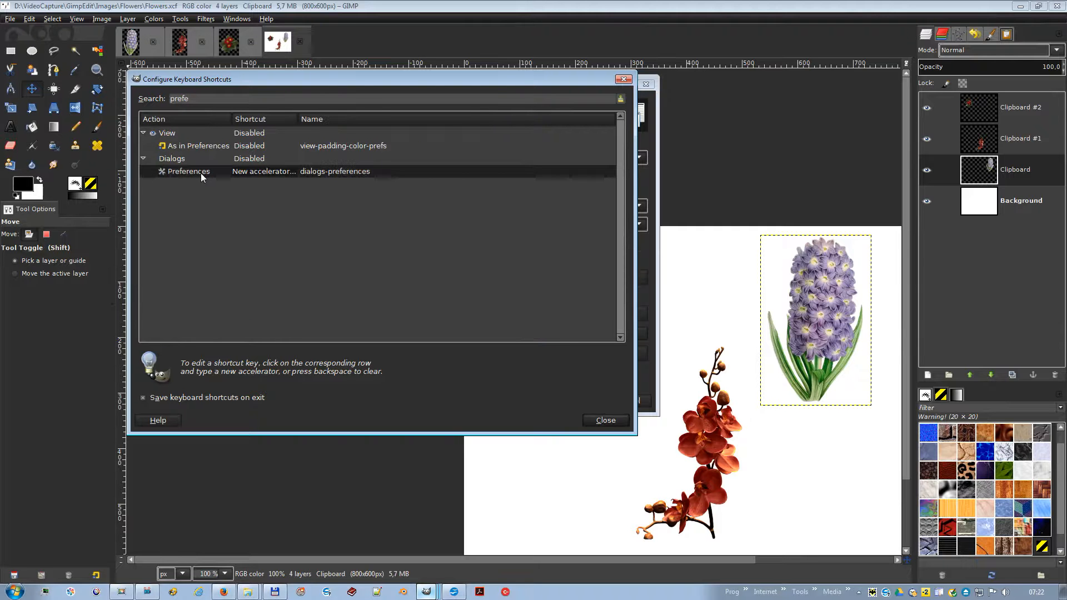
key(F5)
click(604, 419)
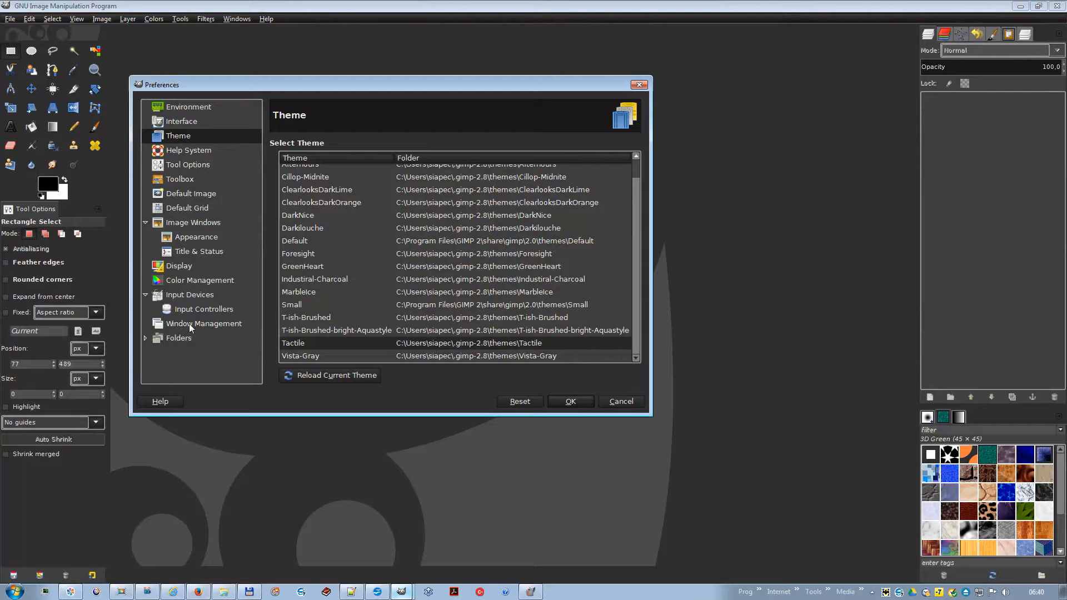
Expand the Folders category in the preferences and open the Themes folder settings.
click(145, 338)
scroll(208, 330, down, 2)
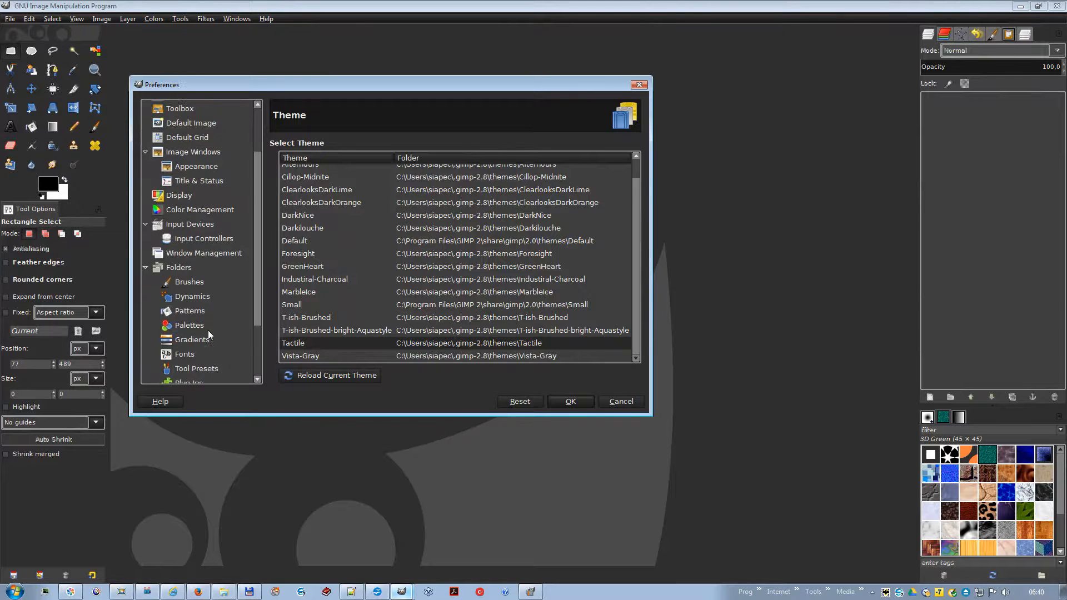
scroll(203, 328, down, 3)
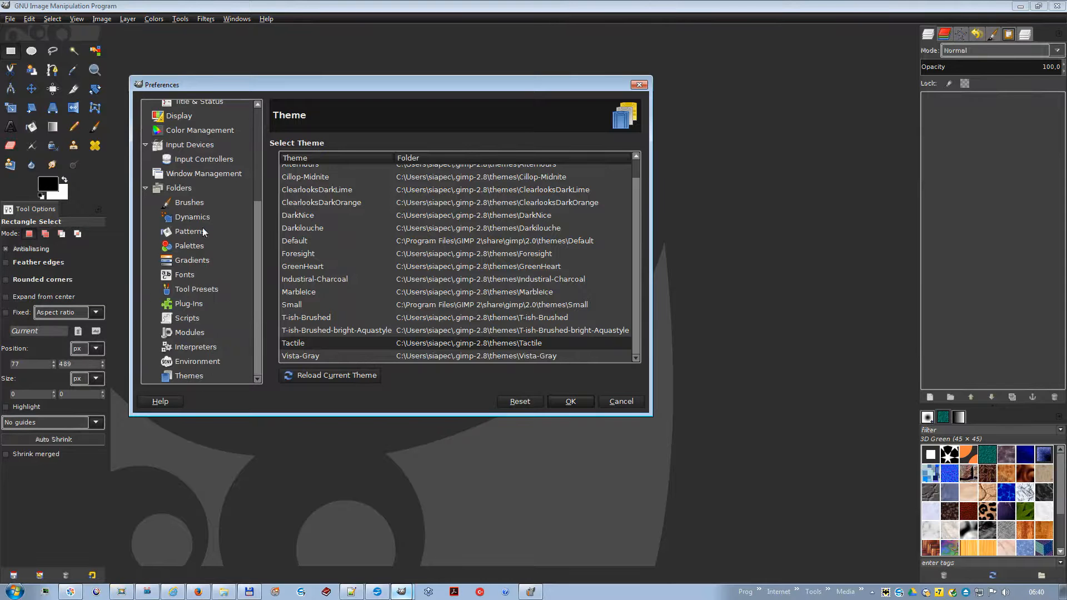
click(189, 376)
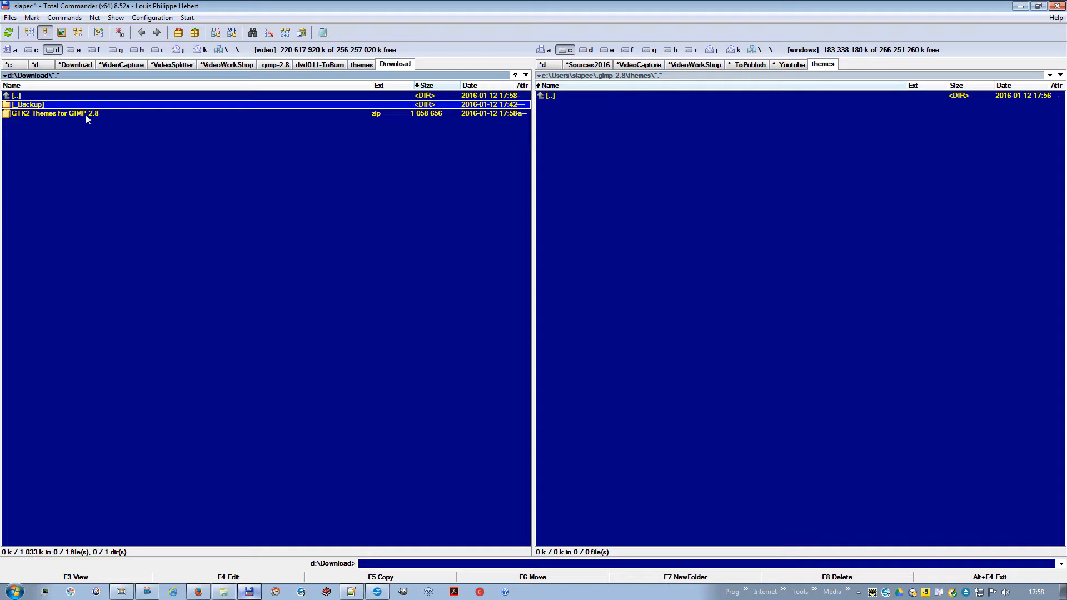
In Total Commander, extract all theme folders from GTK2 Themes for GIMP 2.8.zip into the .gimp-2.8\themes folder, and start GIMP.
double_click(86, 115)
key(ctrl+a)
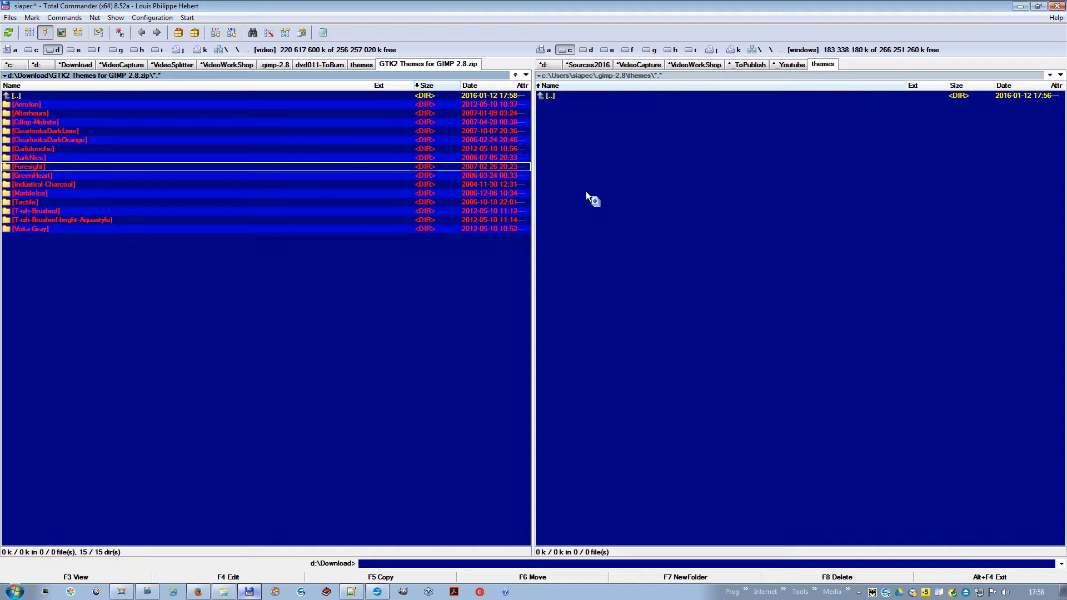
key(F5)
click(458, 320)
click(668, 75)
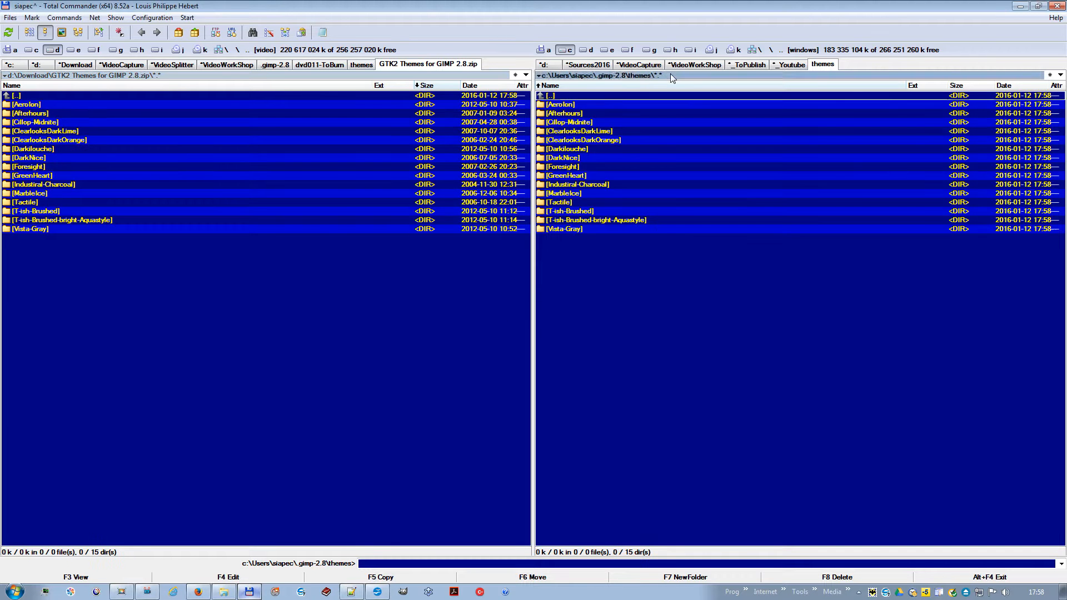
drag(666, 74, 525, 77)
click(402, 592)
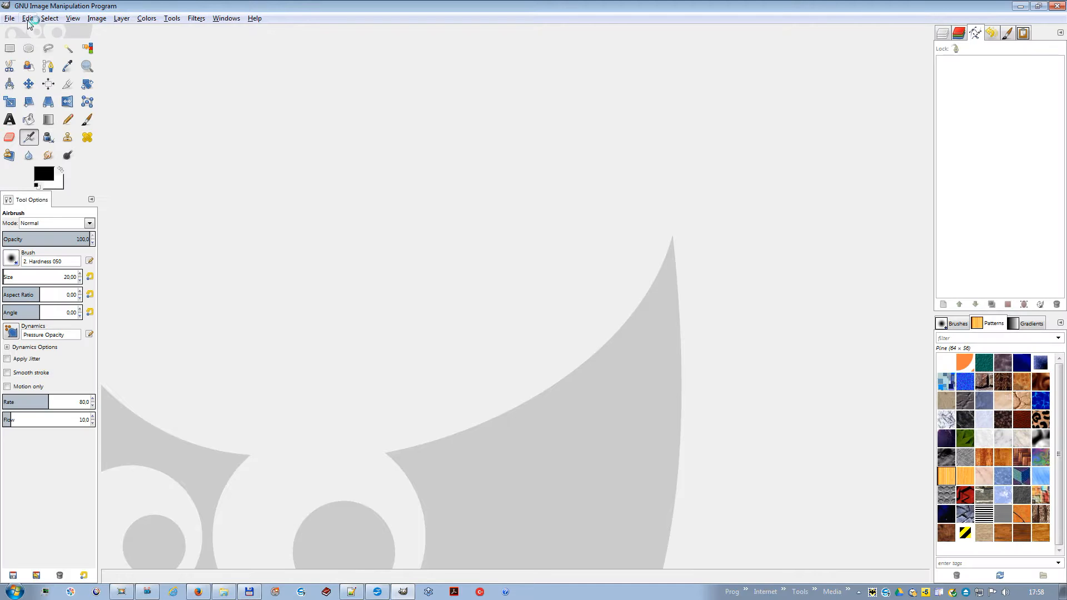
Apply the Aerolon theme in the GIMP preferences, close GIMP and start it again.
click(29, 21)
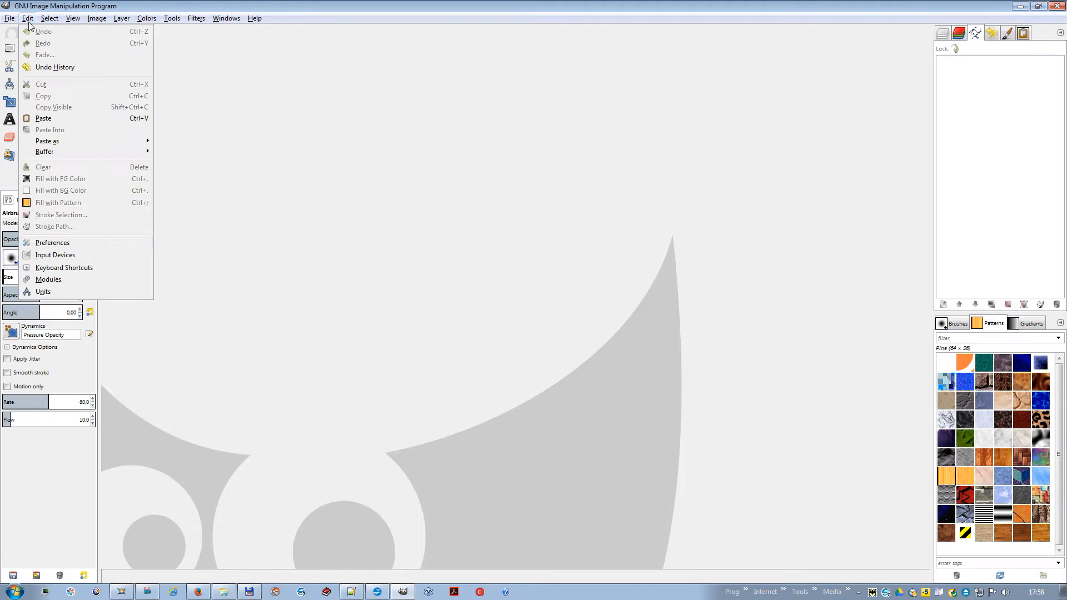
click(82, 245)
click(297, 172)
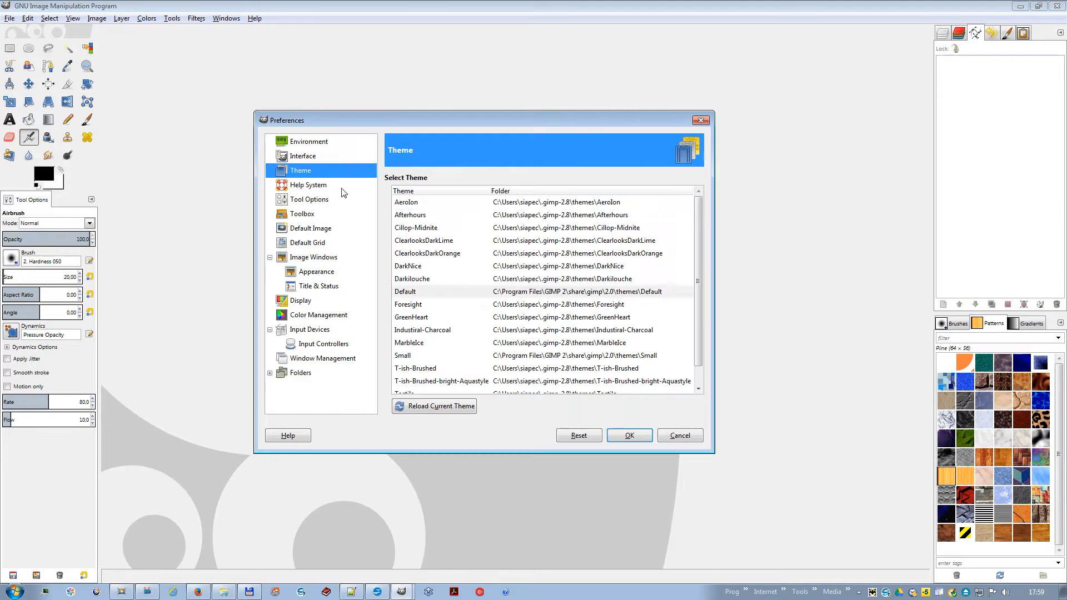
click(419, 204)
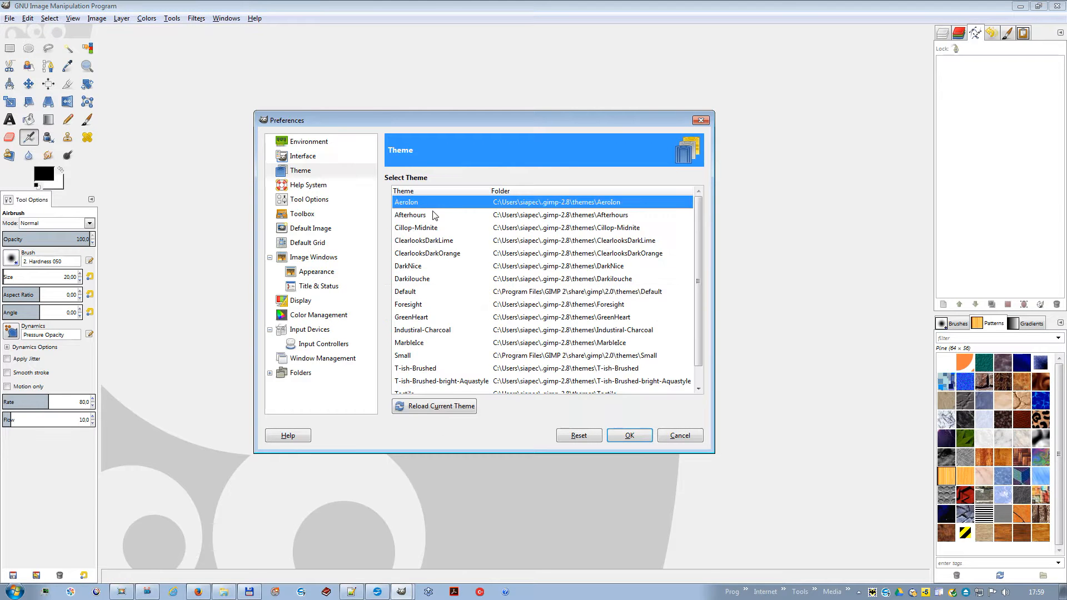
click(628, 436)
click(1056, 6)
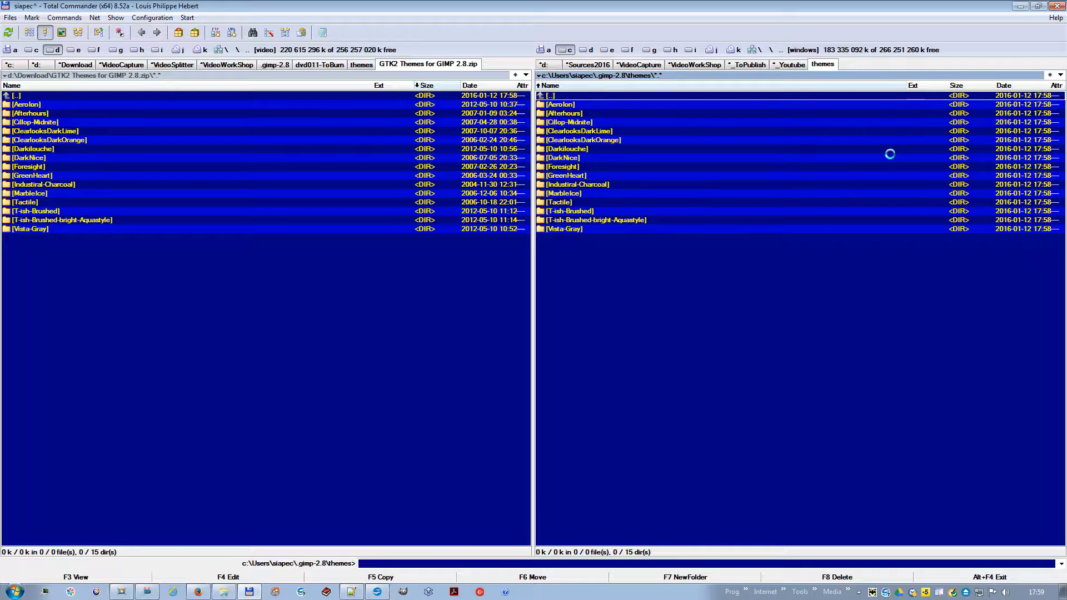
click(403, 592)
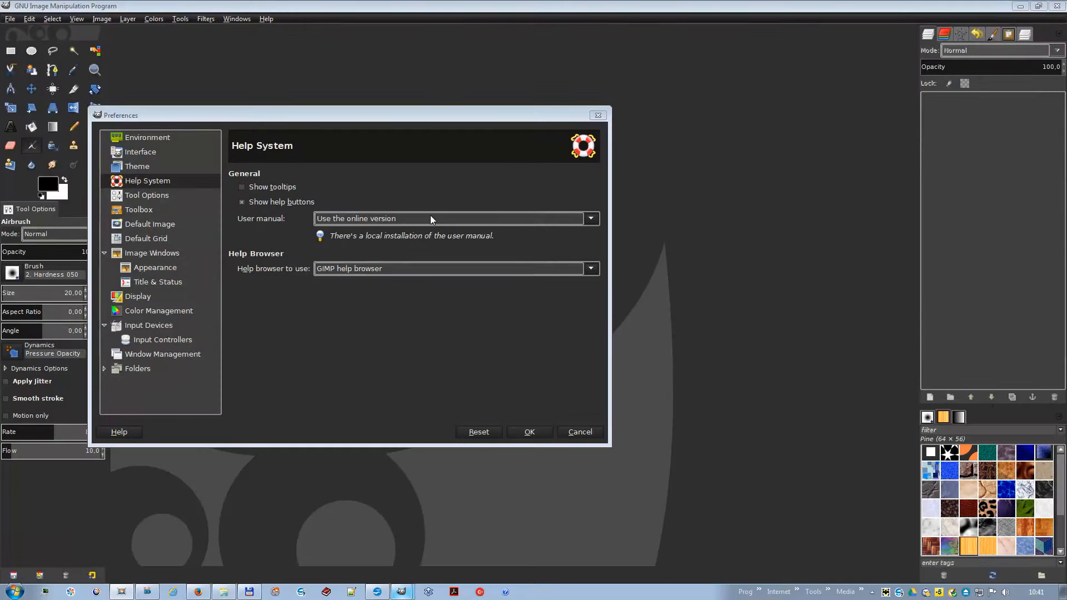
In the Help System preferences, use a locally installed copy of the user manual and Web browser as the help browser.
click(430, 216)
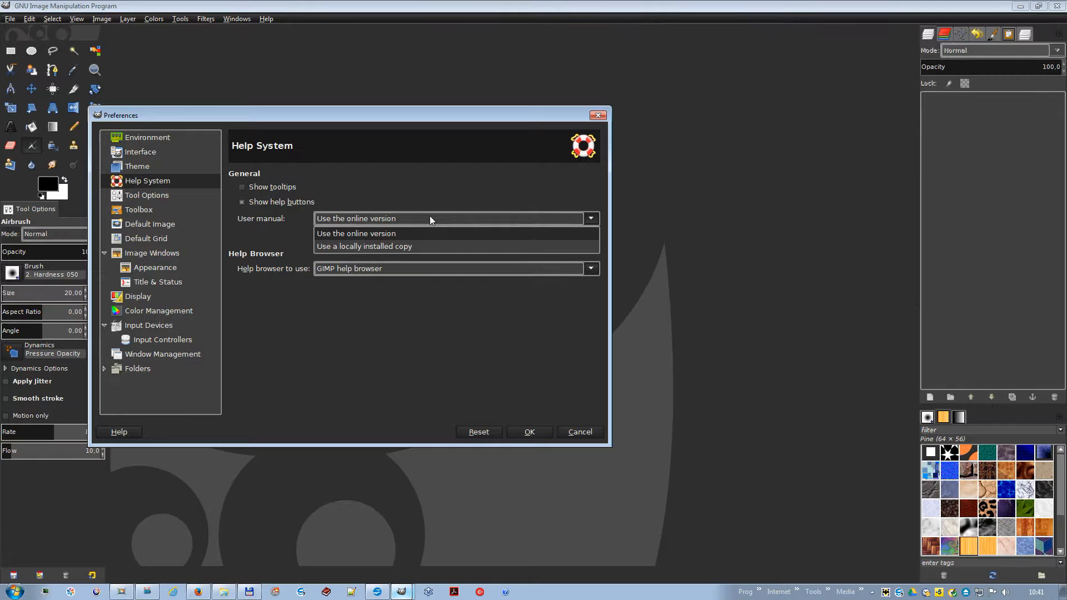
click(413, 249)
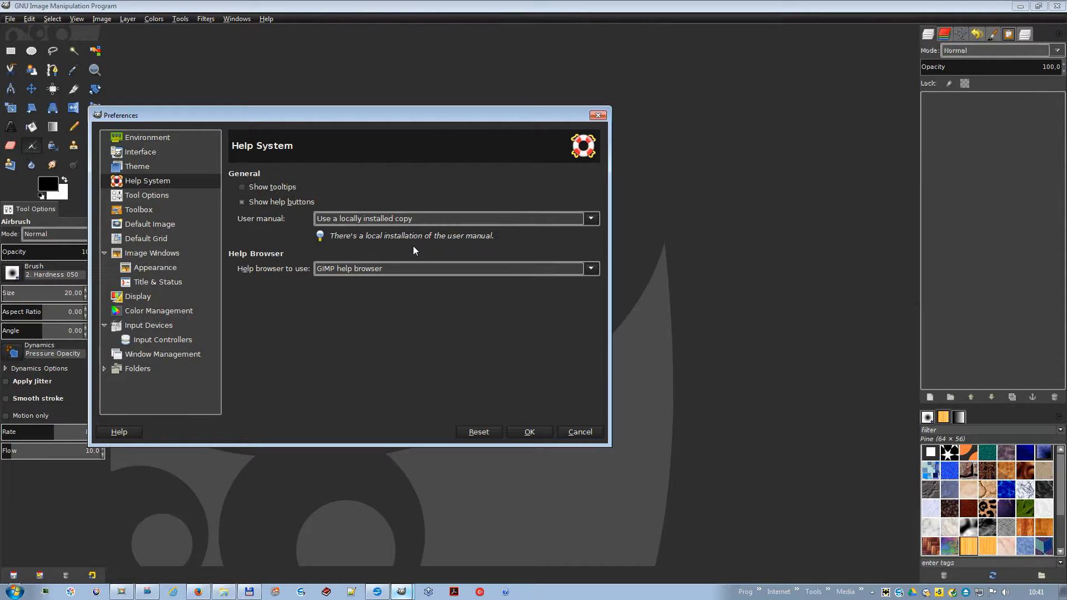
click(394, 270)
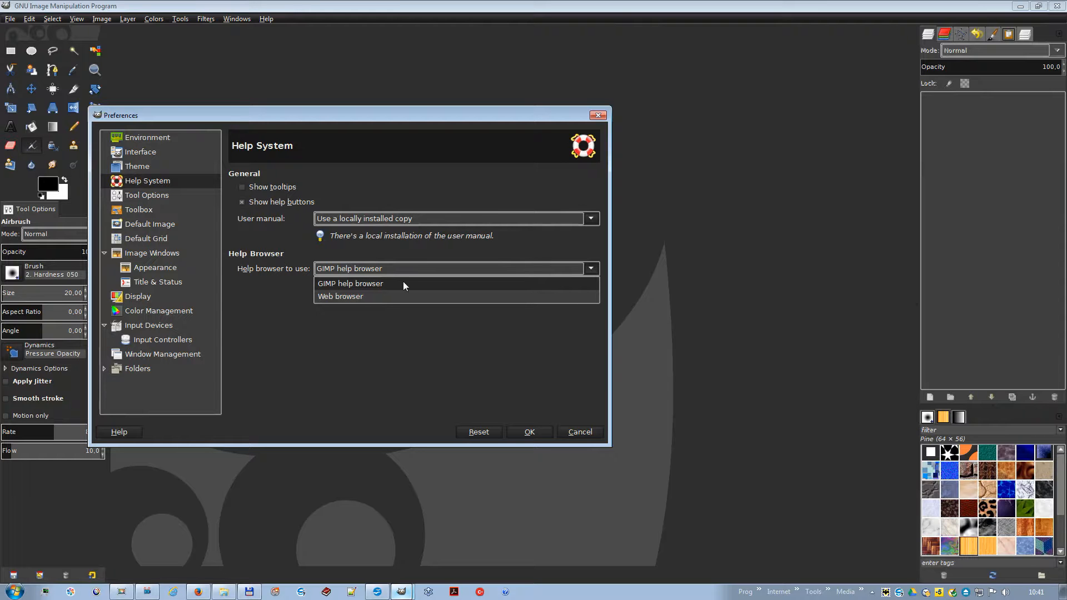
click(378, 299)
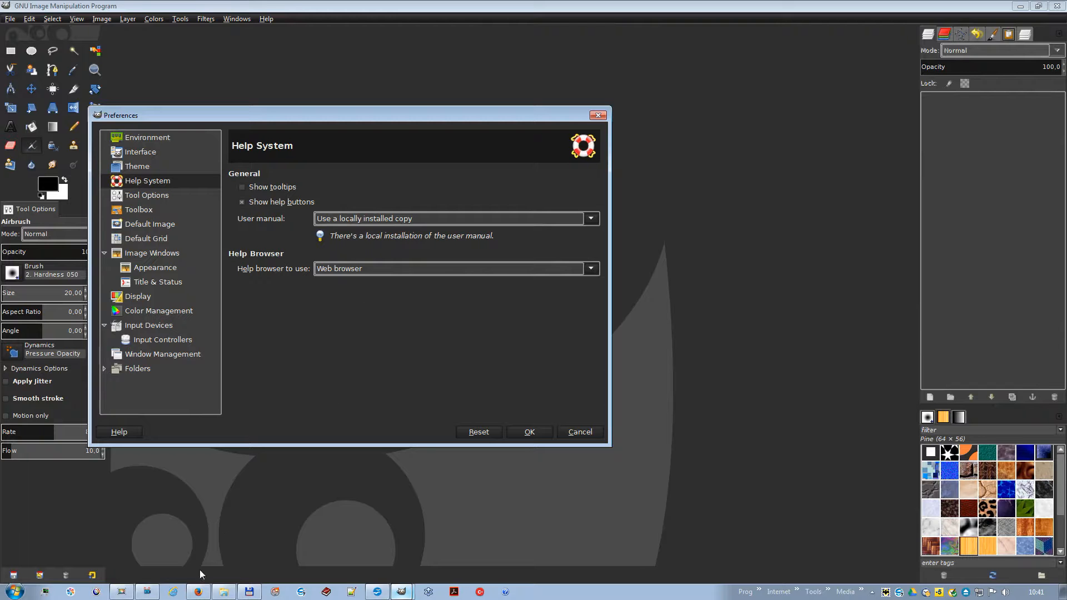
In Firefox, search Google for "gimp 2.8 user manual download", open the GIMP Downloads page and save the English user manual installer.
click(198, 592)
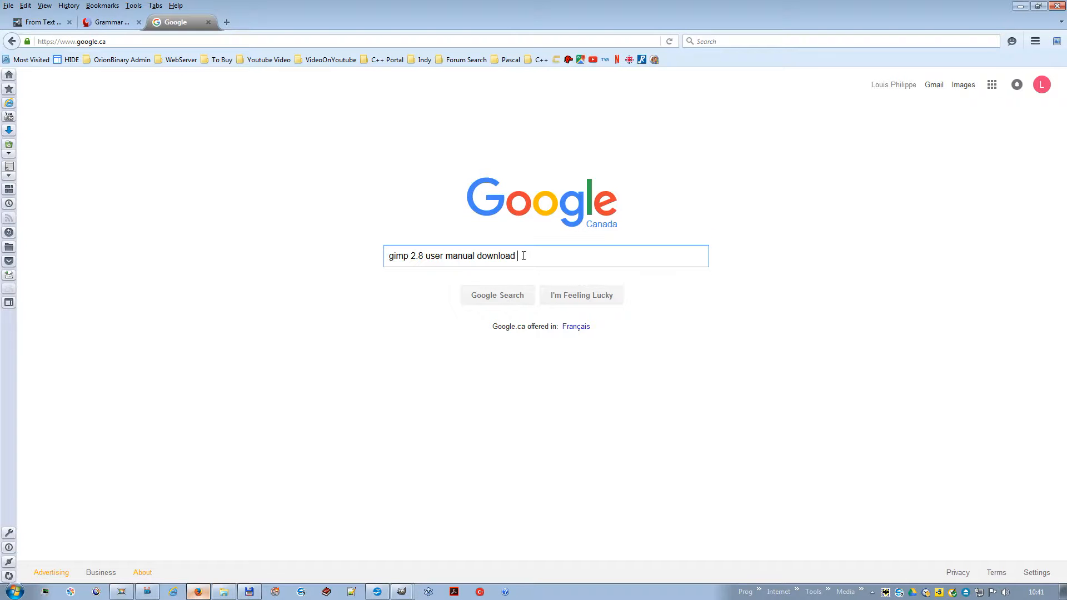
click(504, 300)
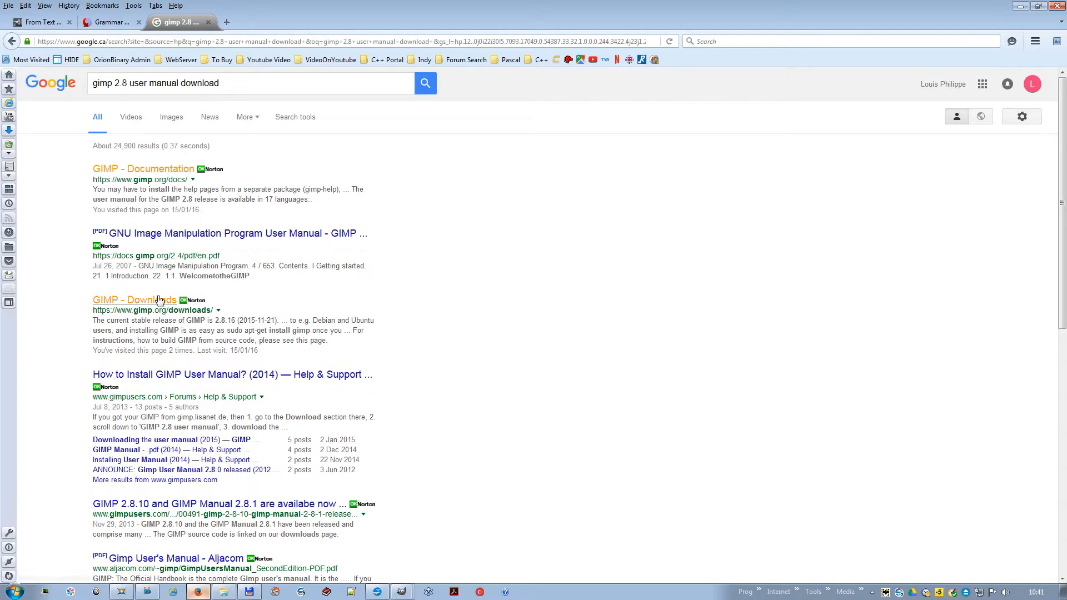
click(159, 301)
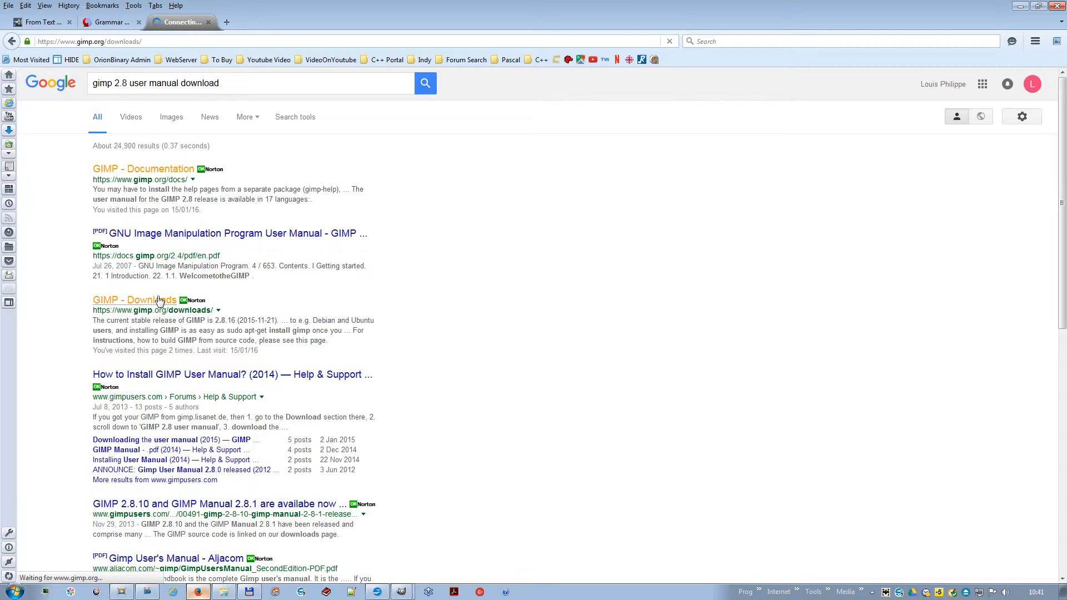
scroll(261, 339, down, 8)
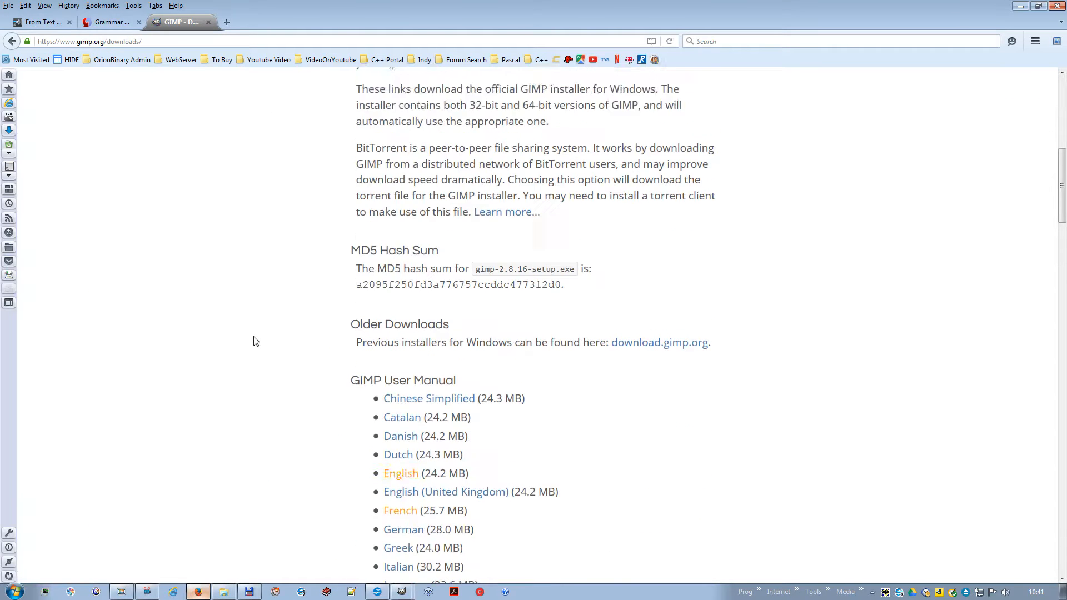
click(395, 451)
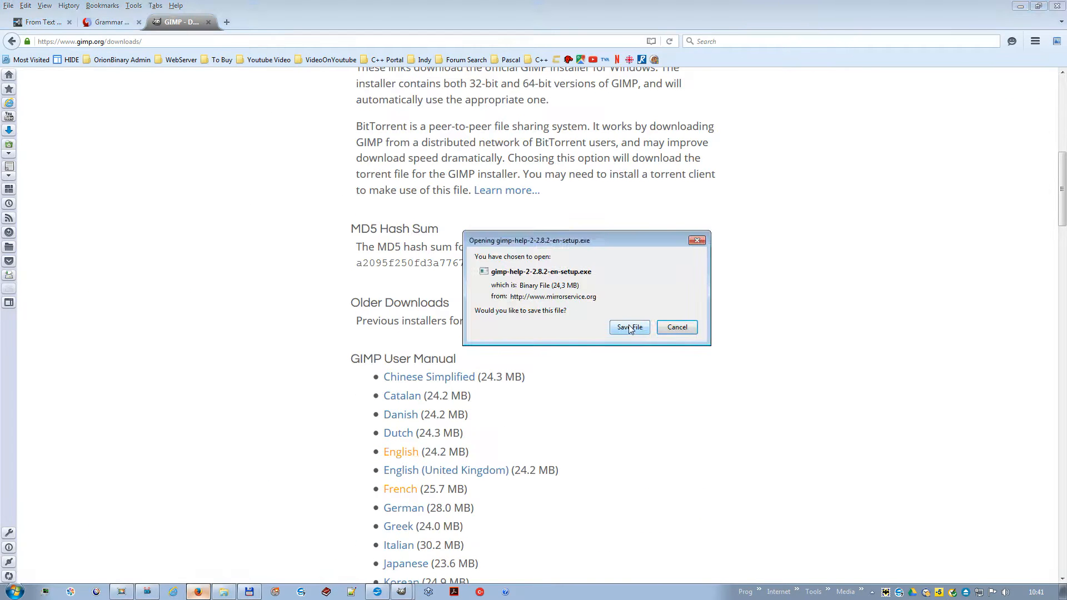
click(631, 327)
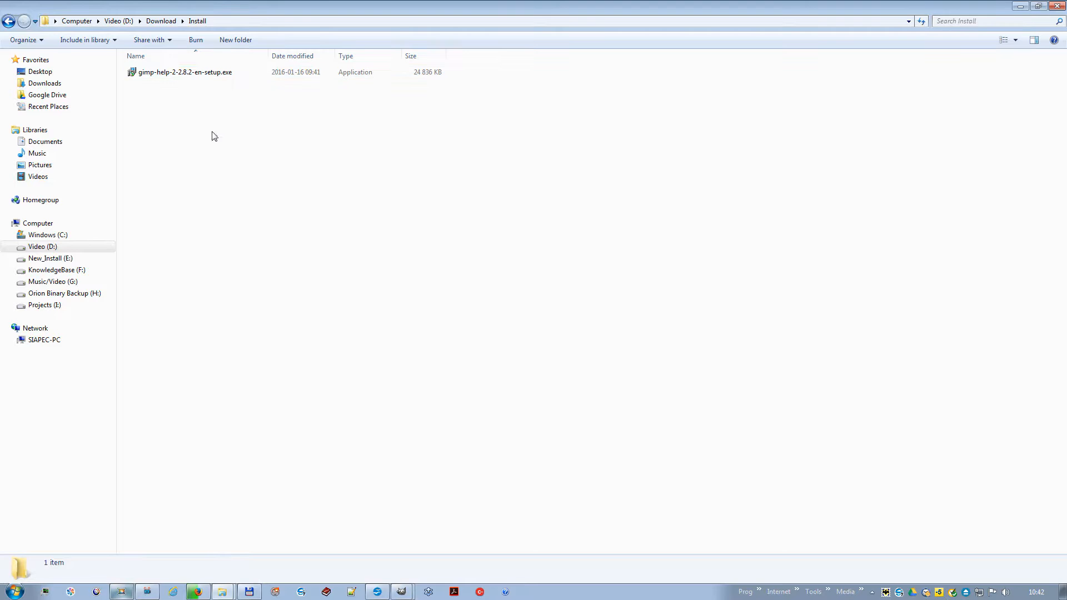
Run gimp-help-2-2.8.2-en-setup.exe from the Download\Install folder and go through the GIMP Help 2.8.2 setup wizard.
double_click(198, 72)
click(567, 312)
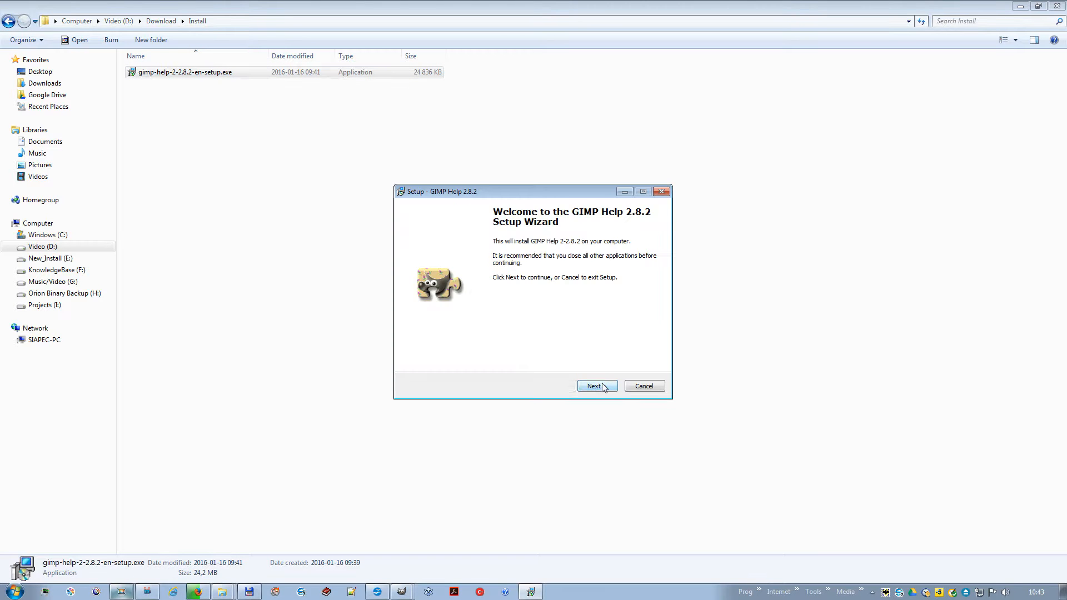
click(604, 387)
click(609, 386)
click(603, 386)
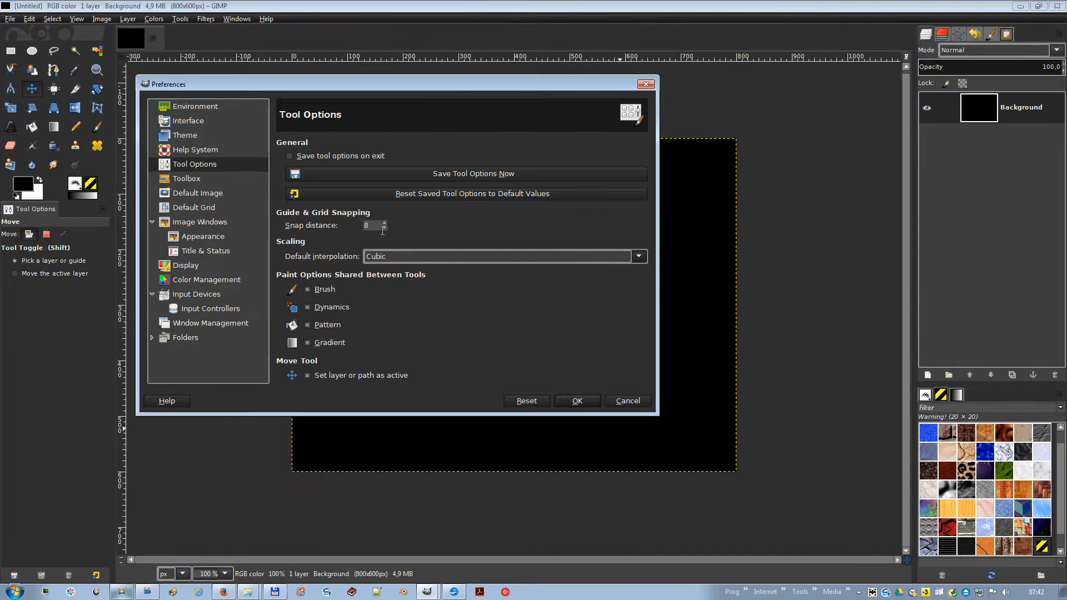
Set the guide and grid snap distance to 25 in the Tool Options preferences and apply the change.
key(BackSpace)
text(25)
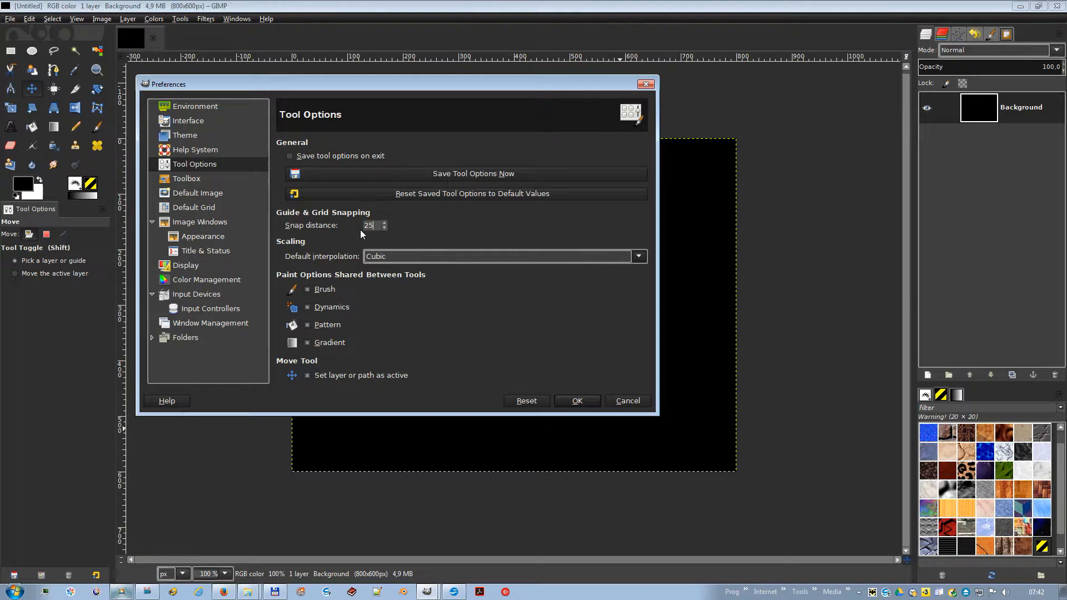
click(578, 401)
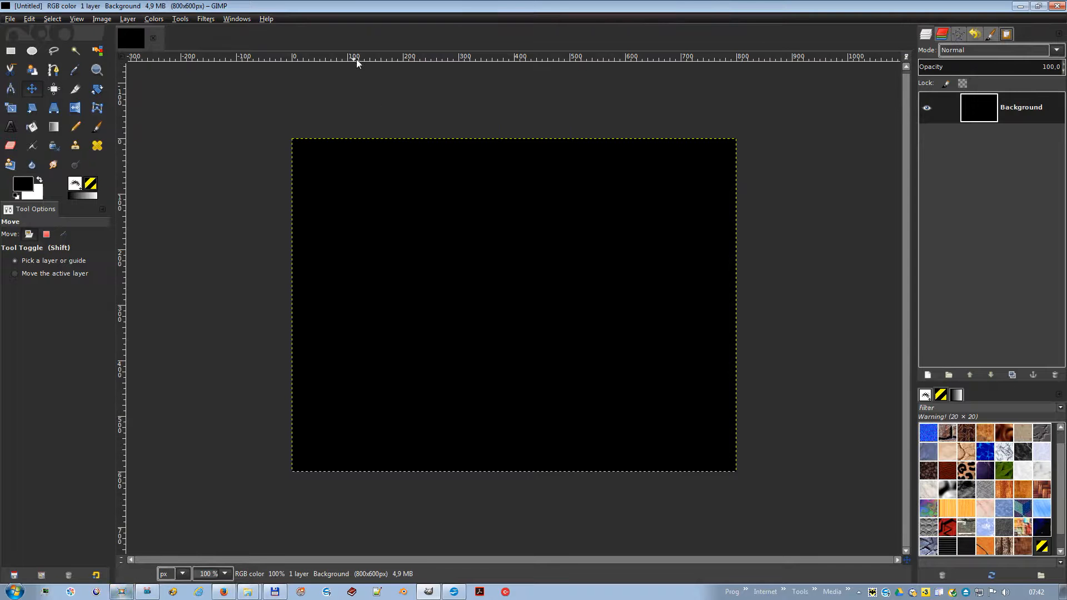
Place a horizontal and a vertical guide at about 100 px and draw several elliptical selections near them to test snapping.
drag(356, 57, 355, 193)
drag(121, 148, 348, 157)
click(32, 51)
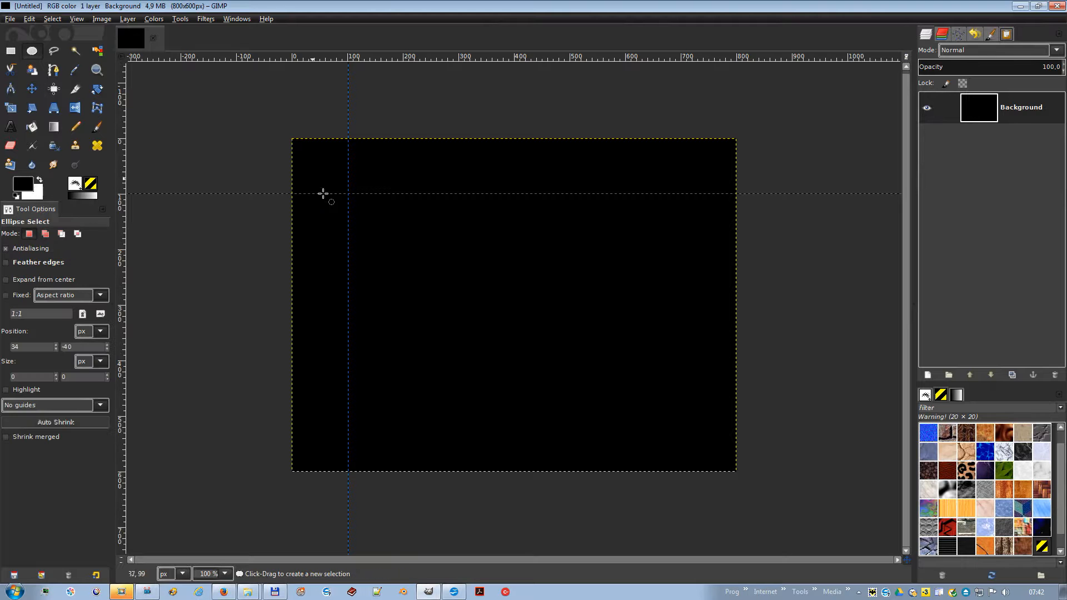
click(365, 195)
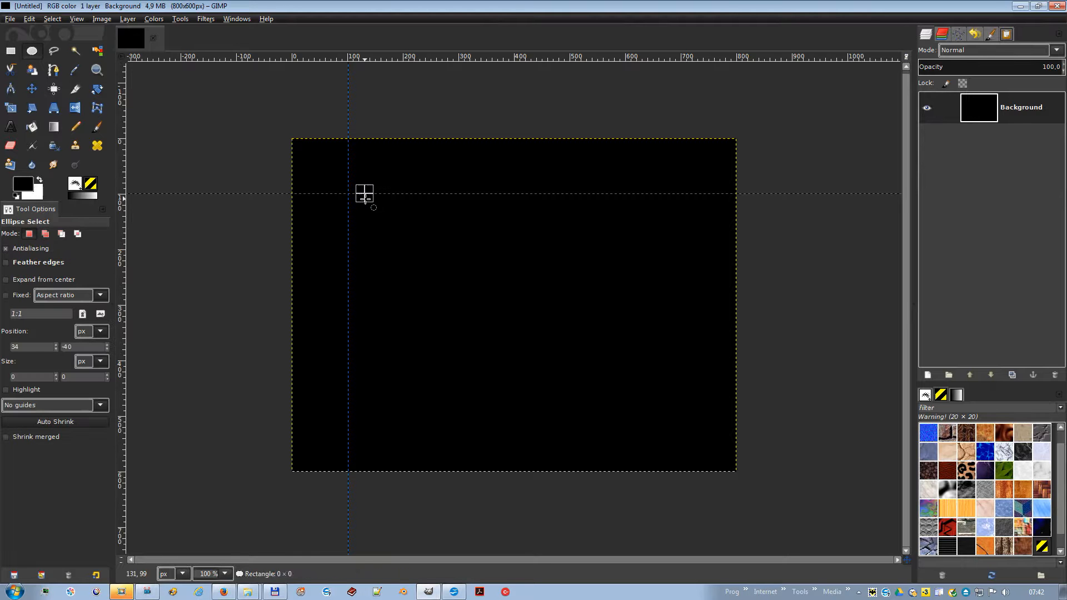
drag(365, 194, 416, 238)
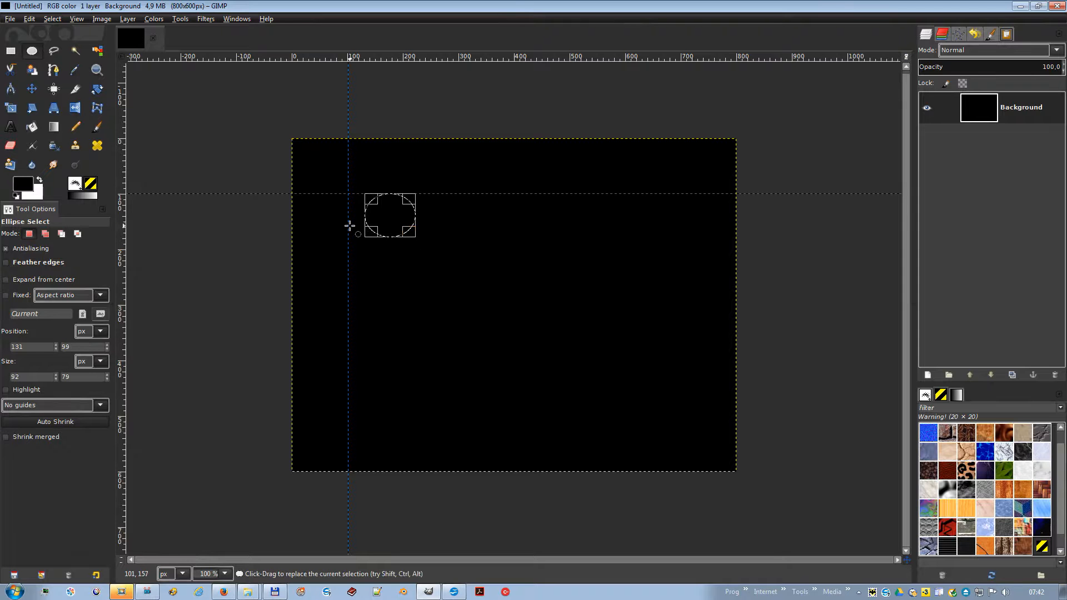
drag(353, 217, 409, 253)
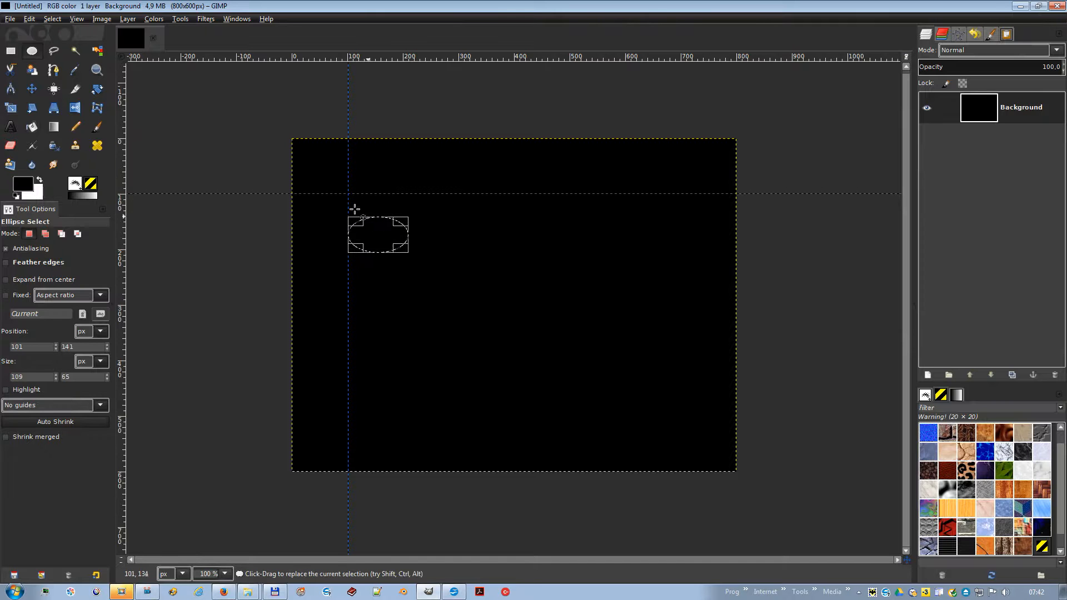
drag(351, 200, 427, 259)
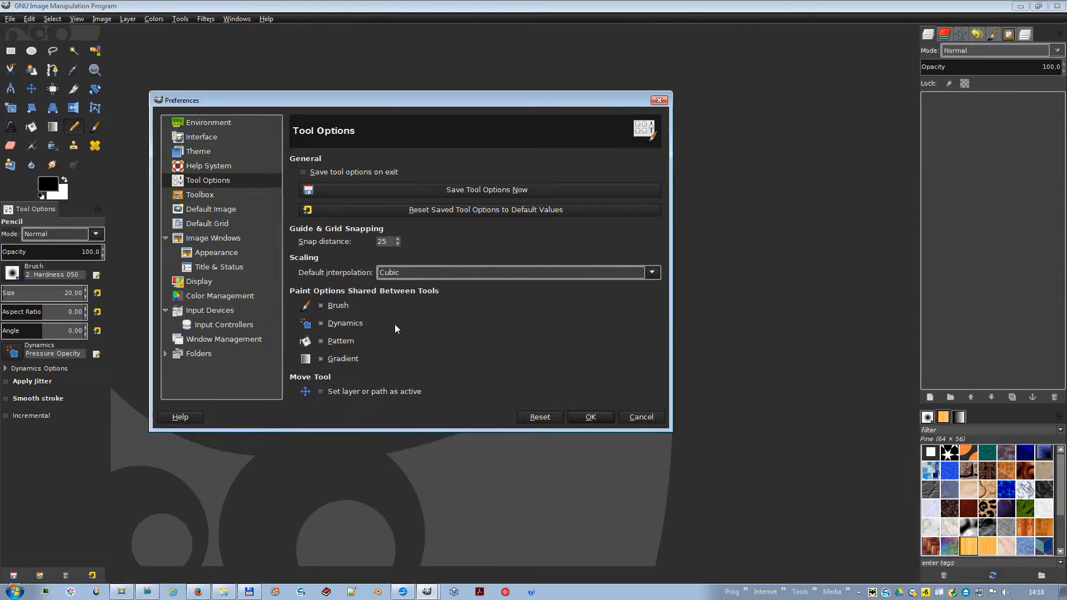
Turn off sharing the brush between paint tools and choose the 2. Hardness 100 brush for the Pencil.
click(321, 305)
click(72, 130)
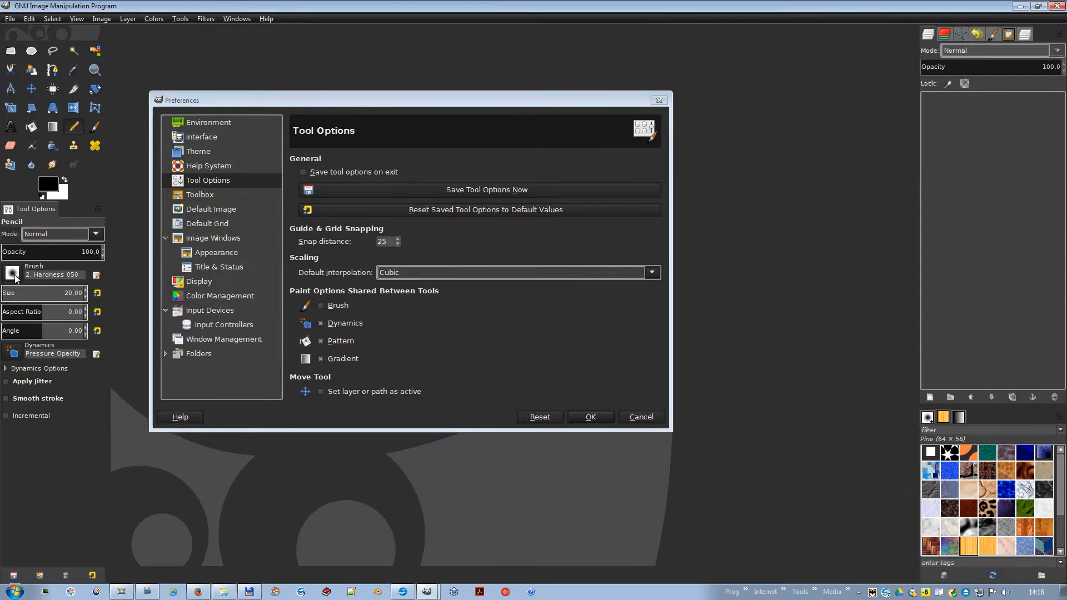
click(14, 274)
click(71, 305)
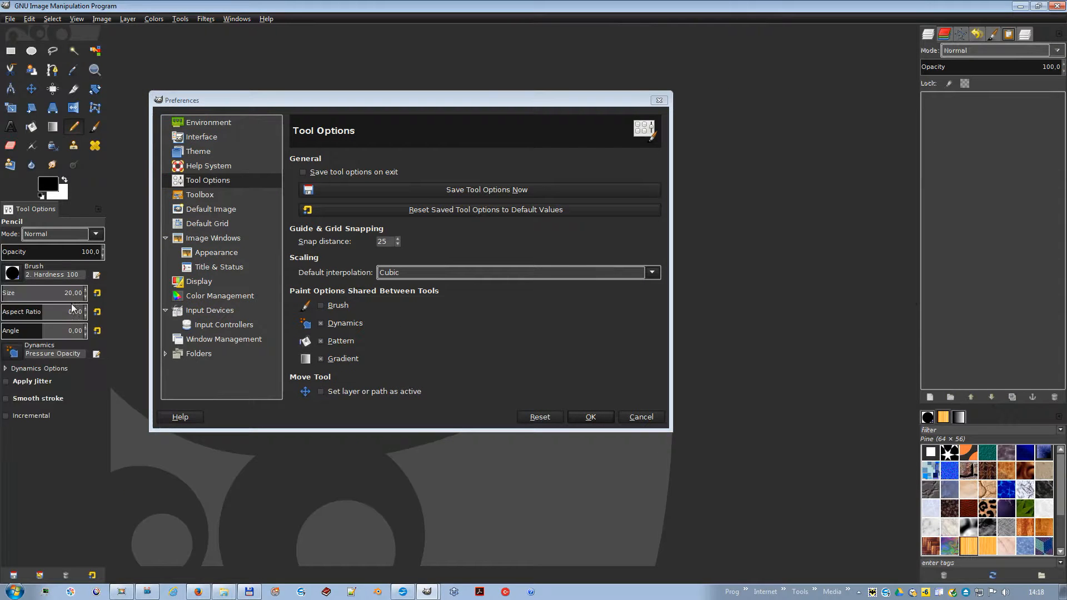
Choose the 2. Star brush for the Paintbrush and the Acrylic 01 brush for the Eraser.
click(94, 127)
click(12, 273)
key(Escape)
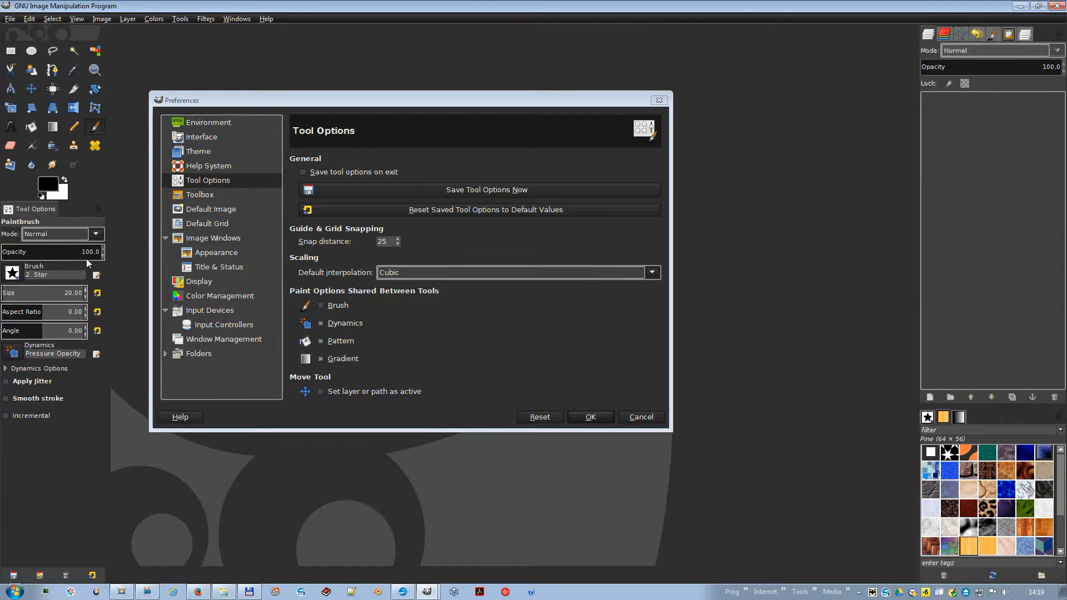
click(10, 146)
click(13, 277)
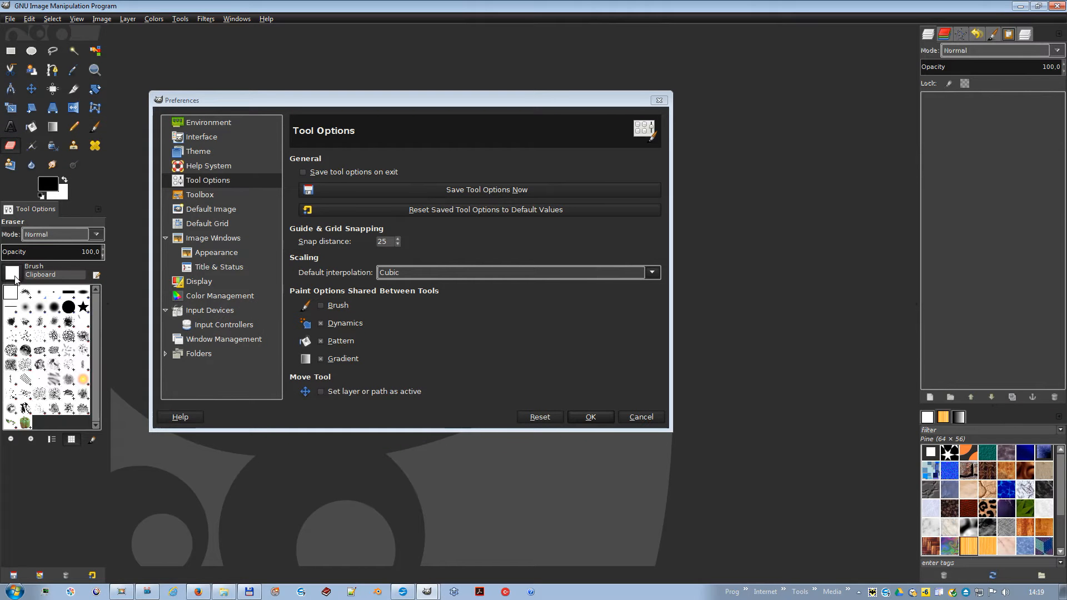
click(24, 337)
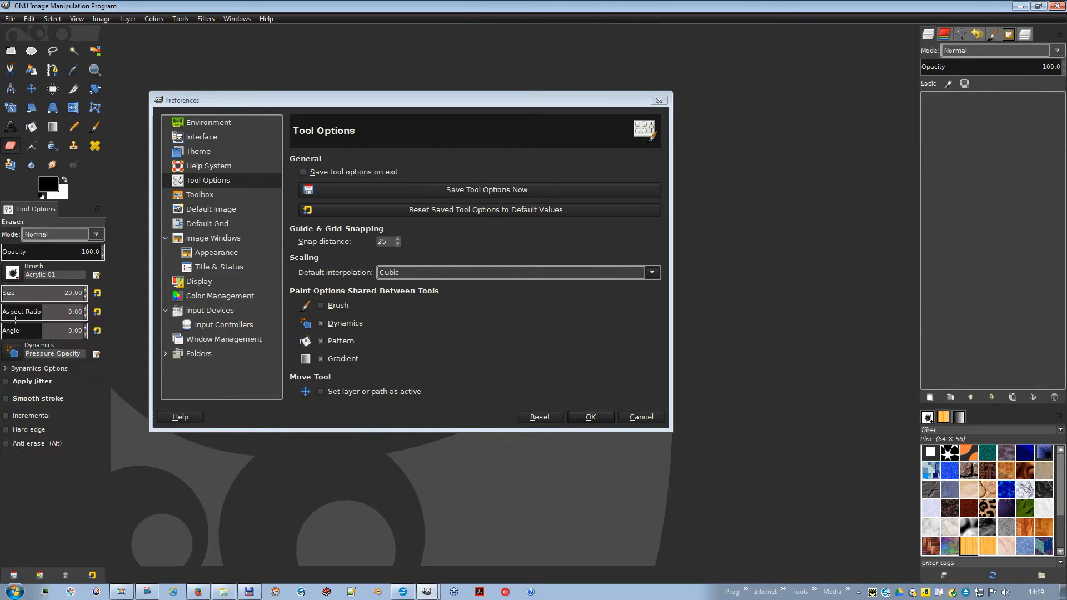
Turn brush sharing between paint tools back on and switch to the Paintbrush and Airbrush to compare their brushes.
click(332, 305)
click(95, 128)
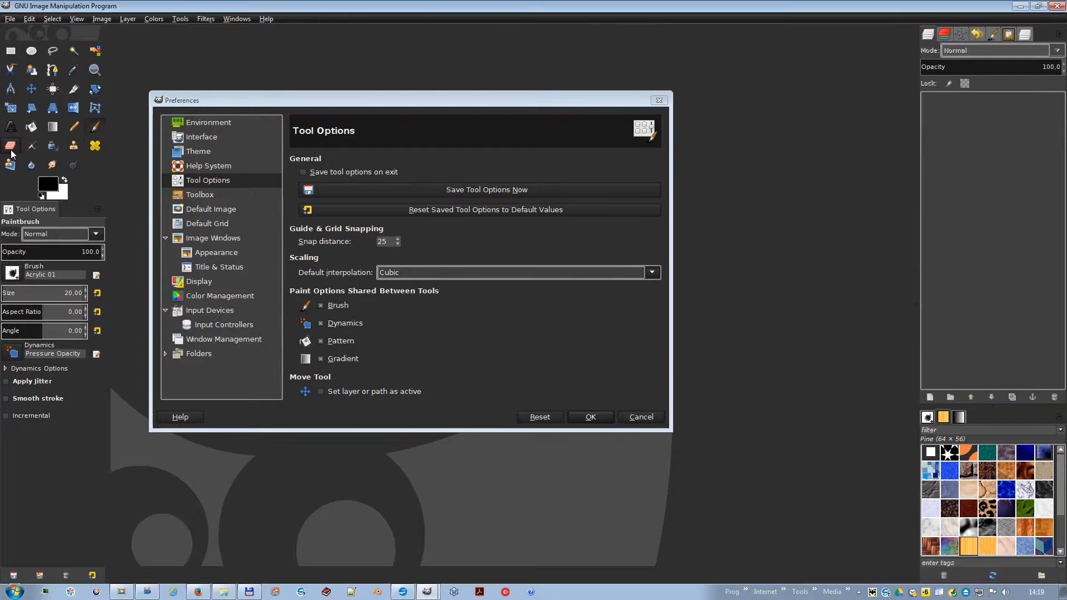
click(32, 148)
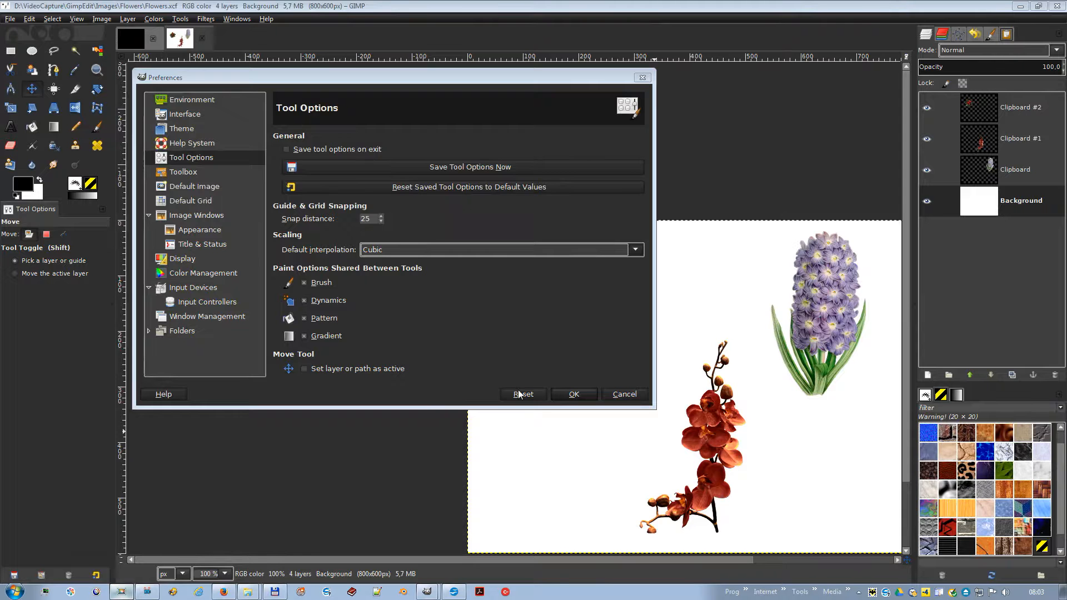
Apply the preferences with "Set layer or path as active" off and pick the orange orchid with the Move tool.
click(574, 394)
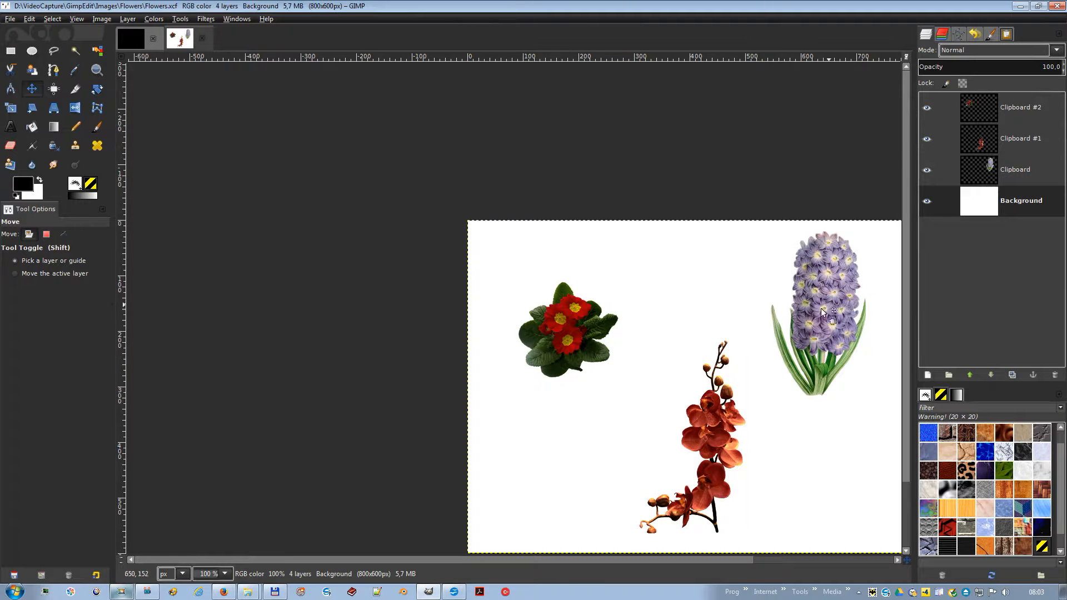
click(722, 421)
Enable "Set layer or path as active" for the Move tool in the preferences and pick the red flower with the tool.
key(ctrl+comma)
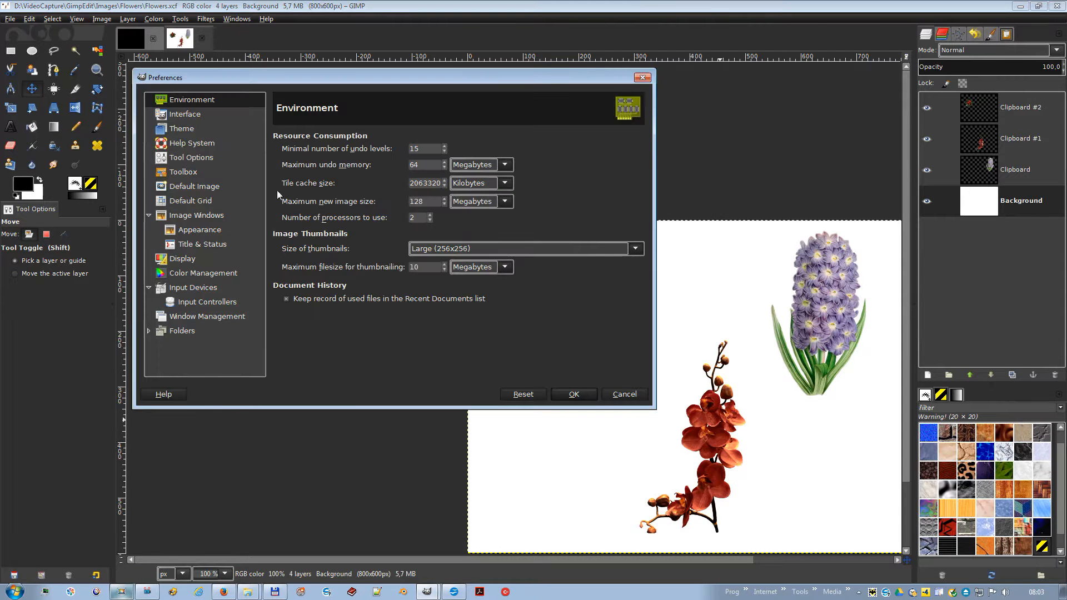
click(194, 158)
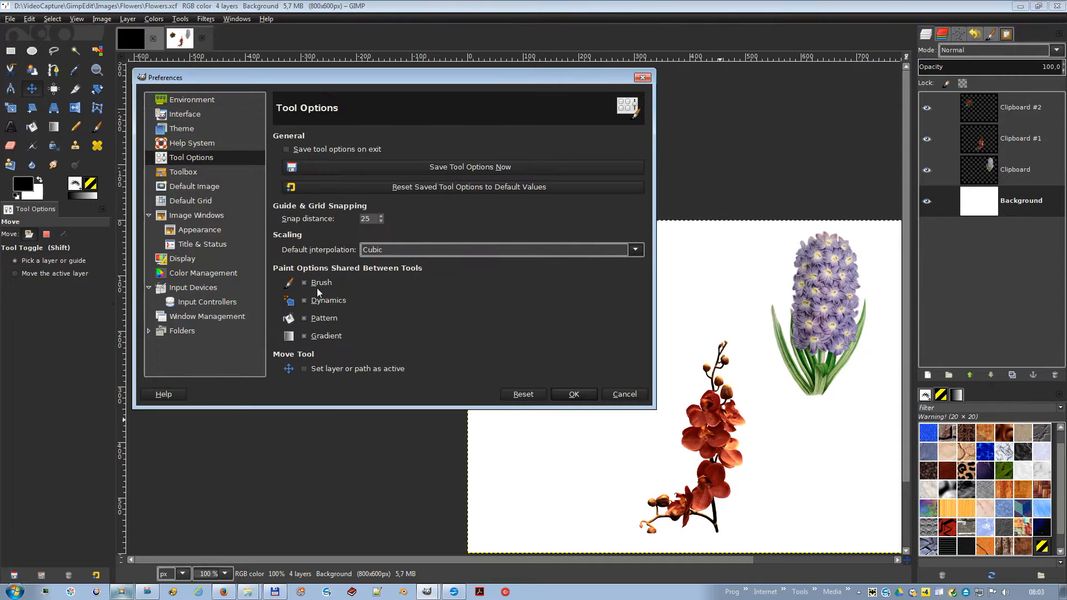
click(574, 395)
click(561, 328)
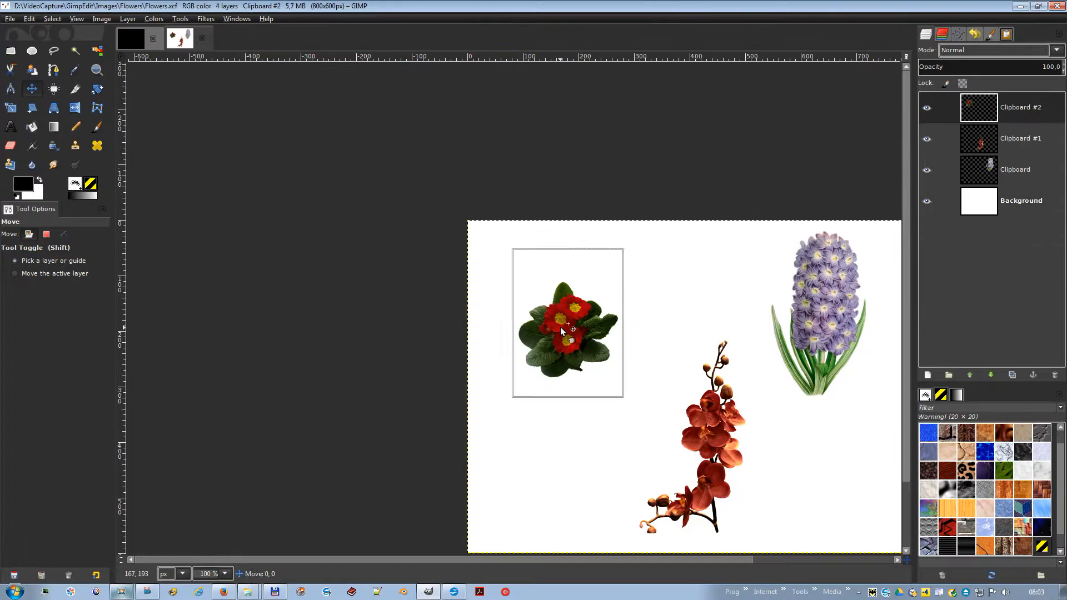
Pick the orange orchid and the purple hyacinth with the Move tool to make their layers active.
click(724, 425)
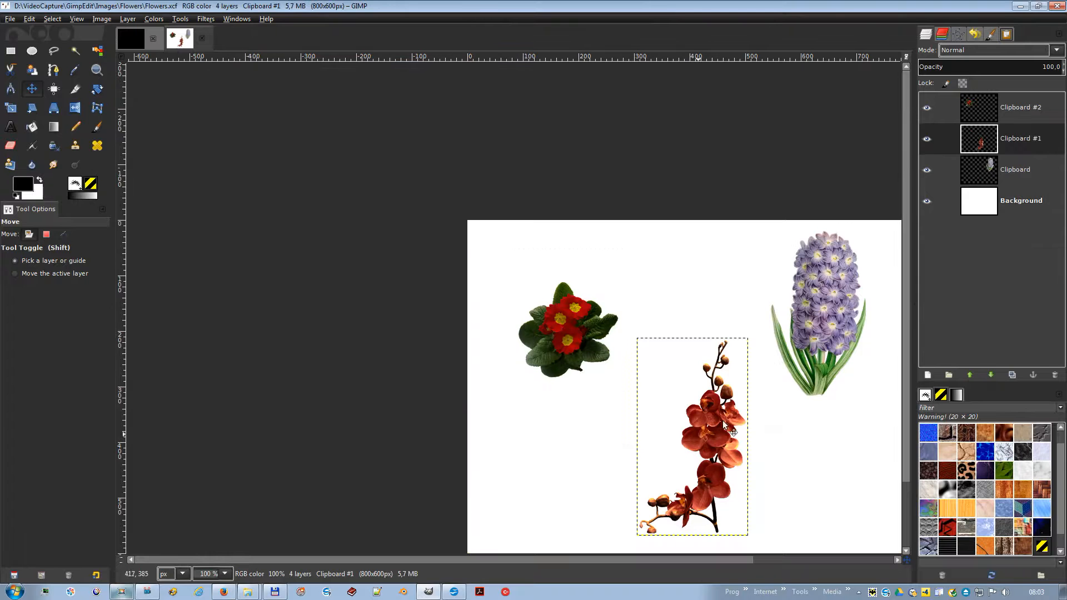
click(822, 313)
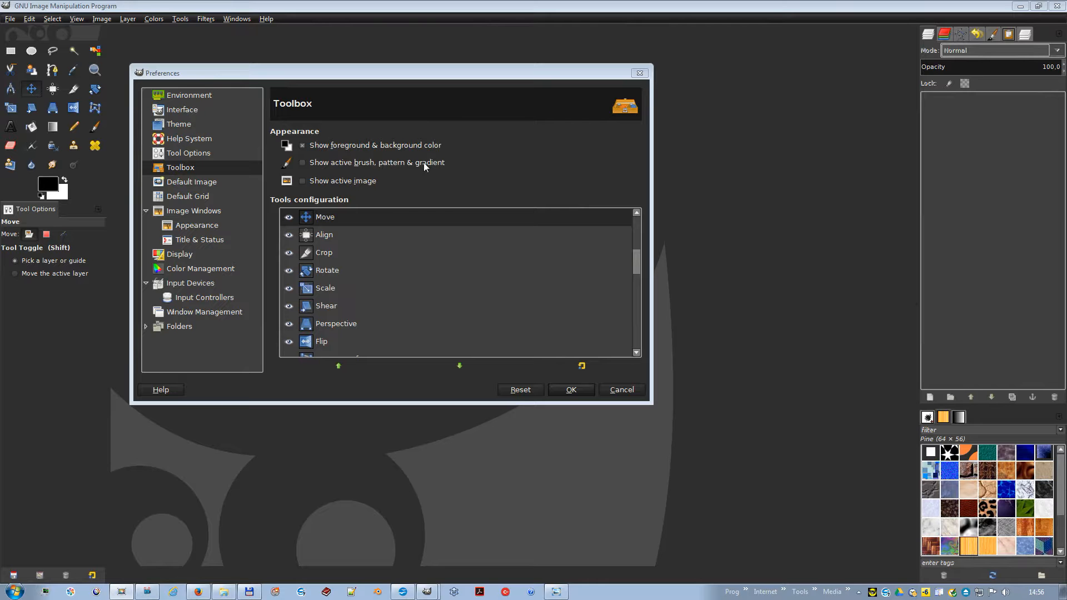
Show the active brush, pattern and gradient as well as the active image in the toolbox.
click(374, 164)
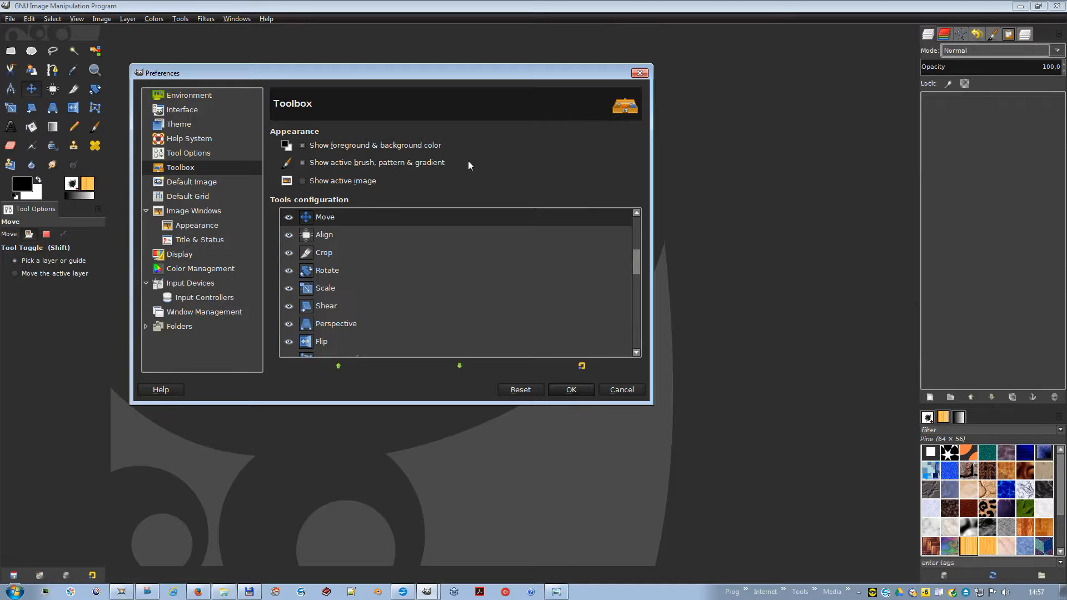
click(369, 181)
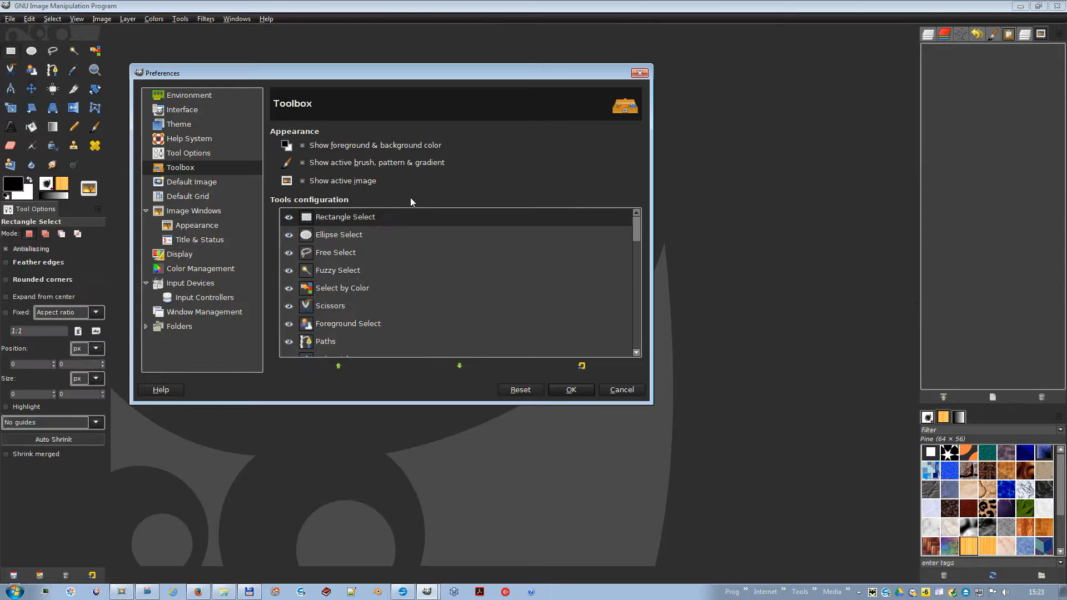
Hide the Rectangle Select, Ellipse Select, Free Select, Fuzzy Select and Select by Color tools from the toolbox.
click(288, 217)
click(288, 236)
click(291, 252)
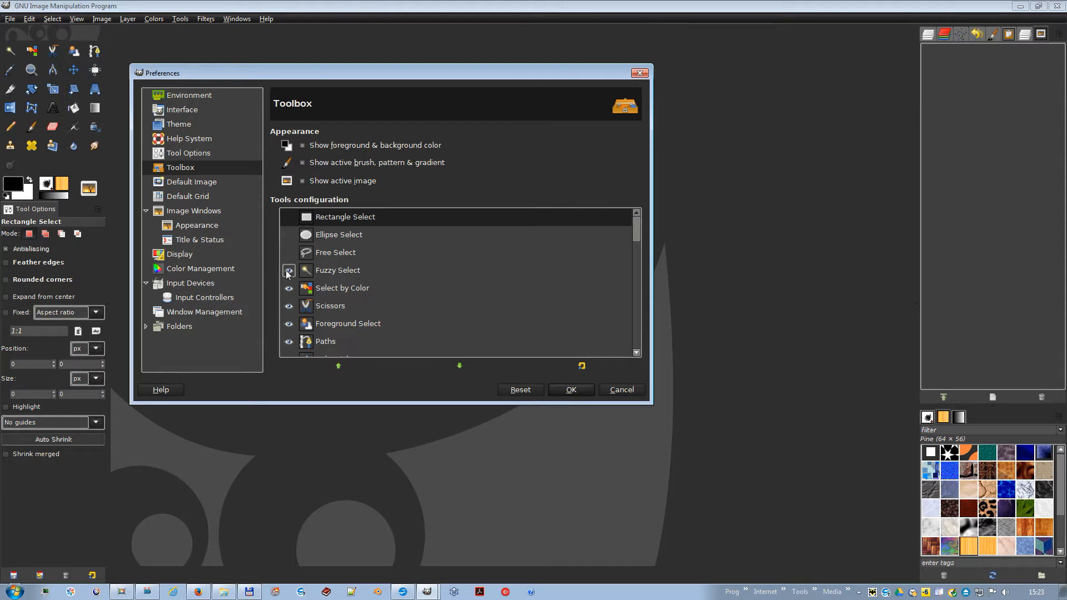
click(289, 270)
click(288, 288)
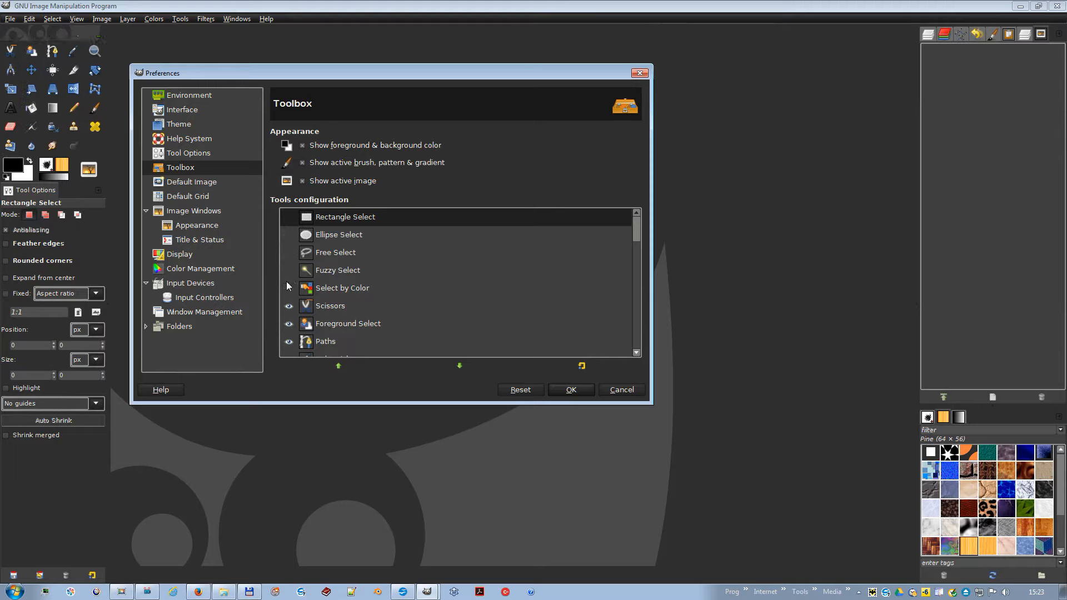
Make the Select by Color, Fuzzy Select, Free Select, Ellipse Select and Rectangle Select tools visible in the toolbox again.
click(286, 284)
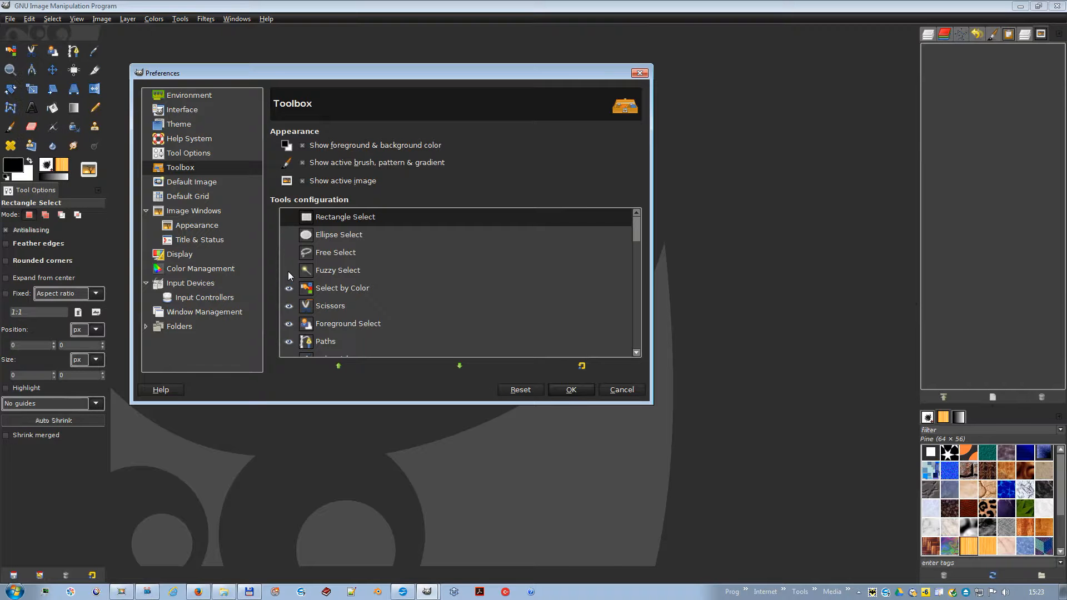
click(288, 271)
click(289, 253)
click(289, 235)
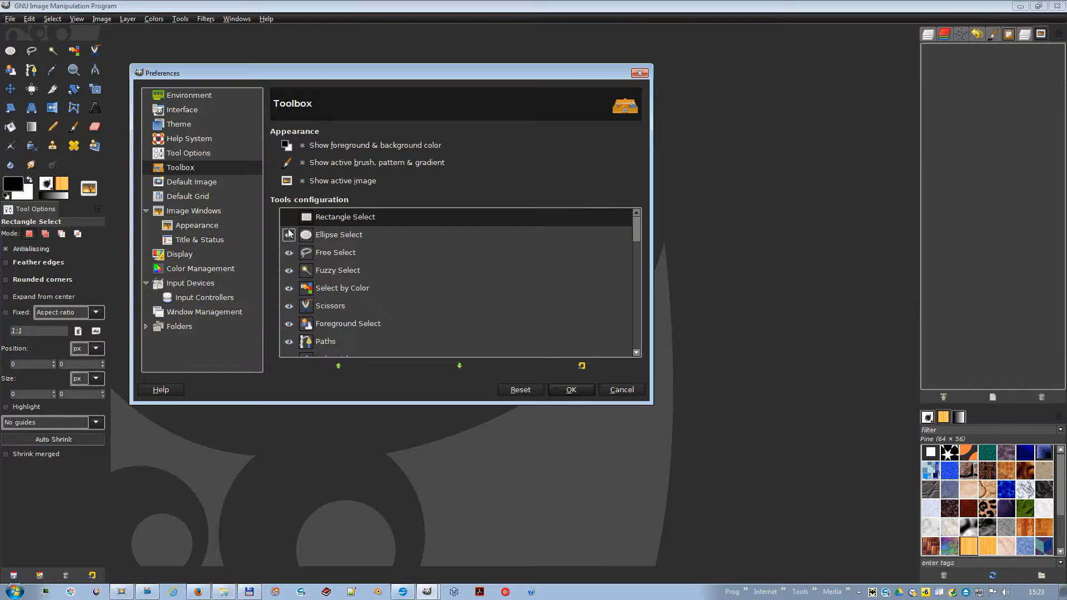
click(288, 218)
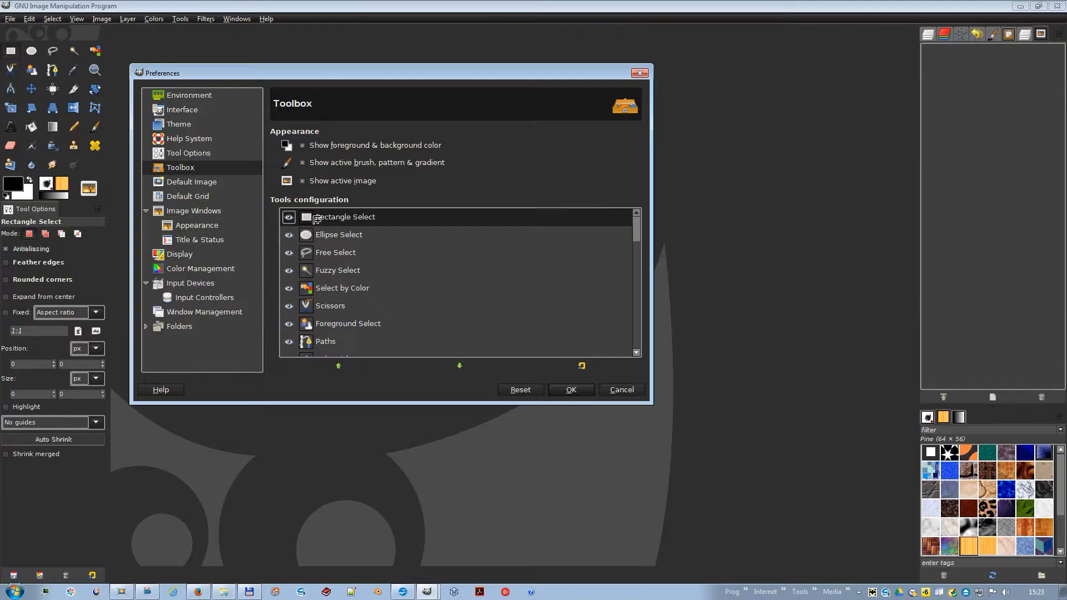
mouse_move(311, 220)
mouse_down()
mouse_move(308, 252)
mouse_move(307, 217)
mouse_up()
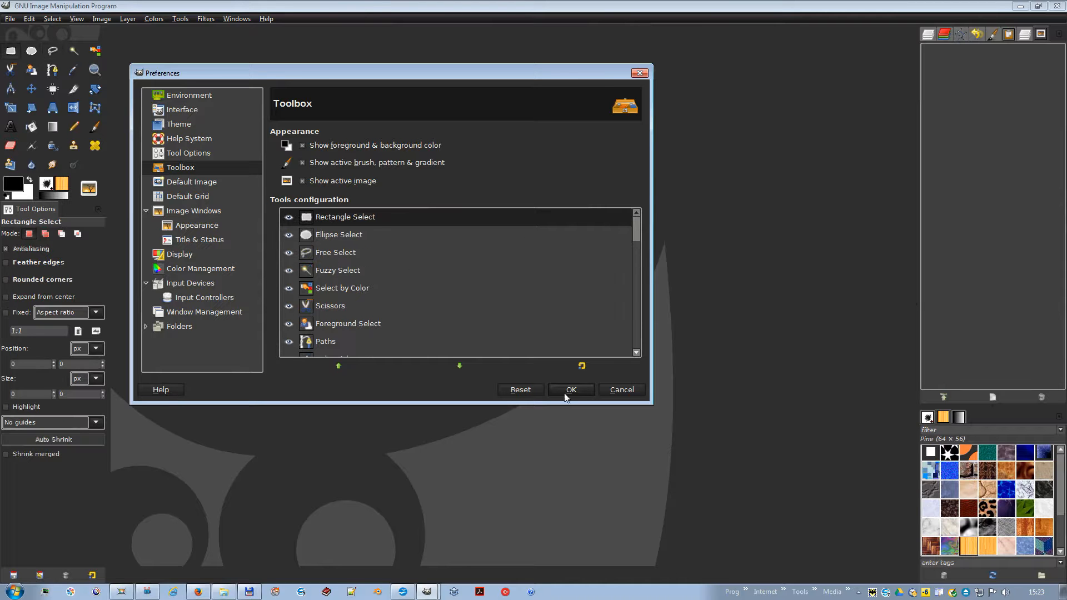
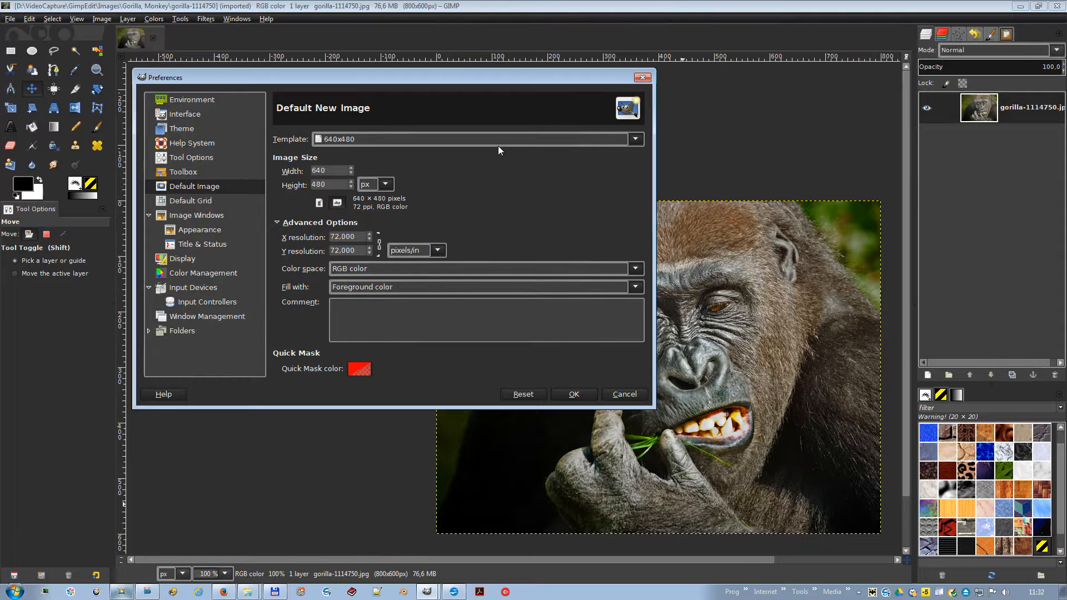
Set the default new image to the 800x600 template with a White fill.
click(496, 141)
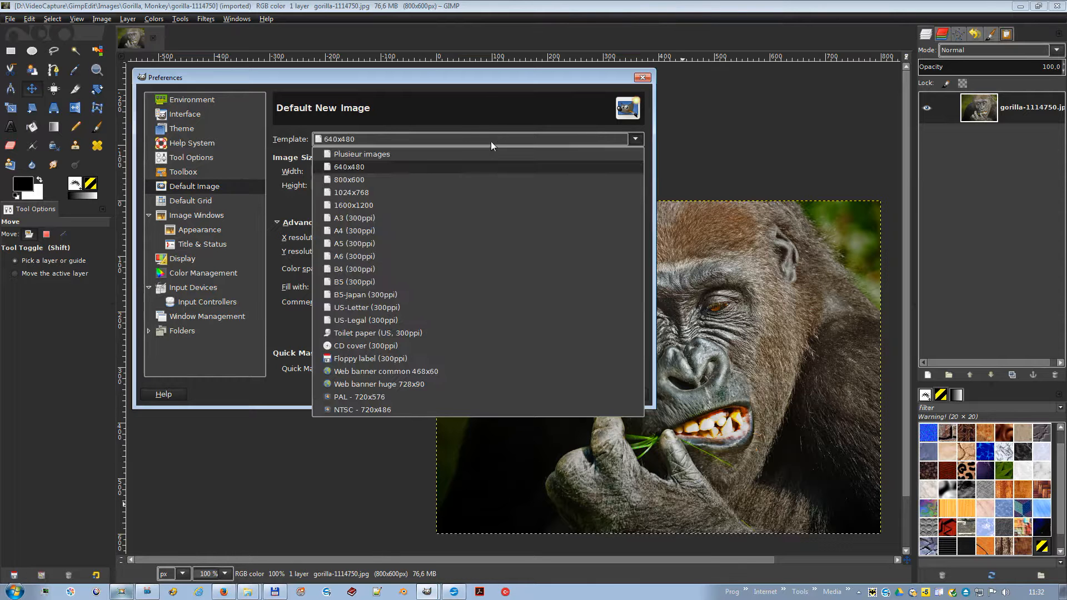
click(358, 183)
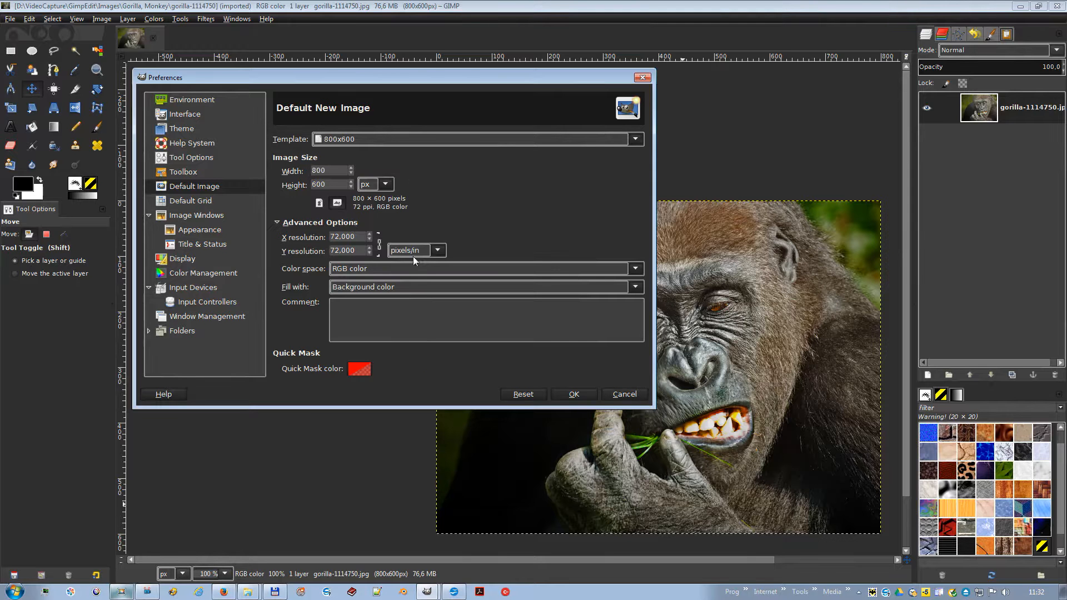
click(419, 289)
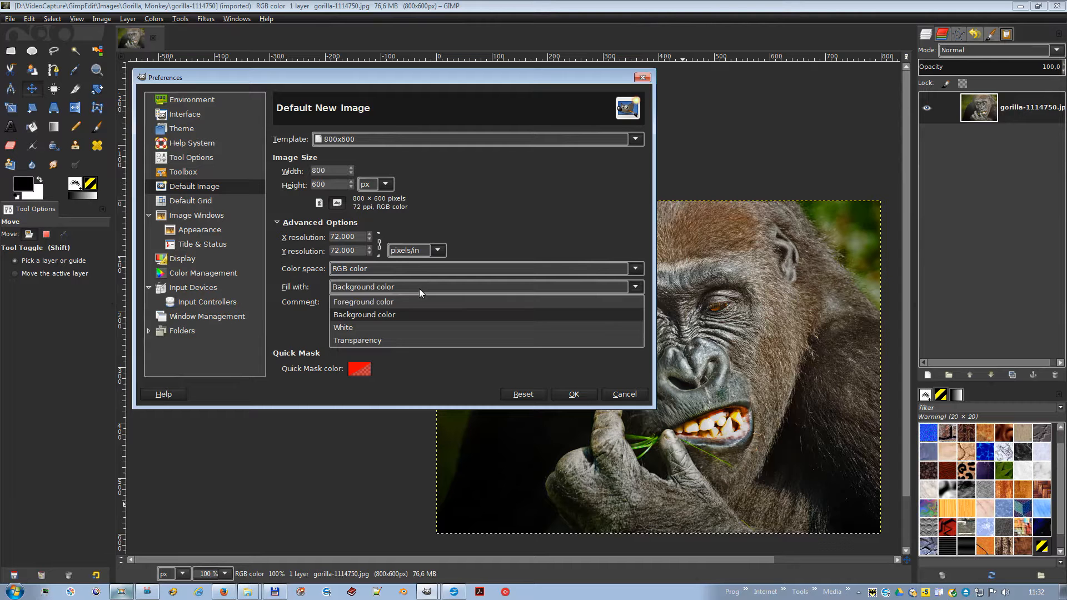
click(371, 329)
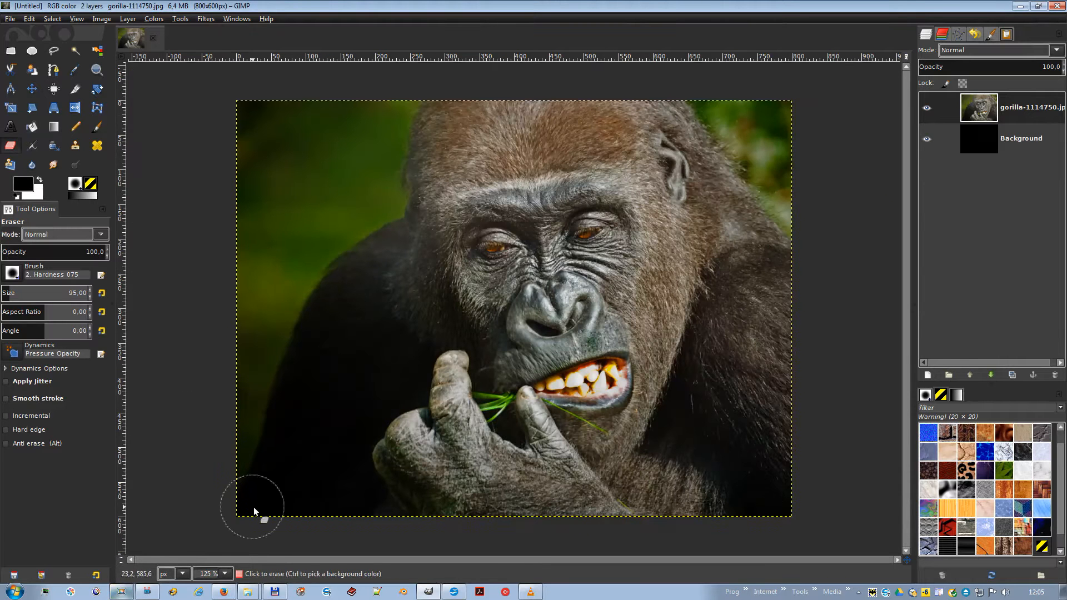
Turn on Quick Mask and erase the red mask over the whole gorilla, leaving only the background covered.
click(123, 558)
mouse_move(240, 517)
mouse_down()
mouse_move(270, 491)
mouse_move(288, 437)
mouse_move(275, 449)
mouse_move(307, 427)
mouse_move(290, 422)
mouse_move(299, 389)
mouse_move(345, 298)
mouse_move(389, 258)
mouse_move(445, 233)
mouse_move(430, 212)
mouse_move(455, 115)
mouse_up()
drag(431, 239, 418, 237)
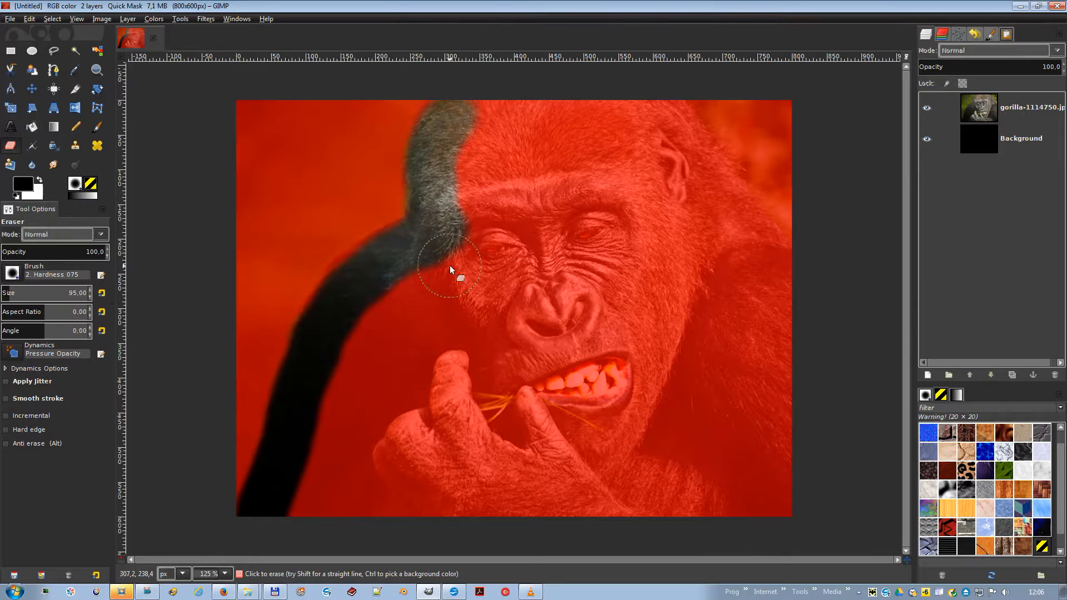
drag(666, 119, 694, 150)
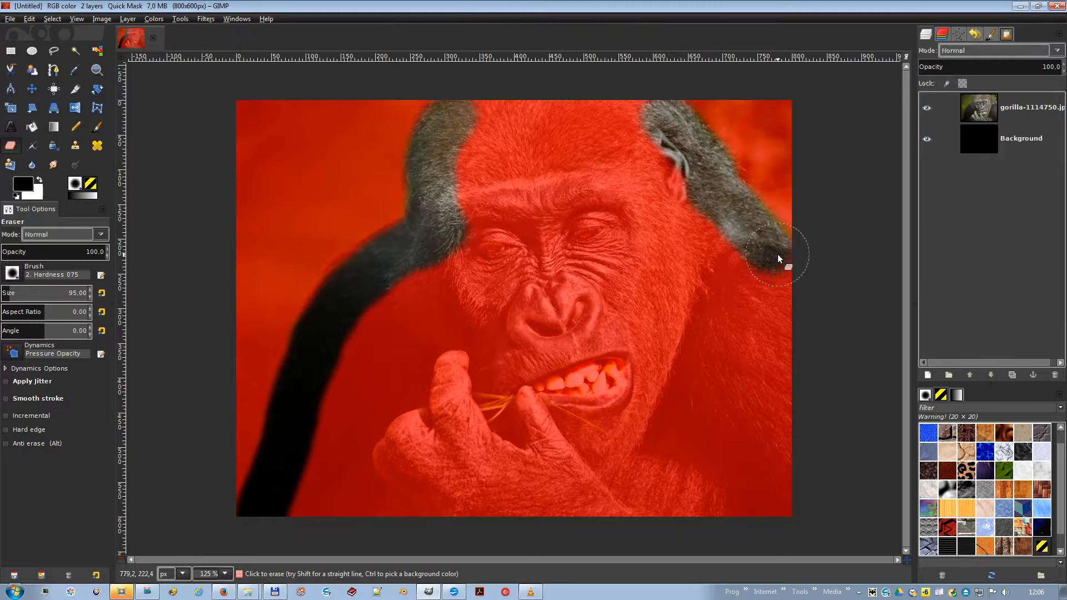
mouse_move(584, 109)
mouse_down()
mouse_move(458, 162)
mouse_move(643, 170)
mouse_move(637, 147)
mouse_move(716, 271)
mouse_move(758, 283)
mouse_move(775, 274)
mouse_move(797, 395)
mouse_move(766, 505)
mouse_move(357, 500)
mouse_move(313, 489)
mouse_move(324, 417)
mouse_move(398, 306)
mouse_move(477, 222)
mouse_move(542, 184)
mouse_move(611, 212)
mouse_move(739, 354)
mouse_move(743, 301)
mouse_move(783, 293)
mouse_move(784, 254)
mouse_move(770, 349)
mouse_move(728, 474)
mouse_move(689, 452)
mouse_move(706, 497)
mouse_up()
mouse_move(562, 216)
mouse_down()
mouse_move(658, 329)
mouse_move(653, 281)
mouse_move(680, 370)
mouse_move(657, 475)
mouse_move(363, 471)
mouse_move(367, 406)
mouse_move(509, 300)
mouse_move(579, 291)
mouse_move(500, 286)
mouse_move(577, 345)
mouse_move(643, 367)
mouse_move(632, 410)
mouse_move(583, 379)
mouse_move(558, 444)
mouse_move(406, 434)
mouse_move(420, 380)
mouse_move(536, 386)
mouse_move(452, 399)
mouse_move(529, 364)
mouse_up()
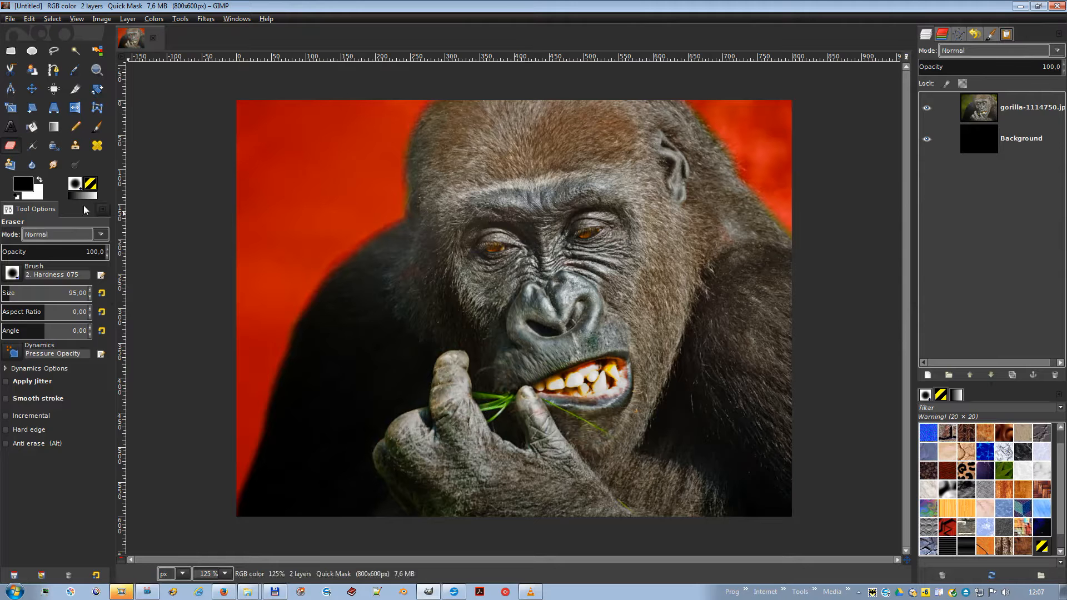
Select the unmasked gorilla area with Fuzzy Select and turn Quick Mask off.
key(u)
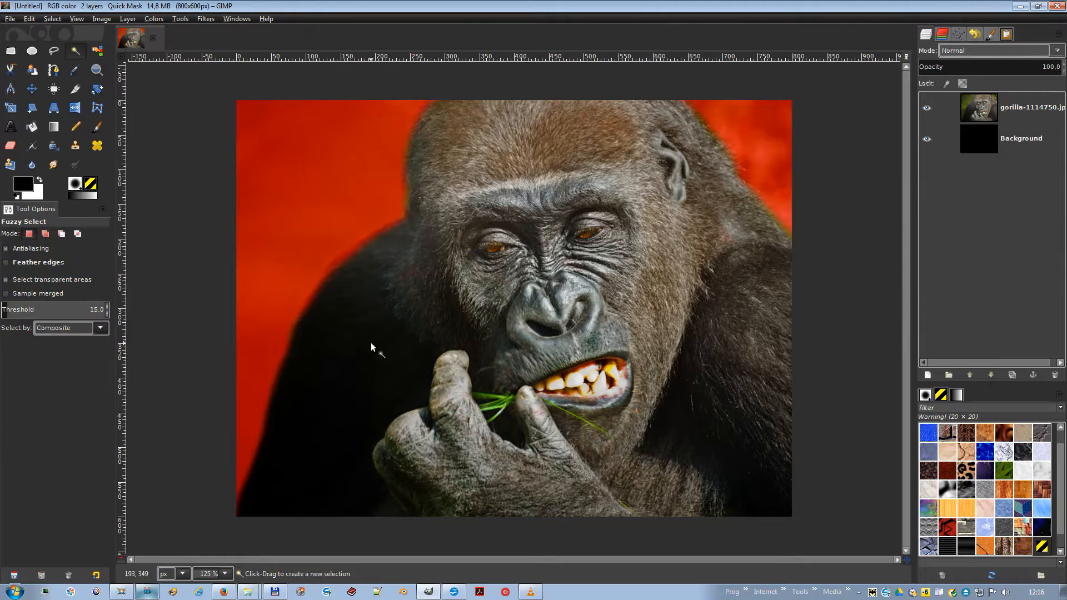
click(353, 326)
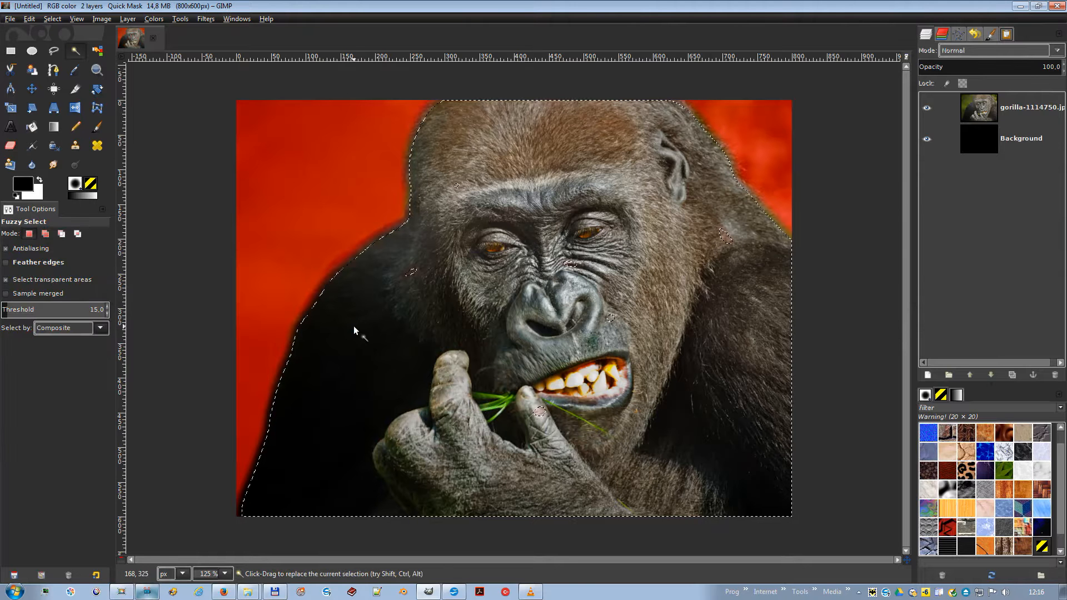
click(124, 557)
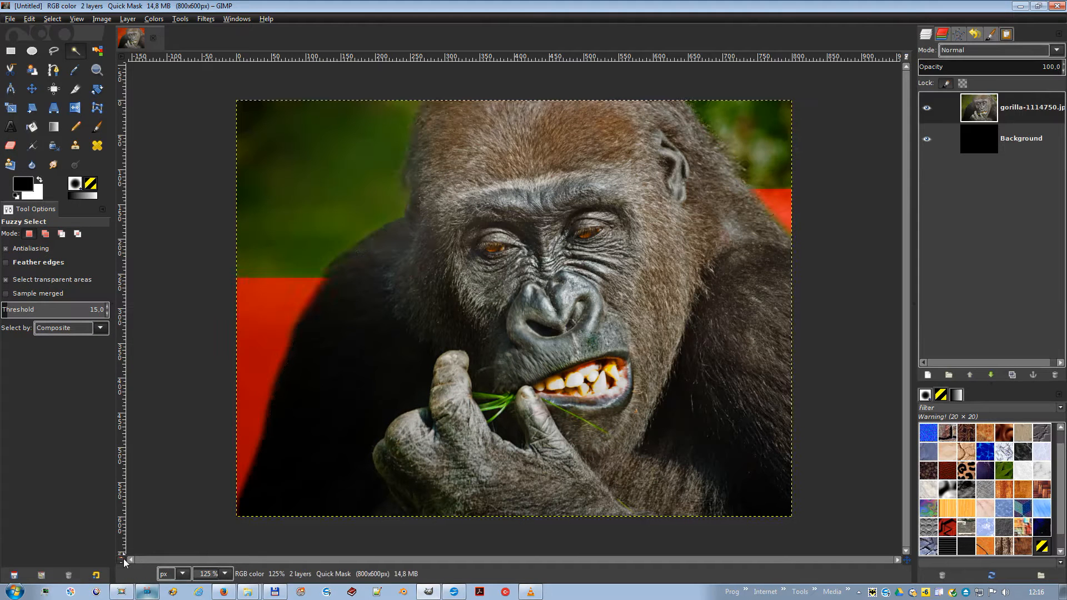
Copy the selected gorilla and paste it as a new image.
right_click(383, 343)
mouse_move(410, 373)
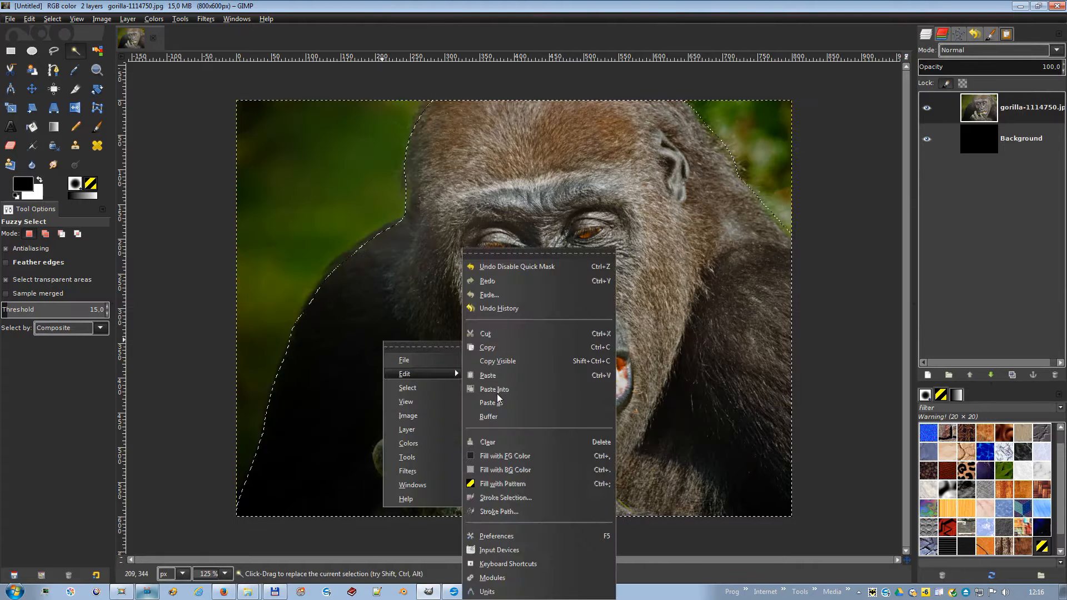
click(500, 344)
right_click(365, 212)
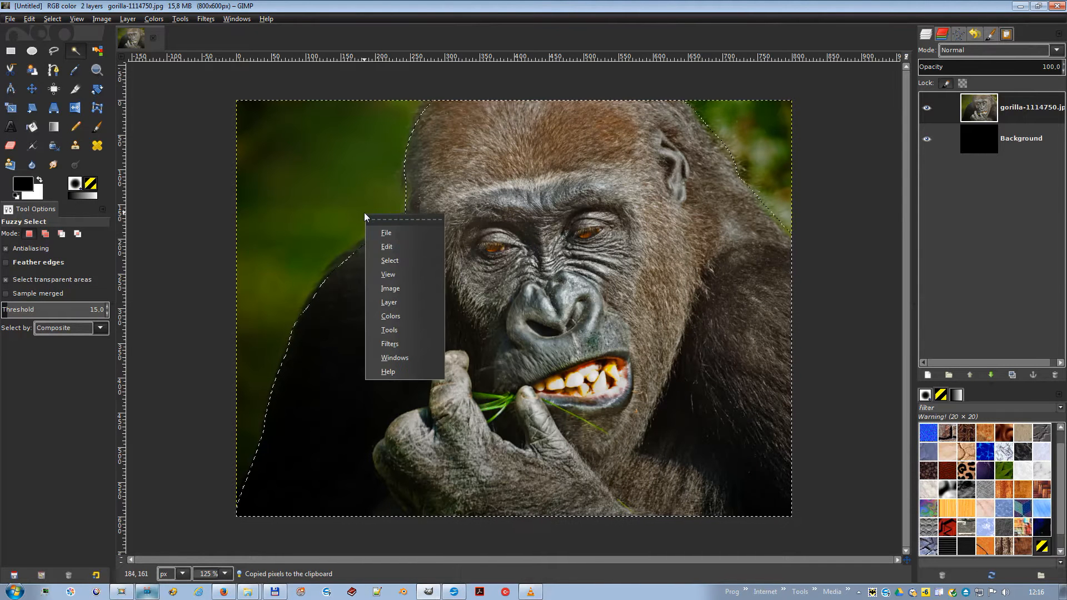
mouse_move(392, 247)
mouse_move(503, 393)
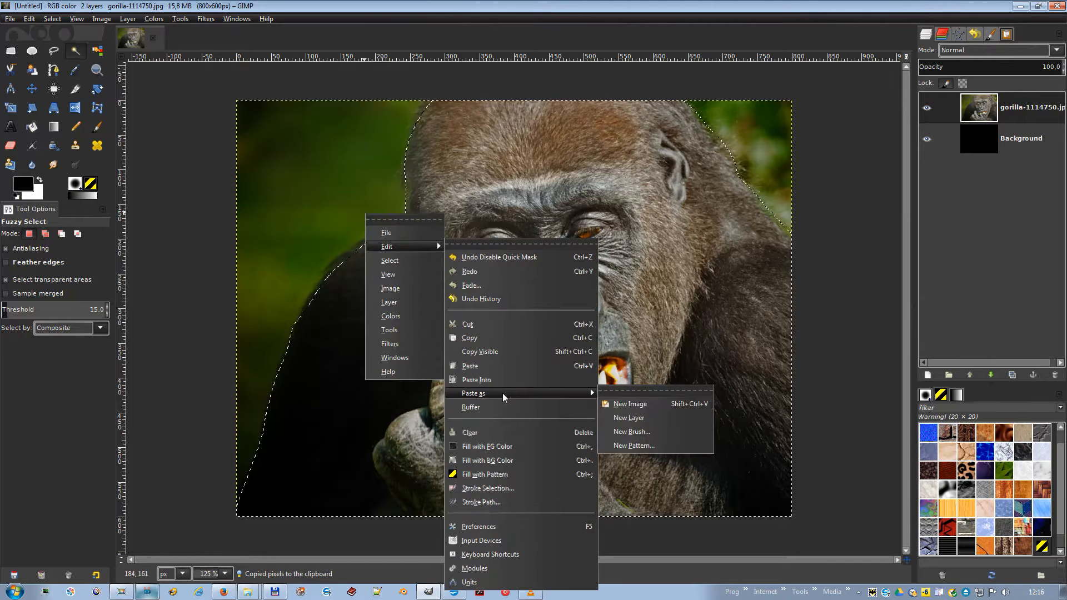
click(616, 402)
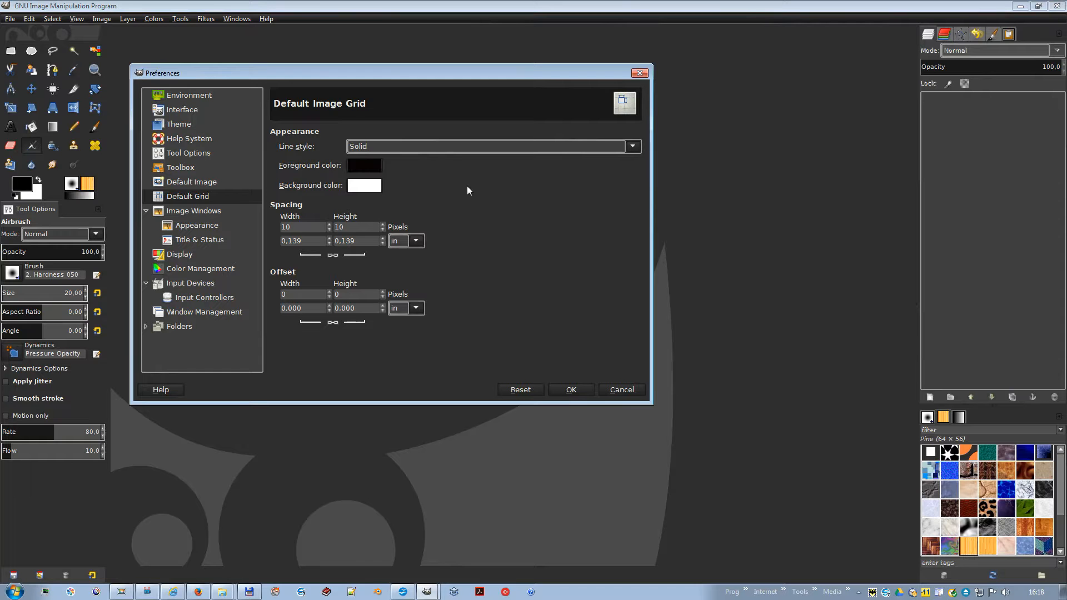
Set the default grid to Intersections (crosshairs) with the red foreground color f10e0e and apply the preferences.
click(445, 147)
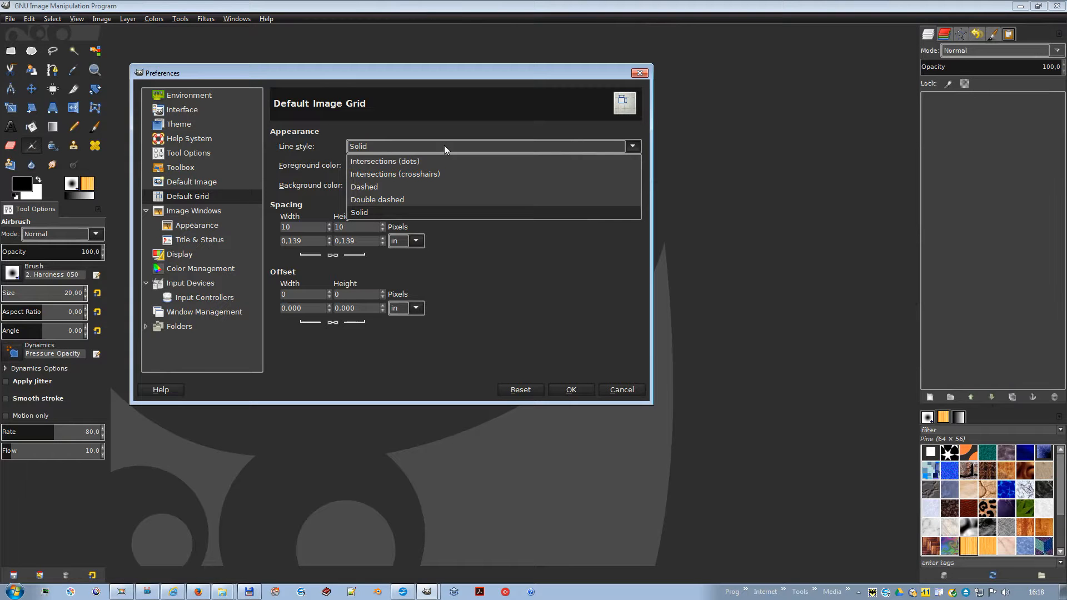
click(444, 174)
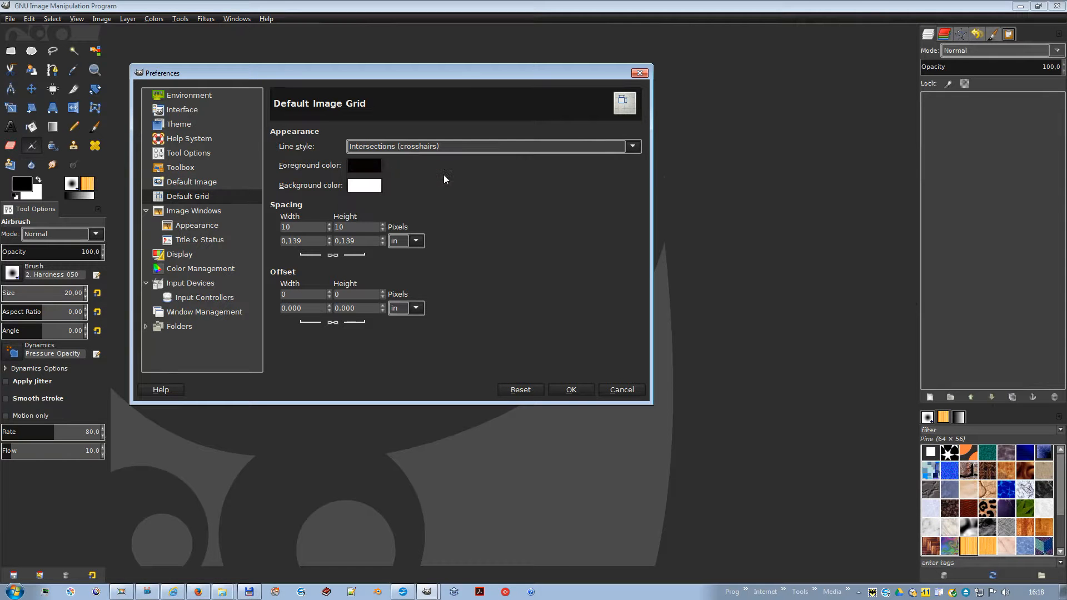
click(375, 166)
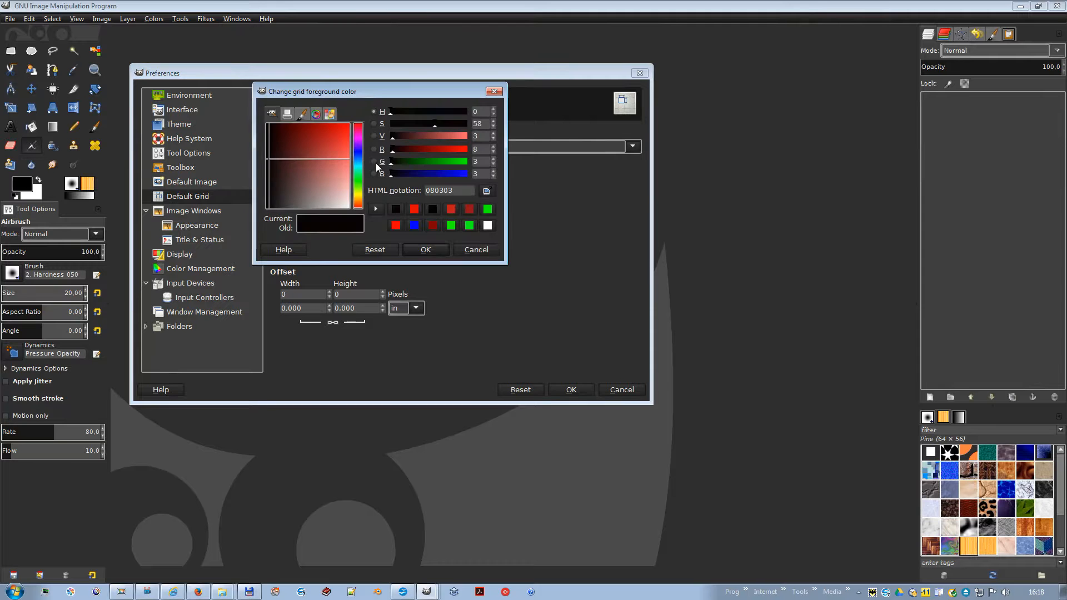
click(345, 129)
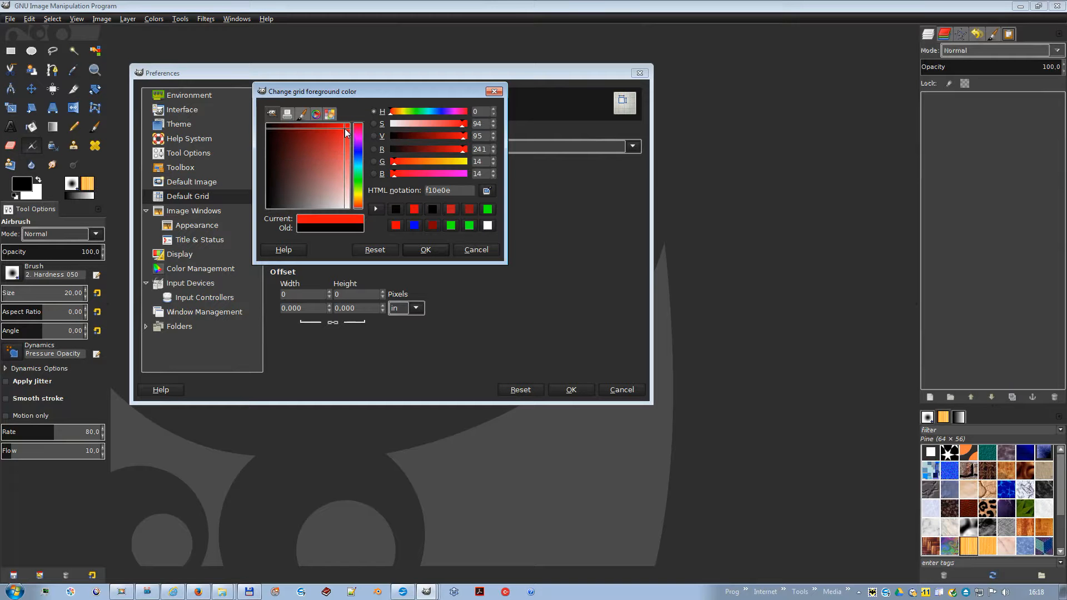
click(426, 250)
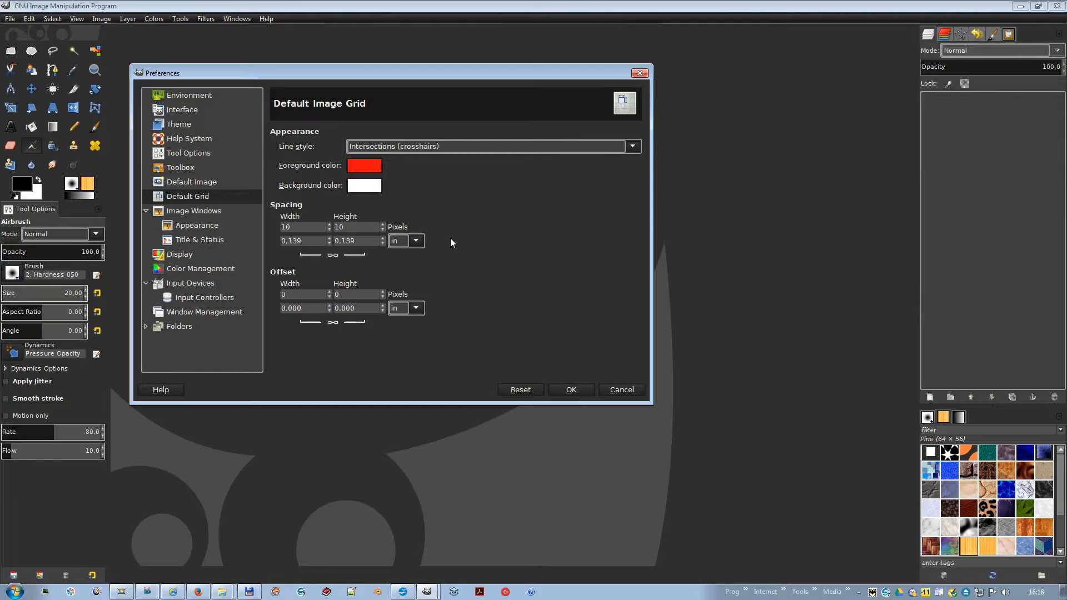
click(571, 391)
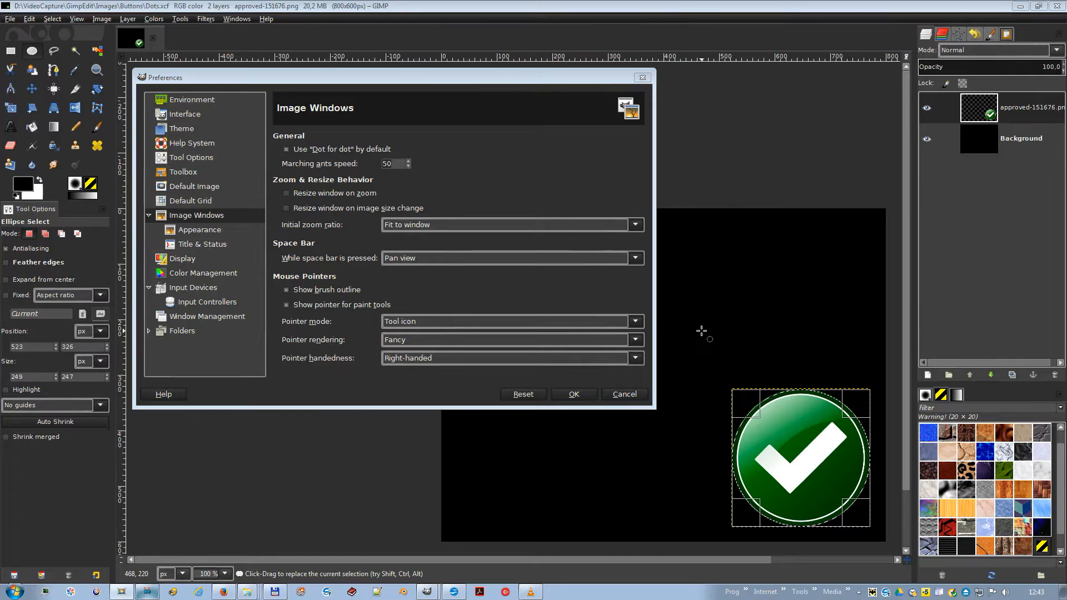
Set the marching ants speed for image windows to 200.
double_click(402, 169)
text(200)
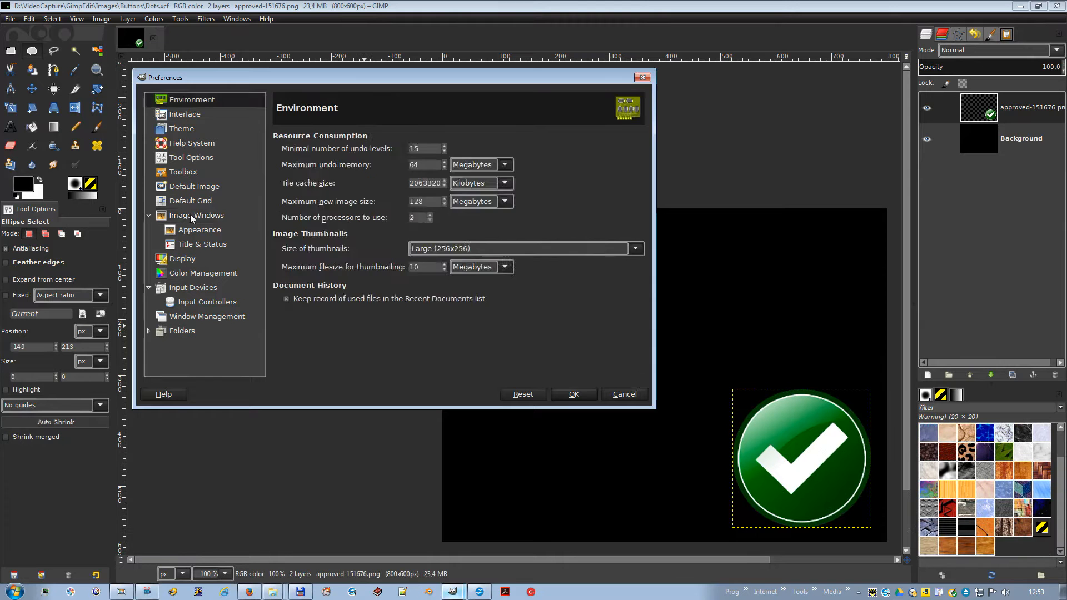
Enable "Resize window on zoom" for image windows, apply it and zoom the checkmark image to 150%.
click(191, 215)
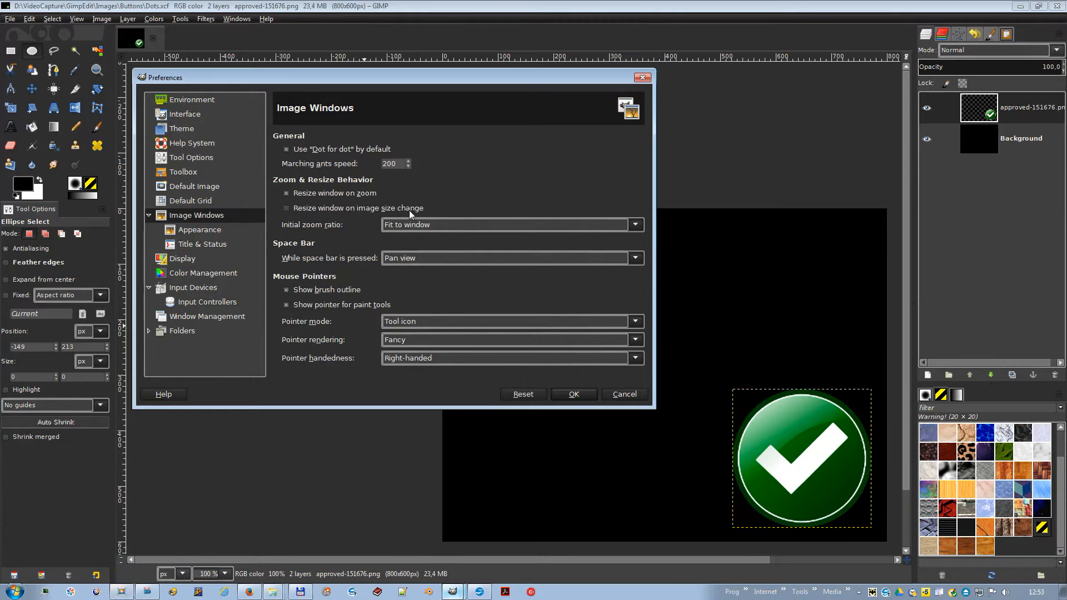
click(332, 195)
click(576, 394)
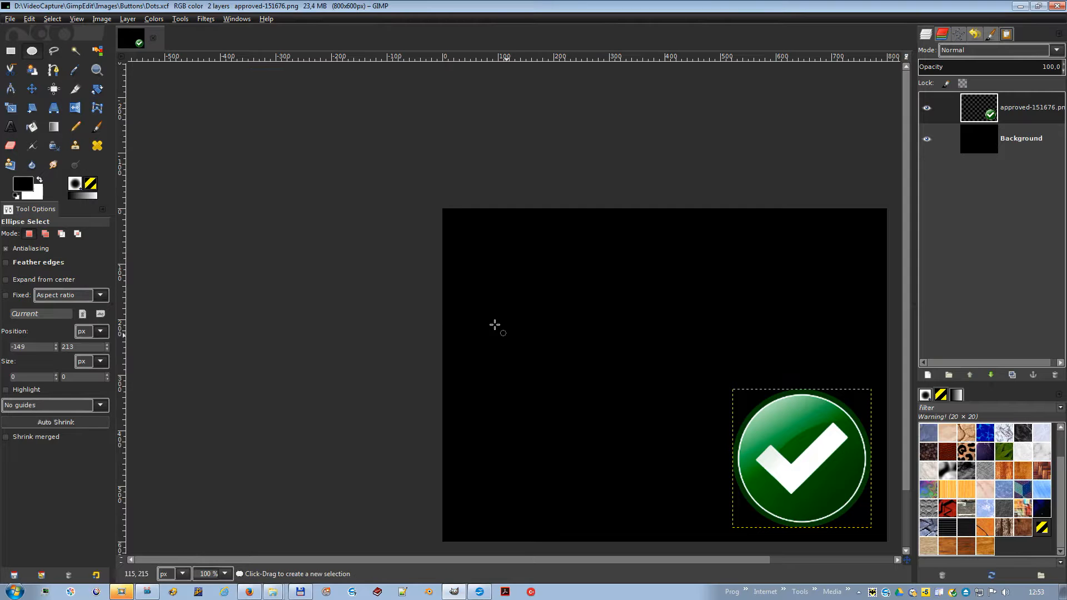
key(ctrl)
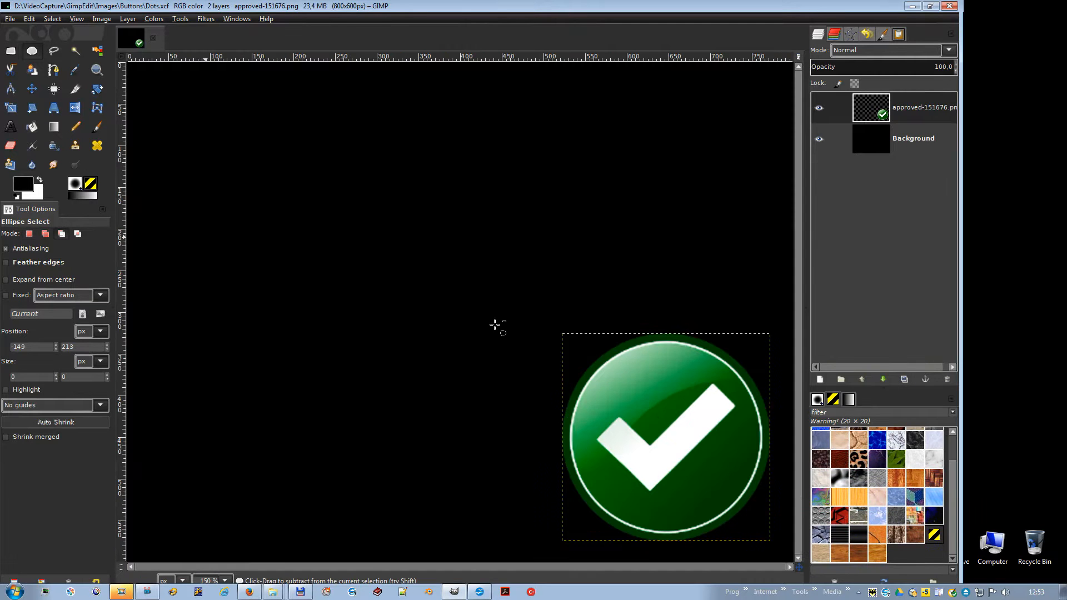
Zoom the checkmark image out and back in repeatedly to compare how the image window responds to zooming.
scroll(494, 324, down, 1)
scroll(493, 324, down, 1)
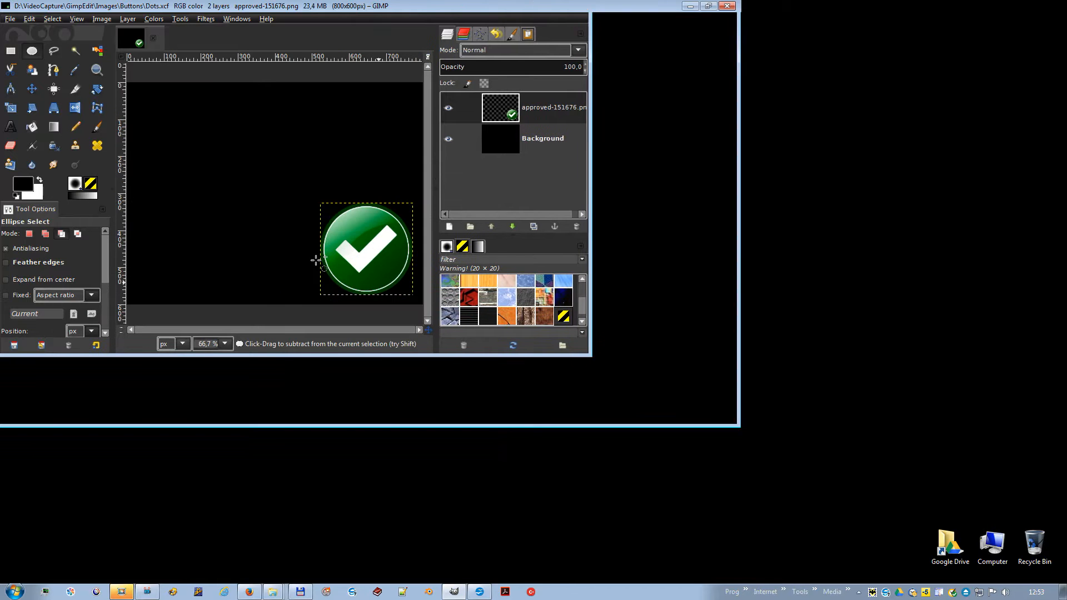
scroll(316, 260, up, 1)
scroll(316, 260, up, 1)
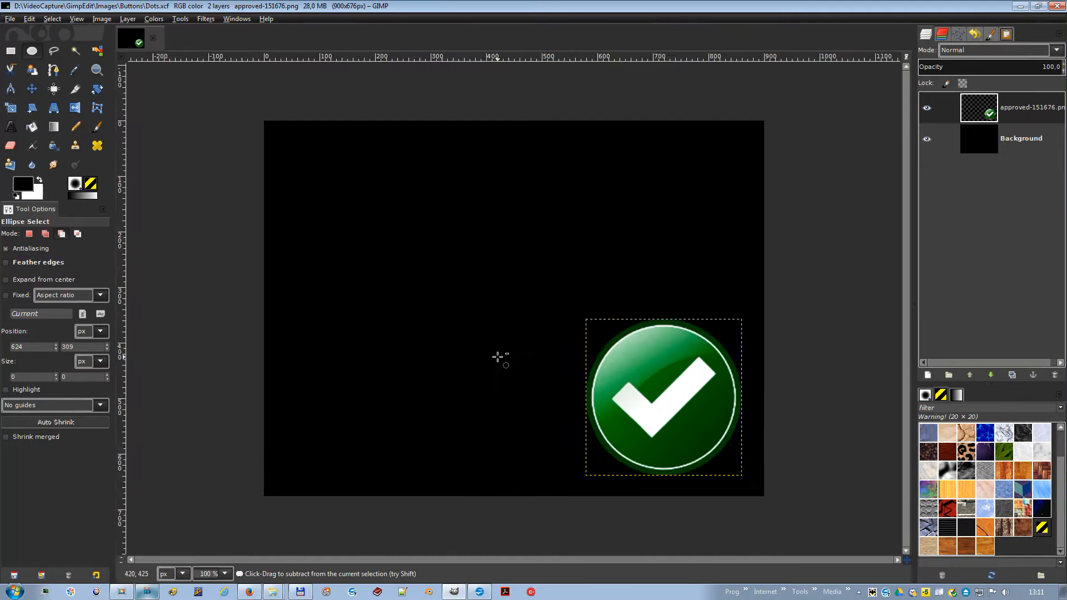
scroll(499, 357, down, 2)
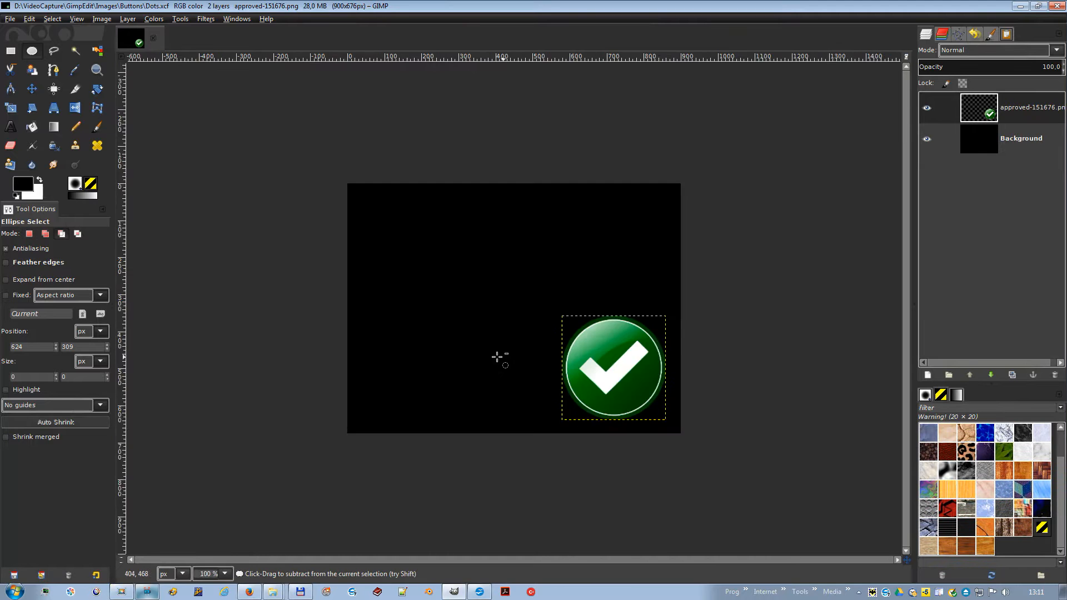
scroll(499, 357, down, 1)
scroll(495, 356, up, 2)
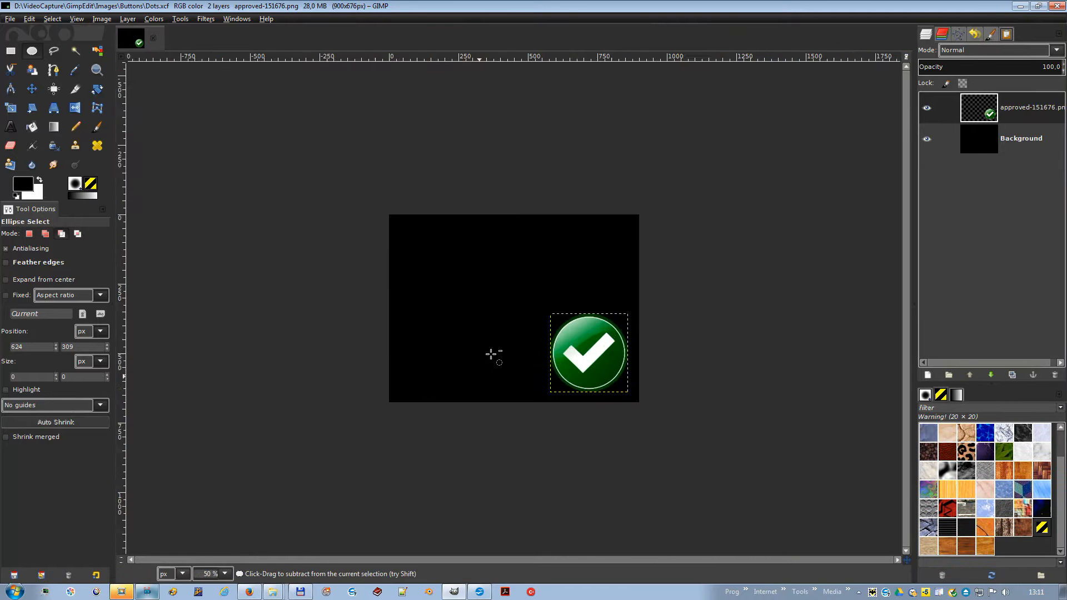
scroll(492, 354, up, 2)
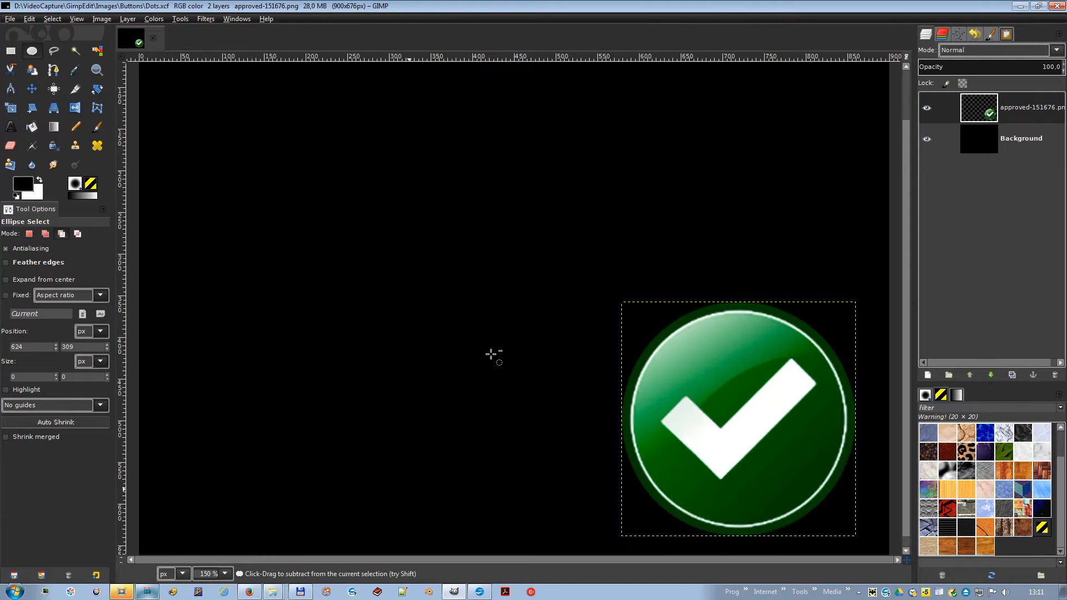
scroll(492, 354, down, 2)
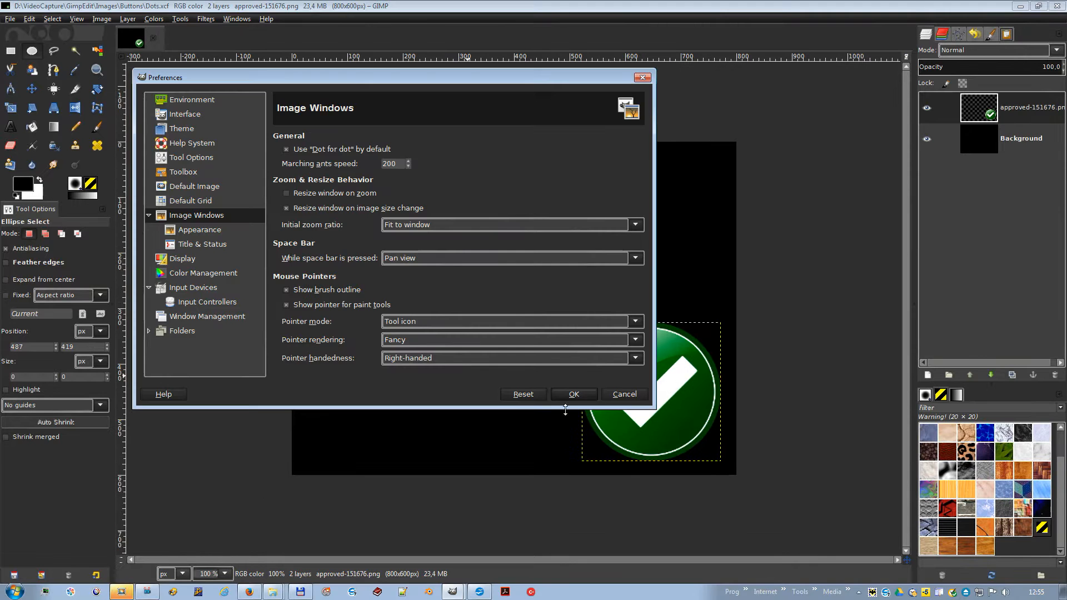
Apply the image window preferences and scale the checkmark image to a width of 550 pixels.
click(573, 394)
right_click(393, 217)
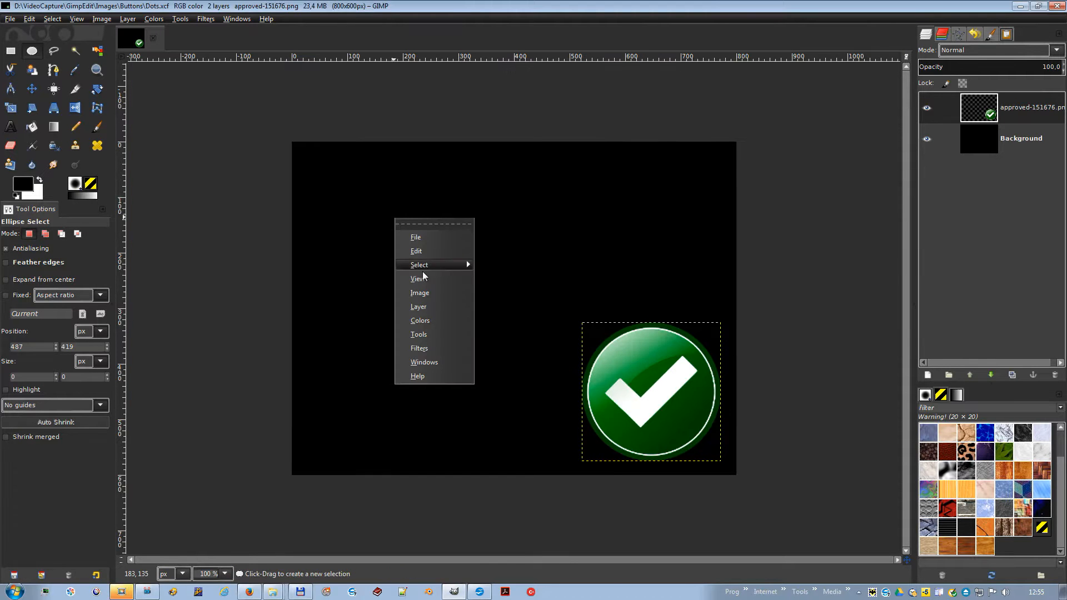
mouse_move(424, 296)
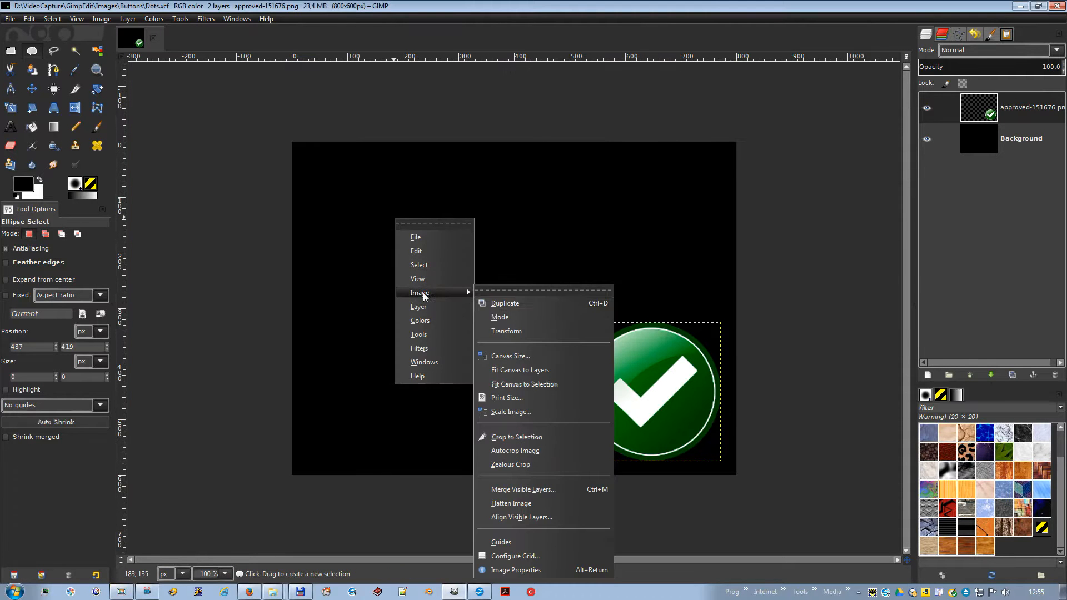
click(520, 413)
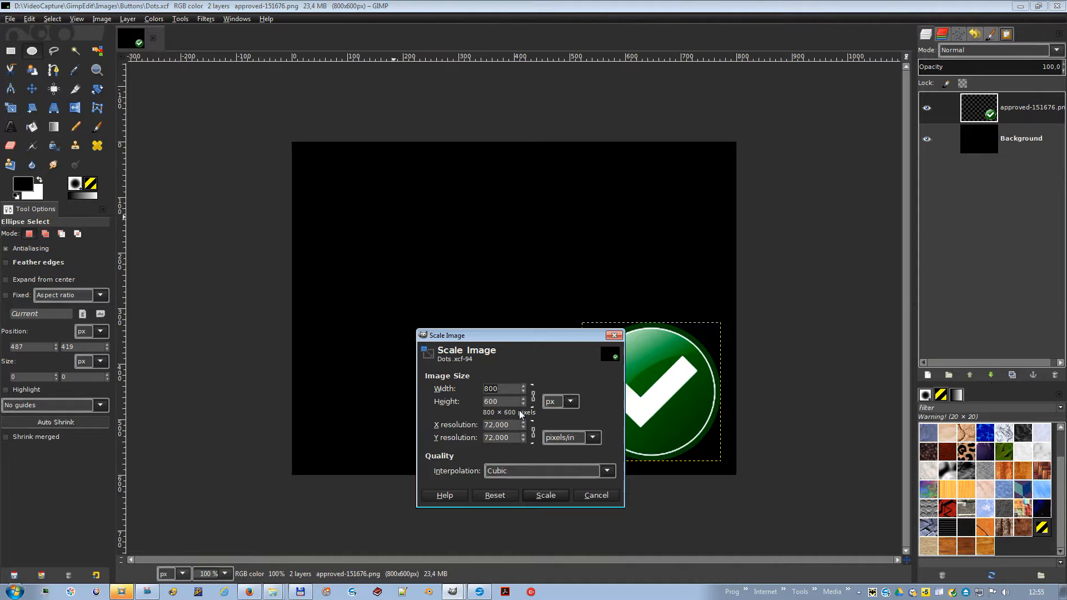
text(550)
key(Tab)
click(535, 497)
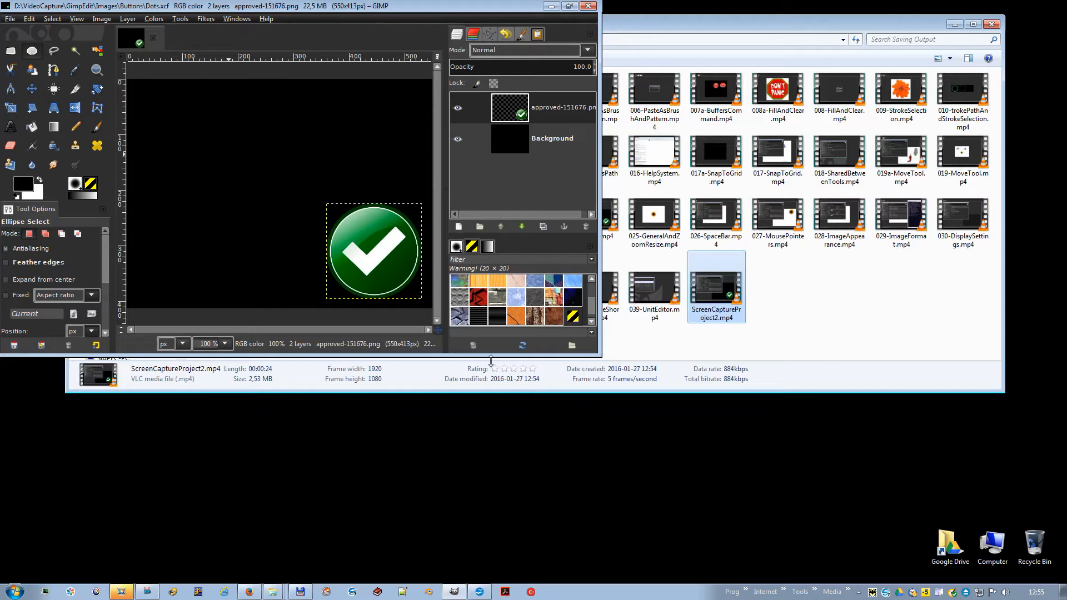
Scale the checkmark image up to 900 × 676 pixels.
right_click(246, 159)
mouse_move(280, 234)
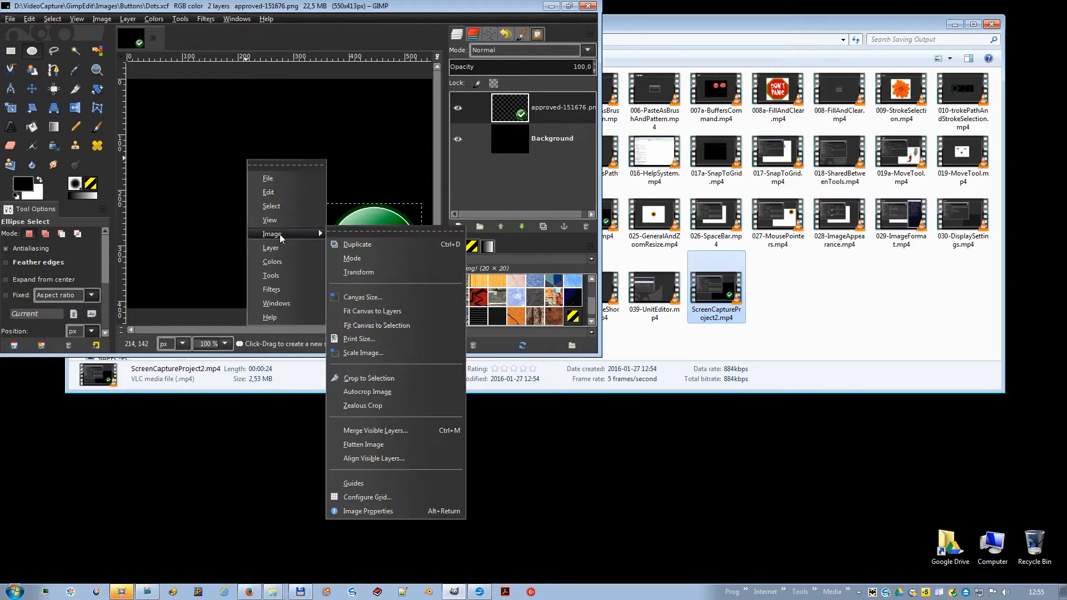
click(364, 361)
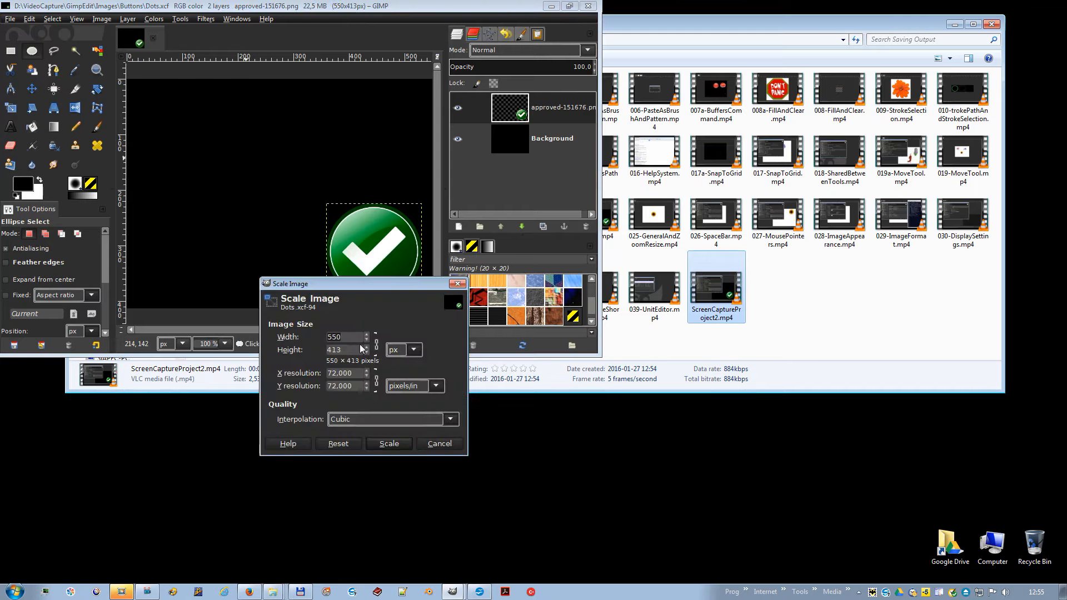
key(Tab)
click(378, 442)
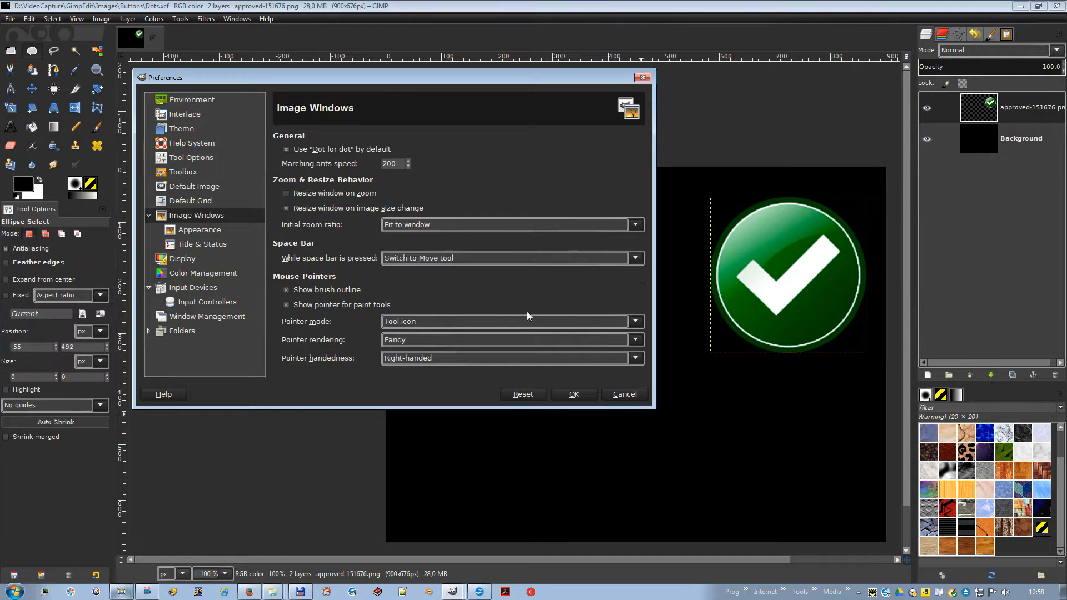
Apply "Switch to Move tool" for the space bar and move the checkmark layer down to the lower-right part of the canvas.
key(Return)
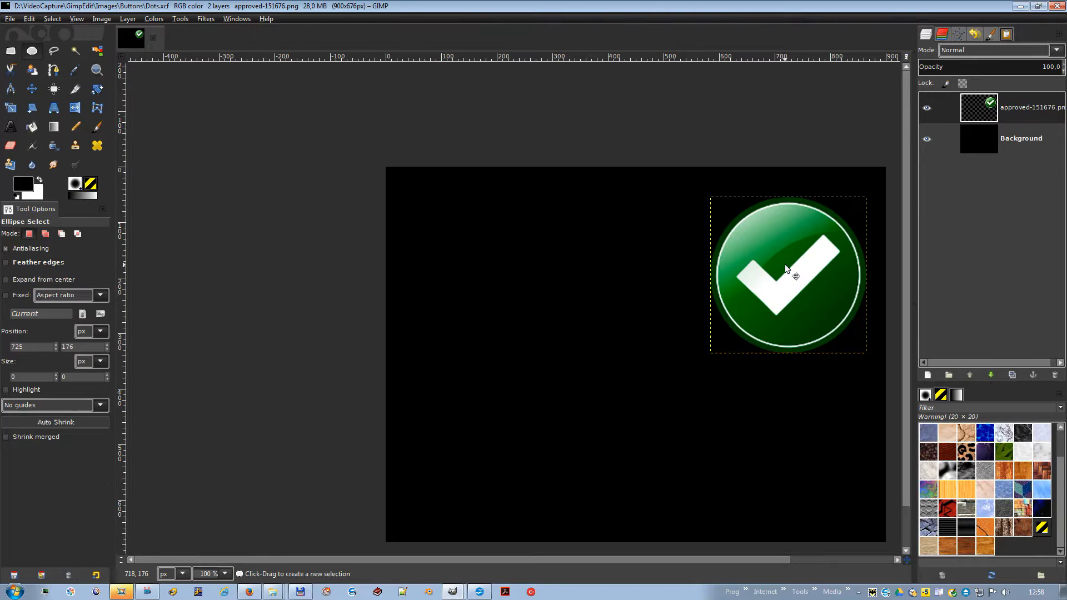
key(m)
drag(785, 265, 782, 433)
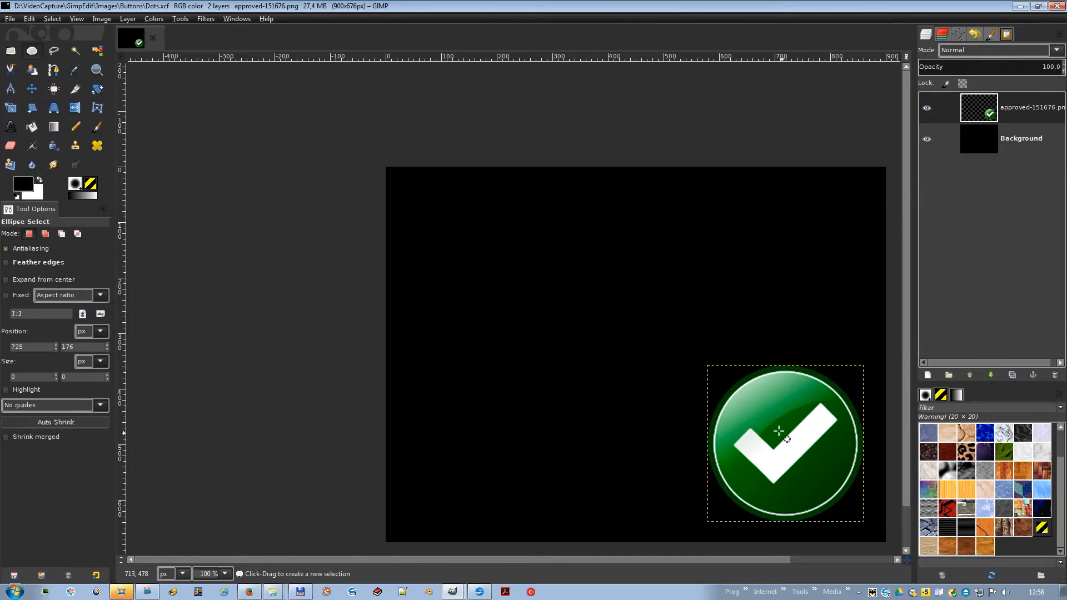
Set the space bar action to "Pan view", apply the preferences and pan the image with it.
key(alt+Tab)
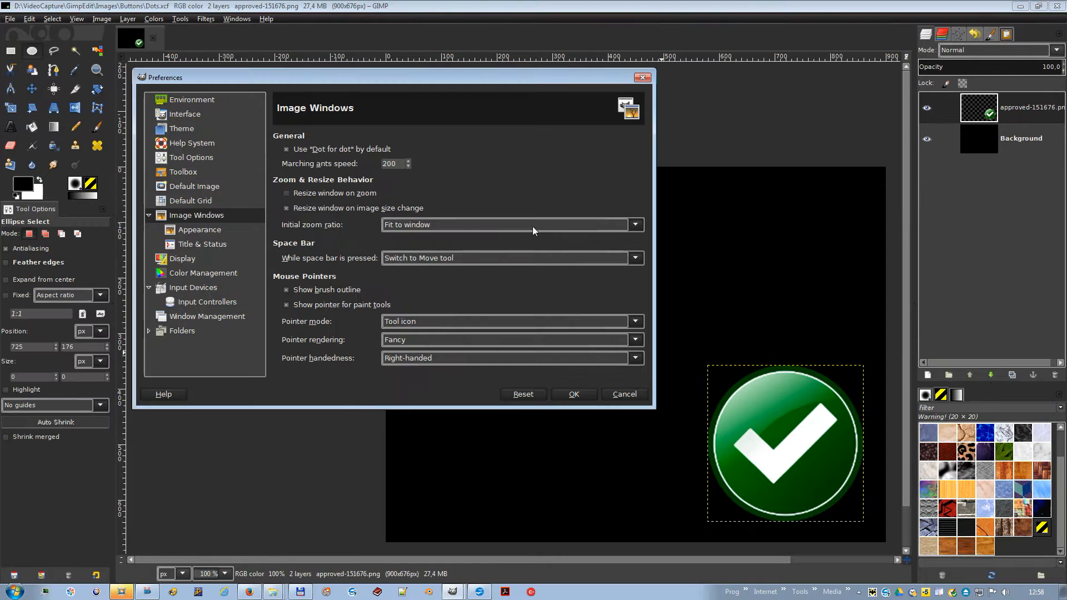
click(488, 261)
click(432, 282)
click(733, 338)
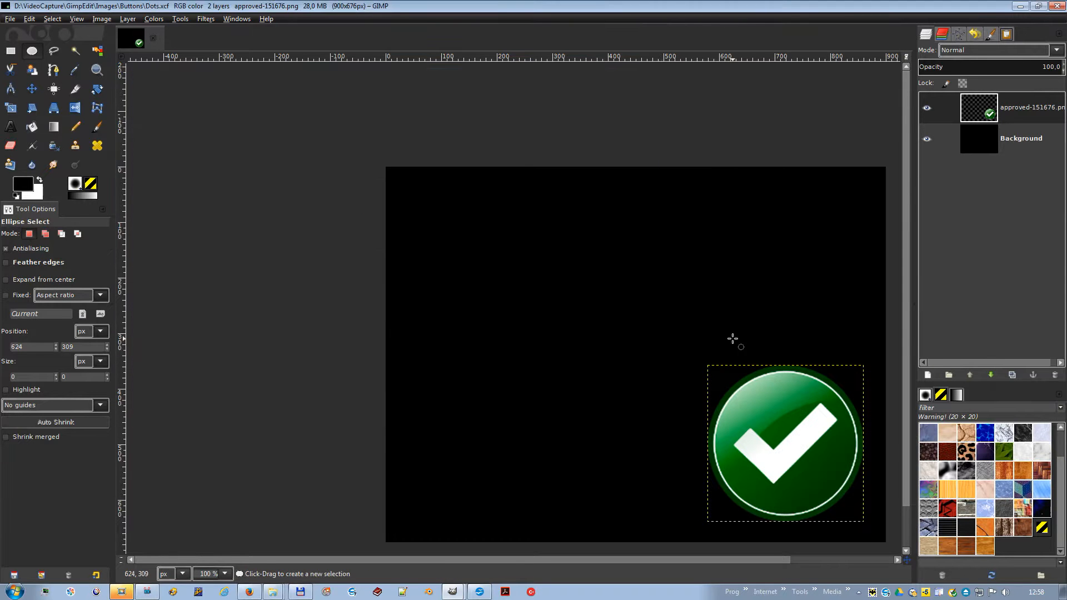
key(space)
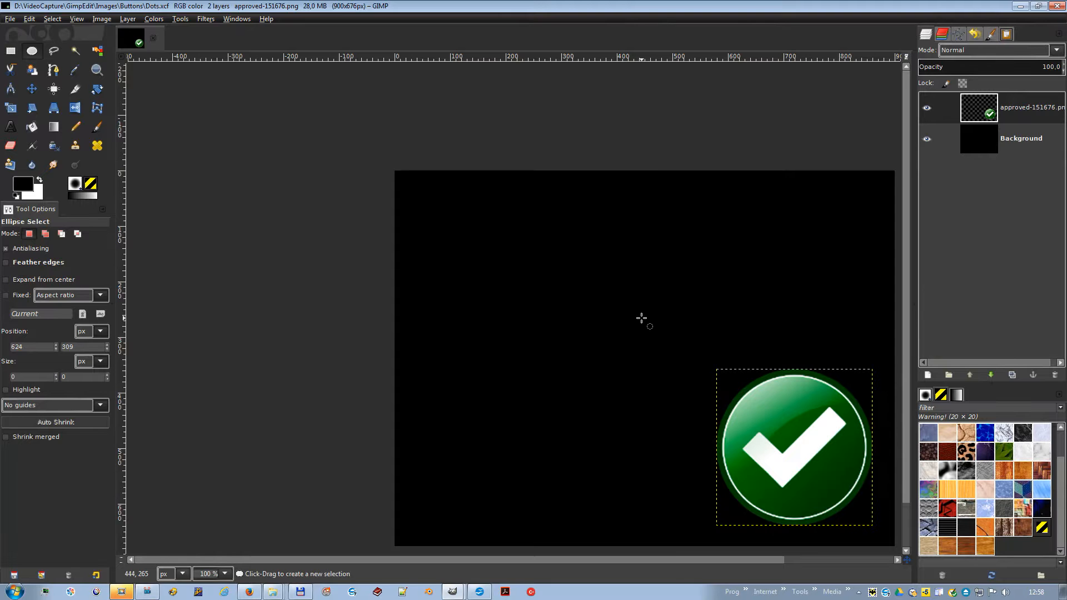
Try turning off the brush outline and the pointer for paint tools in the Image Windows preferences.
key(alt+Tab)
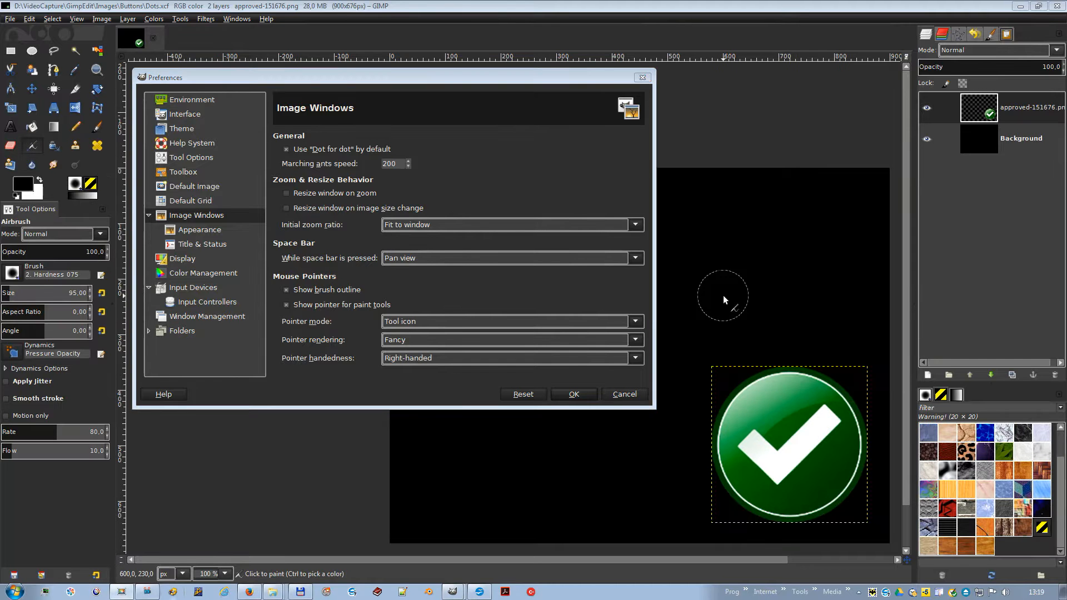
click(345, 291)
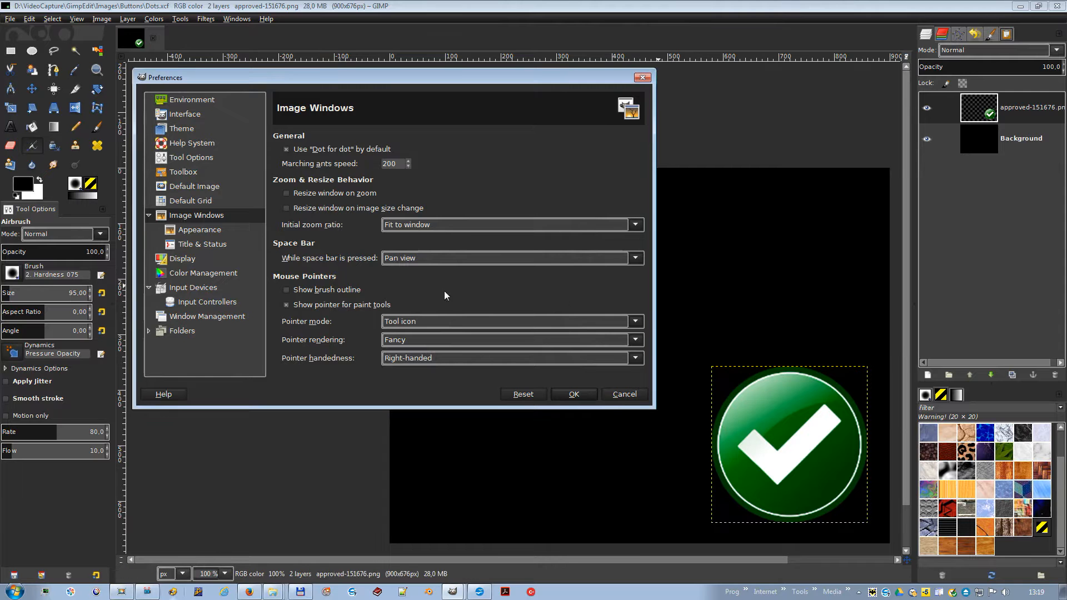
click(353, 305)
Try the pointer modes "Tool icon with crosshair" and "Crosshair only" over the canvas and restore "Tool icon".
click(516, 321)
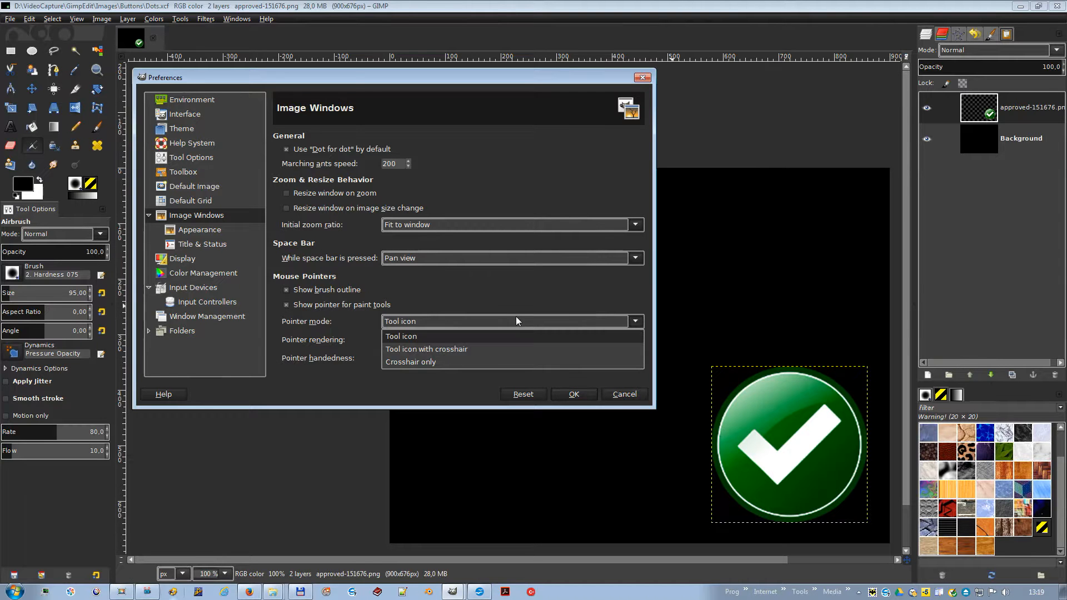
click(436, 349)
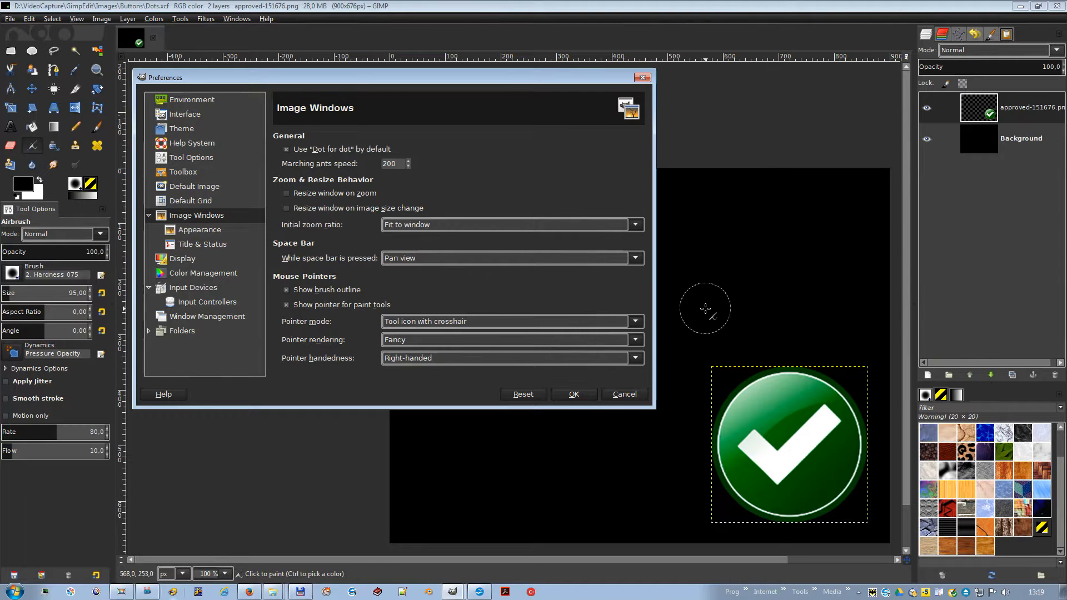
click(532, 320)
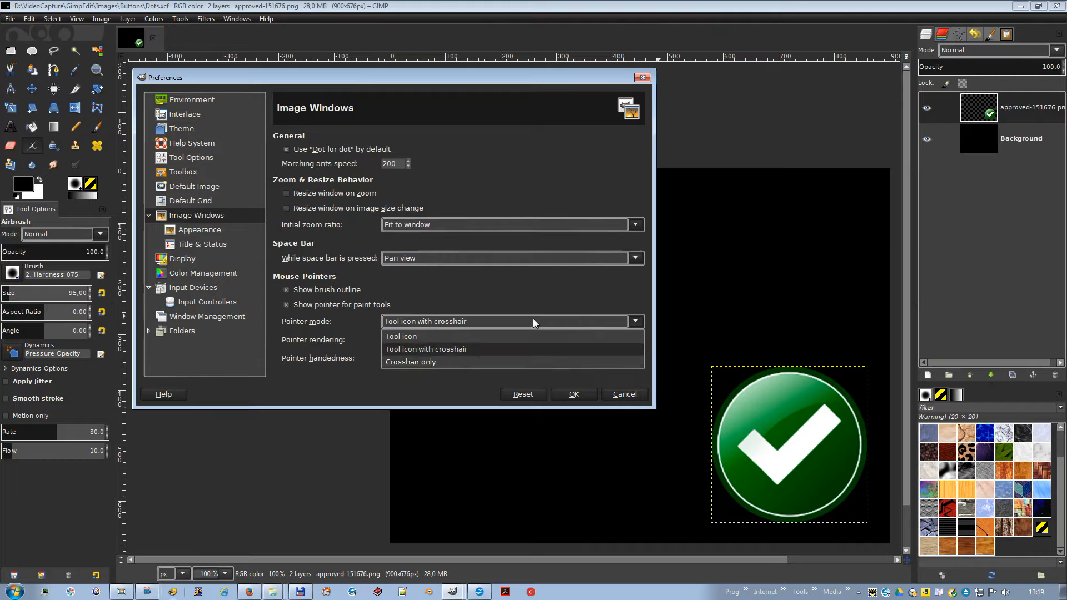
click(425, 362)
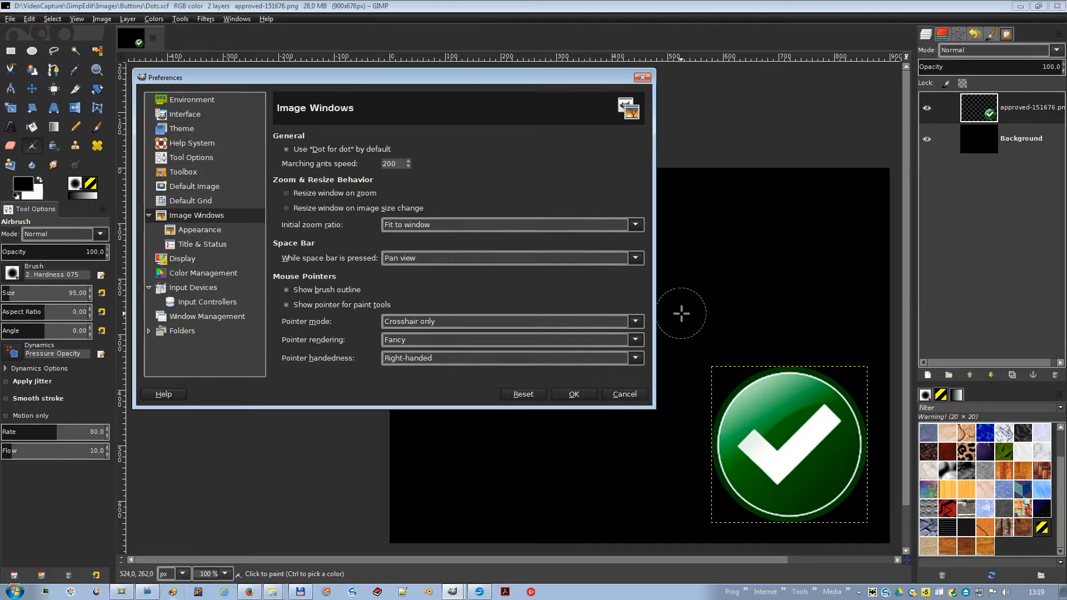
click(635, 321)
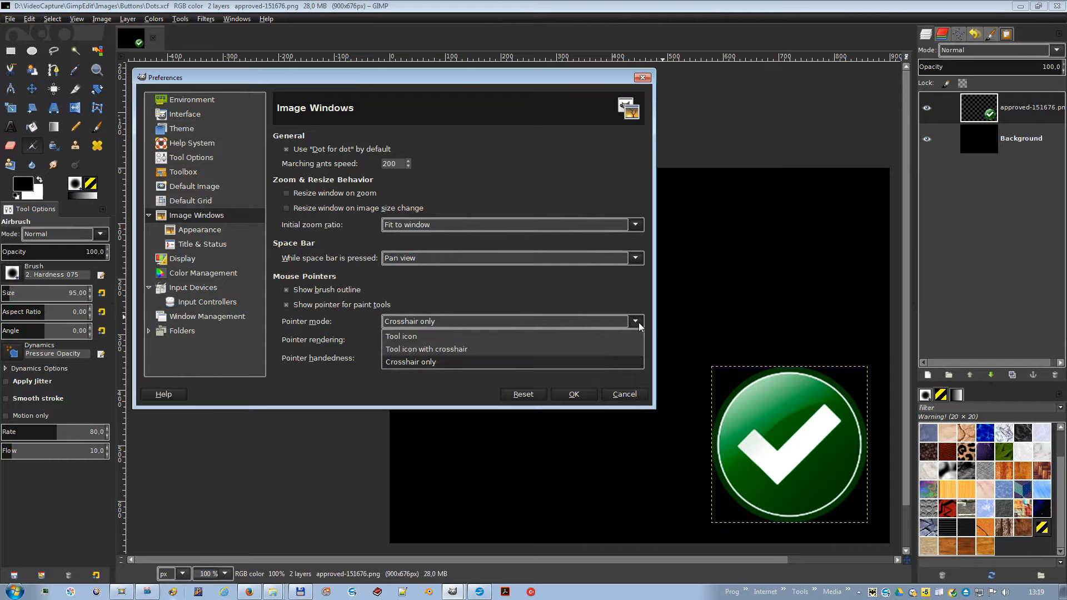
click(432, 336)
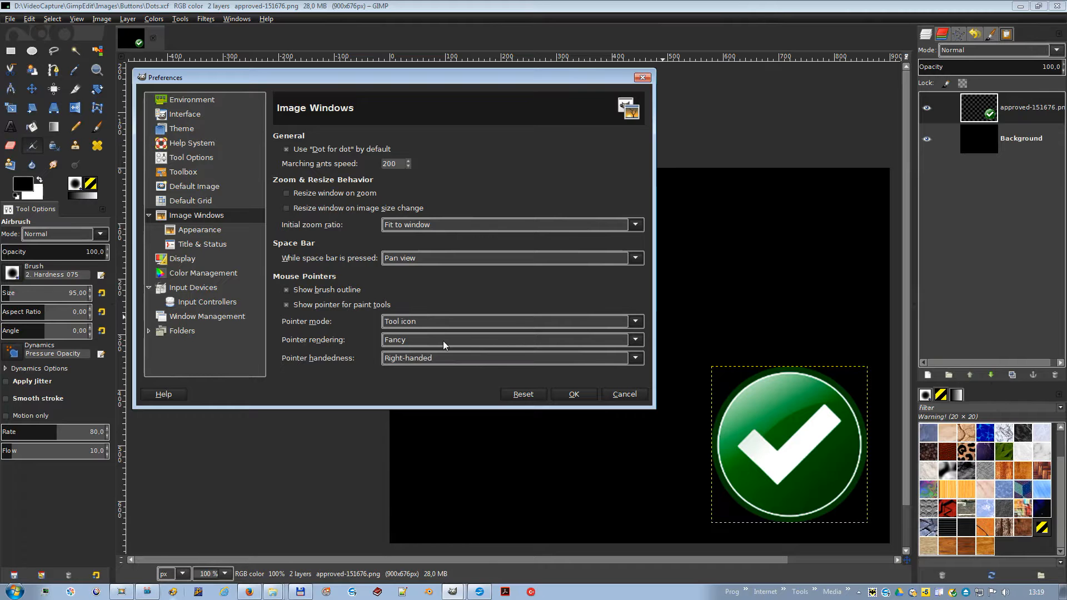
Try the "Black & white" pointer rendering over the canvas and restore "Fancy".
click(452, 340)
click(429, 352)
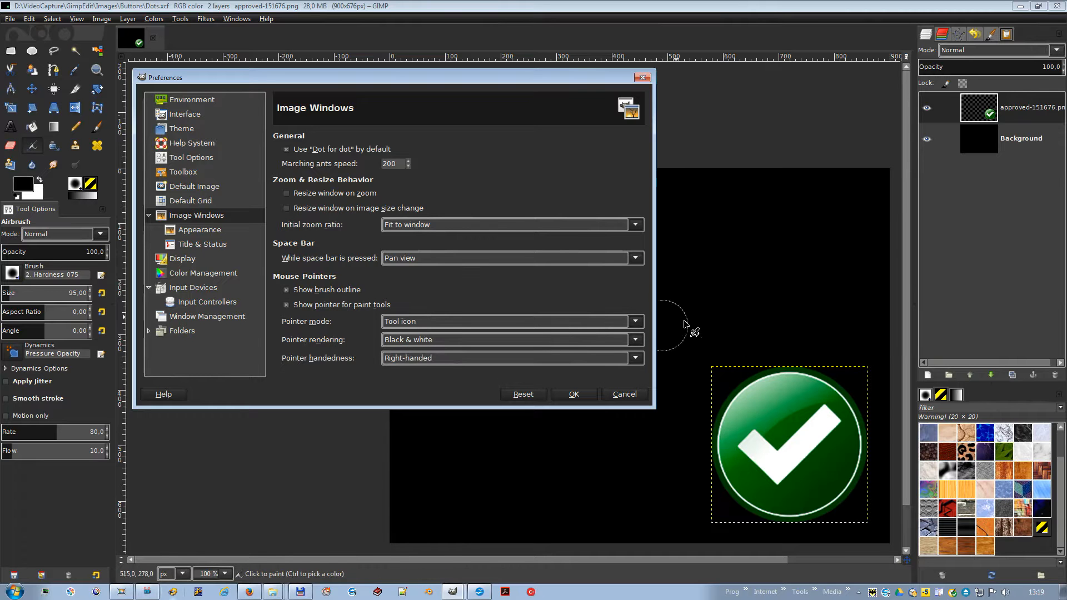
click(556, 340)
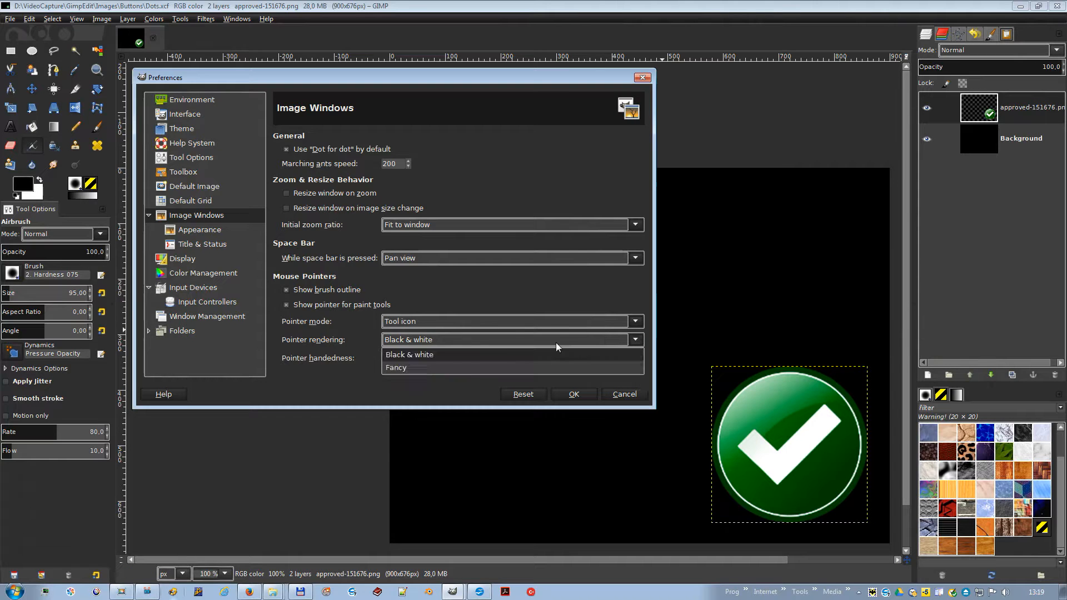
click(475, 366)
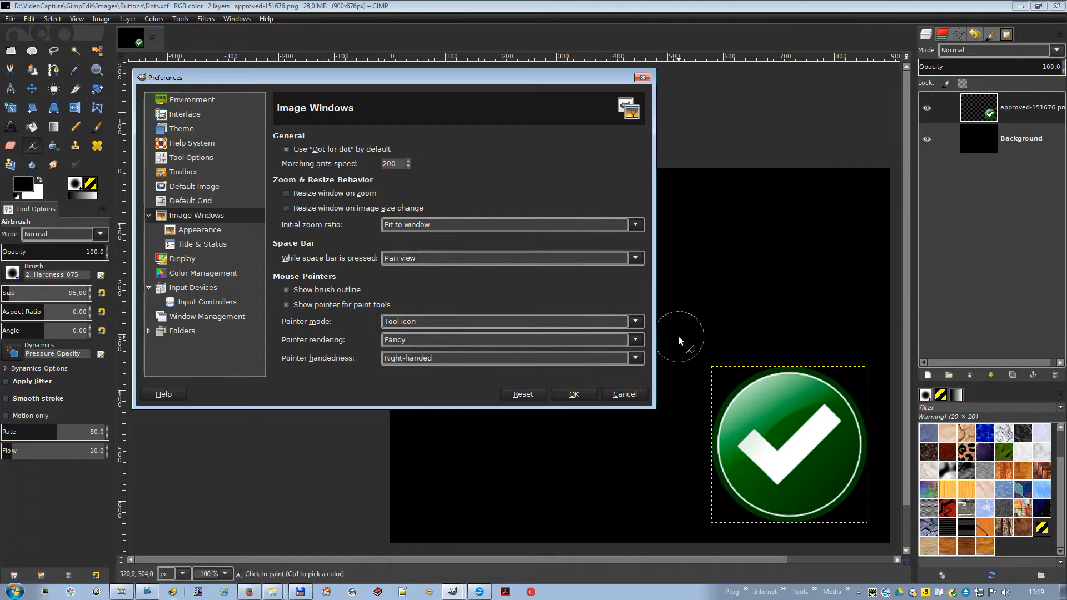
Try the "Left-handed" pointer handedness and restore "Right-handed".
click(556, 359)
click(466, 372)
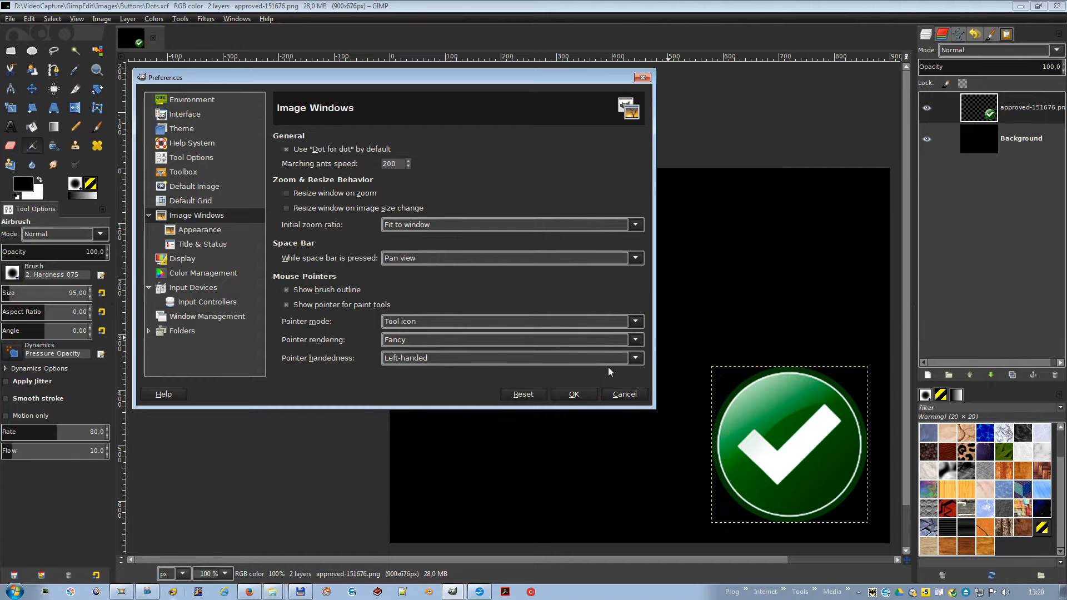
click(500, 358)
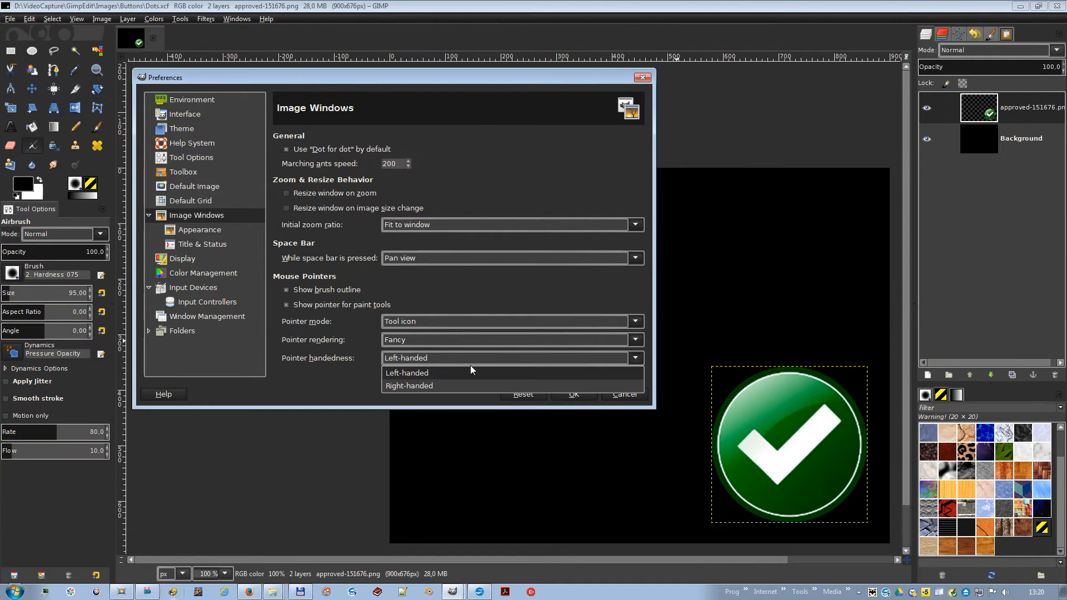
click(408, 386)
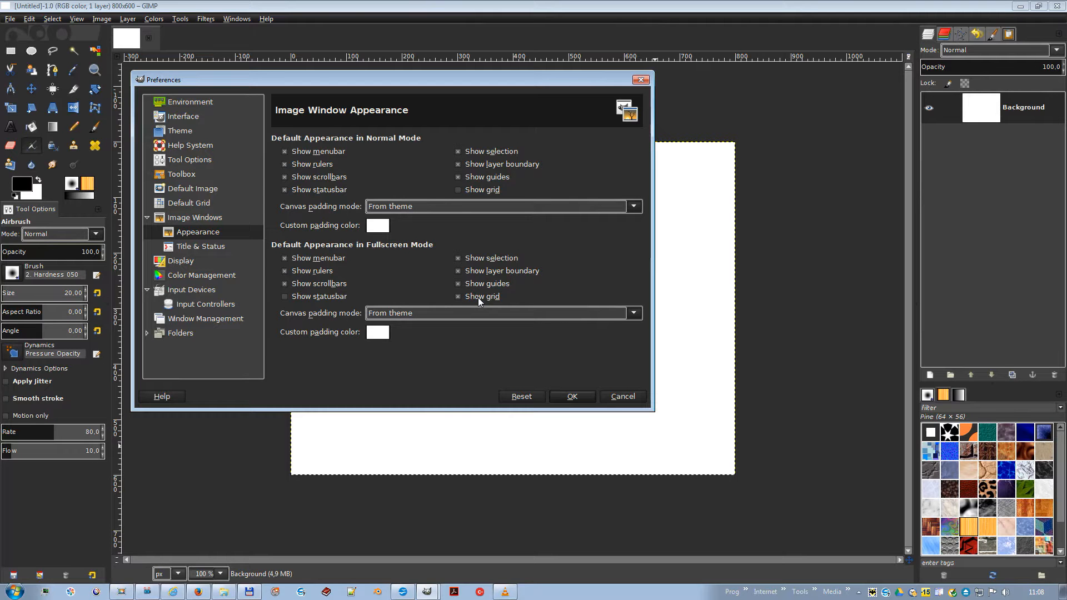
Enable "Show grid" for fullscreen mode, apply the preferences and display the blank image in fullscreen.
click(478, 298)
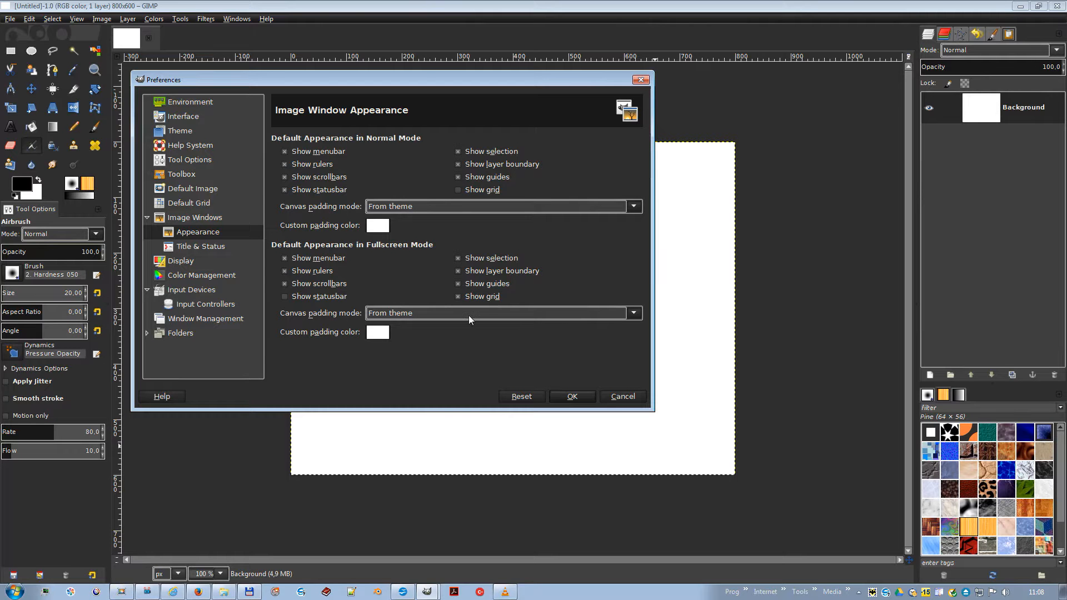
click(575, 397)
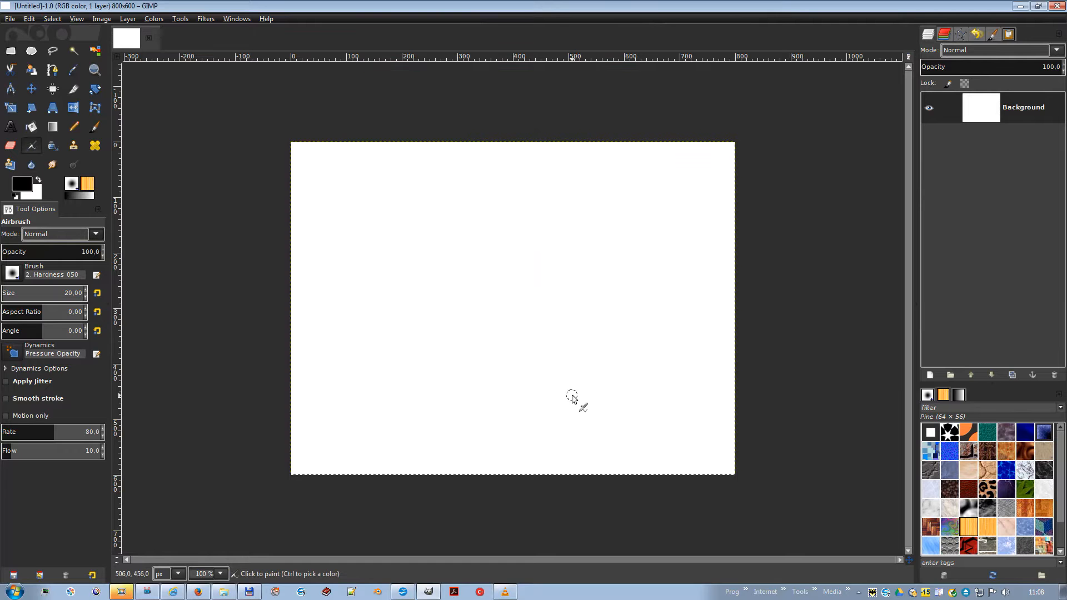
key(F11)
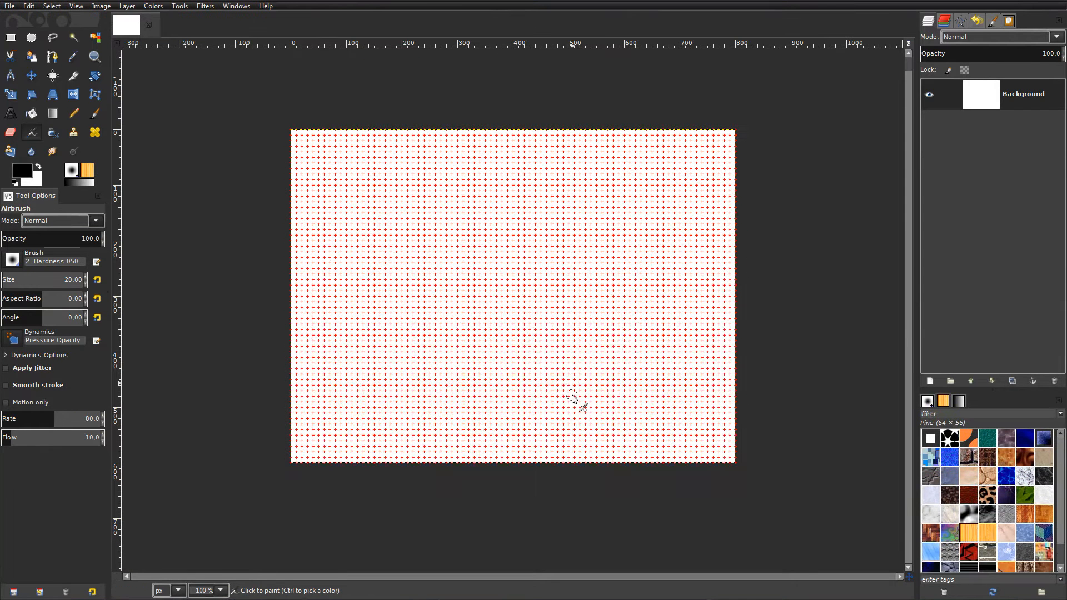
Toggle the blank image between fullscreen and normal window display to compare the grid visibility.
key(F11)
key(F11)
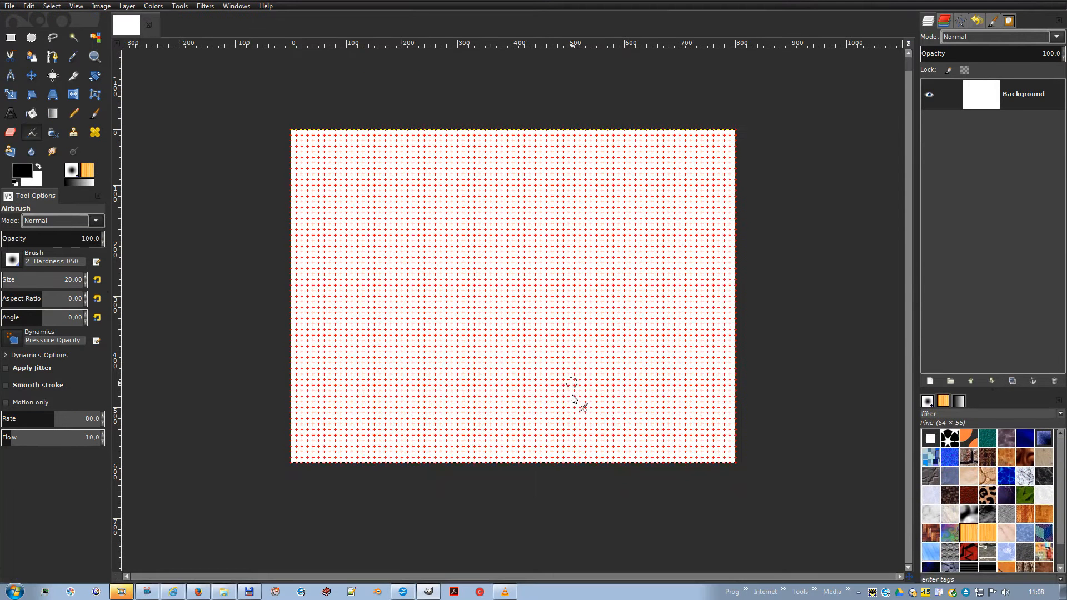
key(F11)
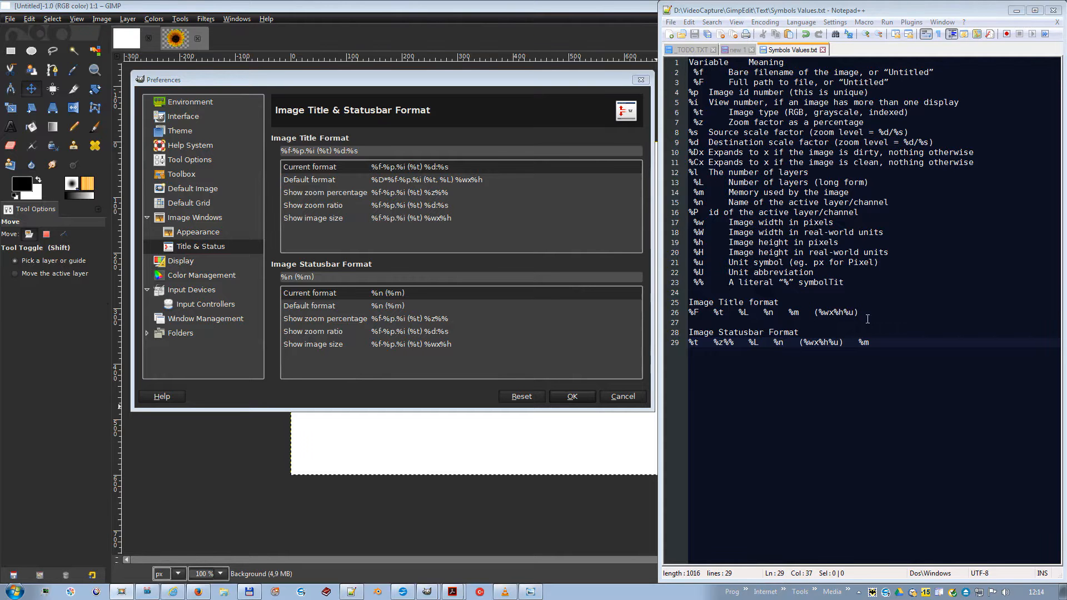
Copy the title format line from Symbols Values.txt and use "%F %t %L %n %m (%wx%h%u)" as GIMP's image title format.
drag(860, 313, 689, 312)
key(ctrl+c)
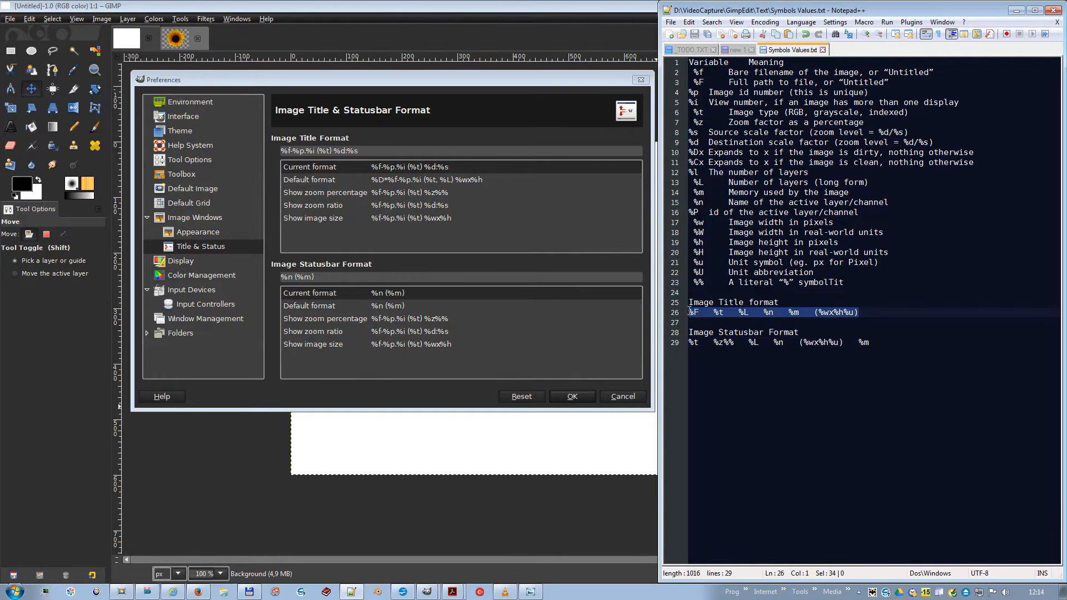
drag(377, 151, 252, 153)
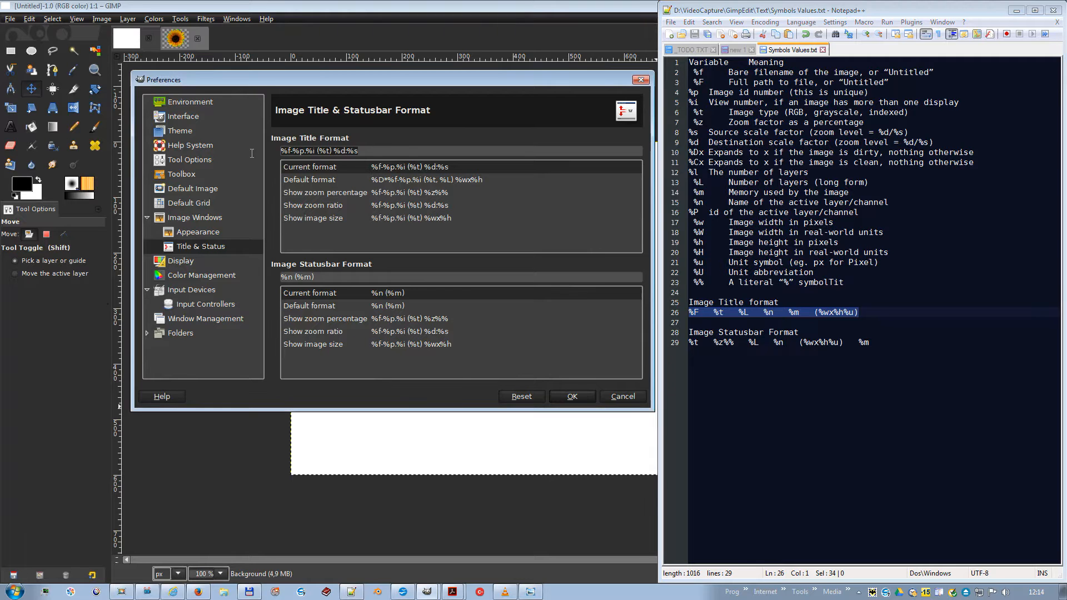
key(ctrl+v)
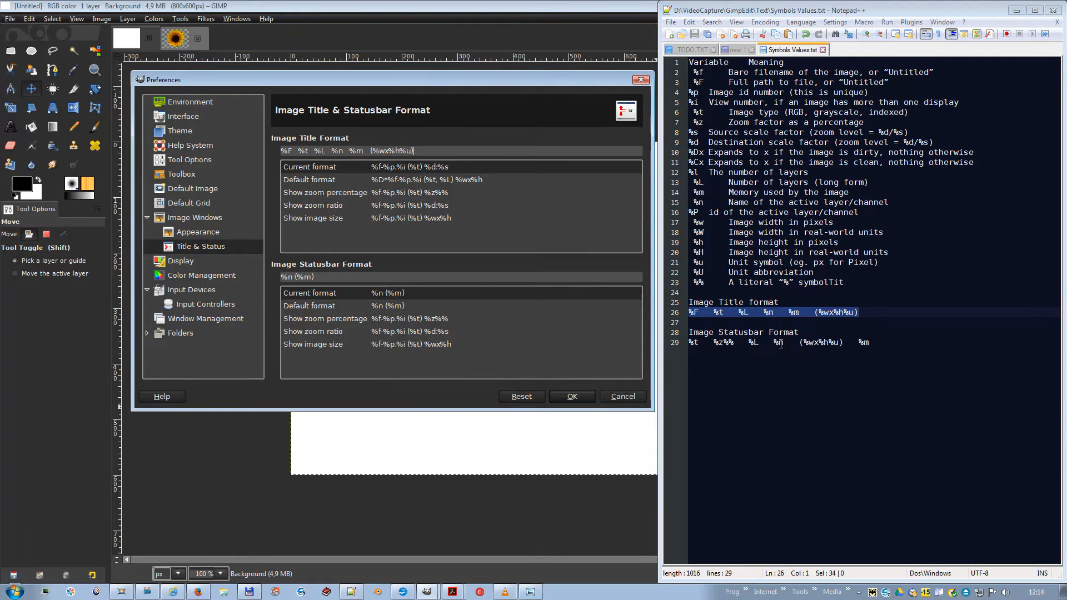
Copy the statusbar format line from the notes and use "%t %z%% %L %n (%wx%h%u) %m" as the image statusbar format.
drag(868, 342, 657, 343)
key(ctrl+c)
drag(328, 277, 270, 278)
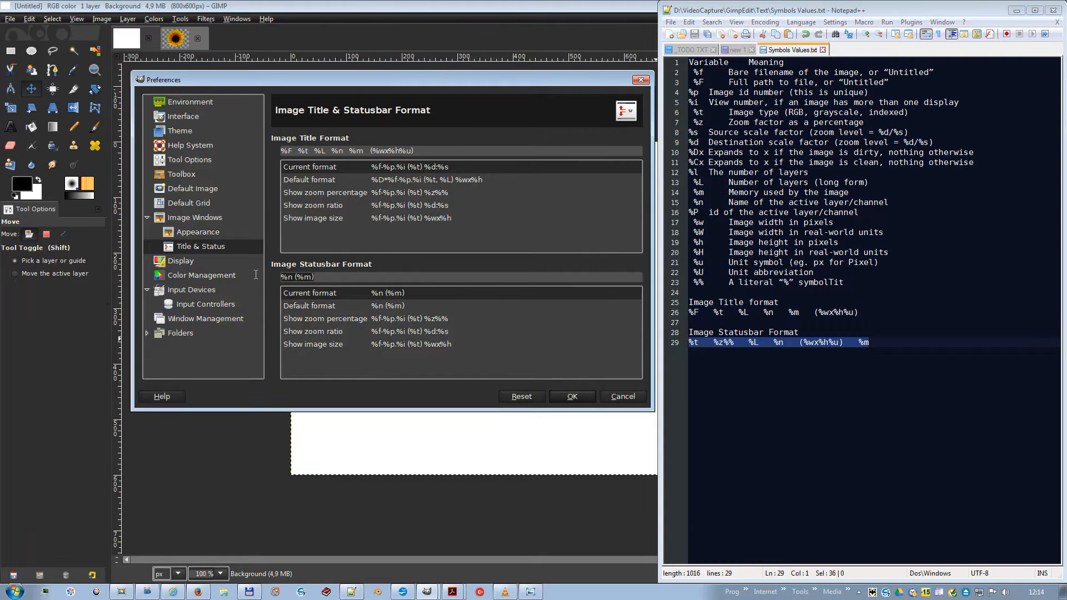
key(ctrl+v)
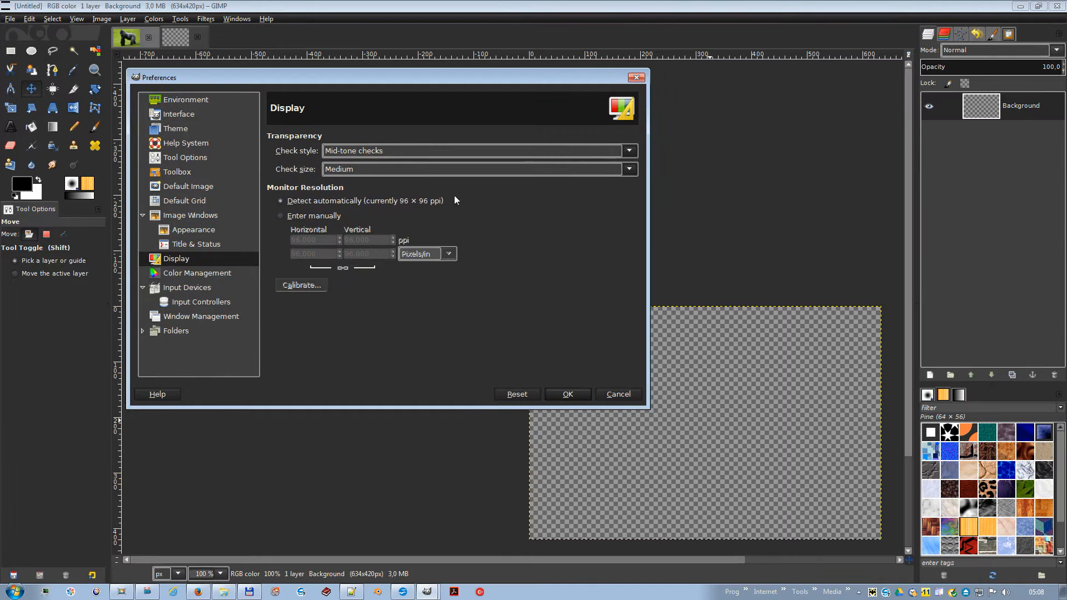
Try the "Light checks" transparency style on the transparent image and set the check style to "Dark checks".
click(437, 148)
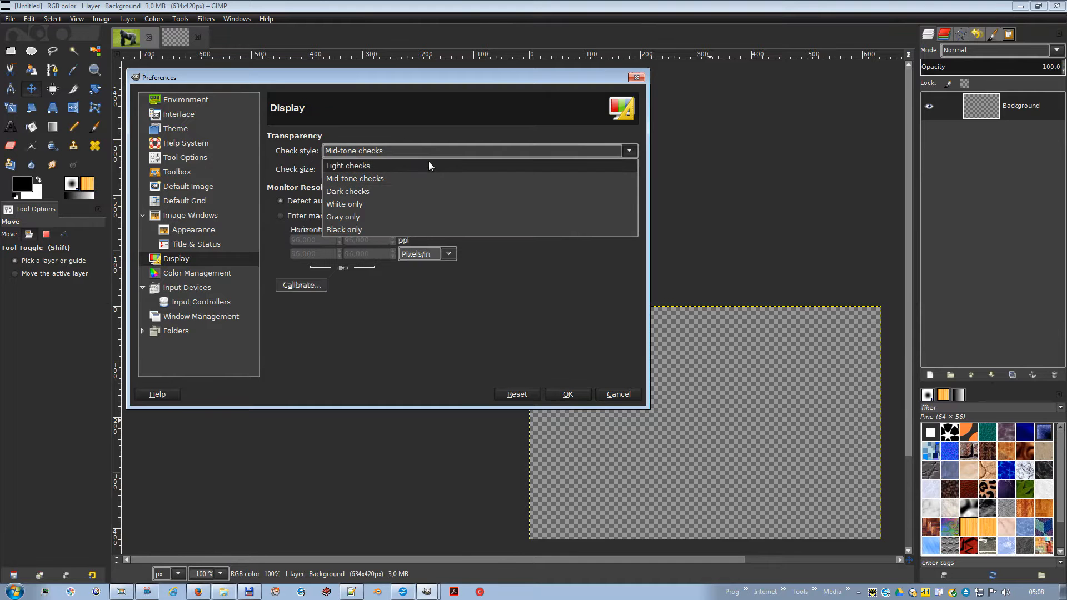
click(426, 166)
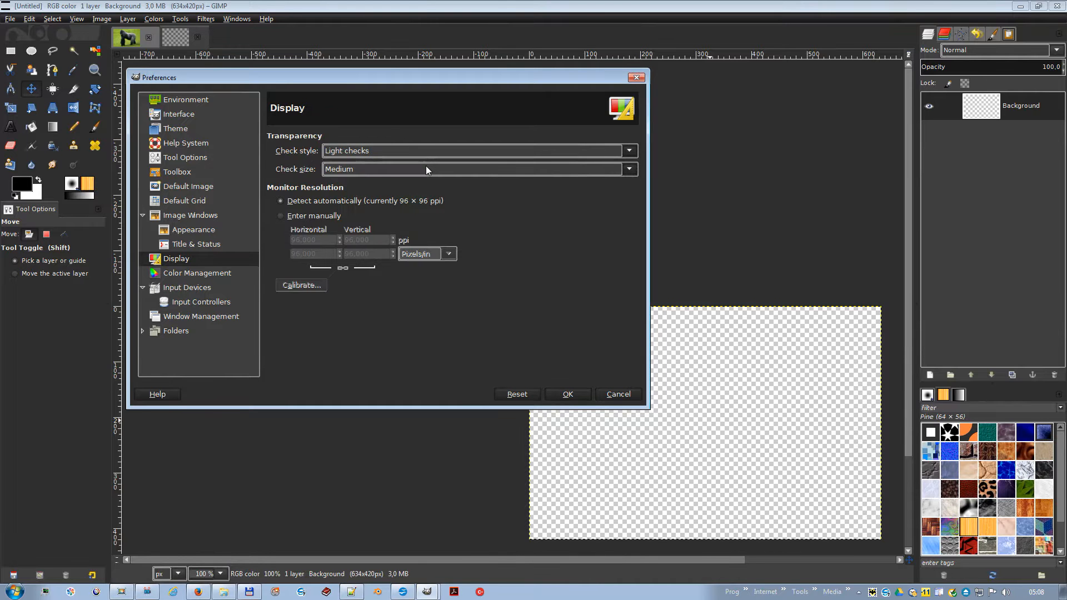
click(435, 153)
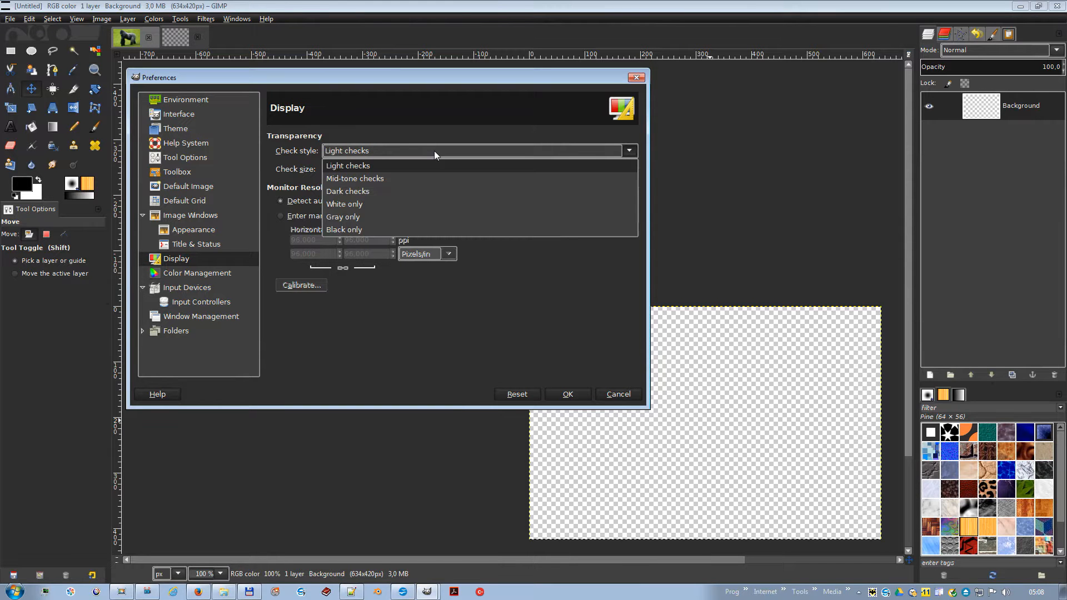
click(374, 192)
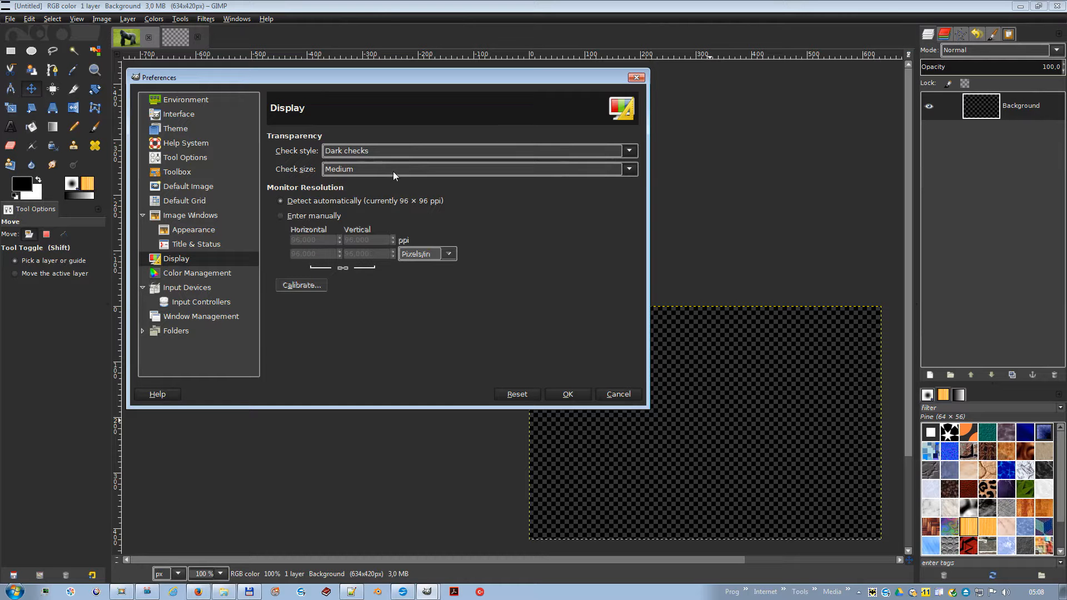
Try the "Small" and "Large" transparency check sizes and restore "Medium".
click(392, 171)
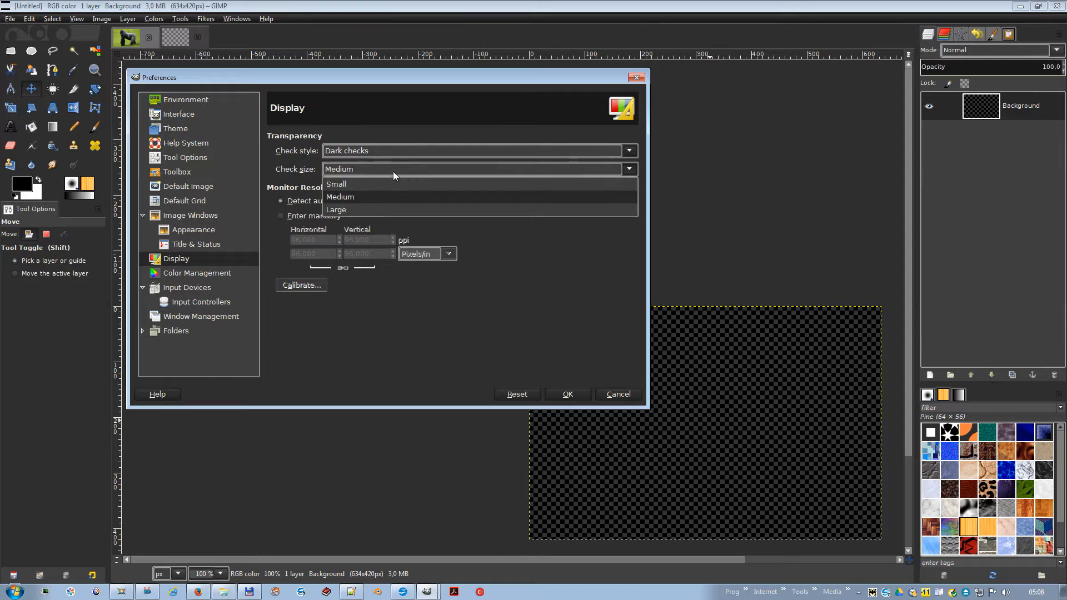
click(381, 181)
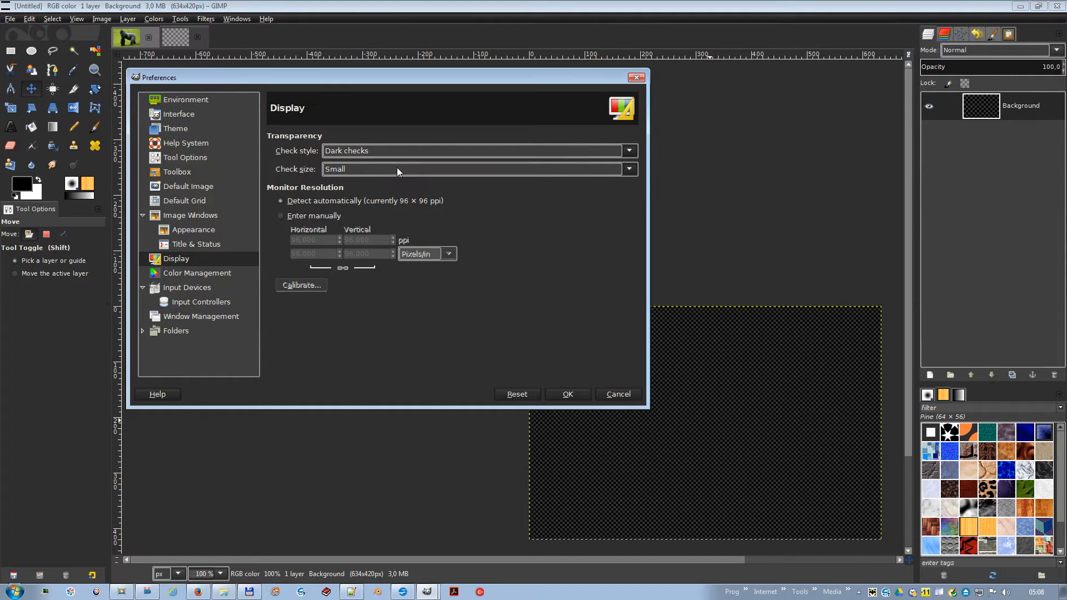
click(397, 167)
click(367, 207)
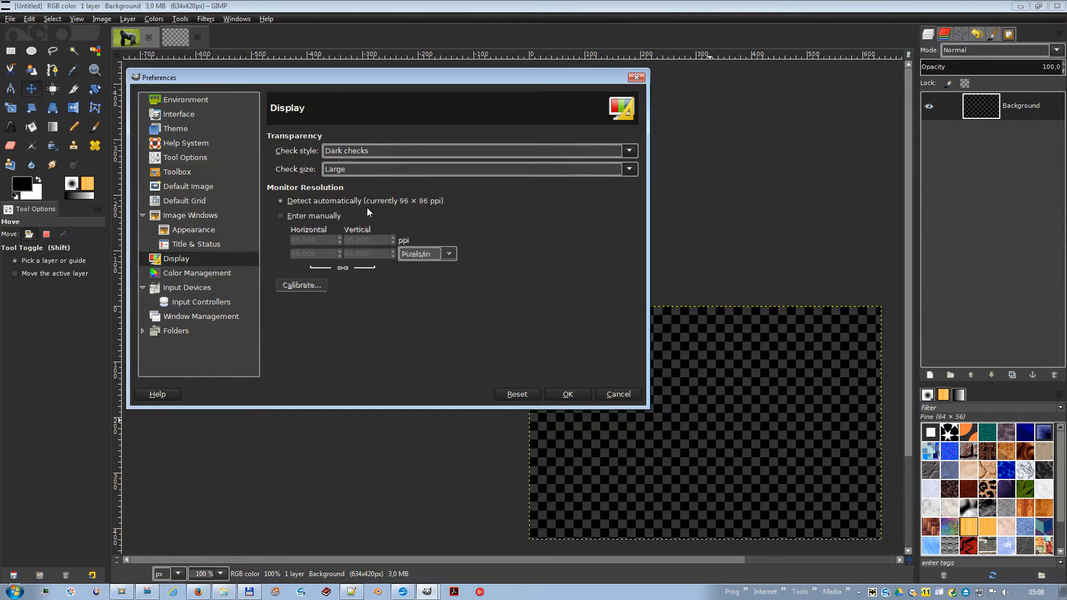
click(391, 174)
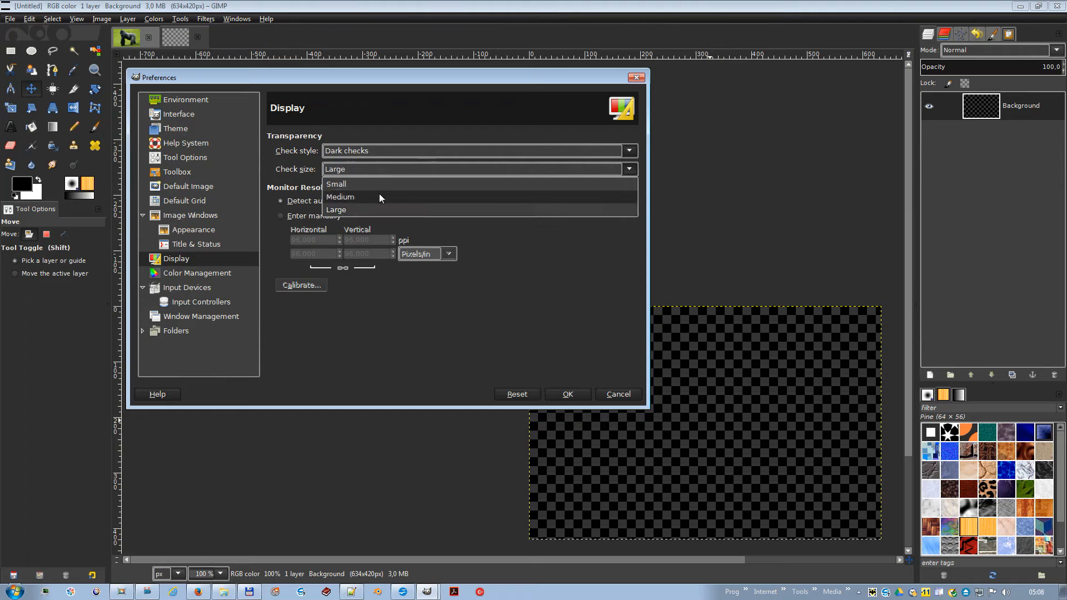
click(379, 193)
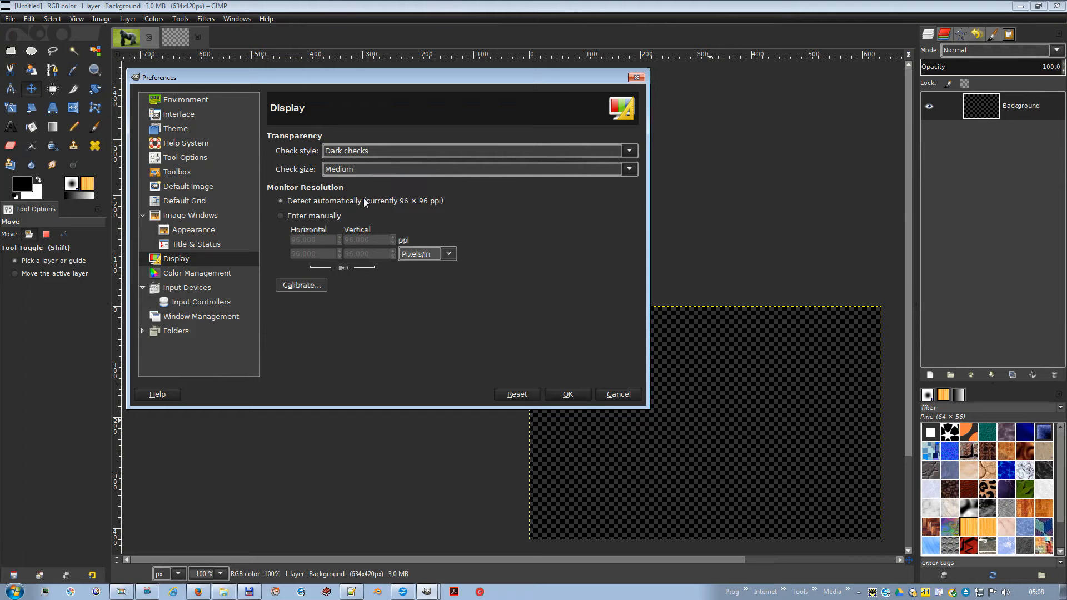
Switch the monitor resolution to manual entry and check the display's resolution in the Windows Screen Resolution settings.
click(323, 217)
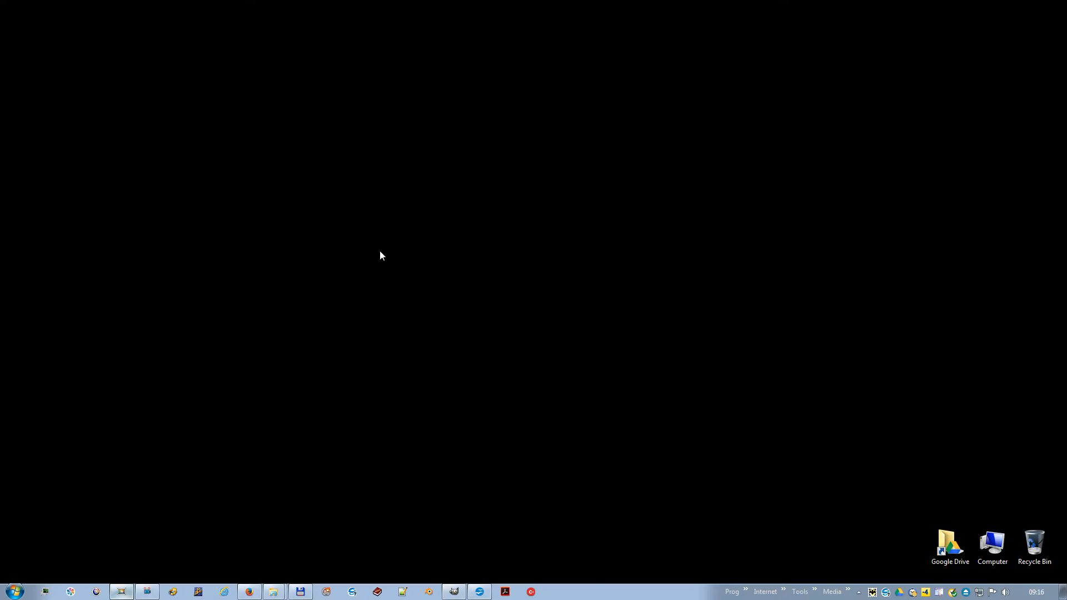
right_click(381, 251)
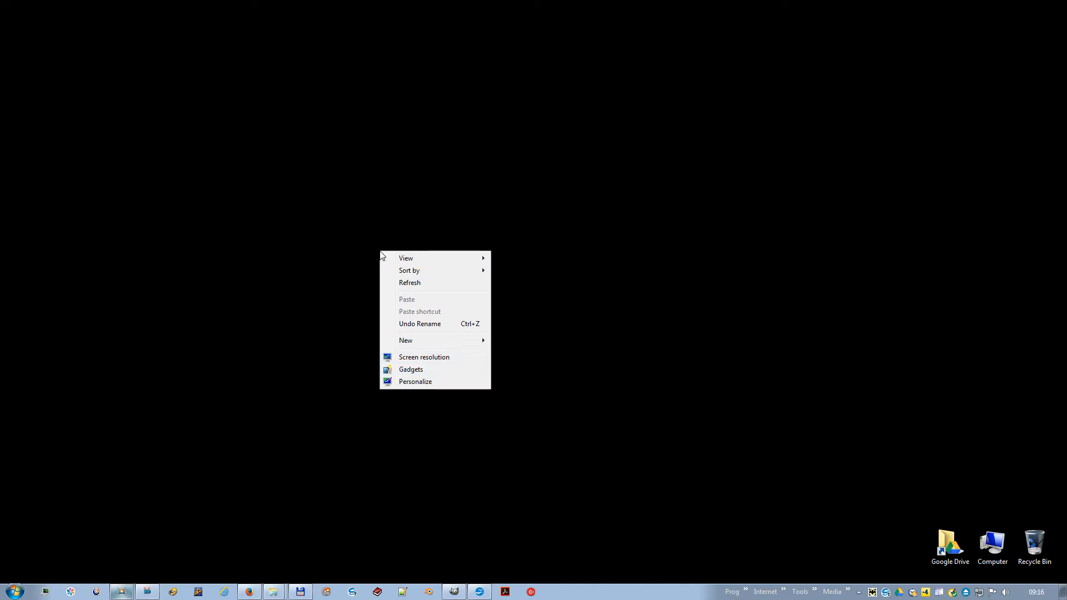
click(440, 357)
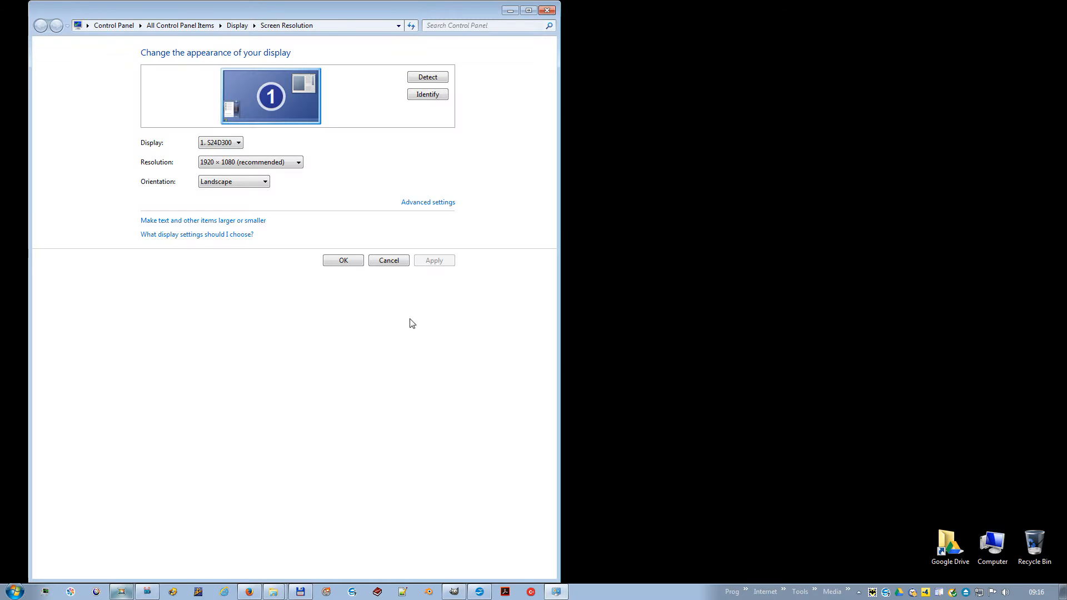
click(303, 164)
click(304, 166)
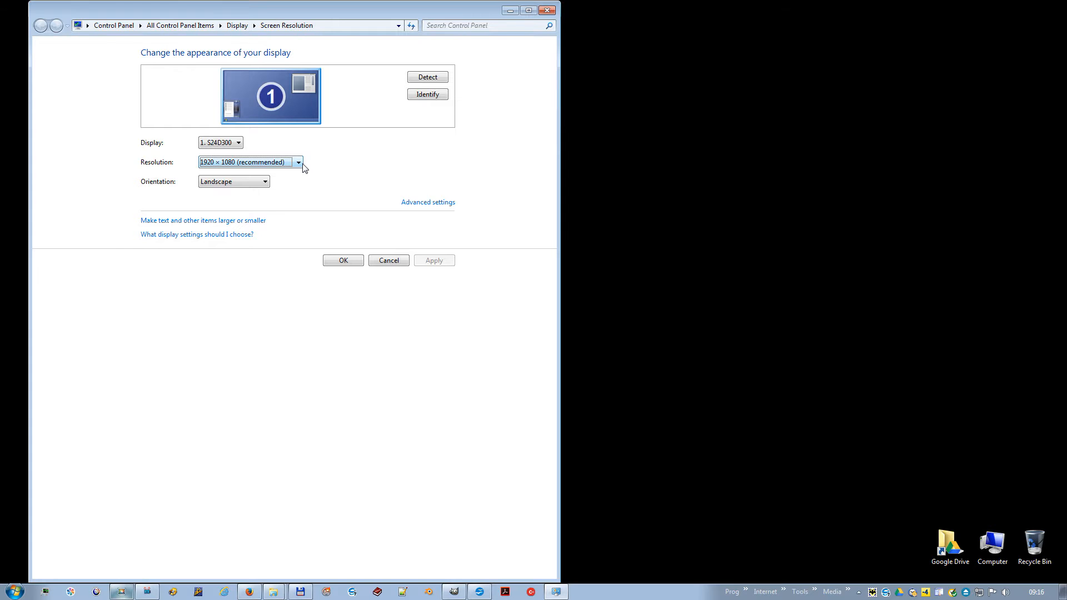
click(548, 10)
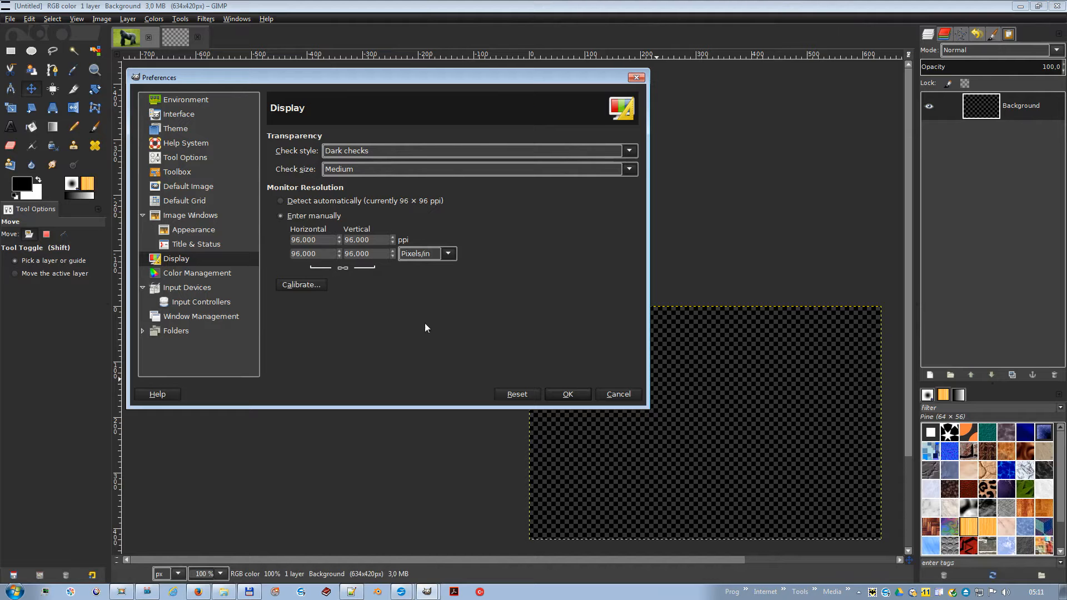
Set the horizontal monitor resolution to 93,340 pixels per inch in the Display preferences.
drag(316, 240, 258, 240)
text(93,340)
key(Tab)
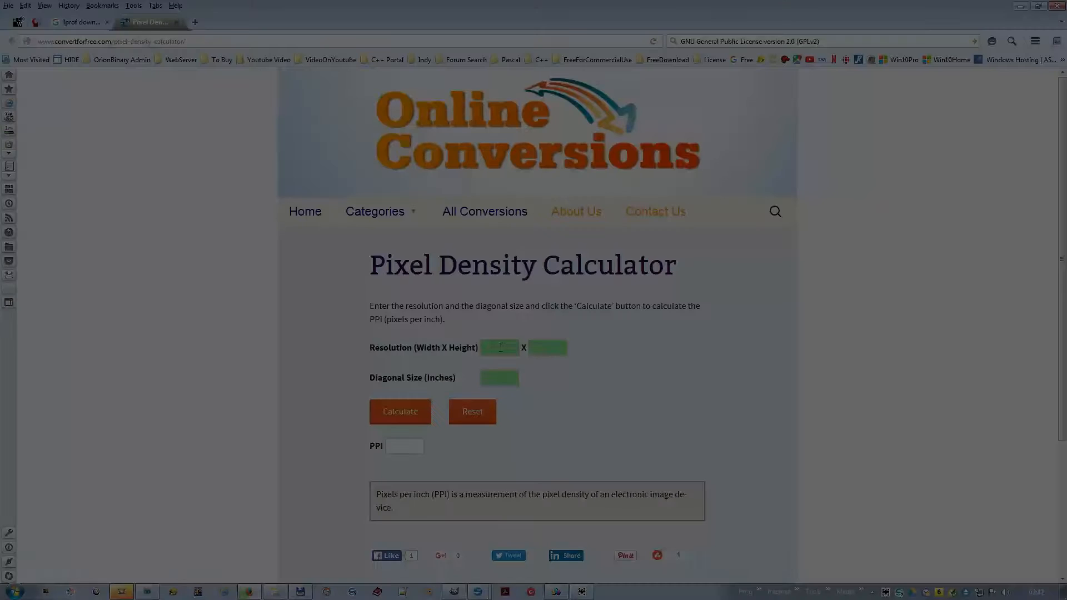
Calculate the pixel density of a 1920 x 1080 monitor with a 23.6 inch diagonal in the online Pixel Density Calculator.
click(501, 347)
text(192)
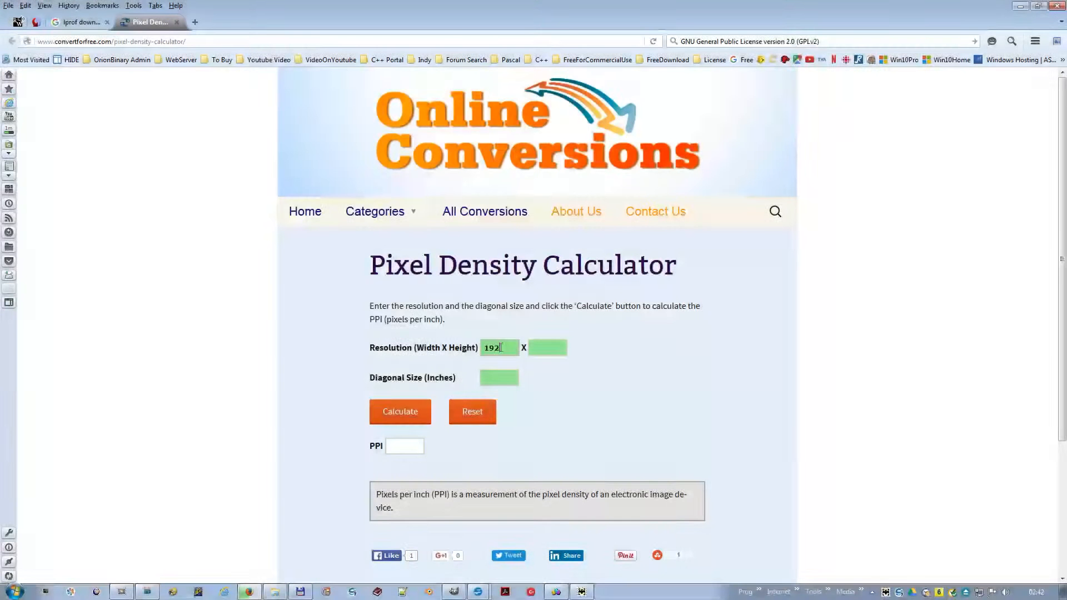
text(0)
key(Tab)
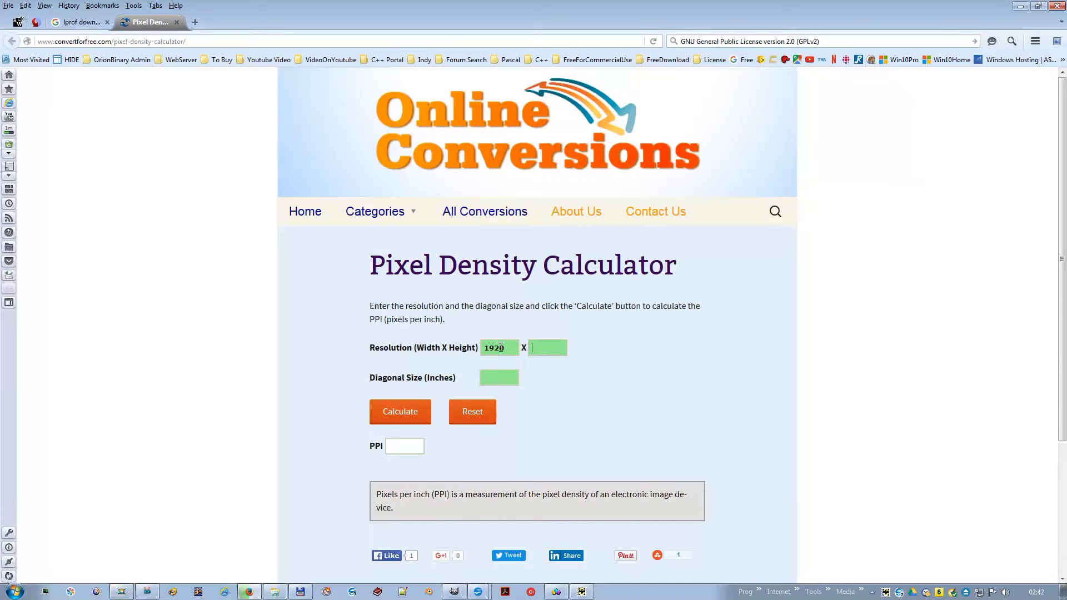
text(1080)
key(Tab)
text(23.6)
click(400, 414)
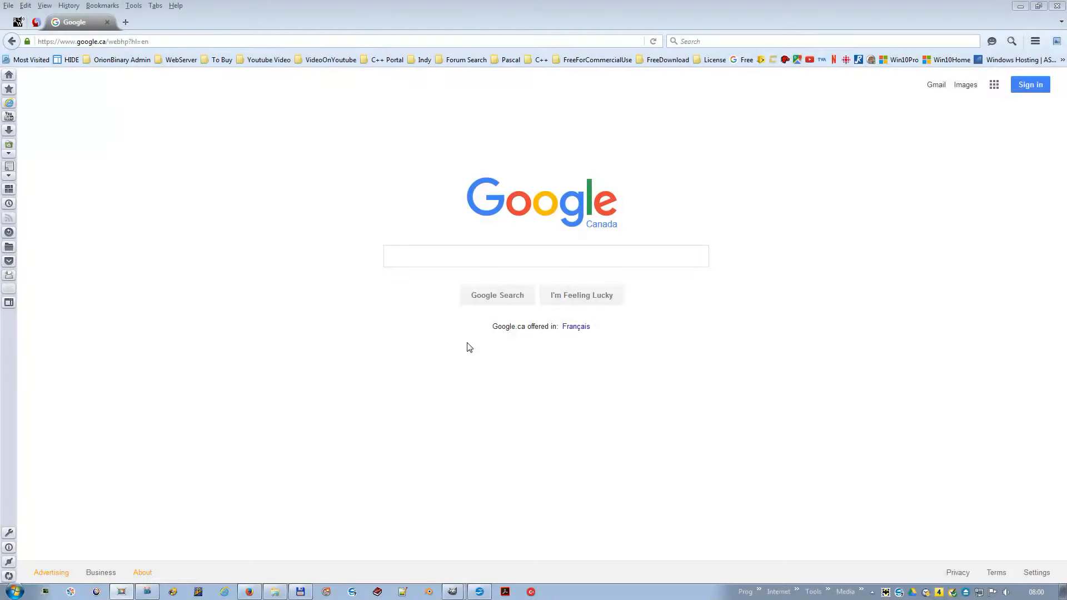
Search Google for "lprof download" and open the SourceForge page of the LProf open source ICC profiler.
click(422, 257)
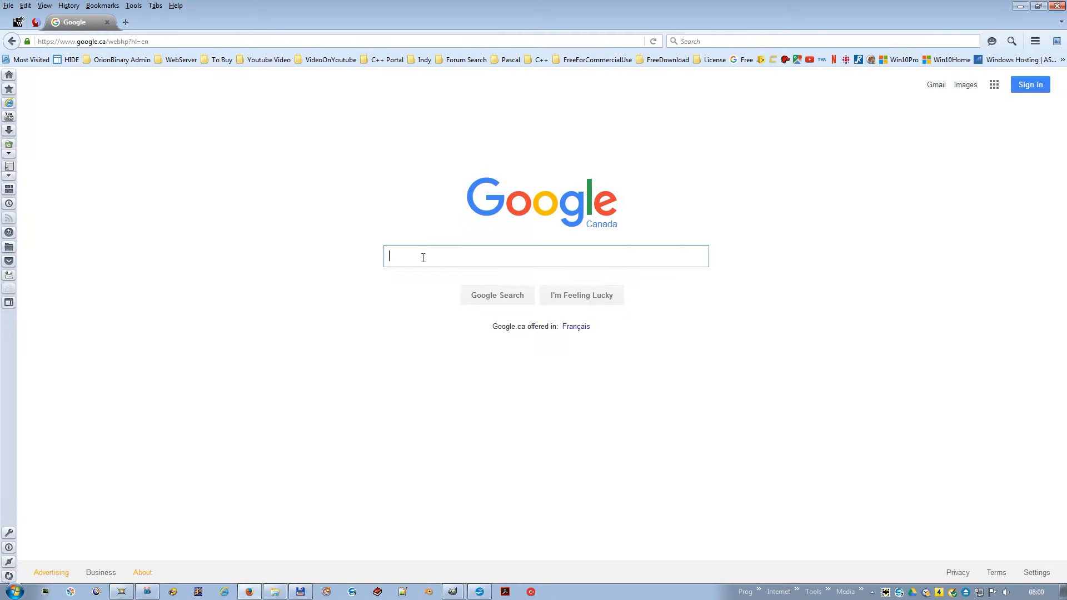
text(lprof )
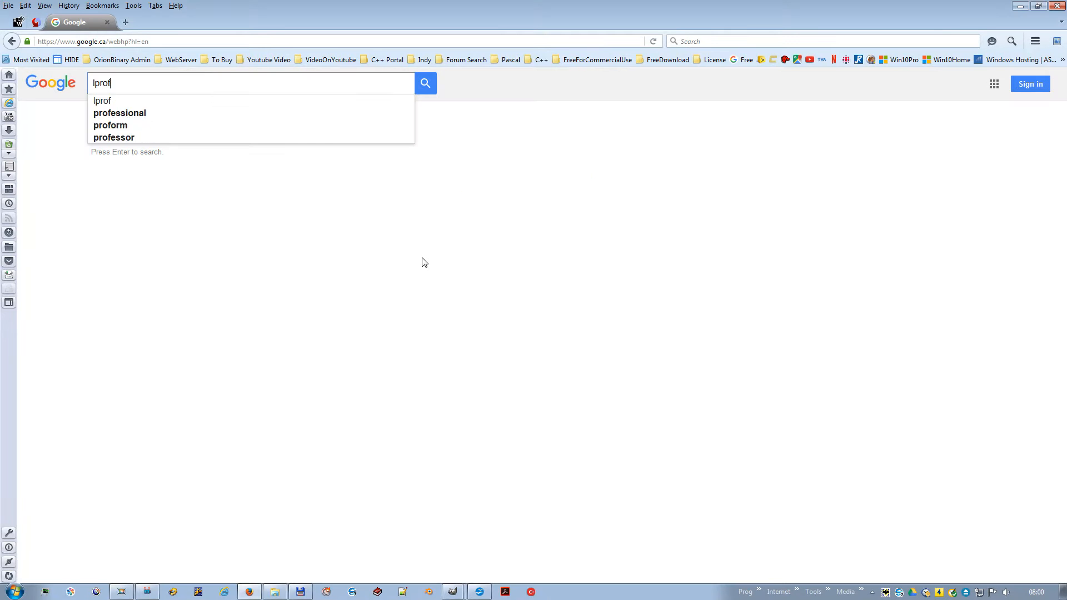
text(down)
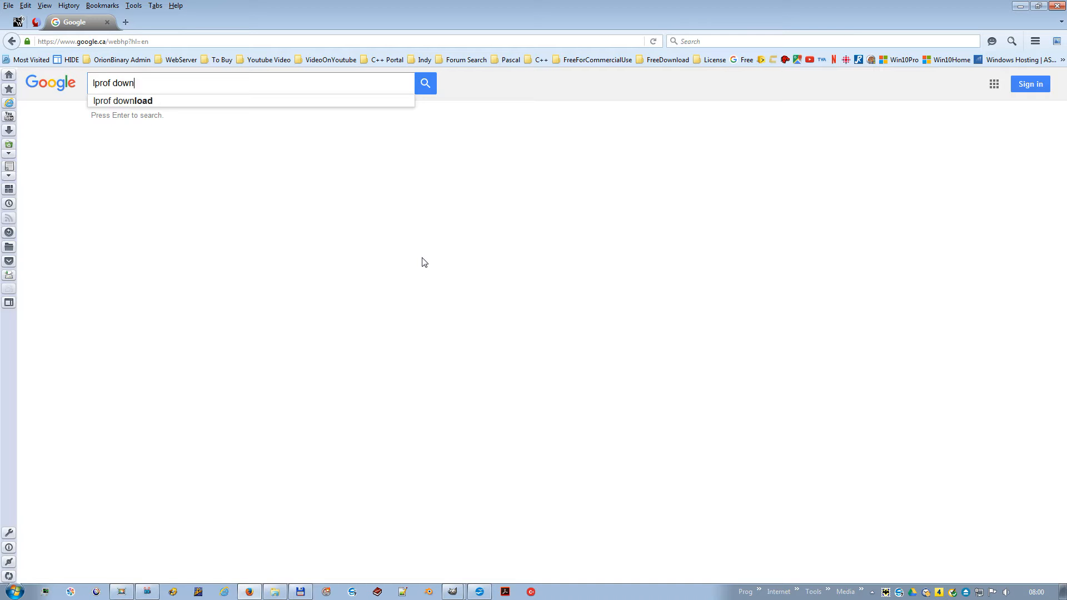
text(load)
key(Return)
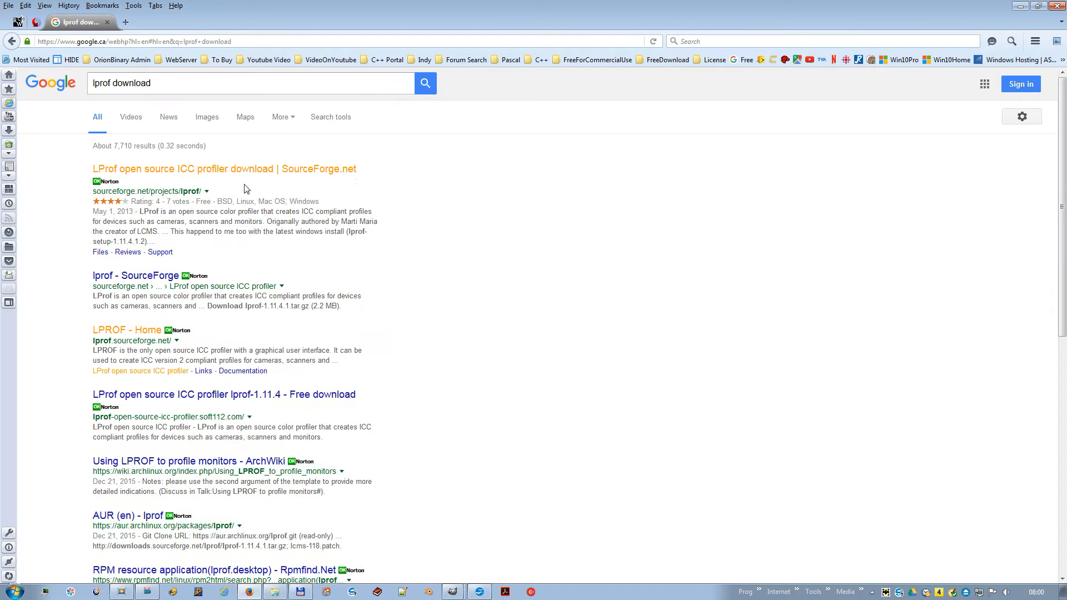
click(236, 169)
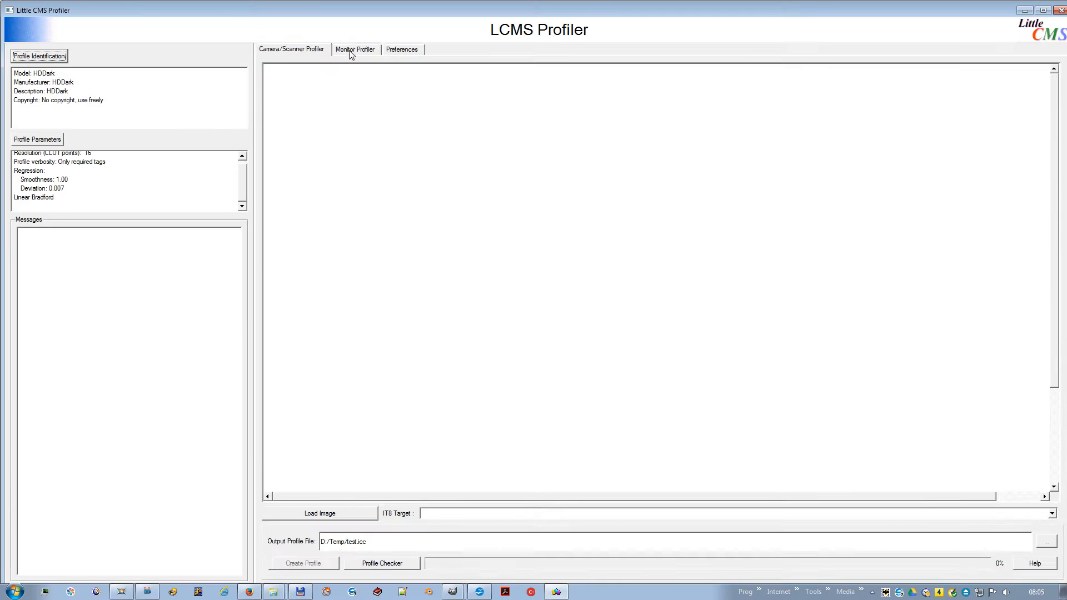
In LCMS Profiler's monitor profiler, set the profile identification's model, manufacturer and description to "Default".
click(353, 50)
click(66, 57)
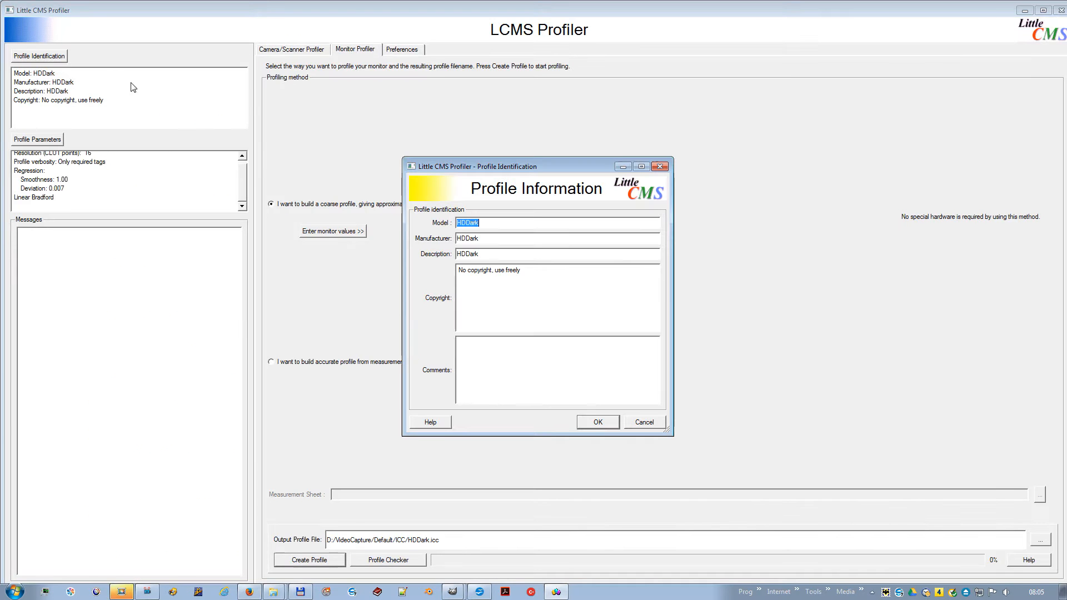
text(Default)
key(Tab)
text(Default)
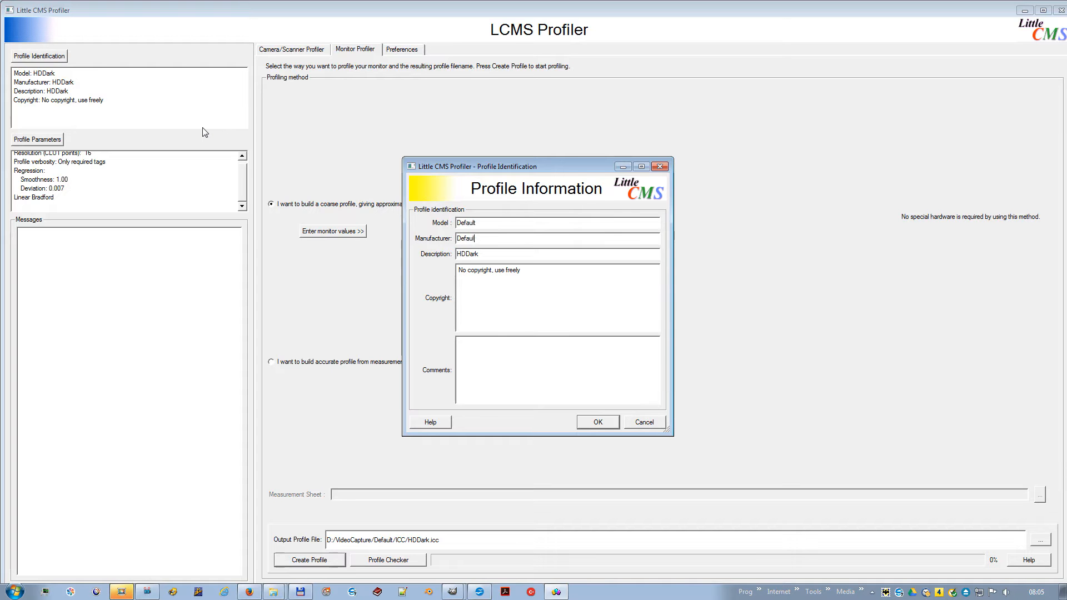
key(Tab)
text(Default)
click(597, 423)
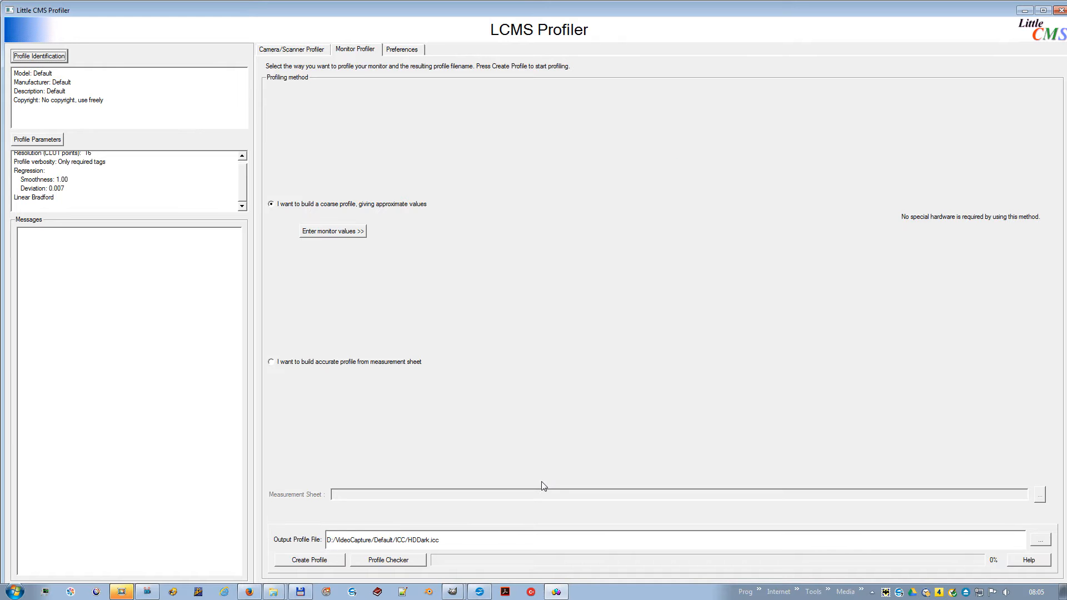
Set the monitor profile's output file to Default.icc on the Video (D:) drive.
click(1041, 539)
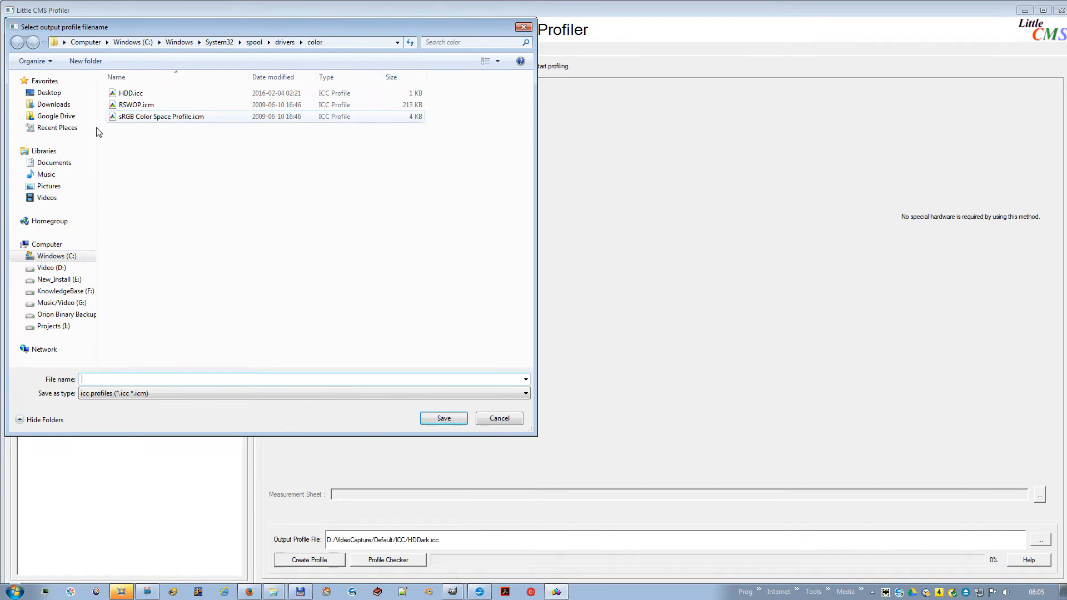
click(52, 268)
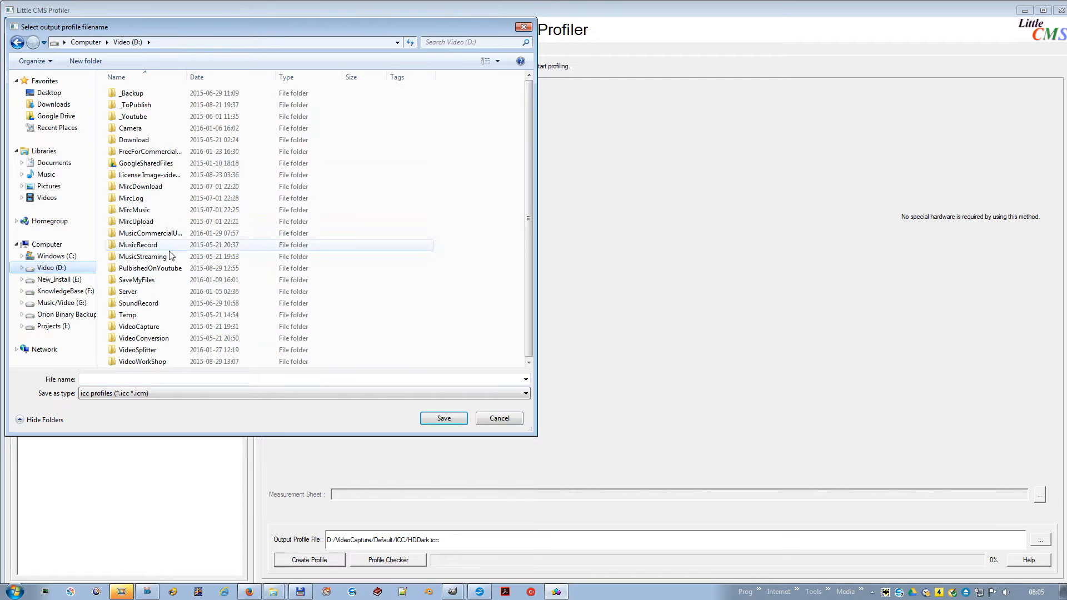
click(121, 379)
text(Default)
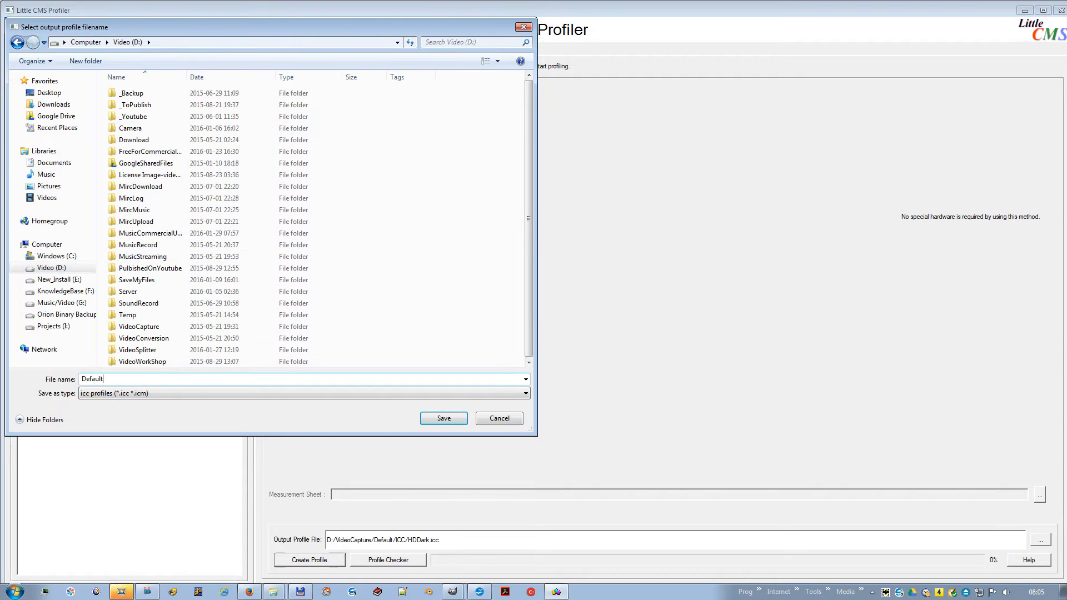
text(.icc)
key(Return)
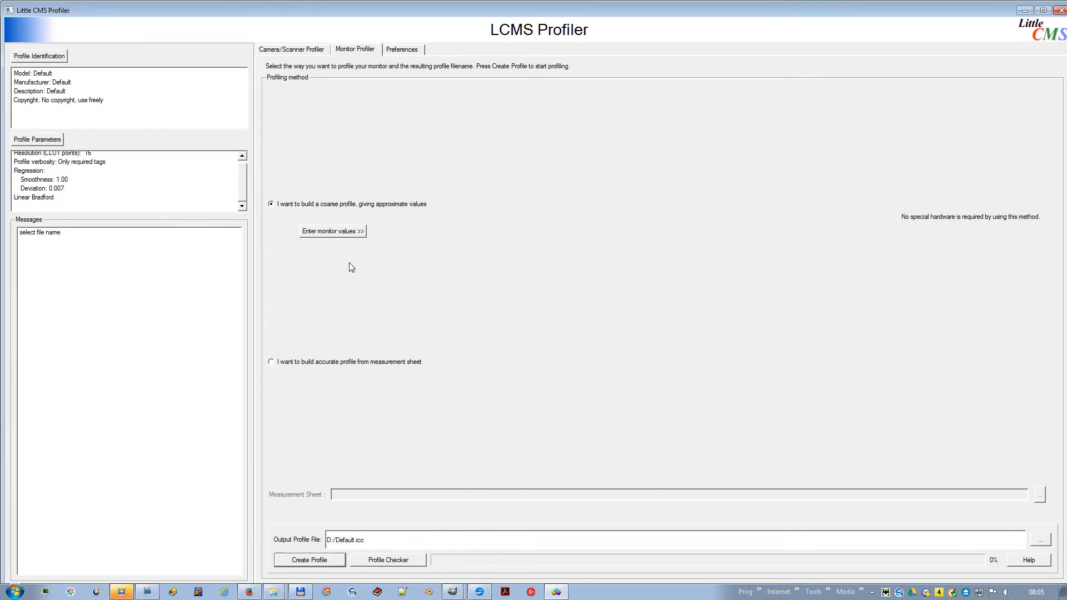
Confirm the rough monitor values with the gamma and black point charts at gamma 1.61, and create the coarse profile.
click(346, 233)
click(444, 323)
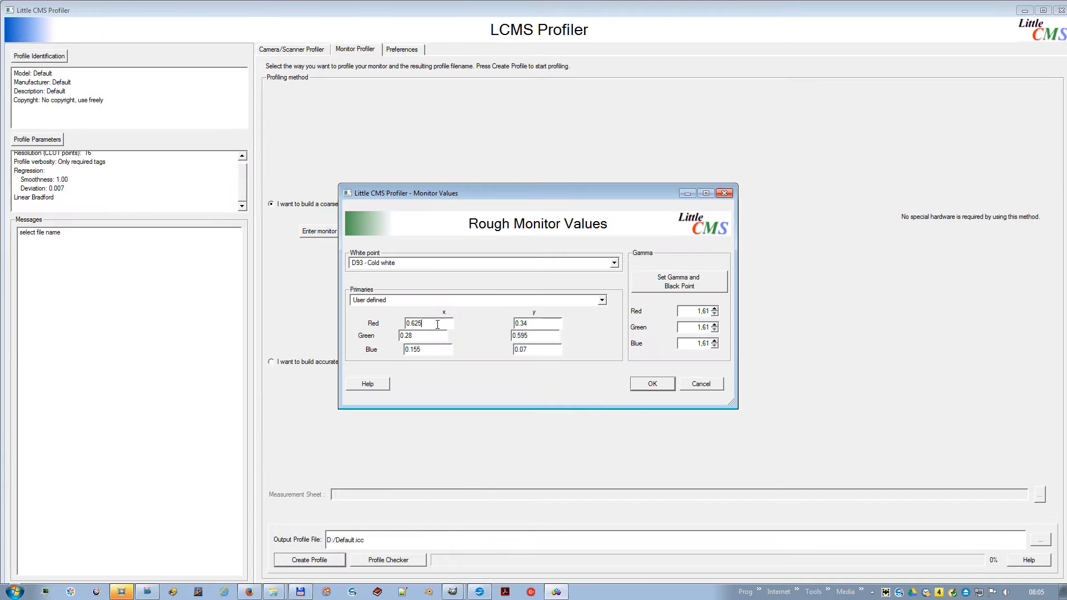
click(686, 285)
mouse_move(64, 567)
mouse_down()
mouse_move(521, 568)
mouse_move(62, 582)
mouse_up()
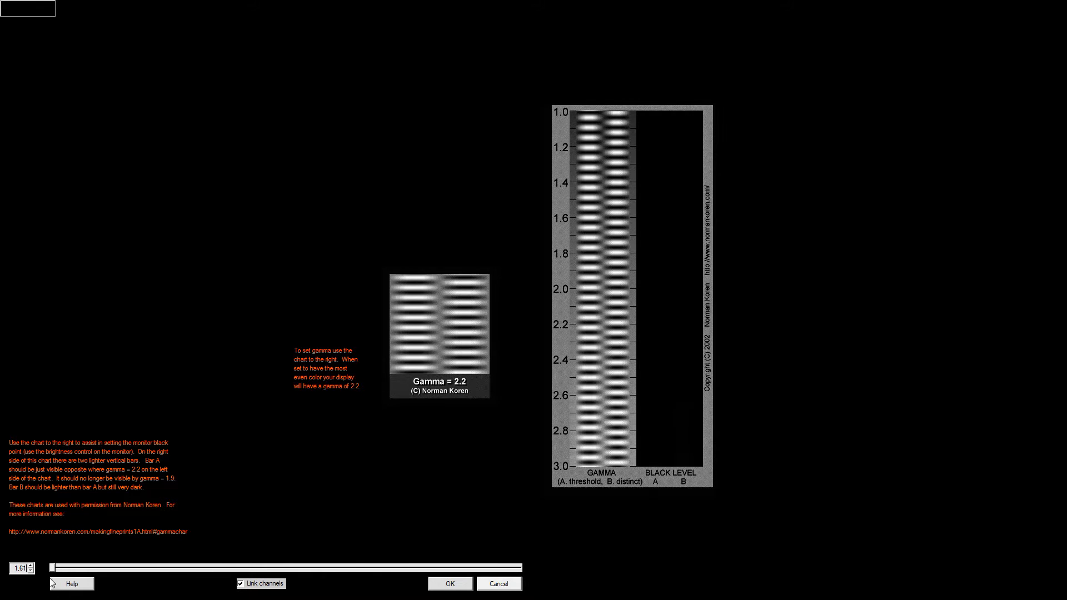
click(451, 583)
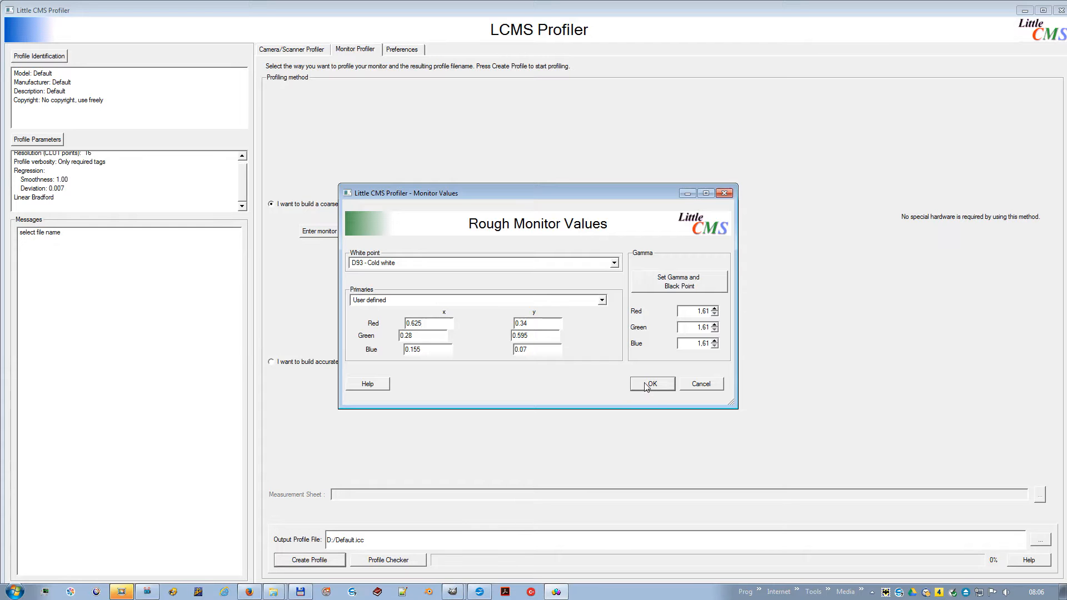
click(650, 384)
click(311, 561)
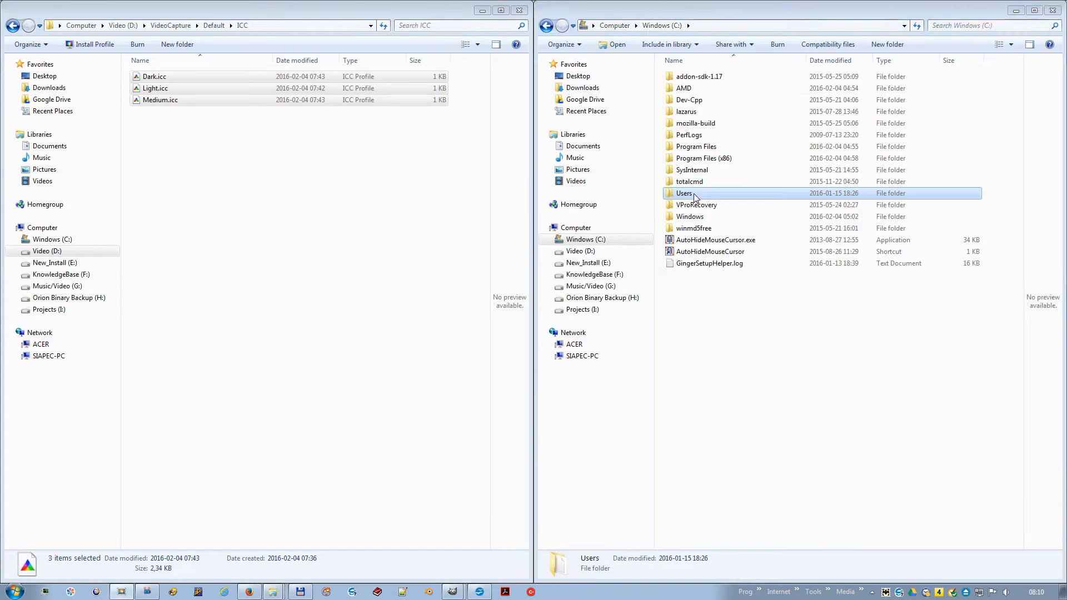
Copy Dark.icc, Light.icc and Medium.icc from the ICC folder into the Icc folder of the user's .gimp-2.8 directory.
double_click(700, 225)
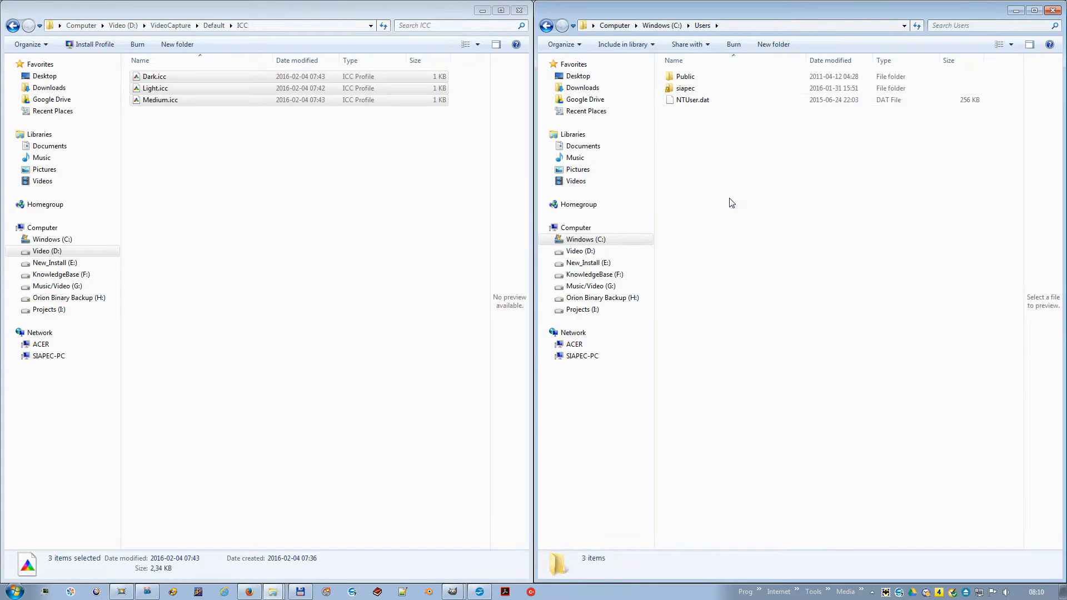
double_click(694, 89)
double_click(698, 112)
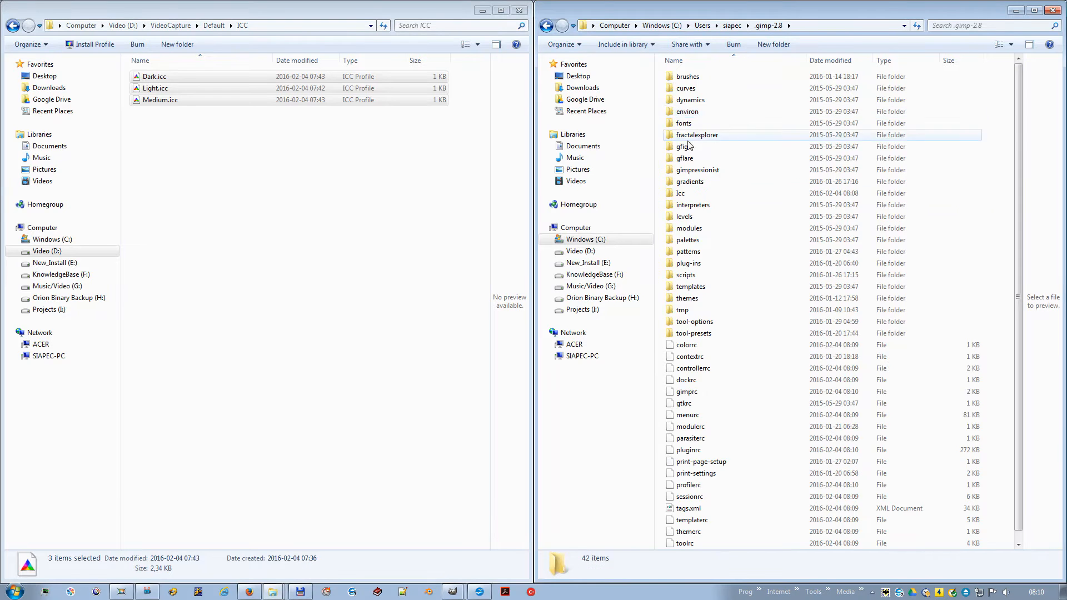
double_click(689, 195)
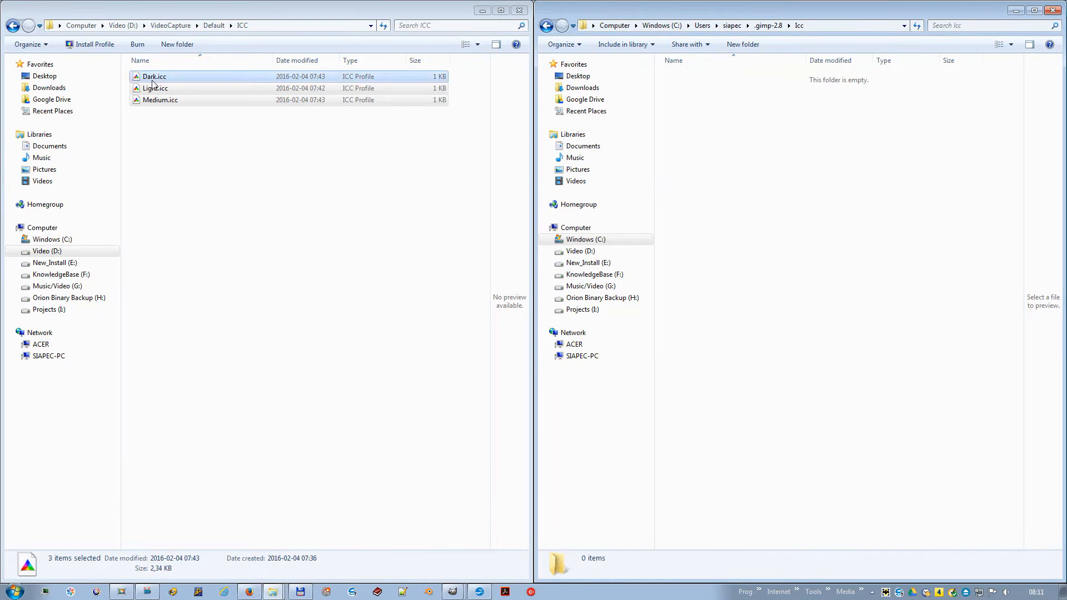
drag(153, 84, 787, 186)
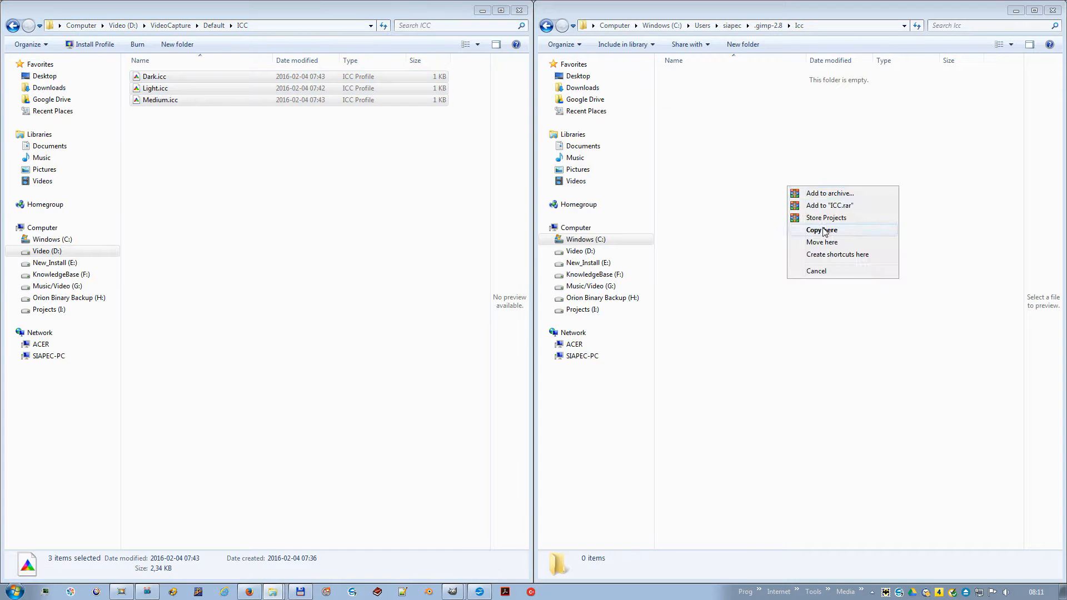
click(824, 231)
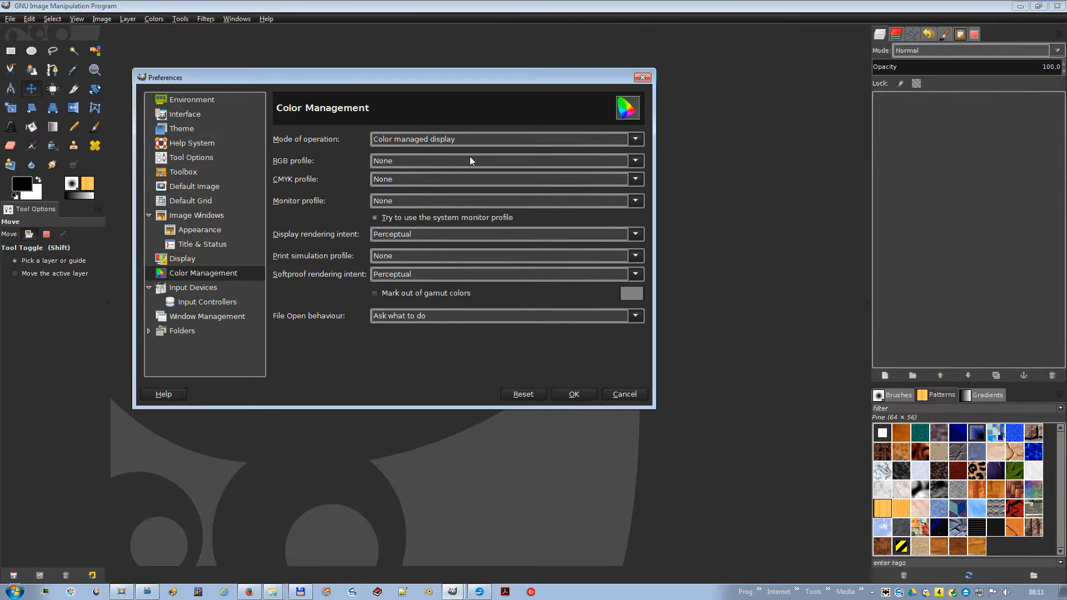
In GIMP's Color Management preferences, load Medium.icc as the RGB profile and Light.icc as the CMYK profile.
click(469, 156)
click(462, 184)
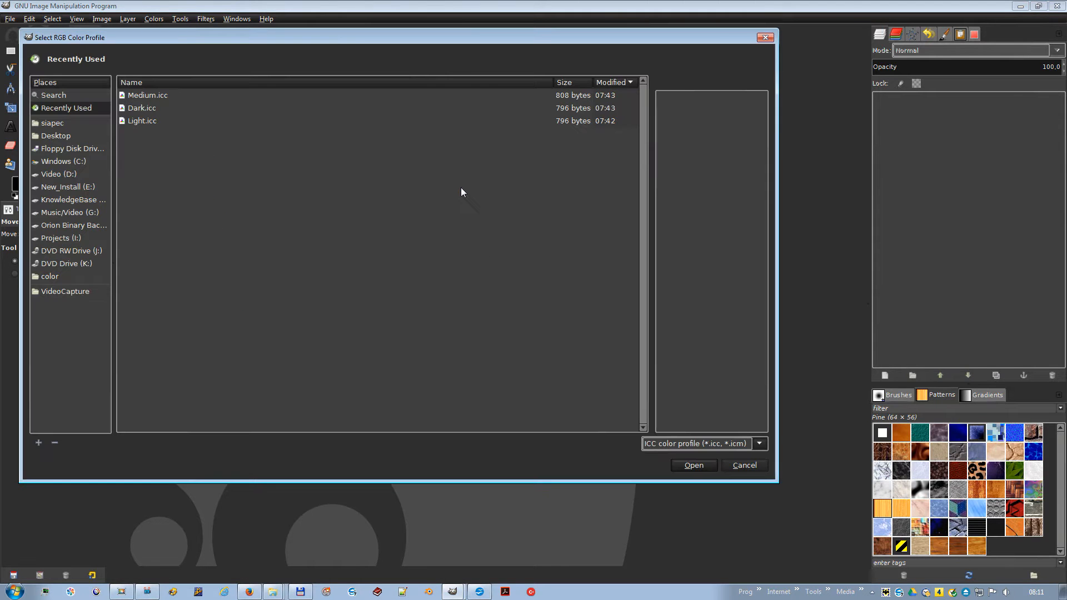
double_click(153, 95)
click(412, 181)
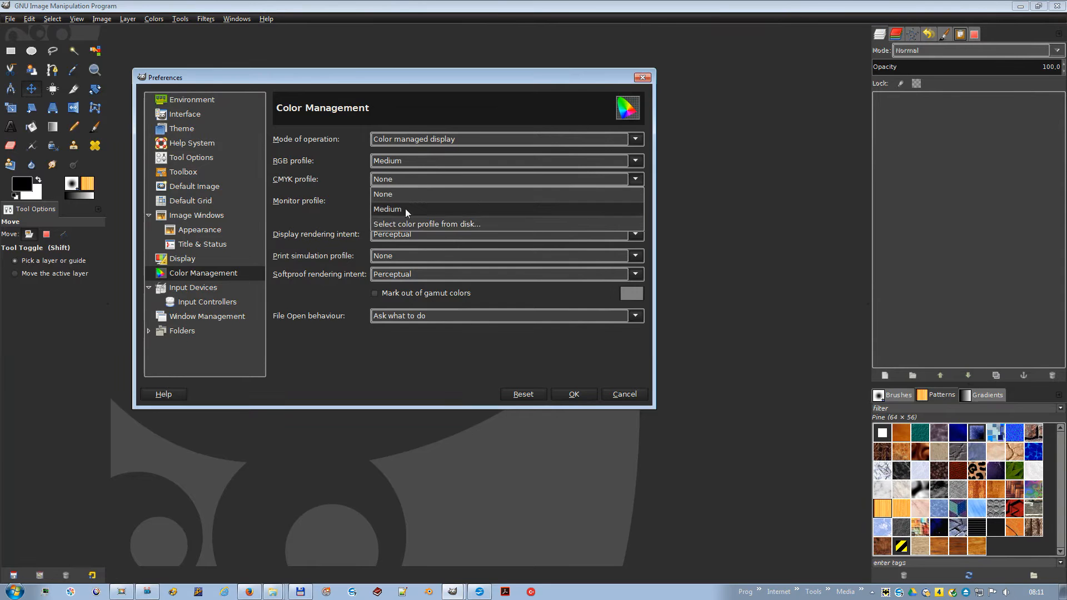
click(412, 224)
double_click(144, 121)
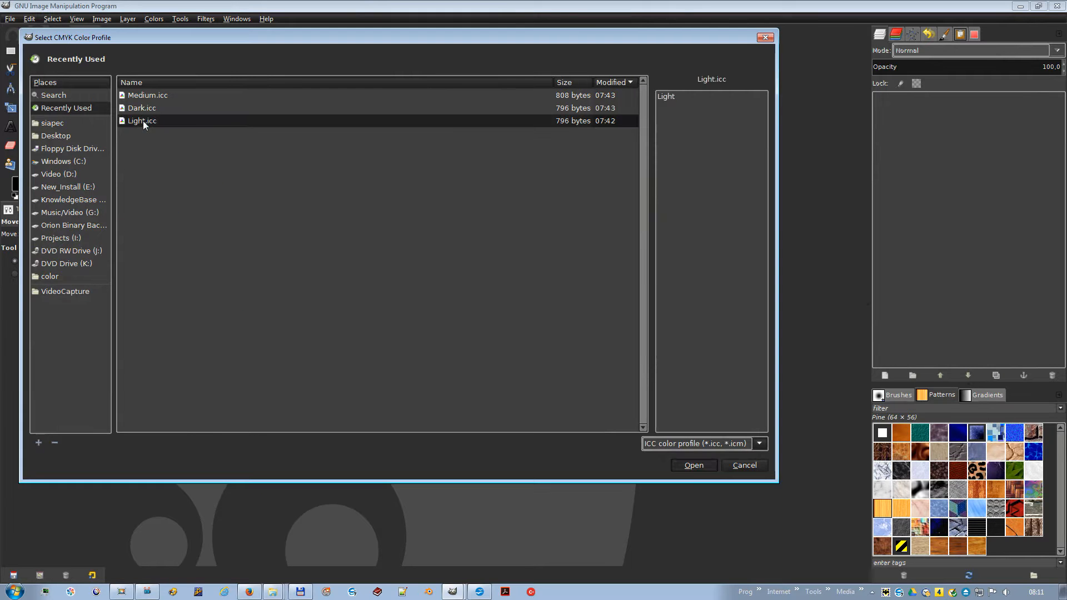
Load Dark.icc from disk as the monitor profile in the Color Management preferences.
click(395, 199)
click(408, 256)
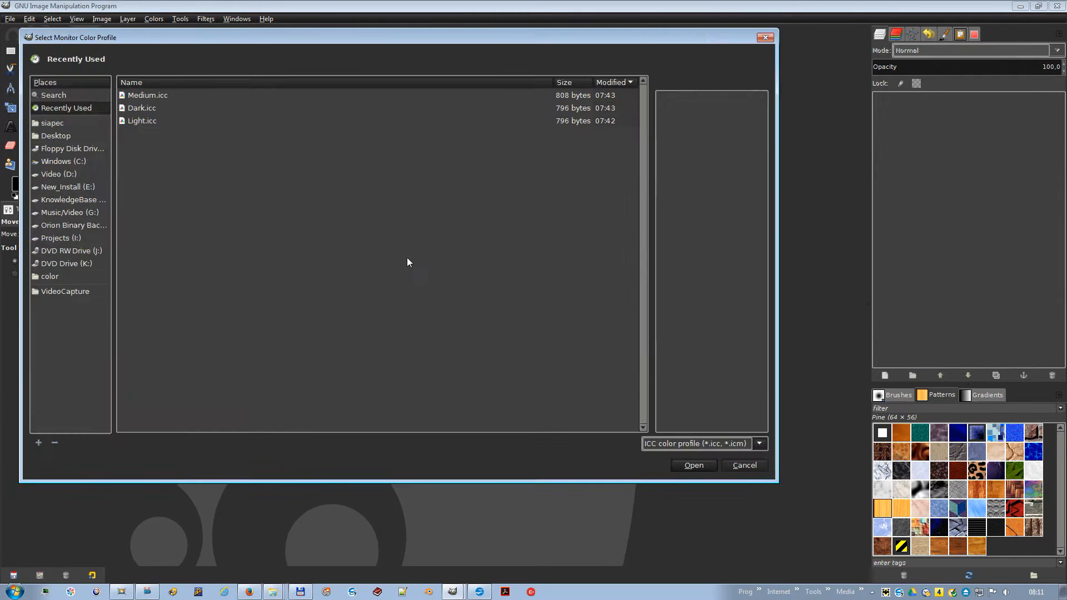
double_click(149, 110)
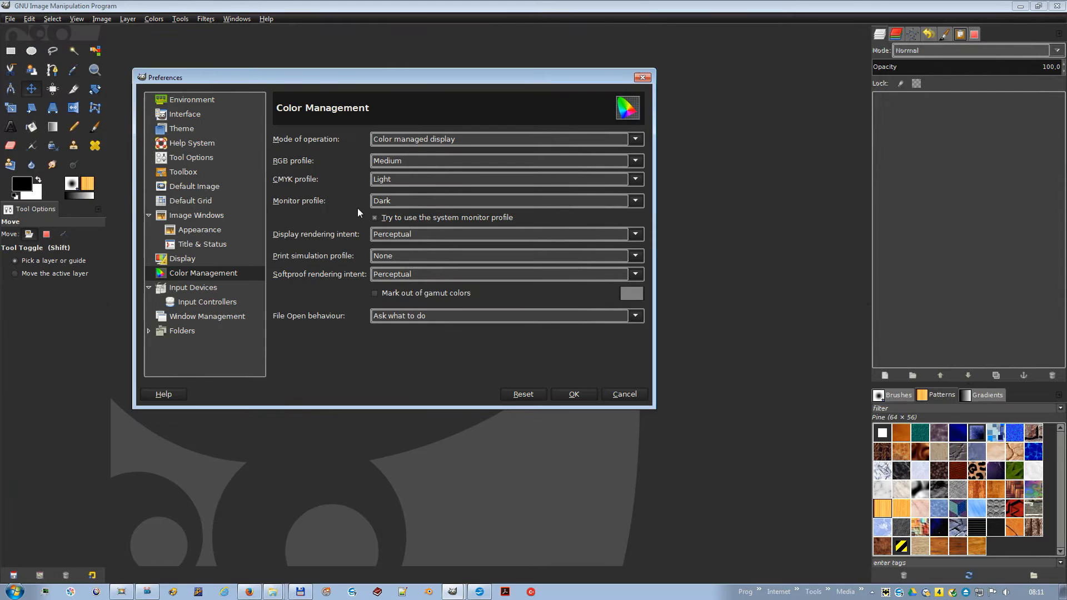
Open the recent image gorilla-1114750.jpg and shift it so the gorilla's face is visible beside the Preferences dialog.
click(10, 18)
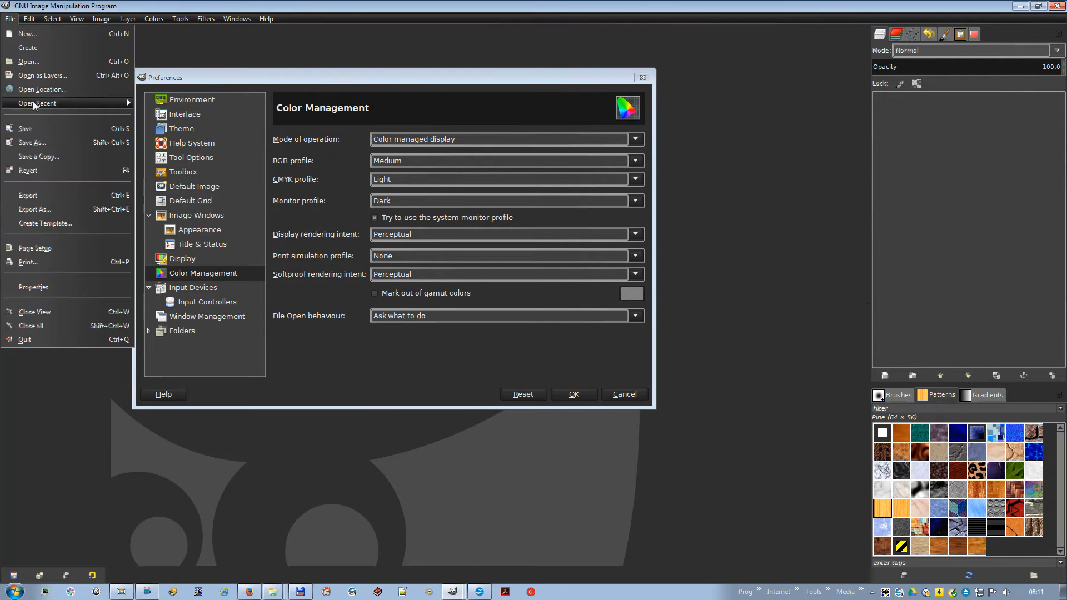
mouse_move(32, 103)
click(206, 105)
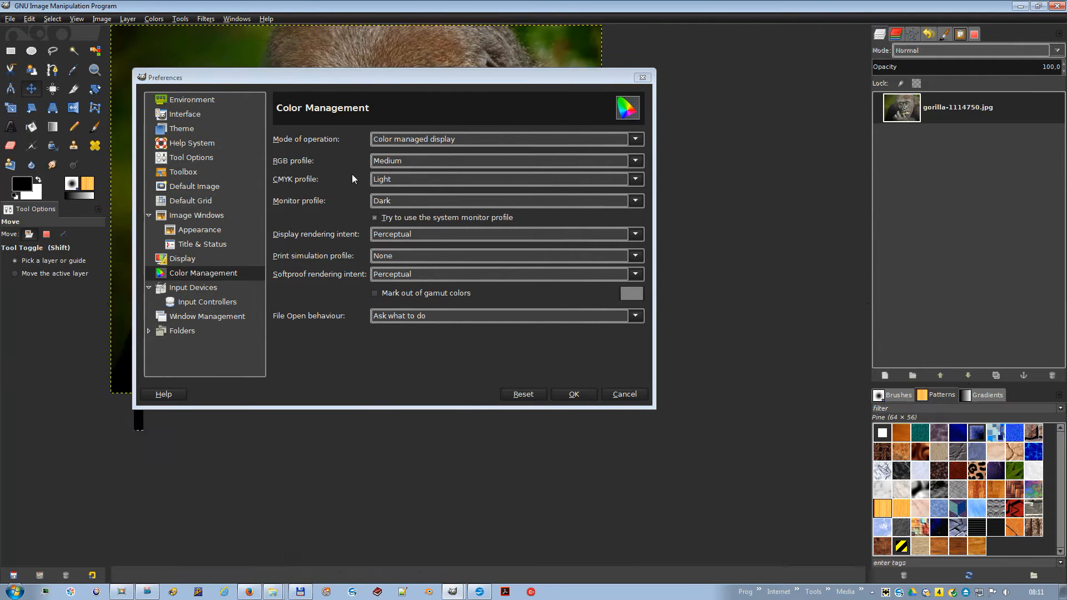
drag(690, 317, 901, 454)
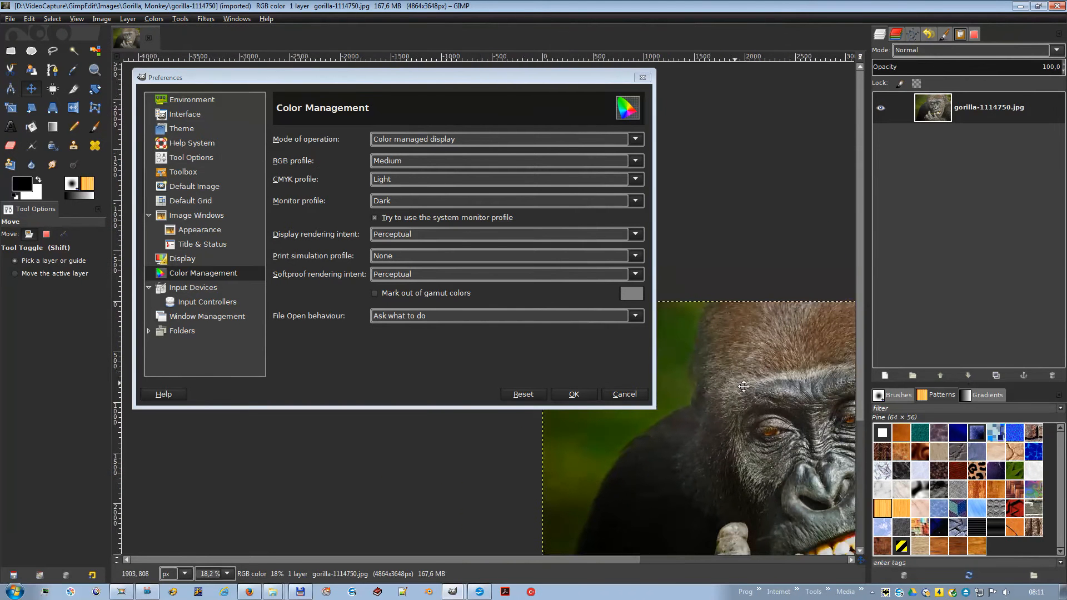
Preview the gorilla image with the Light and Dark monitor profiles, and choose Medium as the CMYK profile.
click(409, 198)
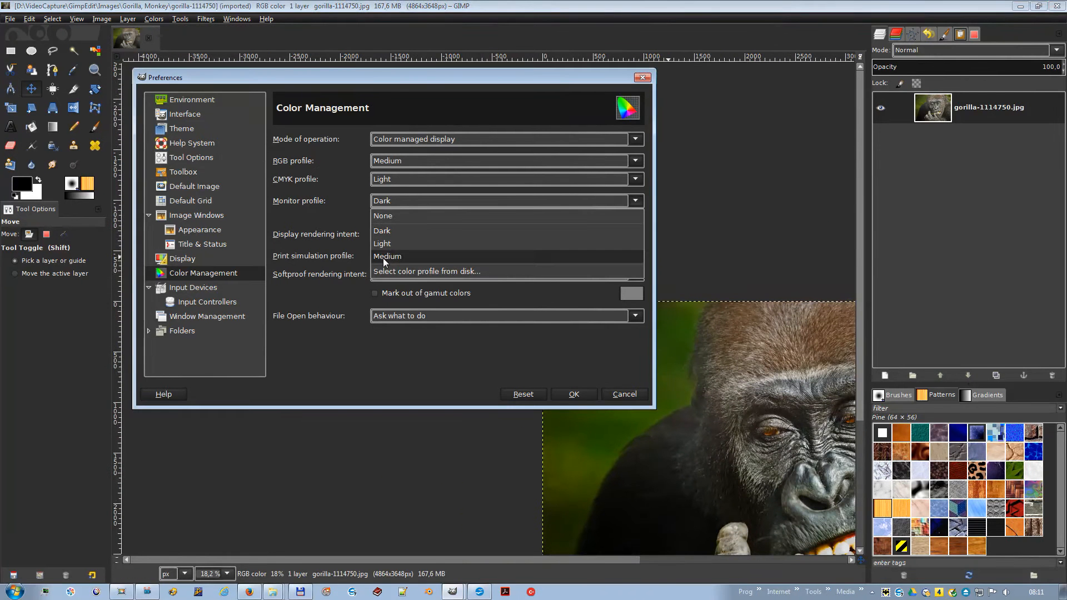
click(389, 248)
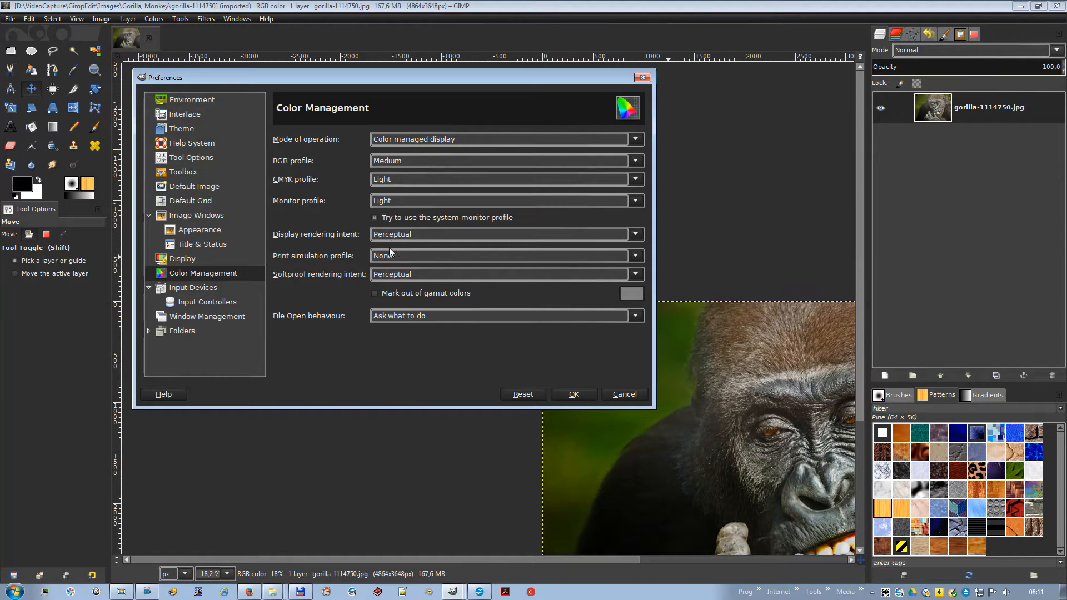
click(399, 202)
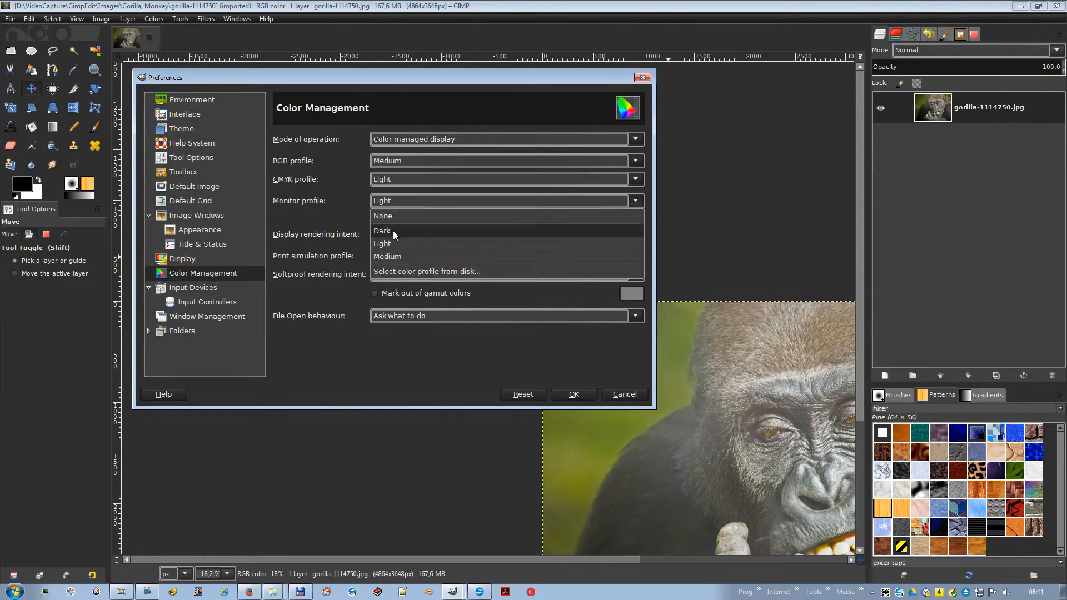
click(392, 231)
click(395, 180)
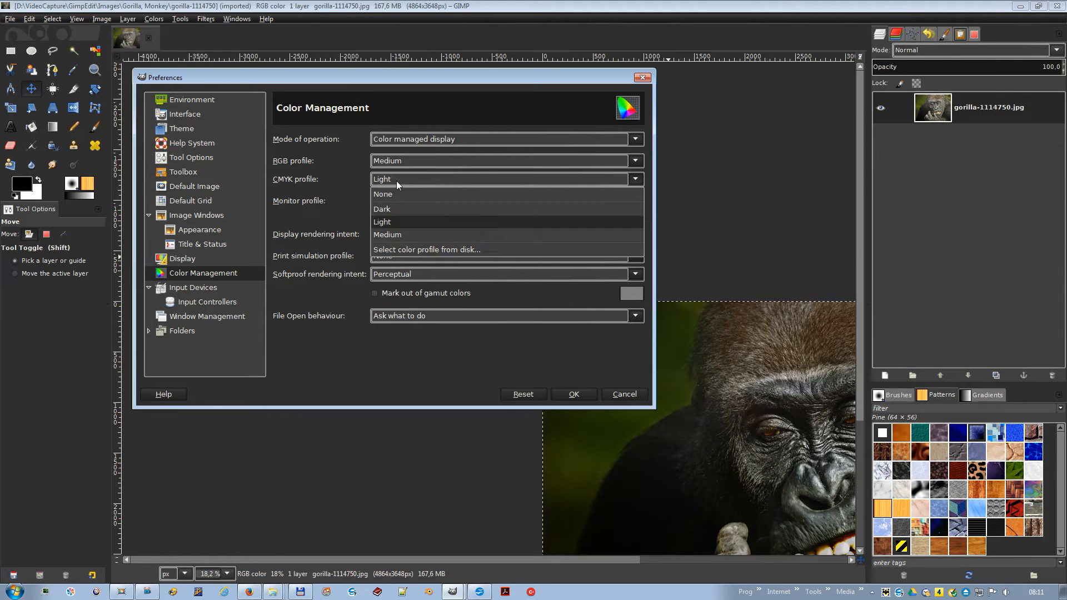
click(396, 231)
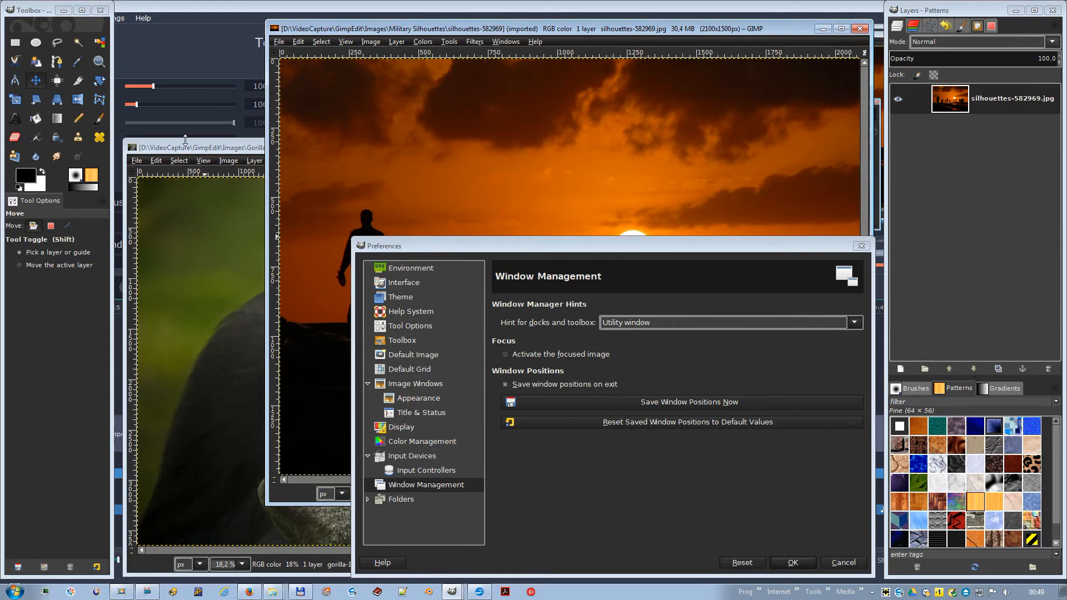
Bring the gorilla and silhouettes image windows forward in turn, and enable "Activate the focused image" in Window Management.
click(204, 149)
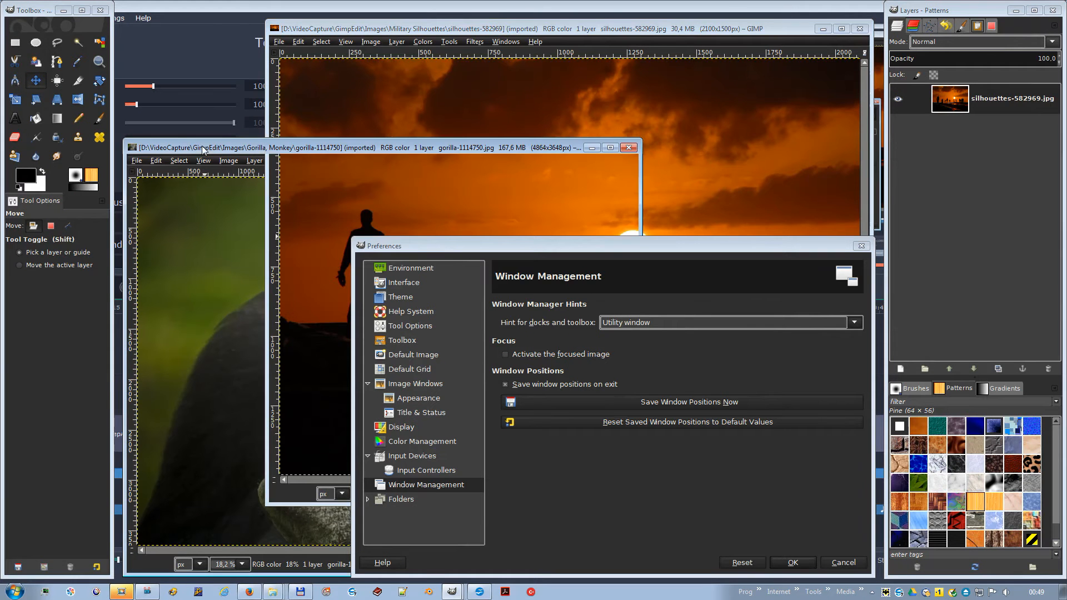
click(341, 28)
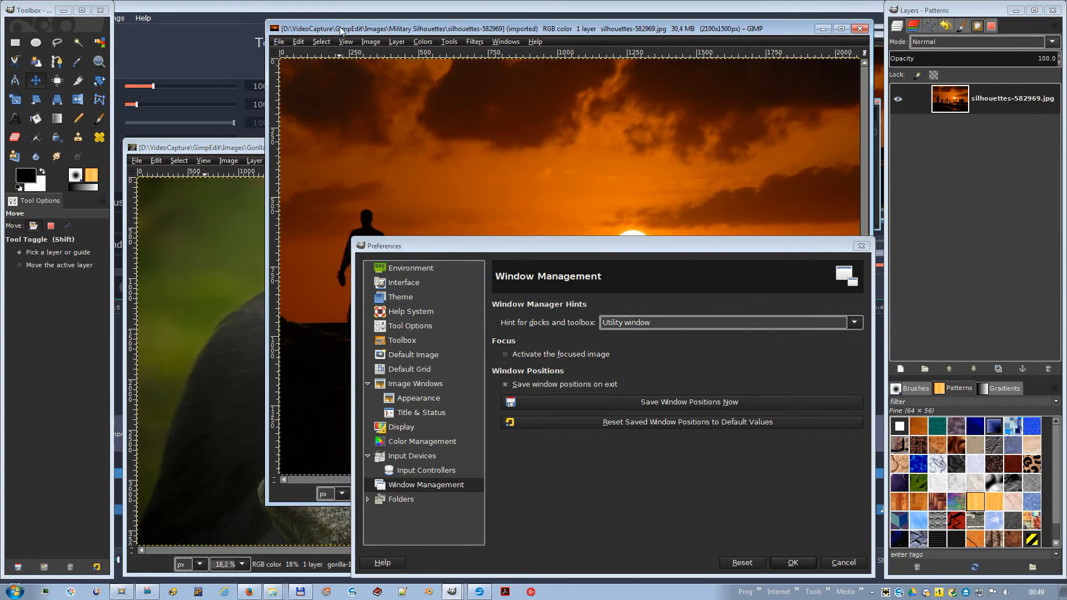
click(544, 349)
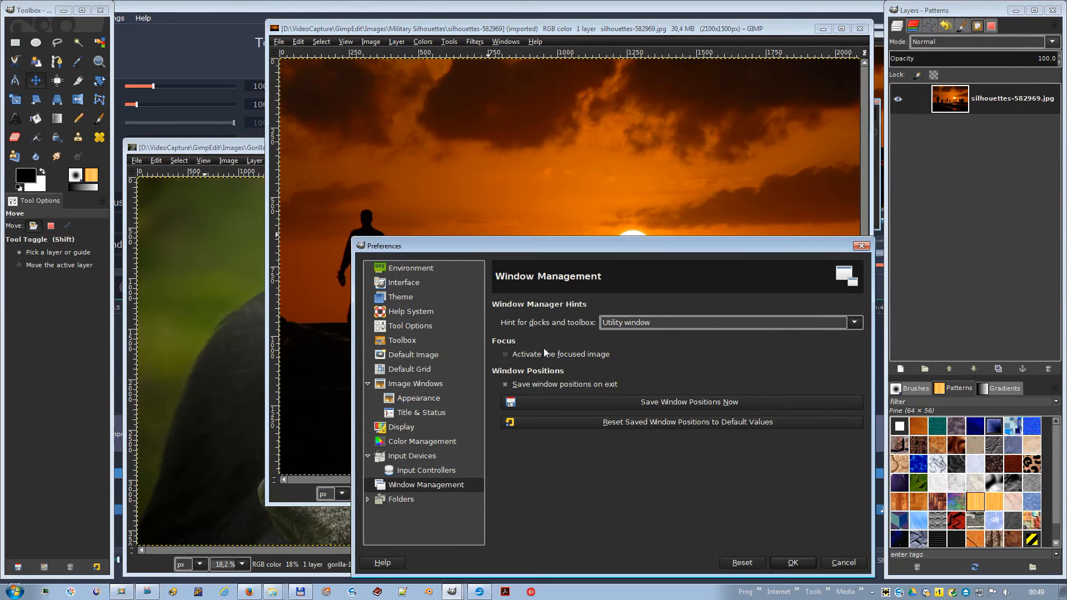
click(533, 354)
Test the focus option by switching from the gorilla to the silhouettes image window, and accept the preferences.
click(257, 148)
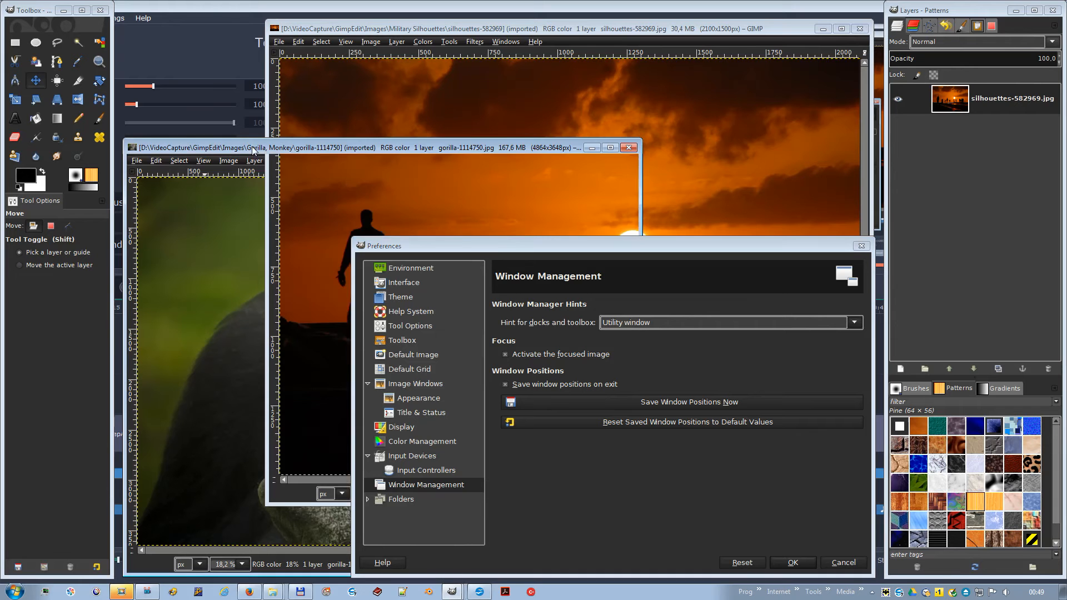
click(358, 28)
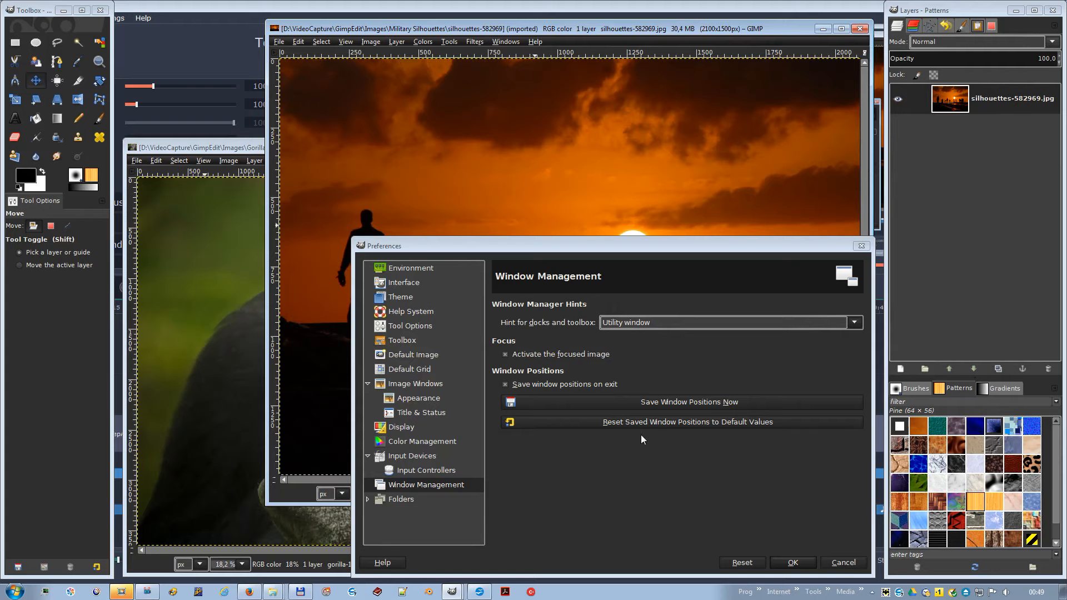
click(792, 563)
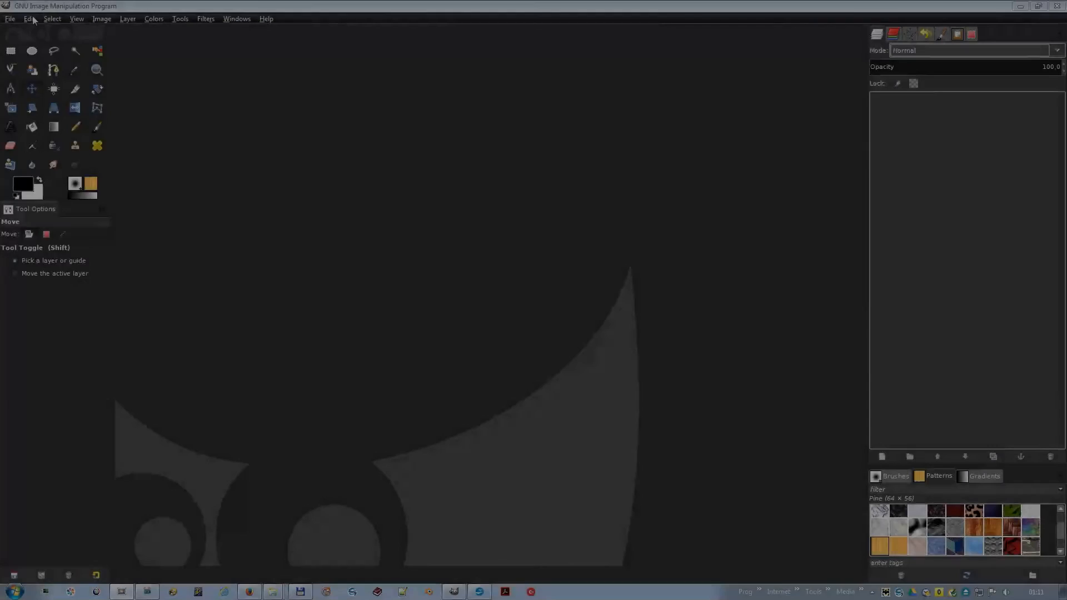
Open the keyboard shortcut configuration, search for "reve", and assign F4 to the File Revert action.
click(29, 19)
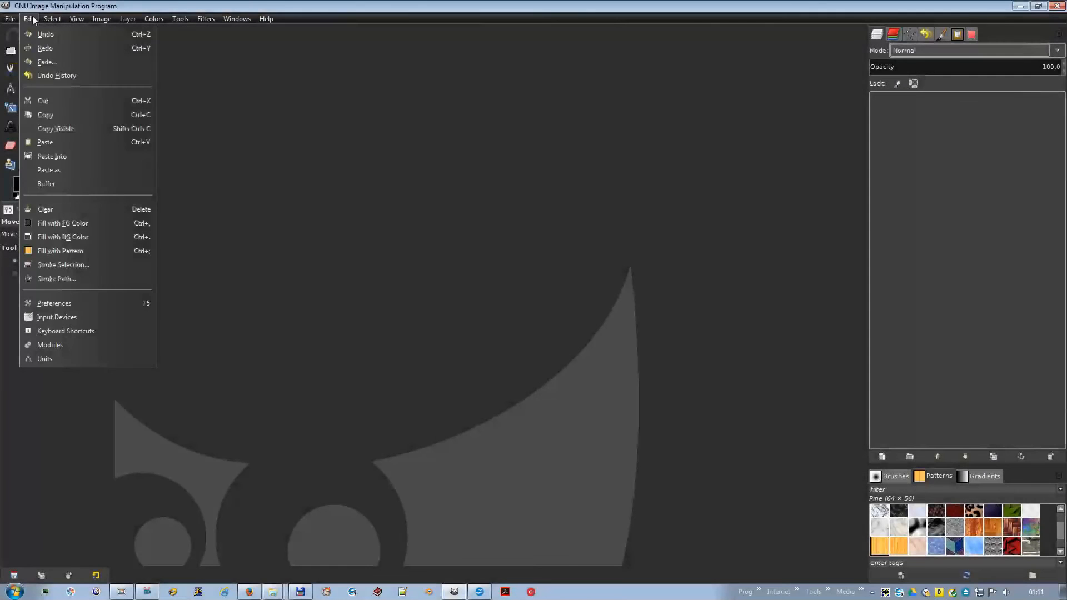
click(81, 332)
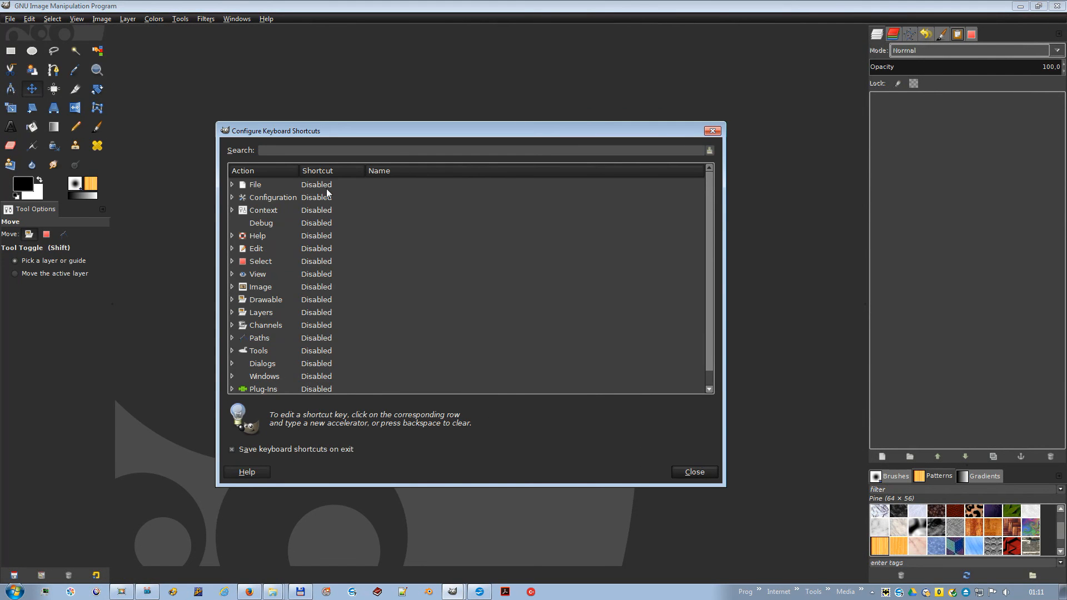
text(reve)
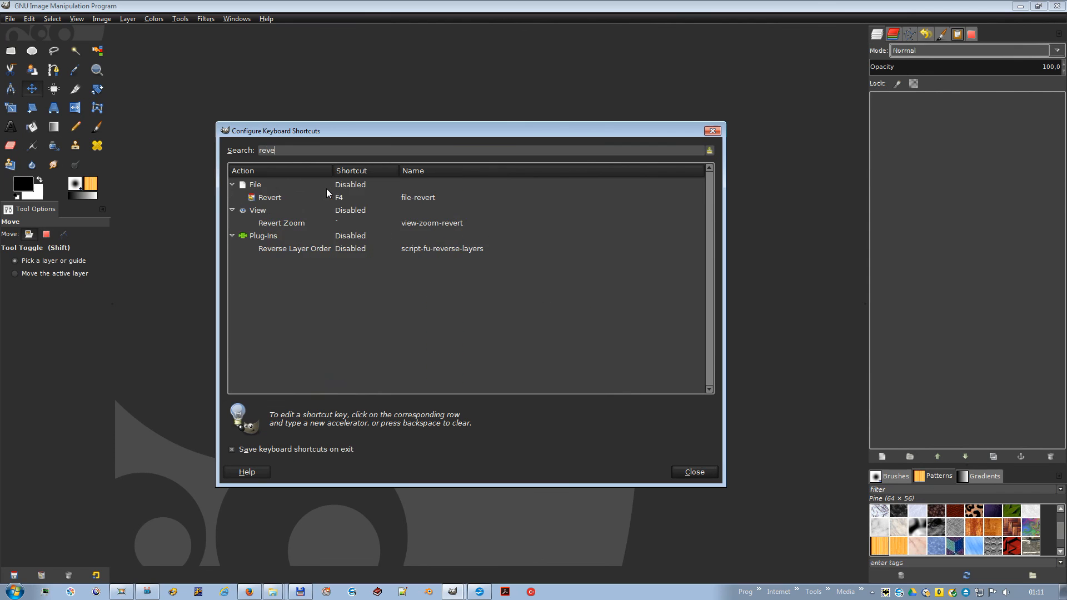
click(289, 200)
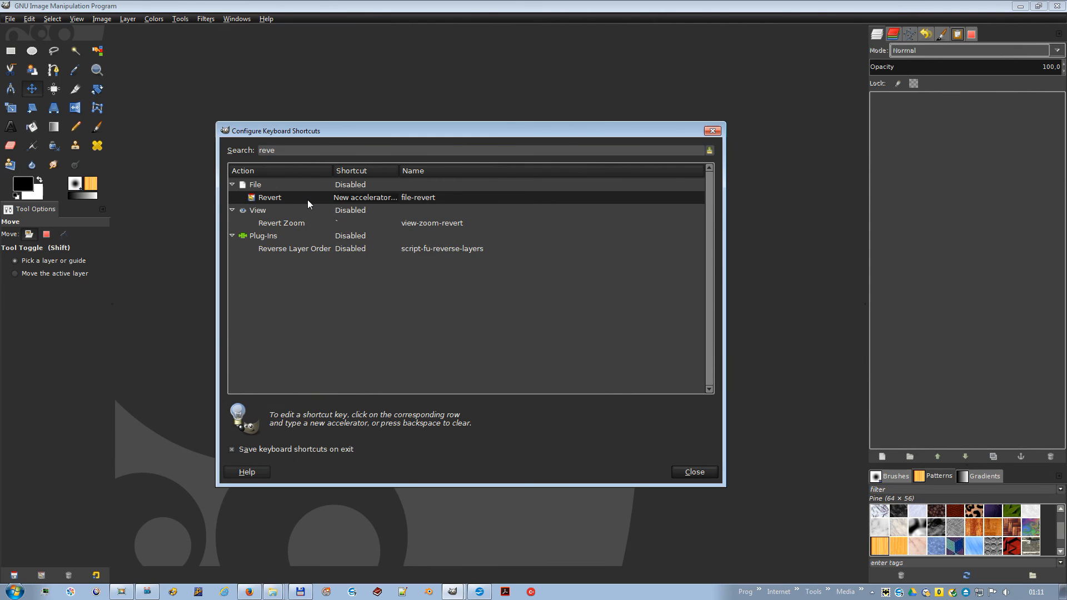
key(F4)
Search the shortcuts for "single" and assign F3 to Single-Window Mode.
double_click(265, 153)
text(single)
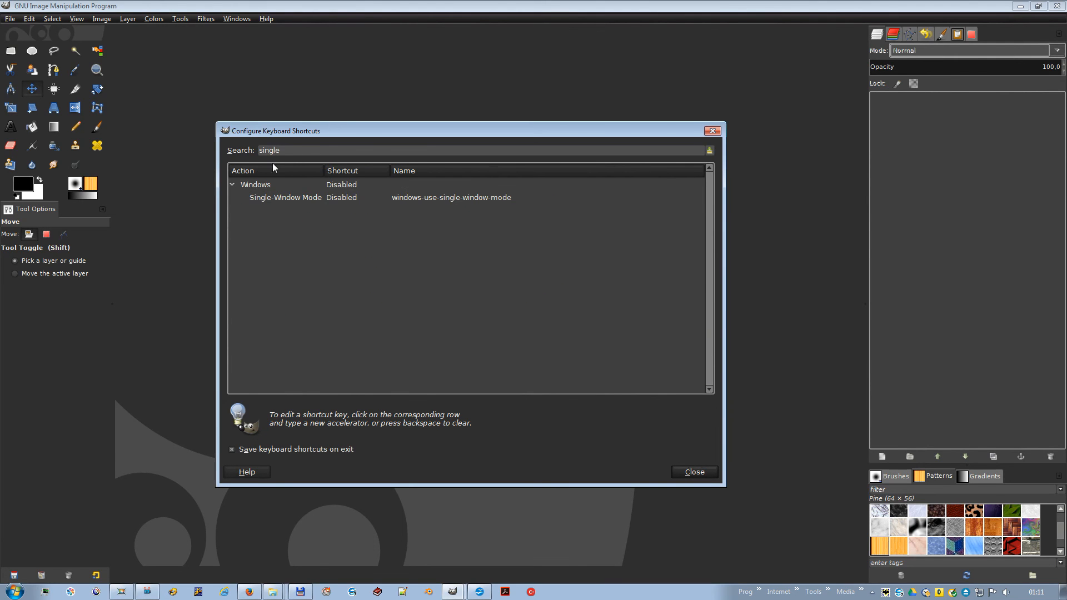
click(300, 198)
key(F3)
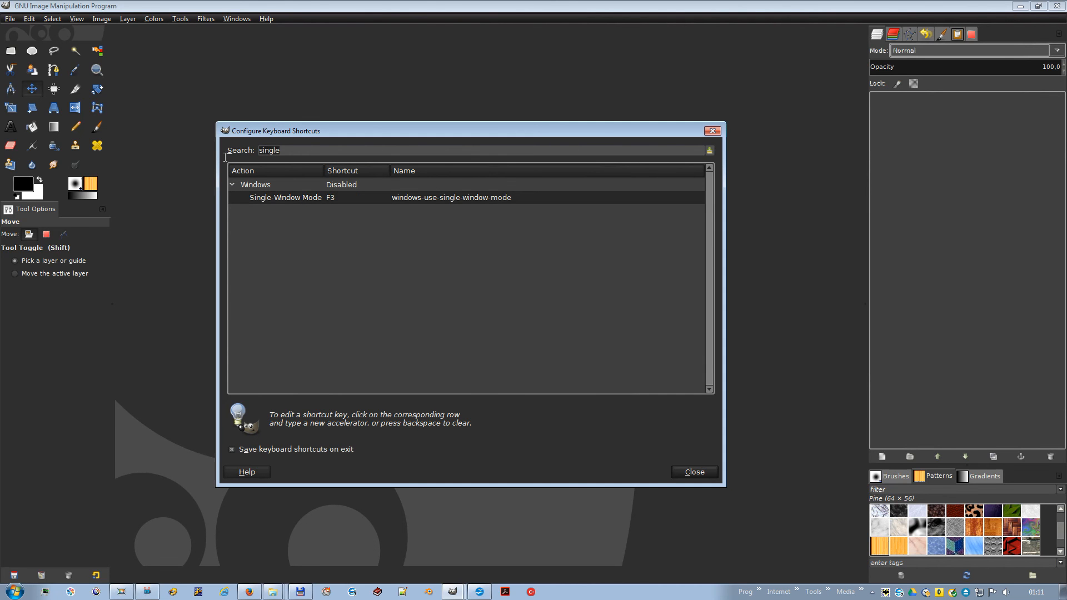
Look up the Preferences dialog's shortcut by searching for "prefe", cancel its reassignment, and close the shortcut configuration.
key(BackSpace)
key(BackSpace)
key(BackSpace)
key(BackSpace)
key(BackSpace)
key(BackSpace)
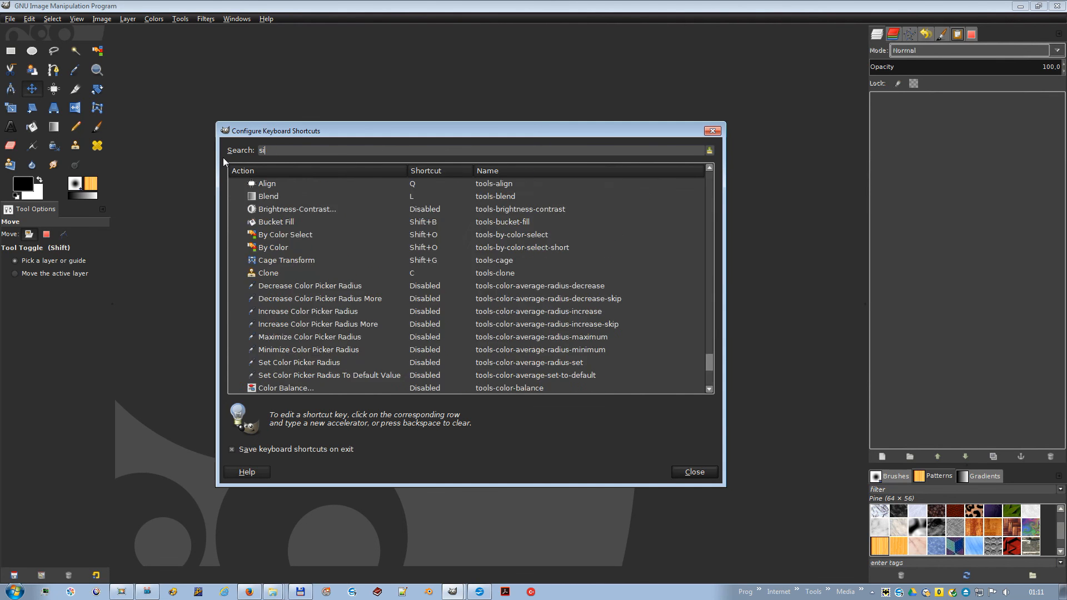
text(prefe)
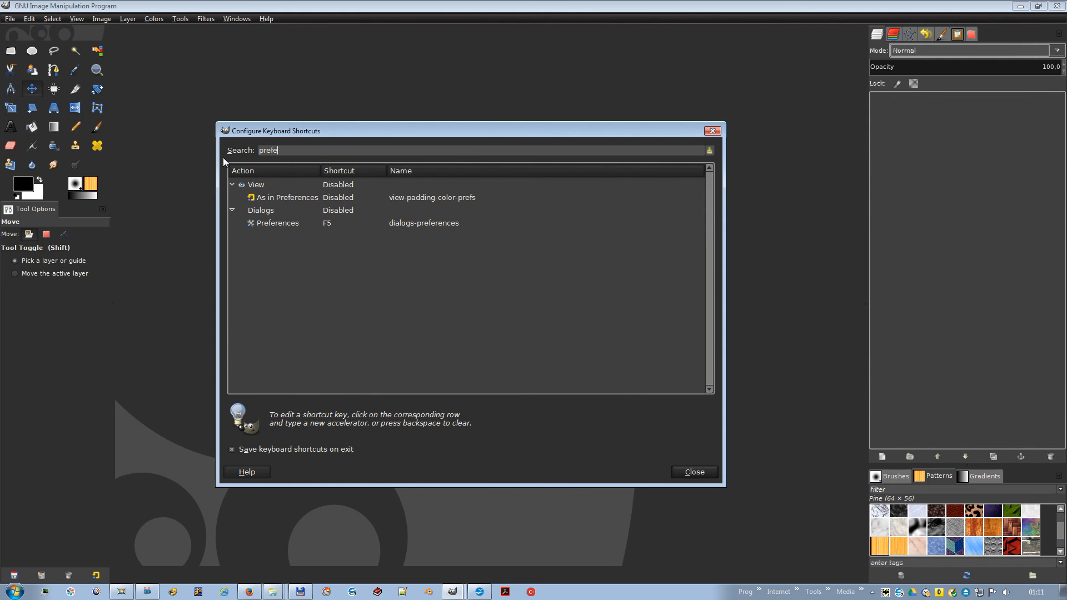
click(305, 220)
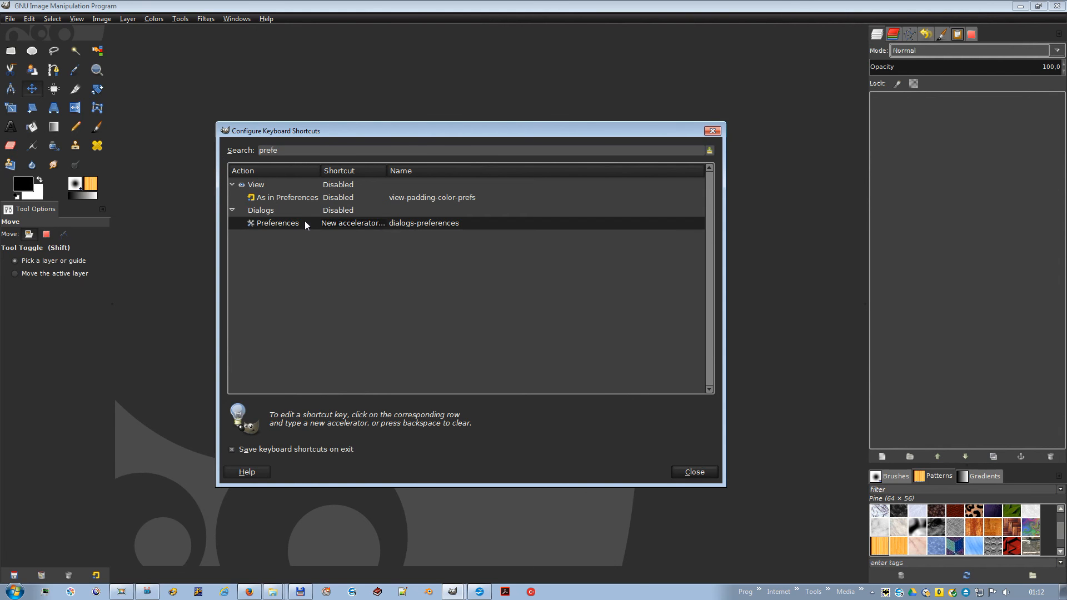
key(Escape)
click(694, 472)
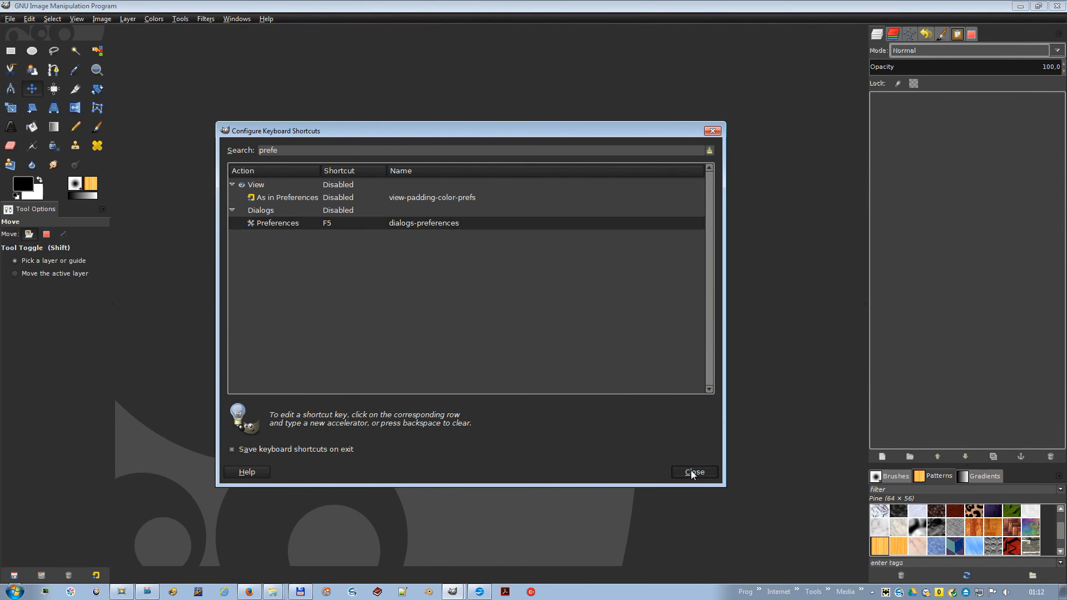